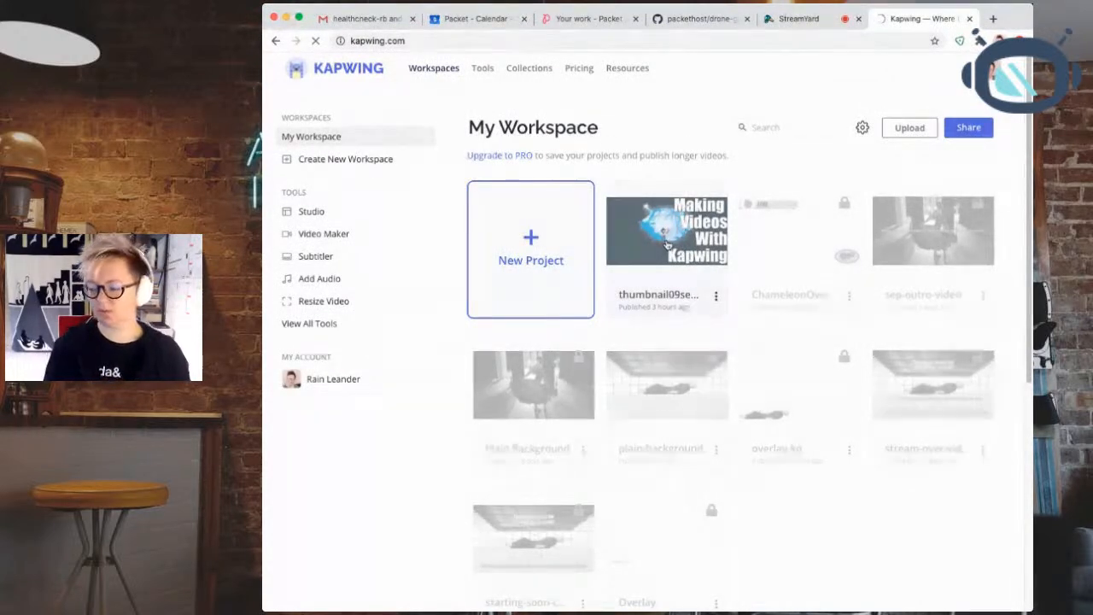
- Examine the new-project options and the full list of specific tools, from Studio to Watermark Video
click(531, 247)
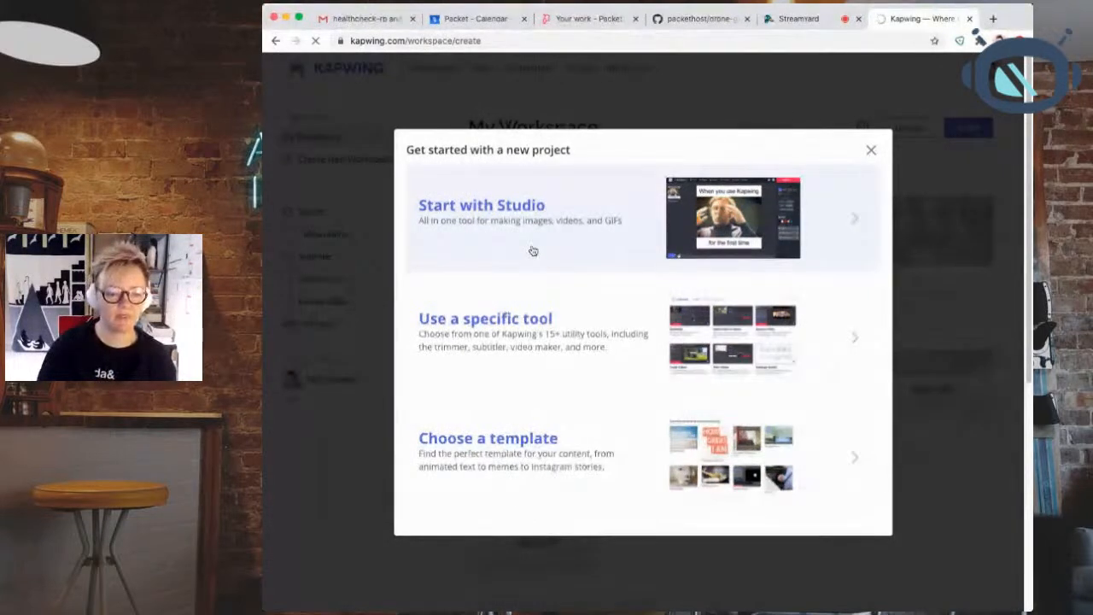
click(838, 351)
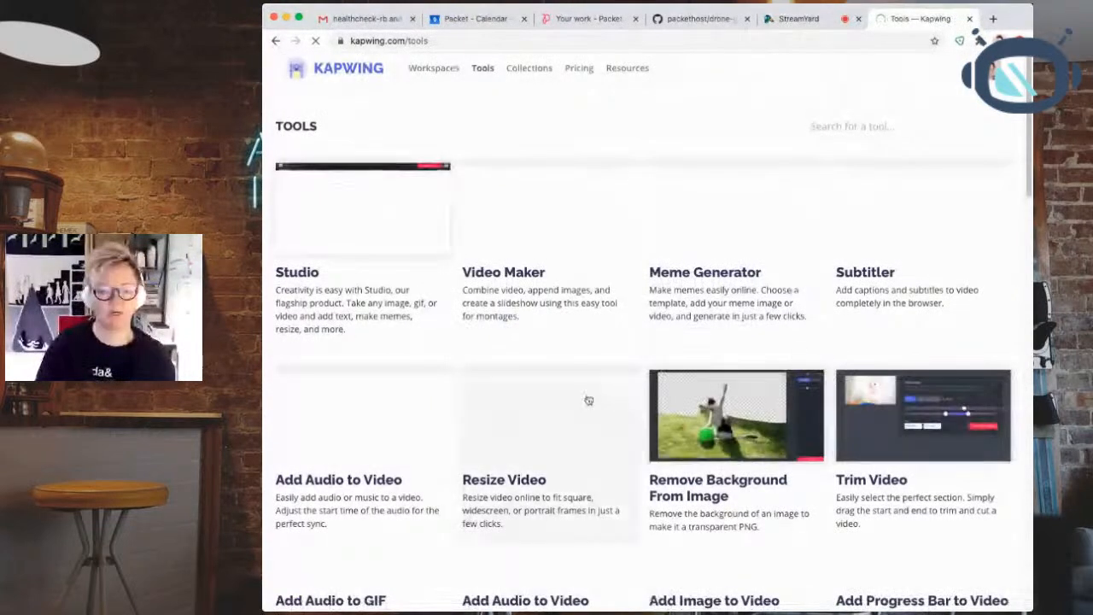
key(super+[)
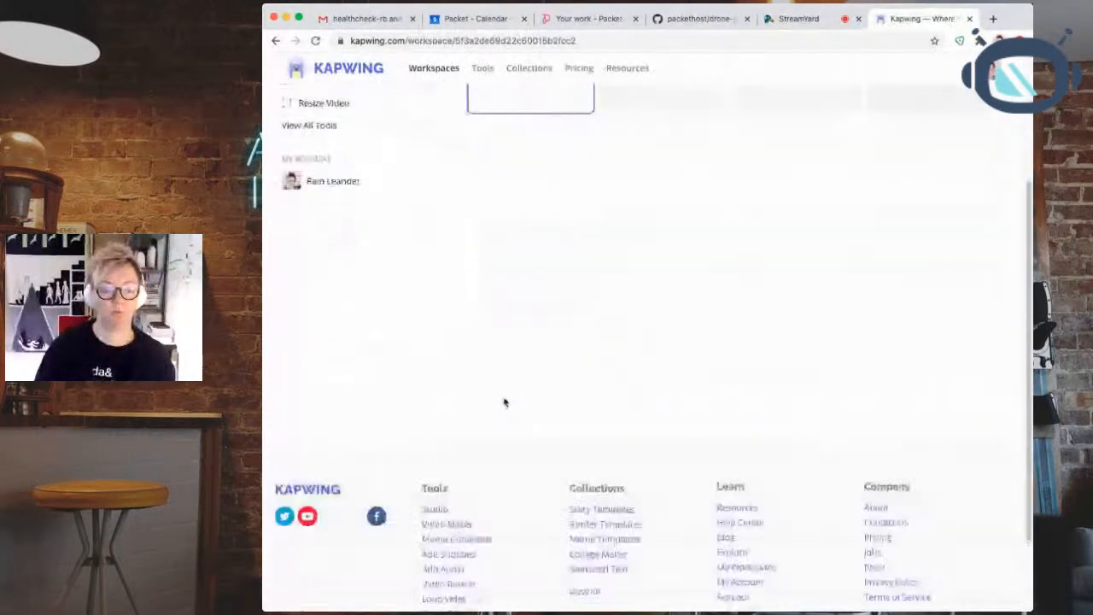
click(511, 258)
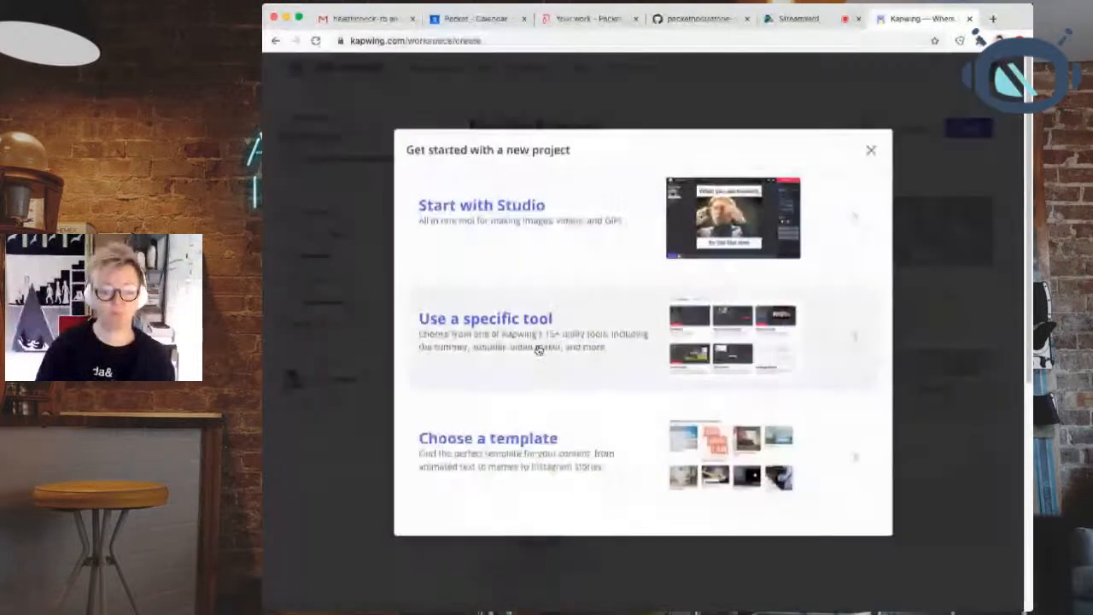
click(539, 339)
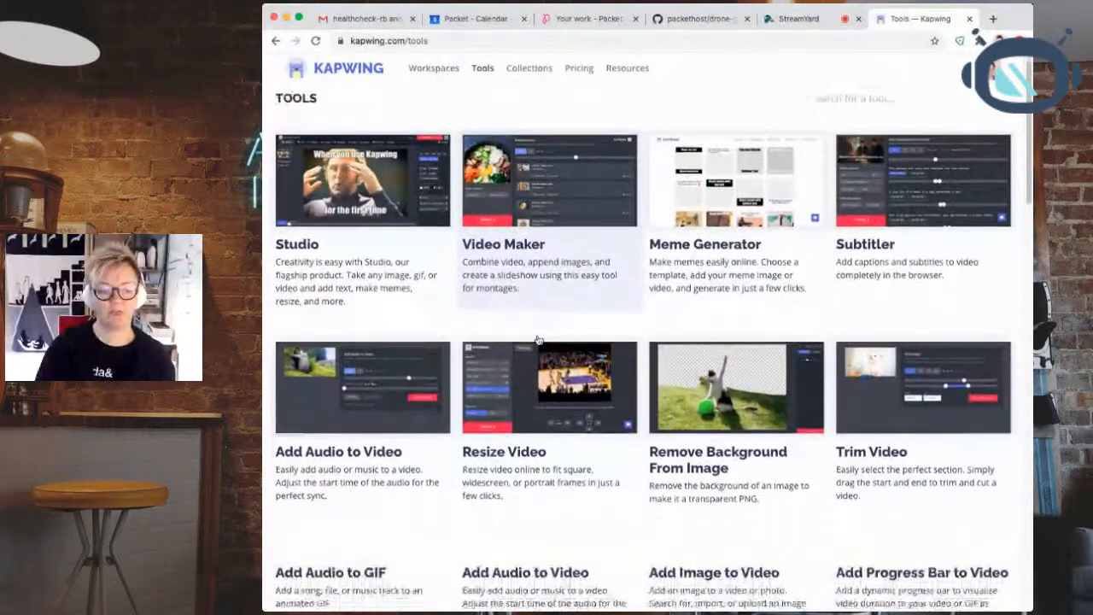
scroll(538, 340, down, 5)
scroll(538, 339, down, 10)
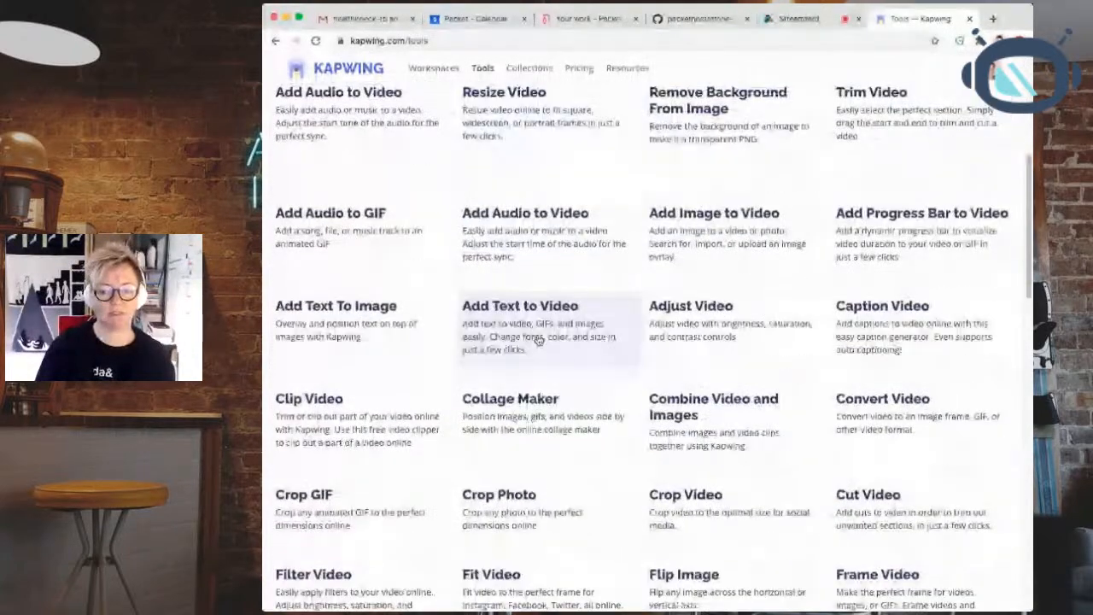
scroll(538, 340, down, 5)
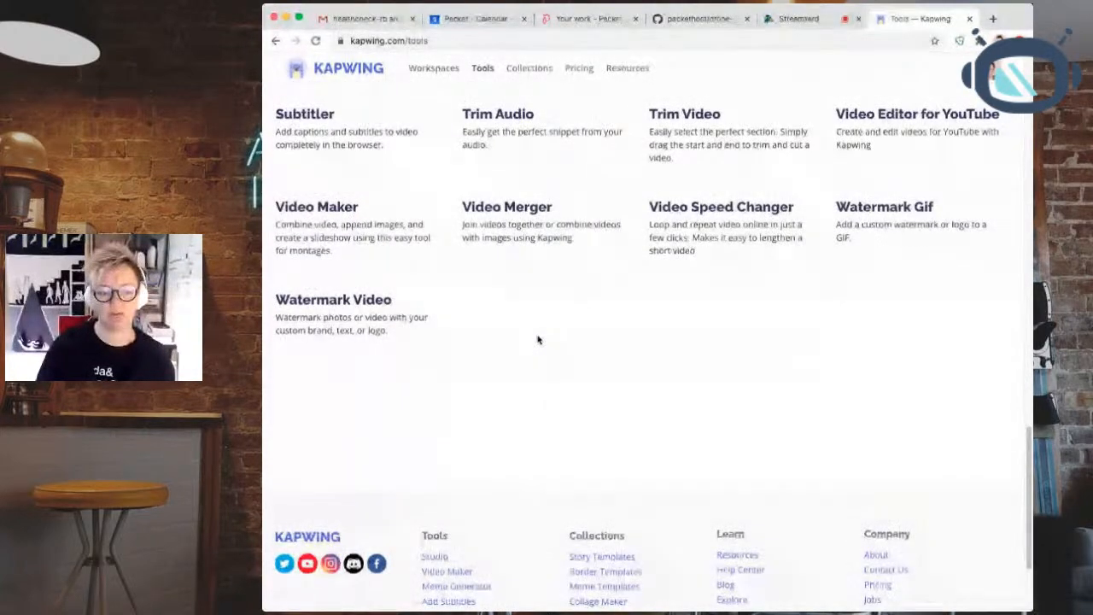
scroll(538, 340, up, 15)
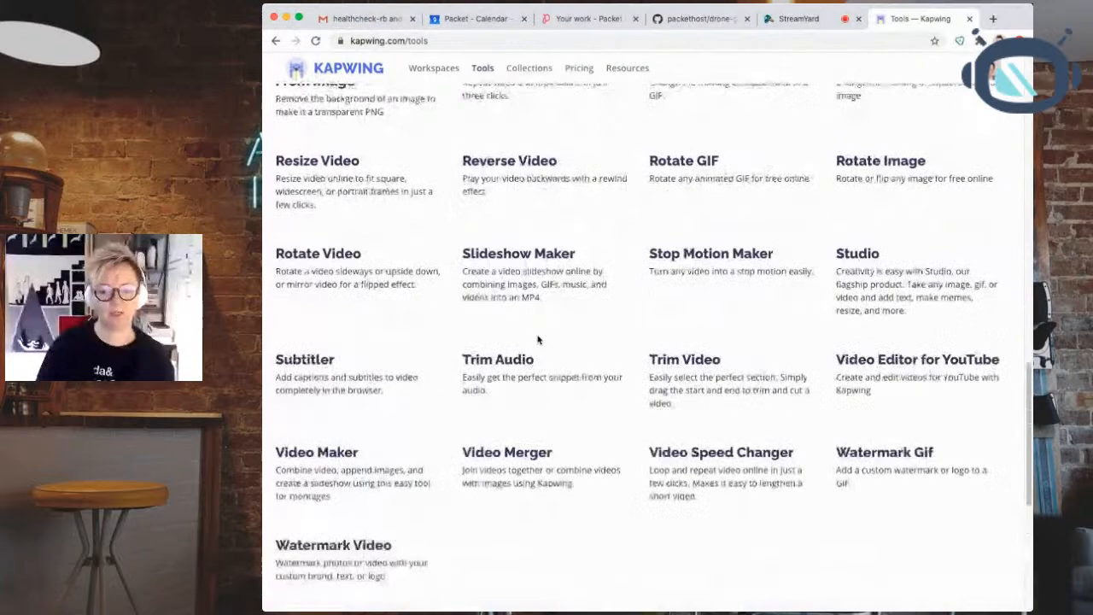
scroll(539, 340, up, 6)
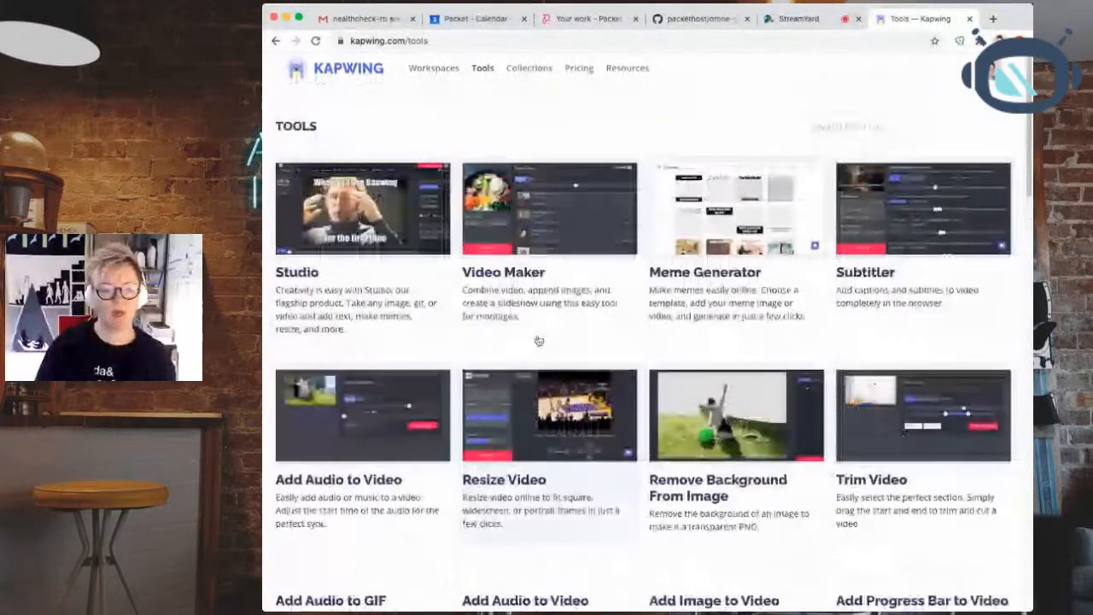
- Create a new Studio project with a blank canvas and open its custom output size for editing
click(342, 72)
click(518, 250)
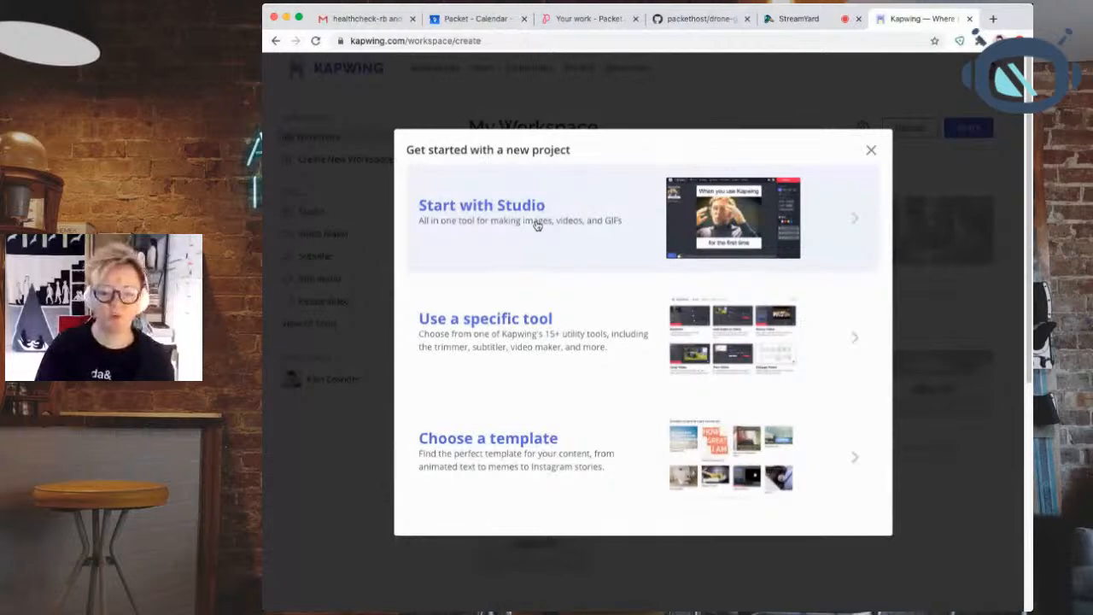
click(537, 225)
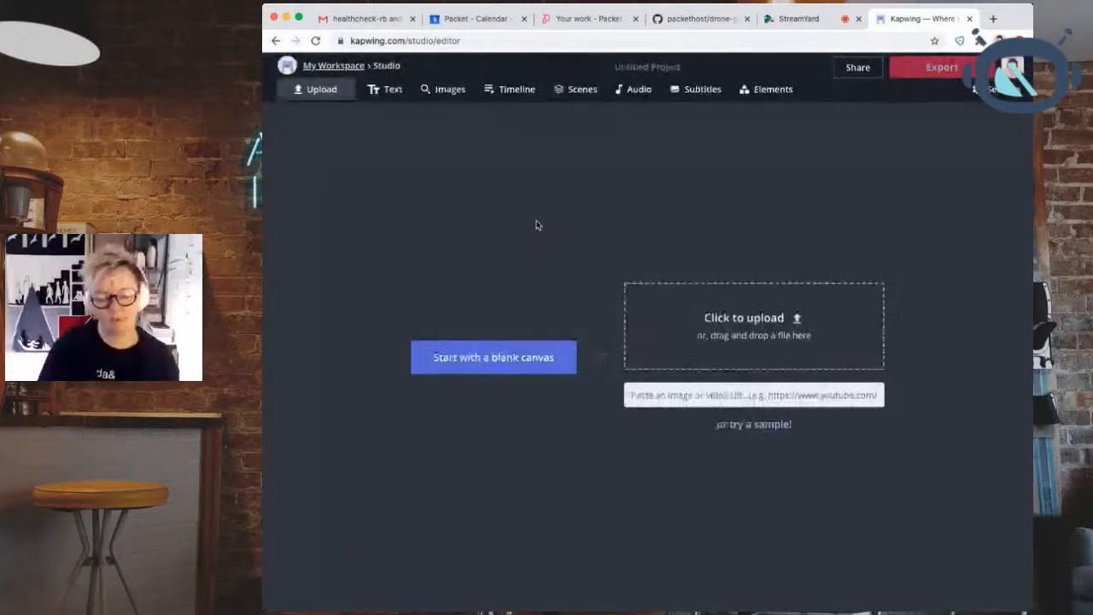
click(523, 367)
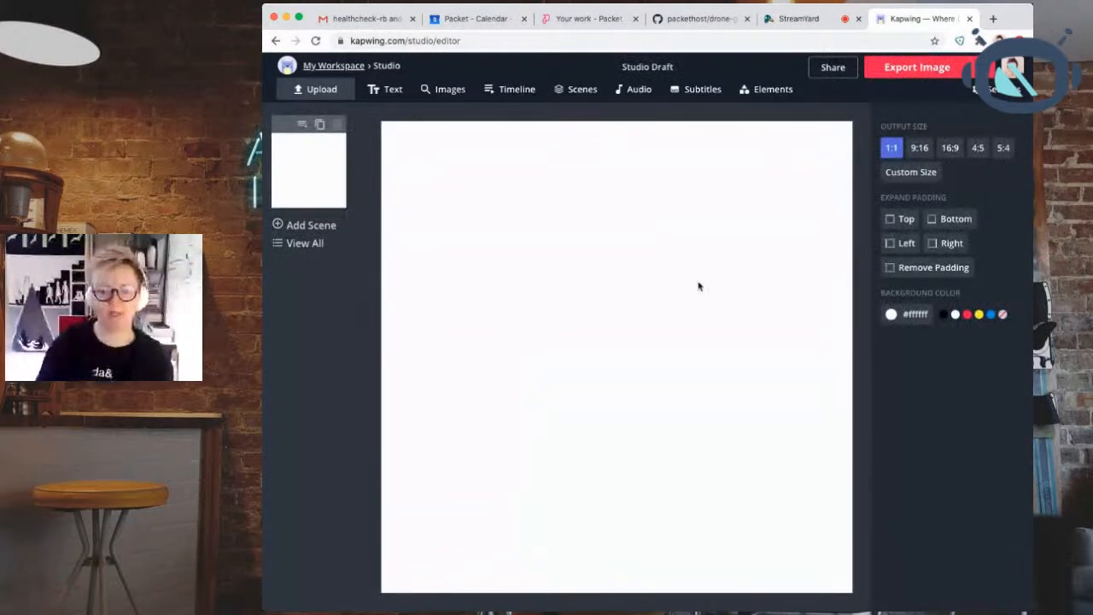
click(924, 176)
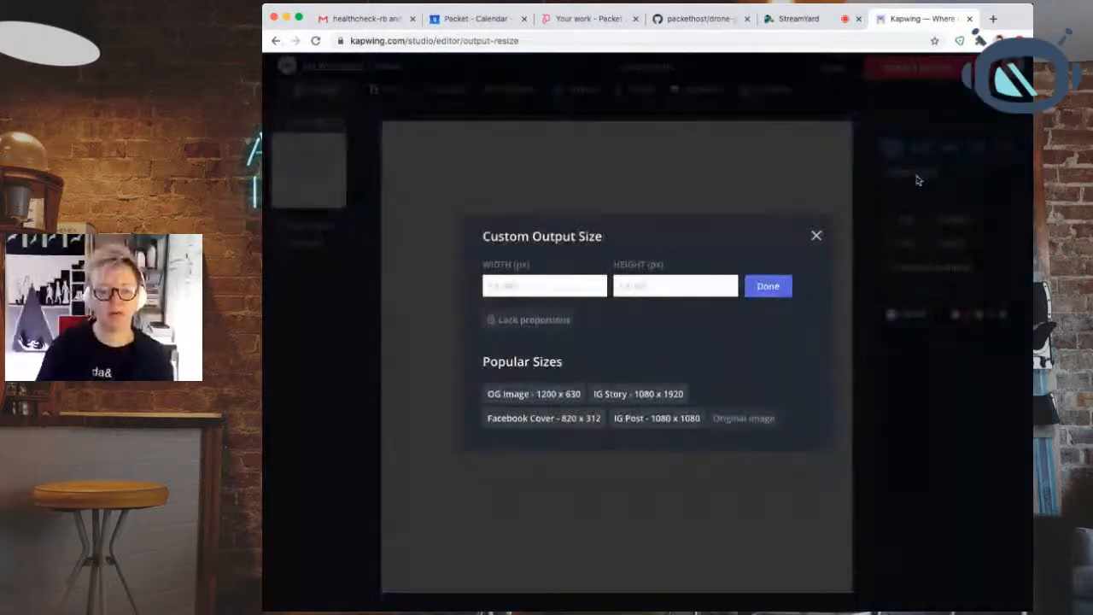
click(554, 287)
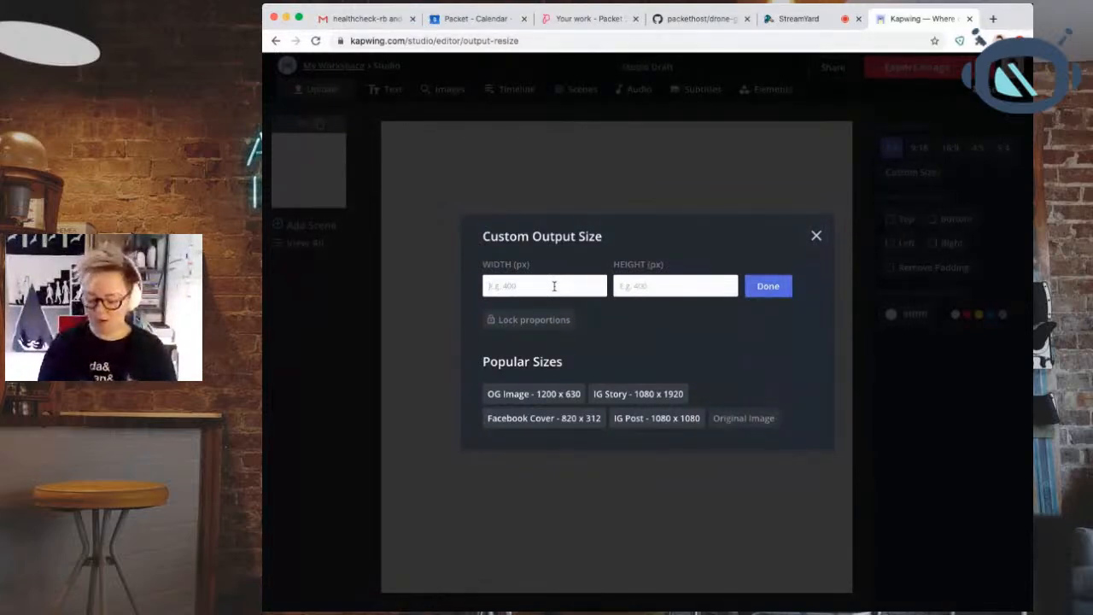
- Search Google in a new browser tab for "youtube thumbnail size"
key(super+t)
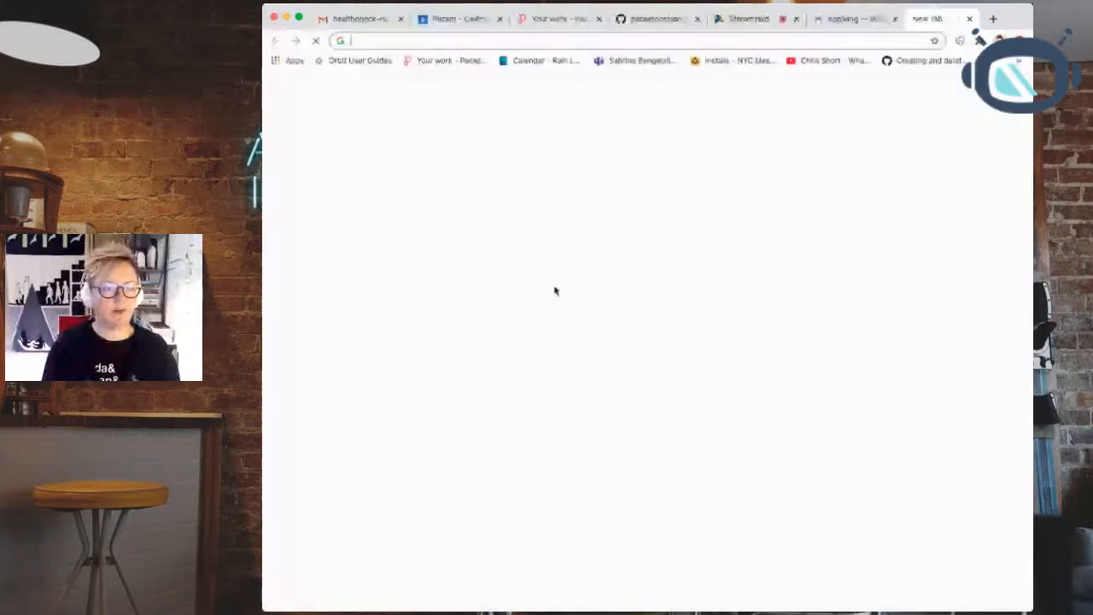
text(t)
key(BackSpace)
key(BackSpace)
text(a)
key(BackSpace)
key(BackSpace)
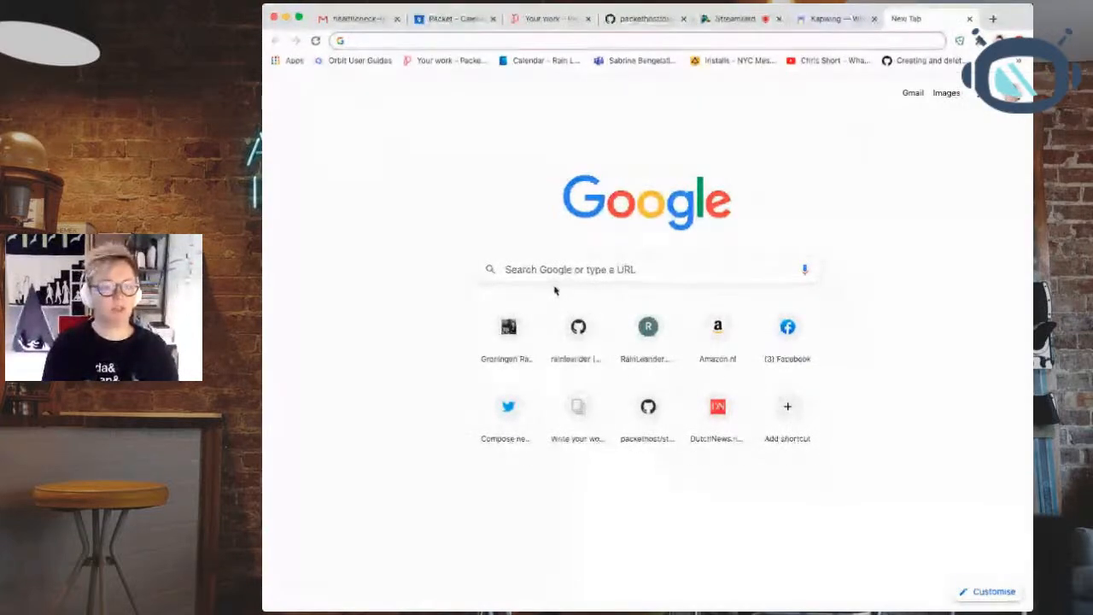
text(youtube thu)
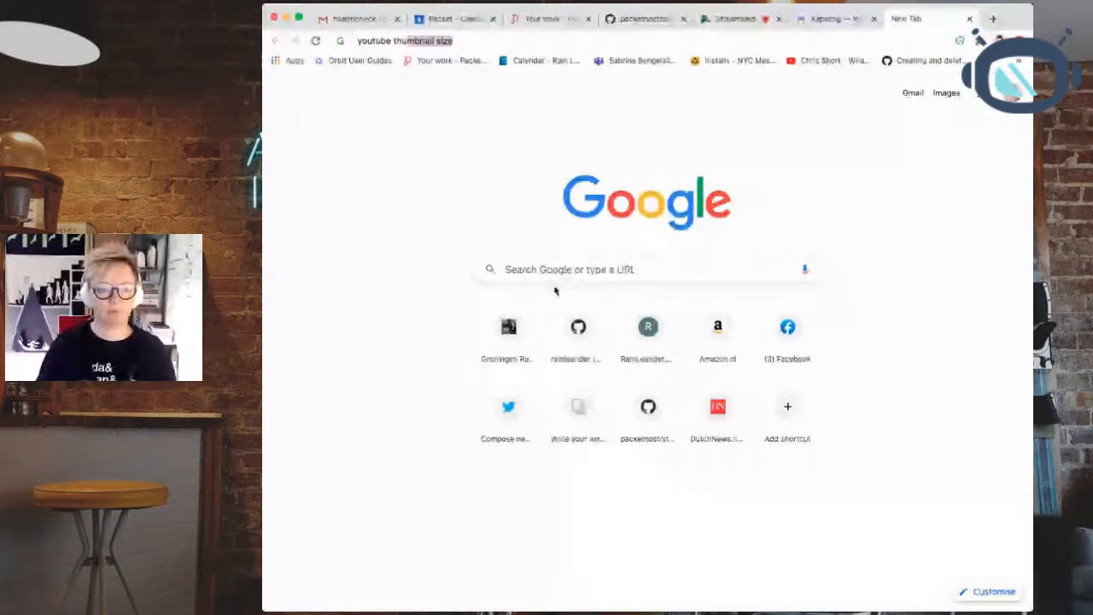
key(Return)
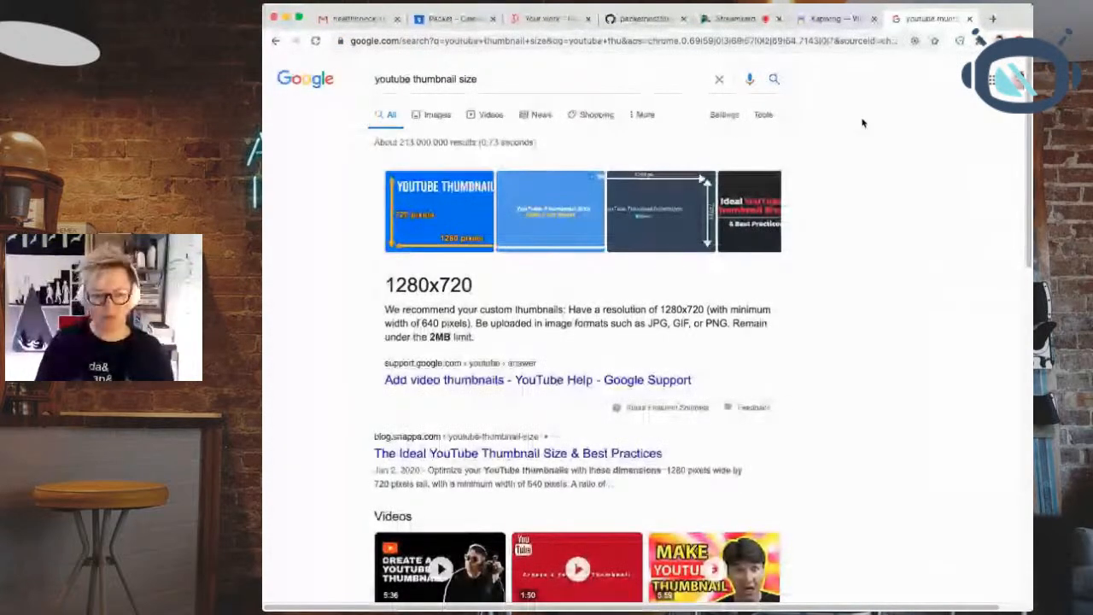
- Return to the Kapwing project and set the custom output size to 1280 px wide by 720 px high
click(838, 20)
text(1280)
key(Tab)
text(720)
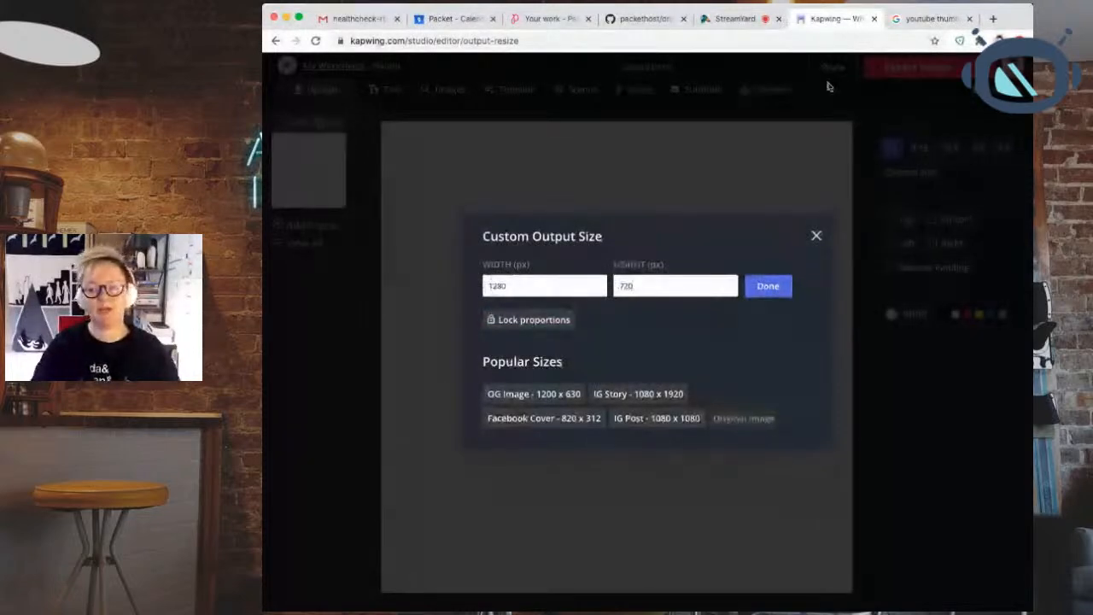
click(768, 289)
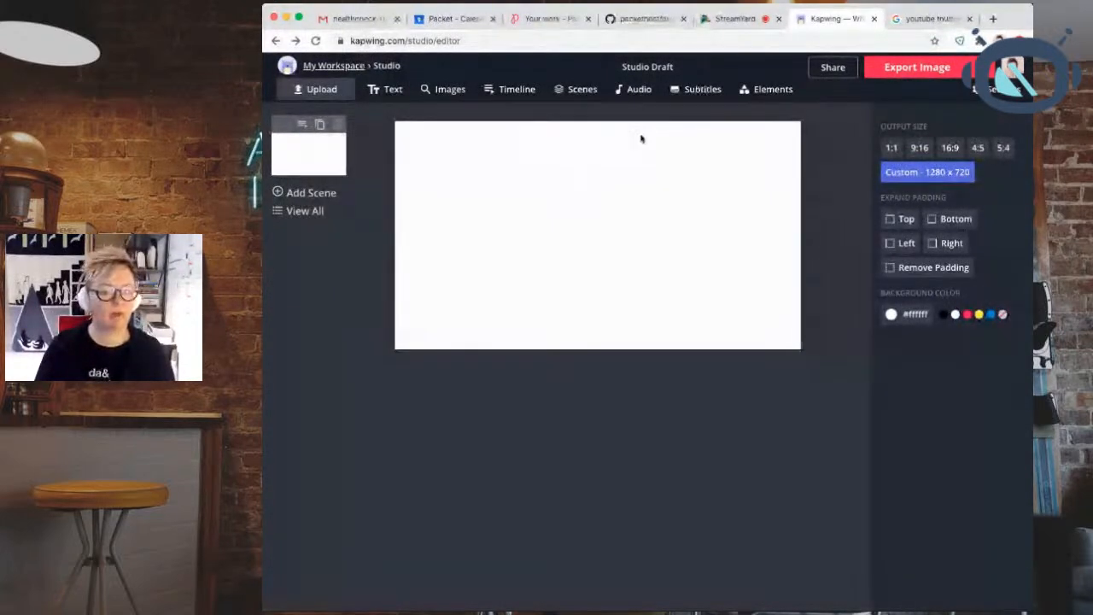
- Upload the image Adventure.jpg from the computer onto the canvas
click(444, 96)
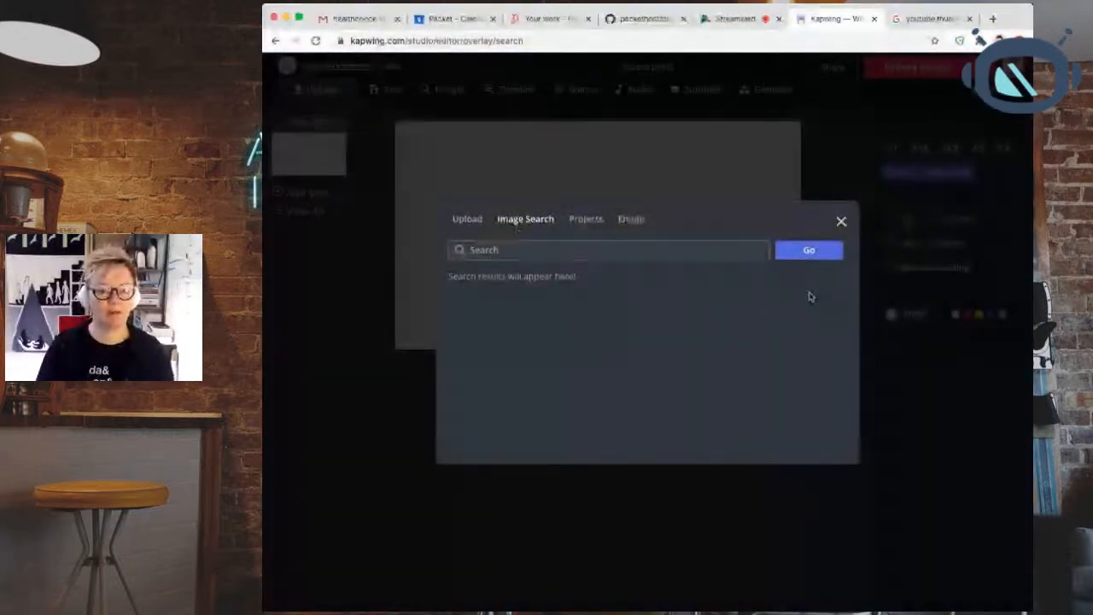
click(465, 221)
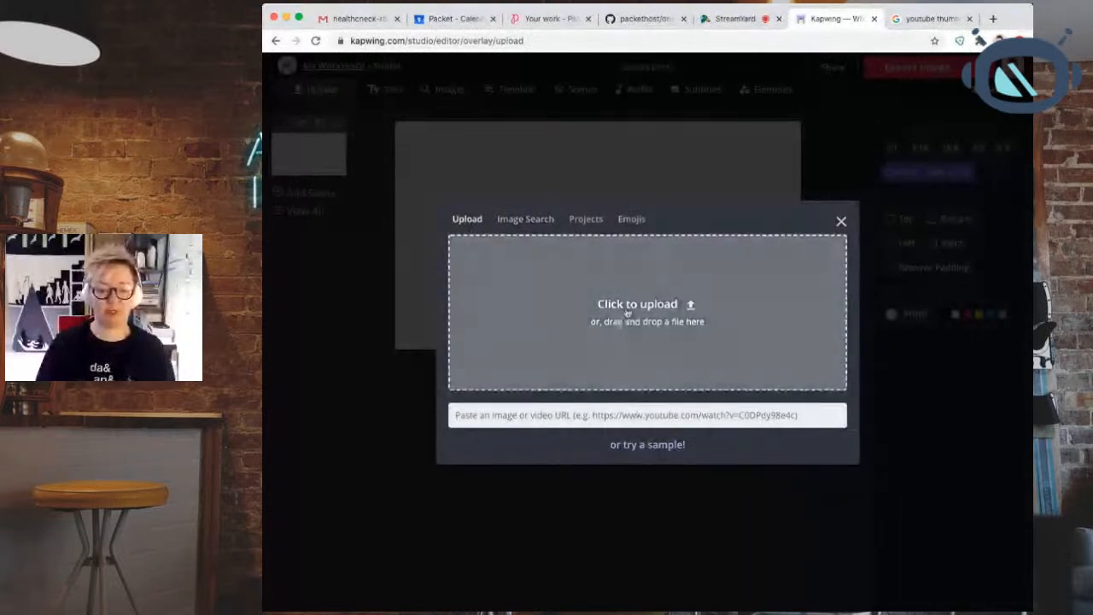
click(637, 305)
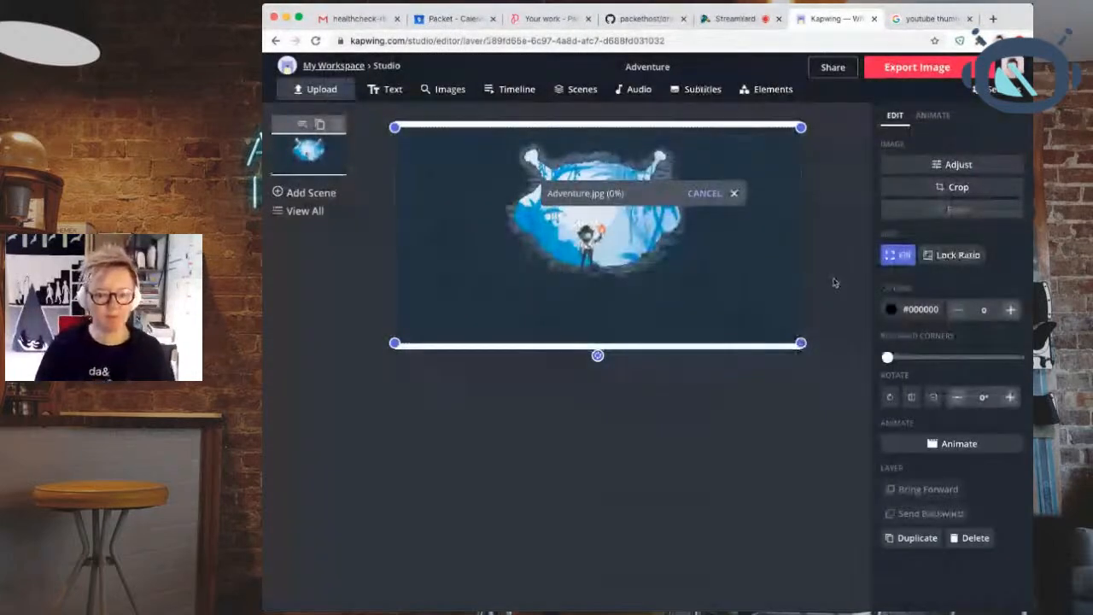
- Align the Adventure.jpg image with the canvas top, enlarge it slightly to cover the whole canvas, and centre it horizontally
drag(496, 273, 493, 269)
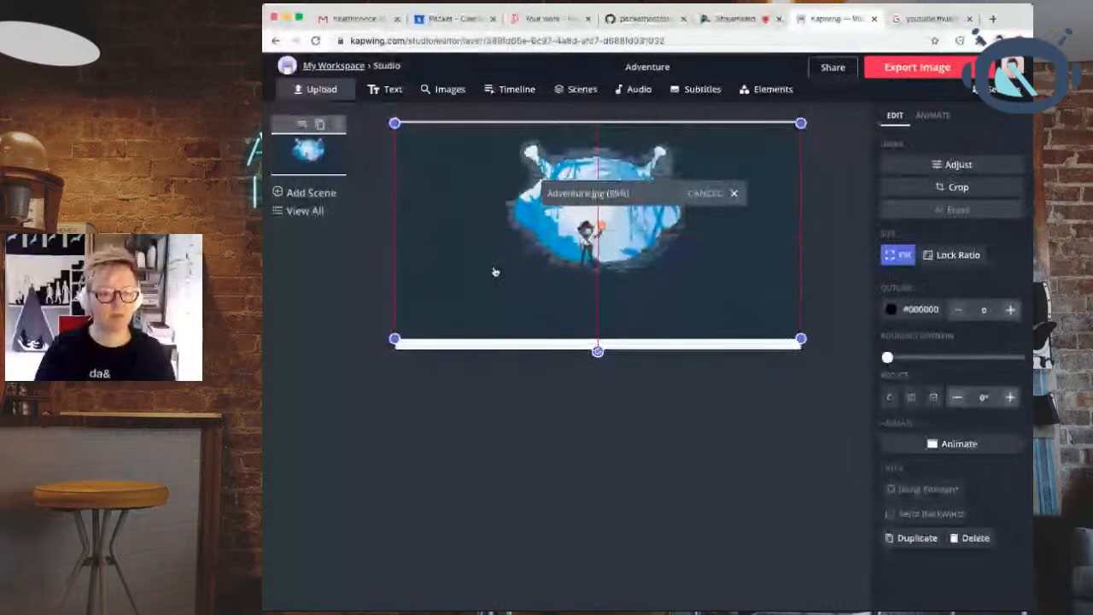
drag(803, 340, 809, 349)
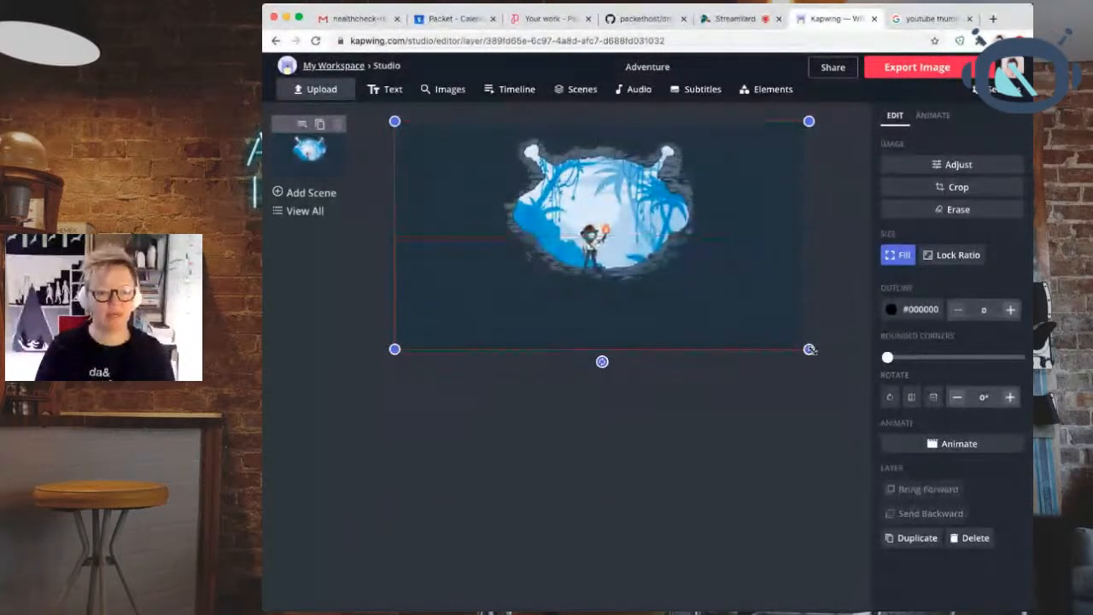
drag(754, 315, 750, 314)
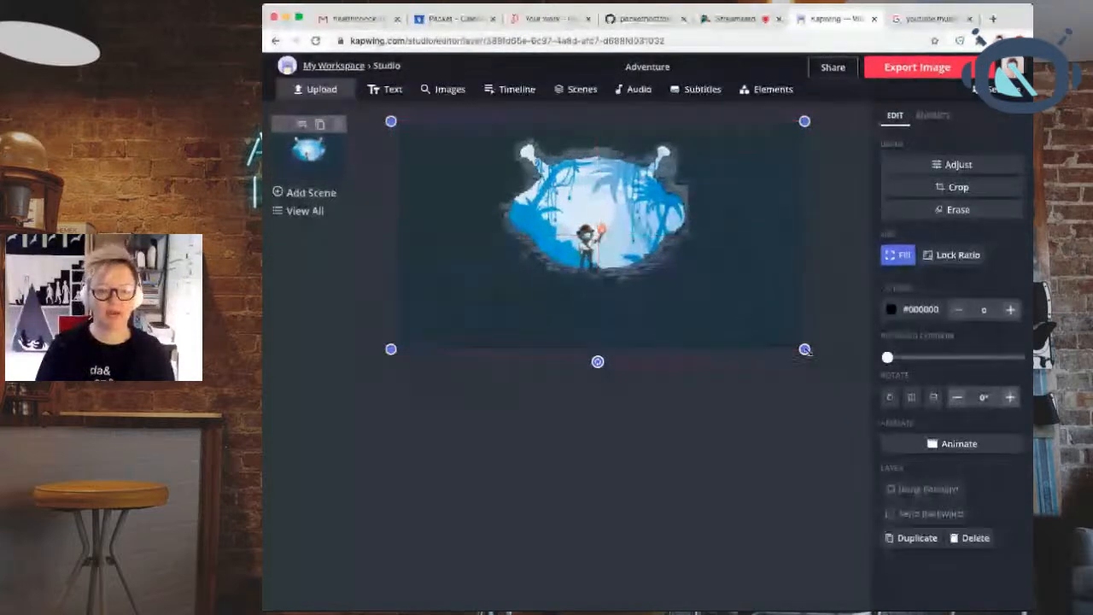
click(835, 291)
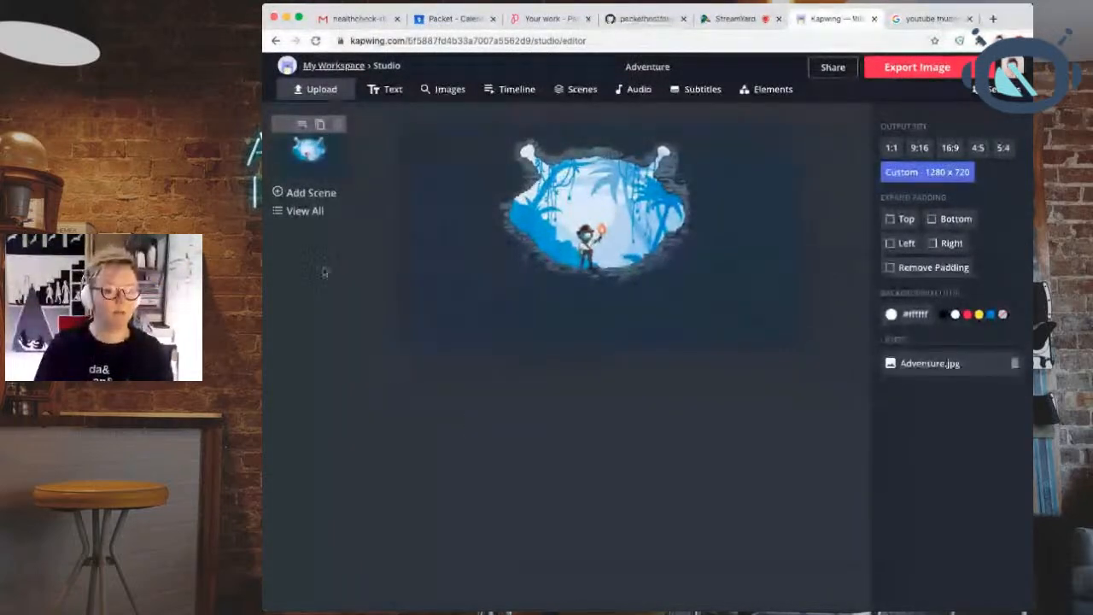
click(293, 195)
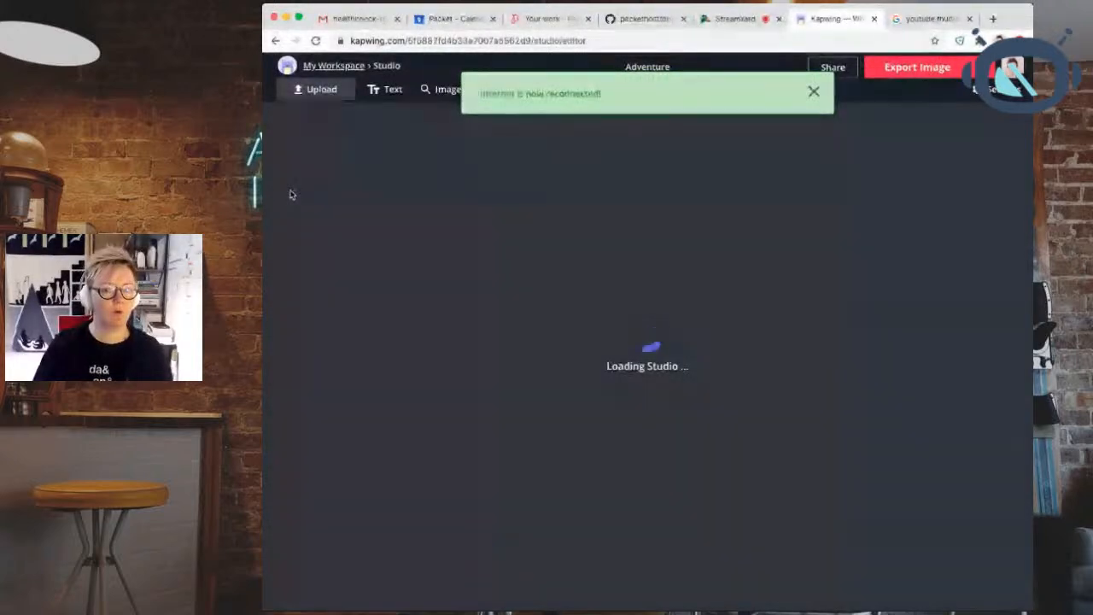
click(735, 19)
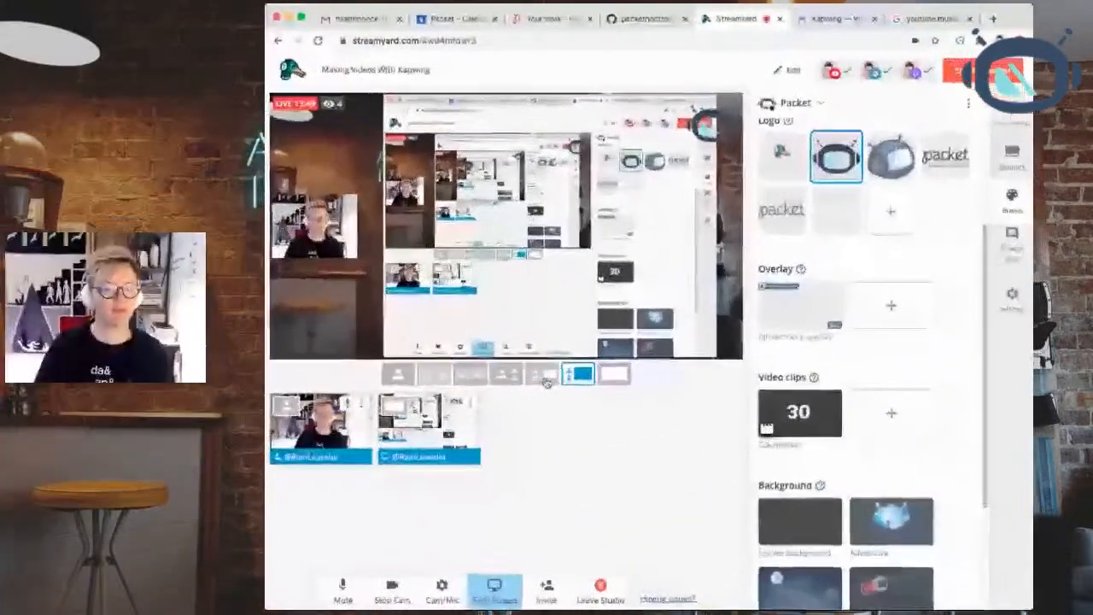
click(770, 309)
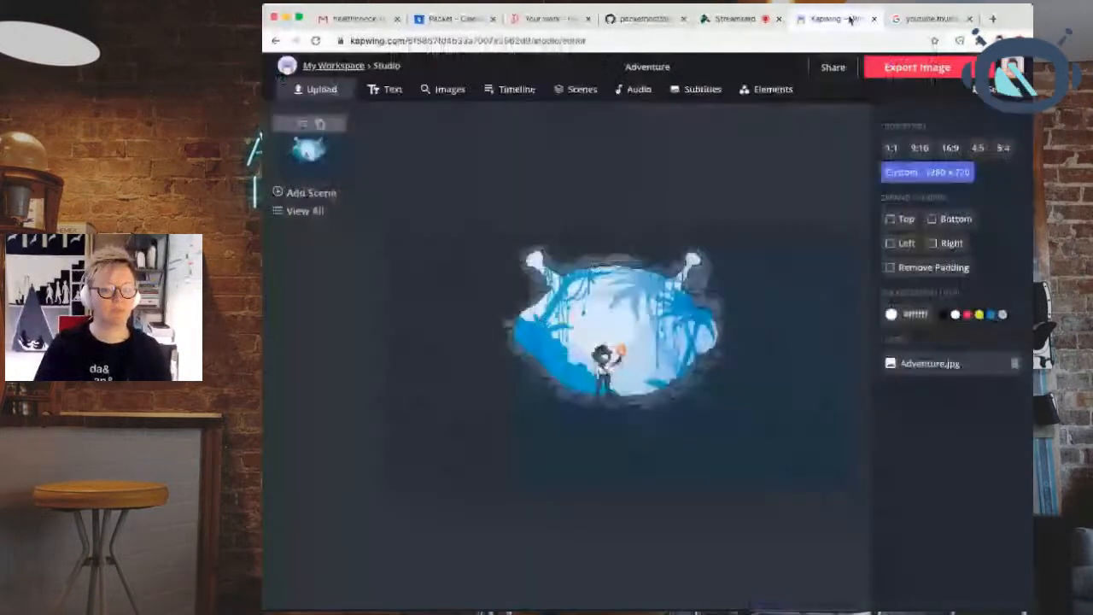
click(845, 20)
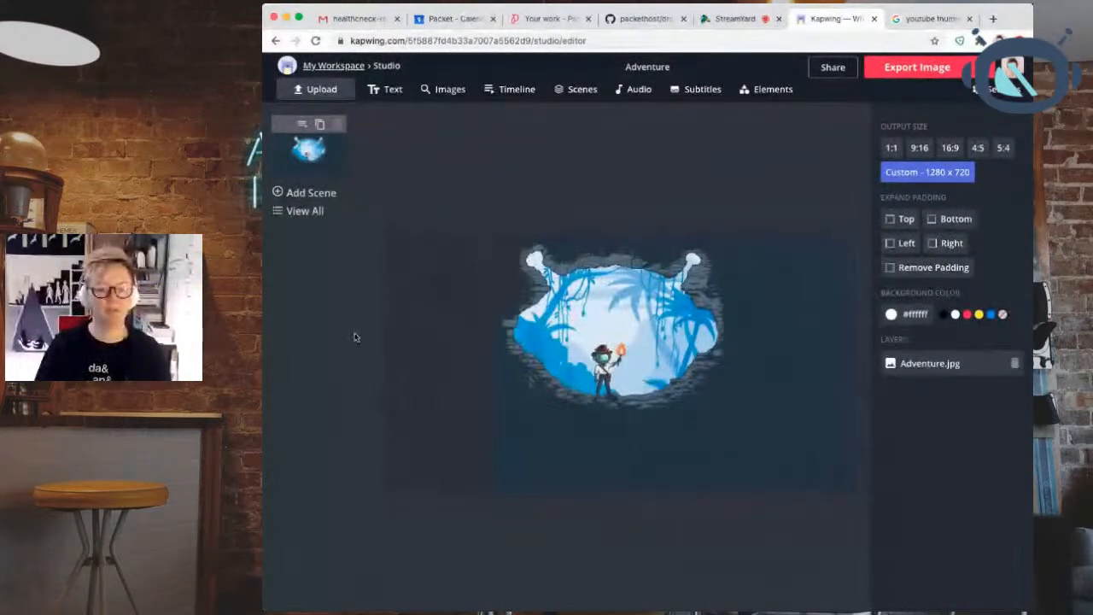
- Detach the StreamYard tab from the browser window and return to the Kapwing project
click(734, 19)
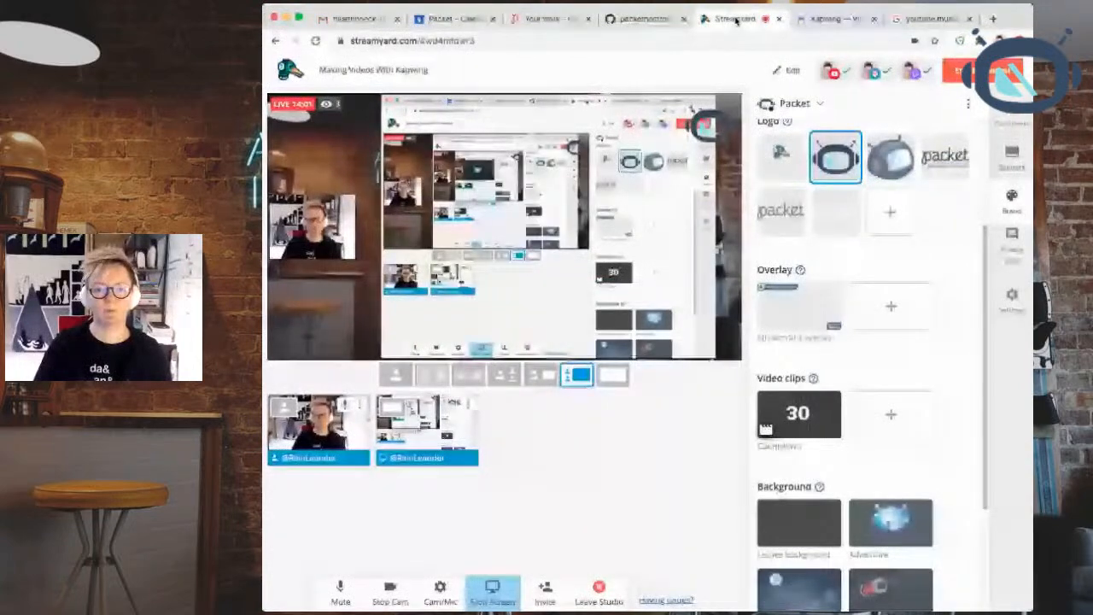
drag(736, 22, 736, 94)
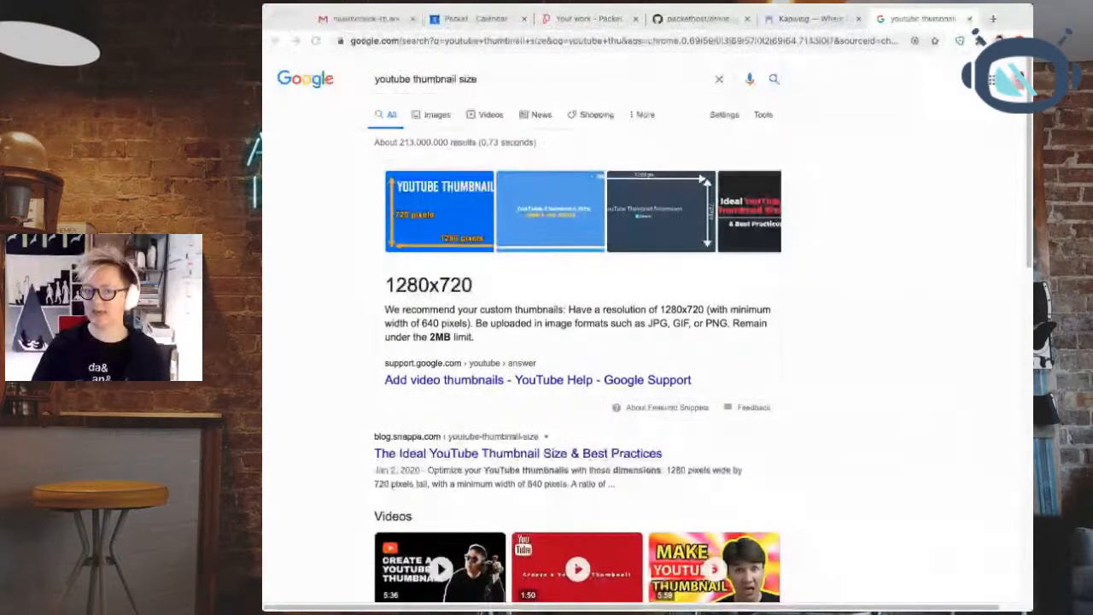
click(797, 18)
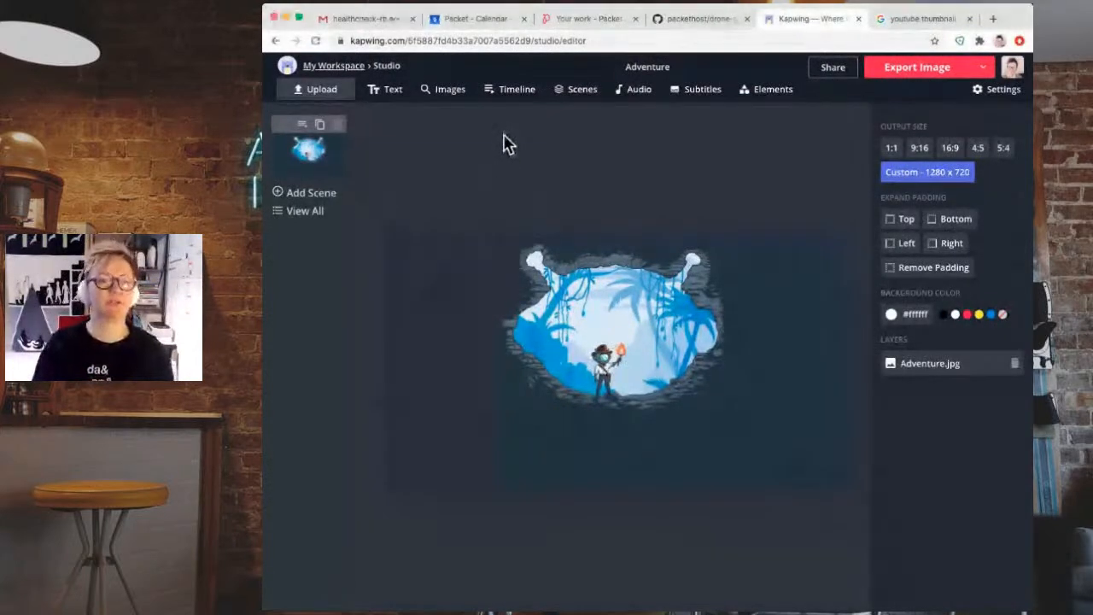
- Add a text layer reading "Starting Soon!" and place it beneath the cave artwork
click(386, 91)
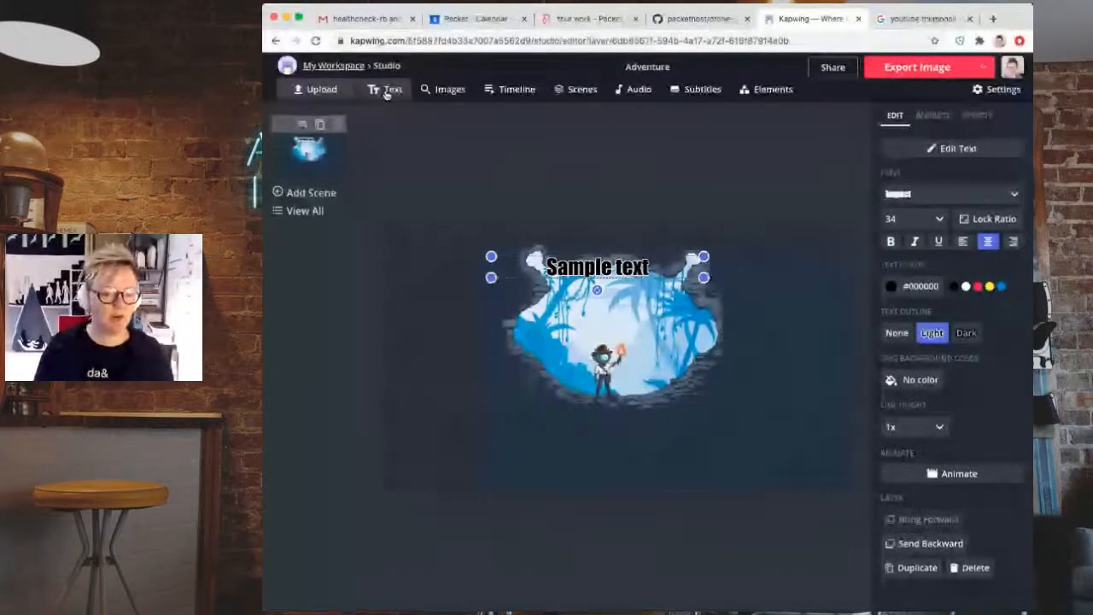
double_click(597, 270)
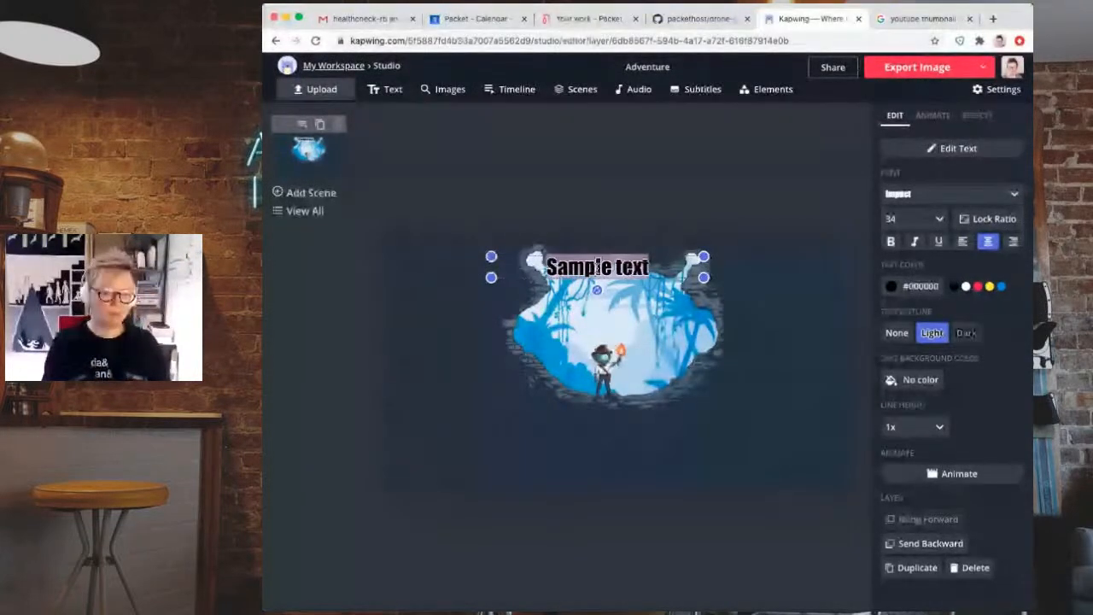
text(Starting Soon!)
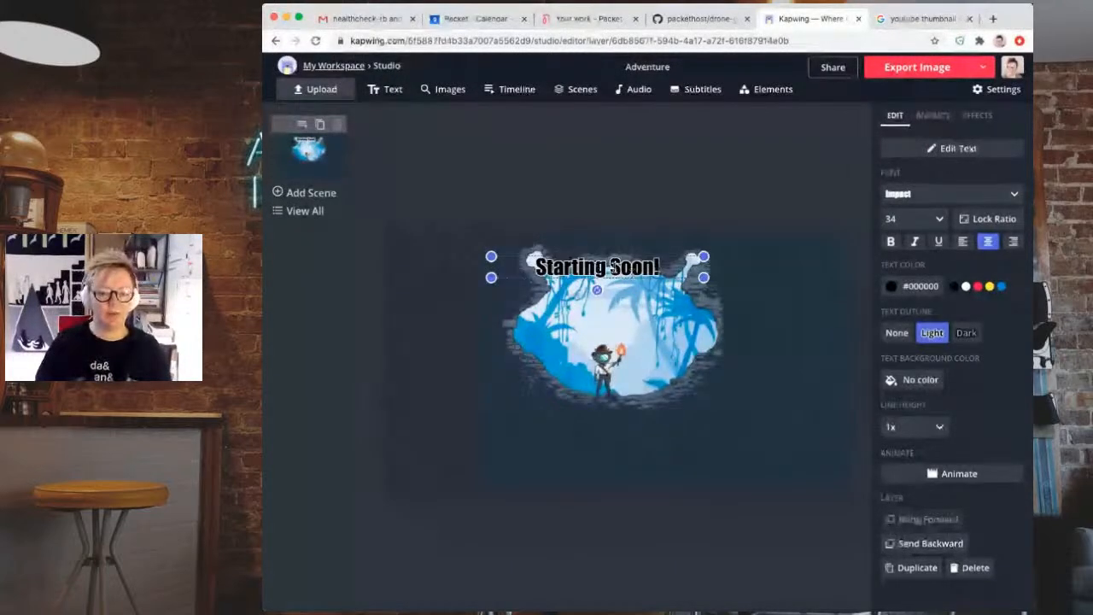
mouse_move(557, 289)
mouse_down()
mouse_move(556, 299)
mouse_move(557, 289)
mouse_up()
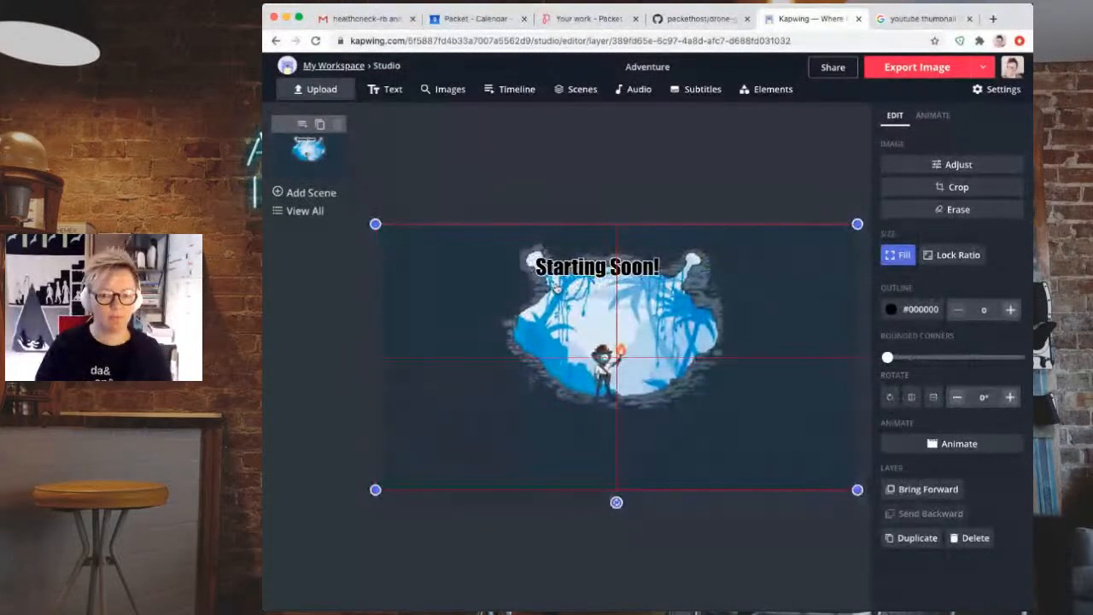
drag(554, 288, 477, 441)
click(582, 268)
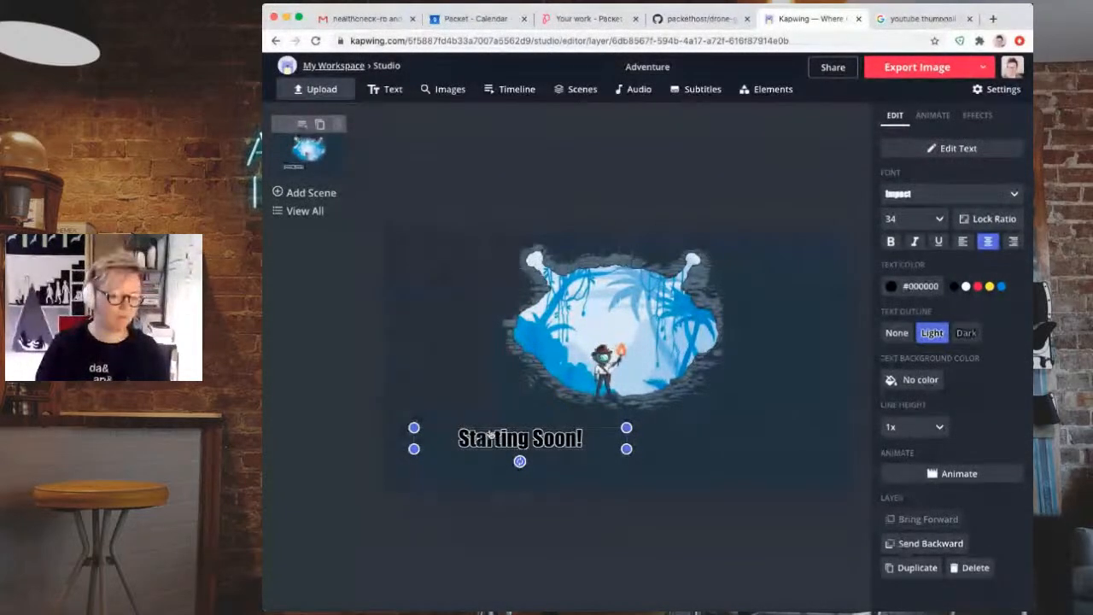
- Stretch the "Starting Soon!" text box across the canvas width, bring the text to size 38, and centre it just below the cave
double_click(536, 444)
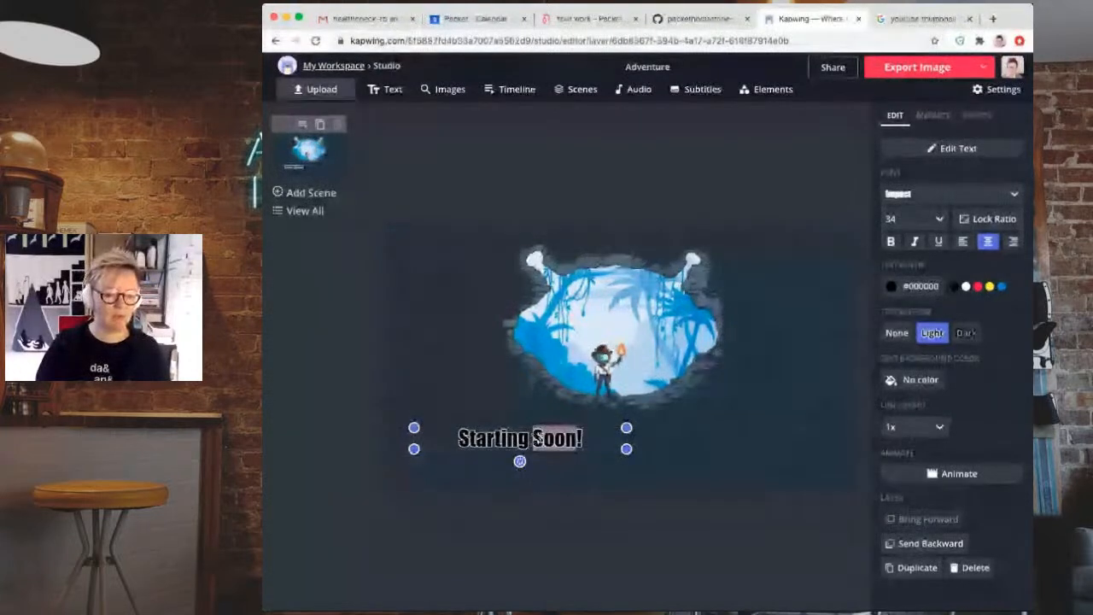
triple_click(552, 440)
click(589, 443)
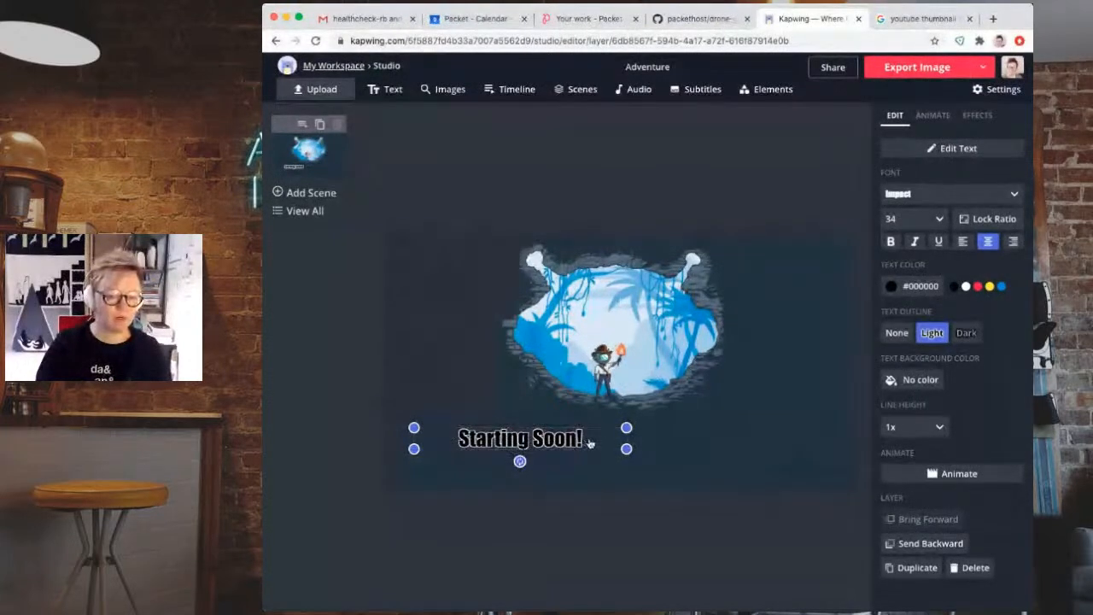
drag(626, 448, 852, 463)
drag(414, 427, 387, 425)
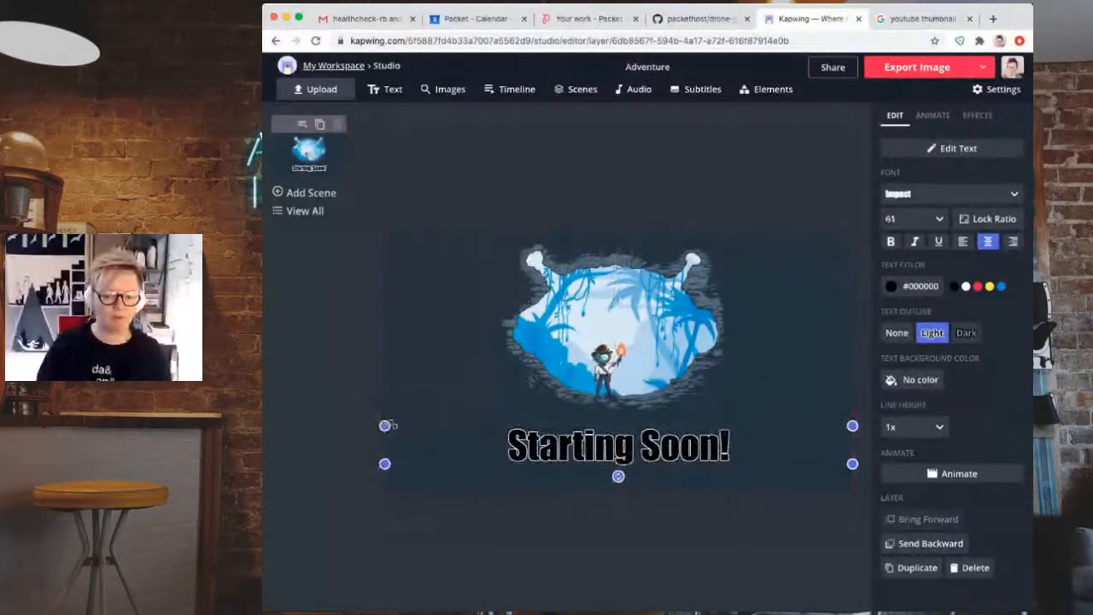
drag(851, 463, 848, 463)
double_click(663, 449)
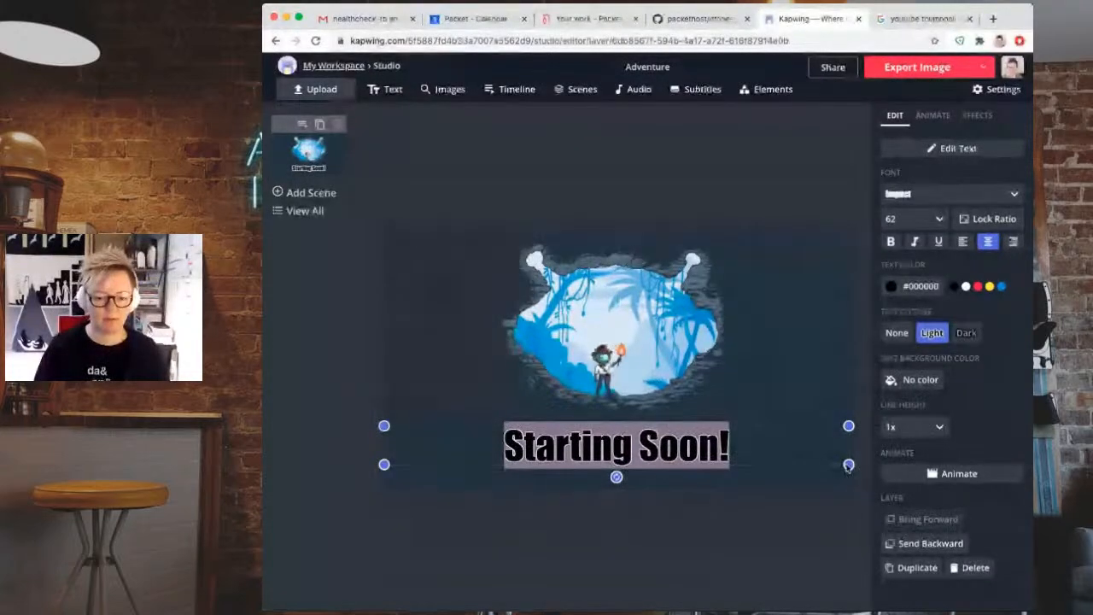
drag(849, 464, 847, 445)
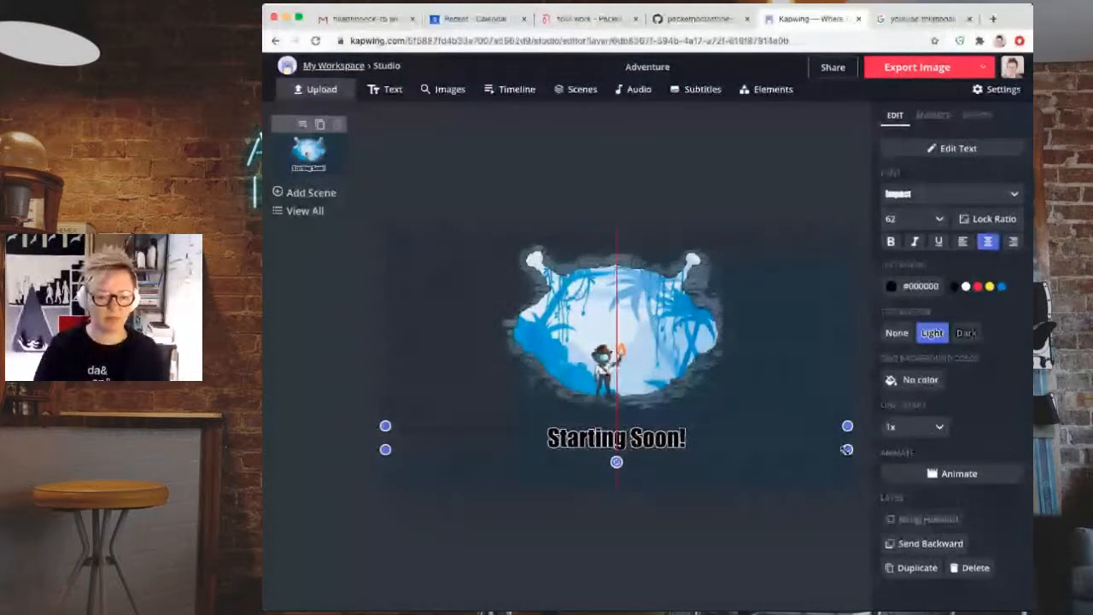
drag(743, 439, 743, 434)
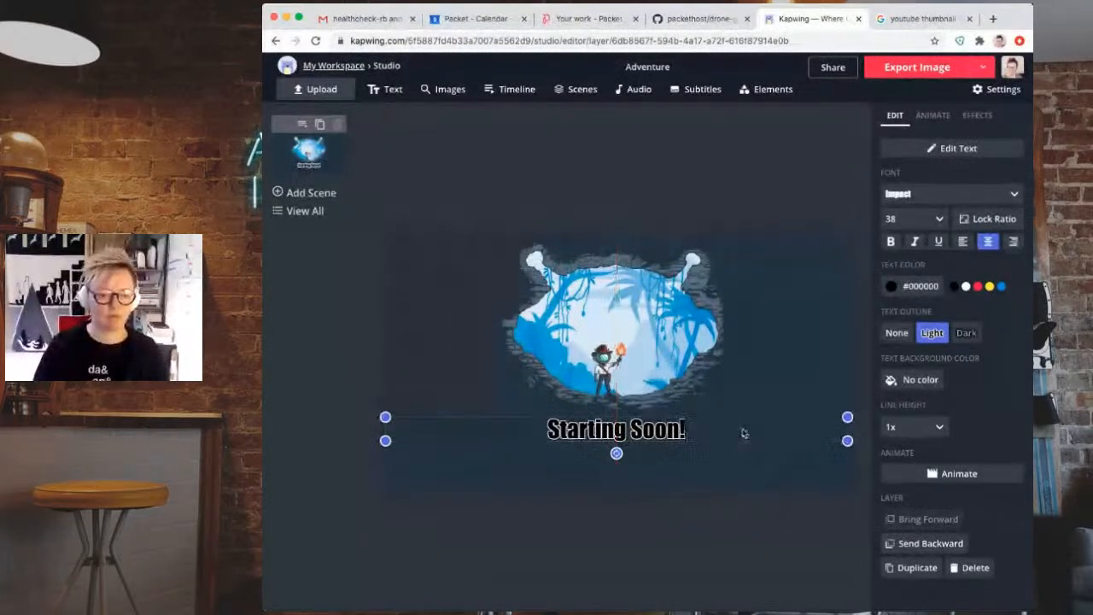
- Add two more text layers and place one below "Starting Soon!", reading "Thanks so much for joining the stream!"
click(443, 327)
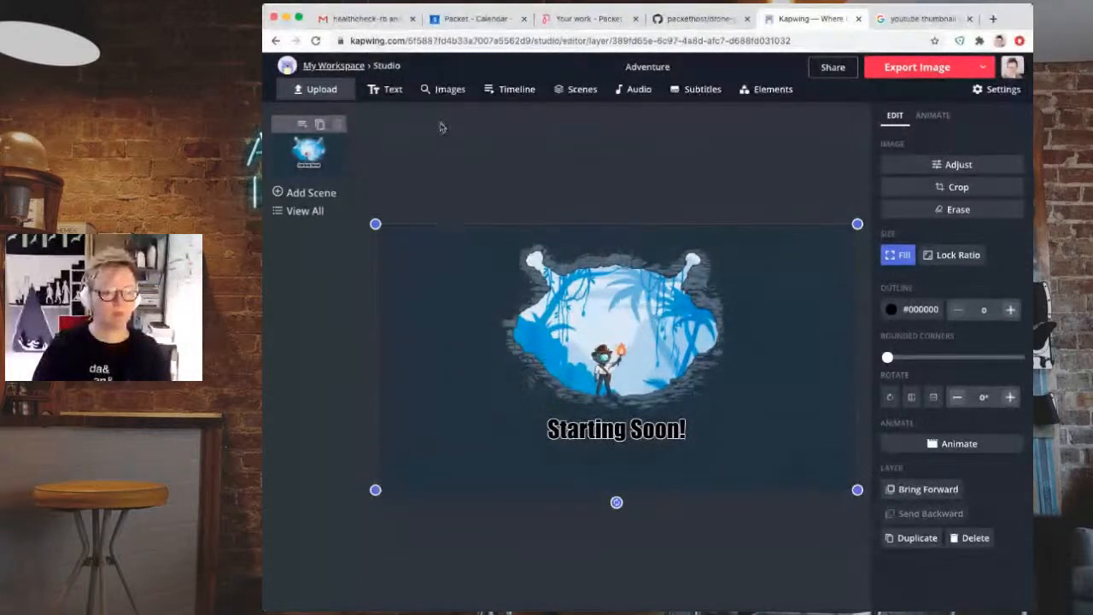
click(391, 91)
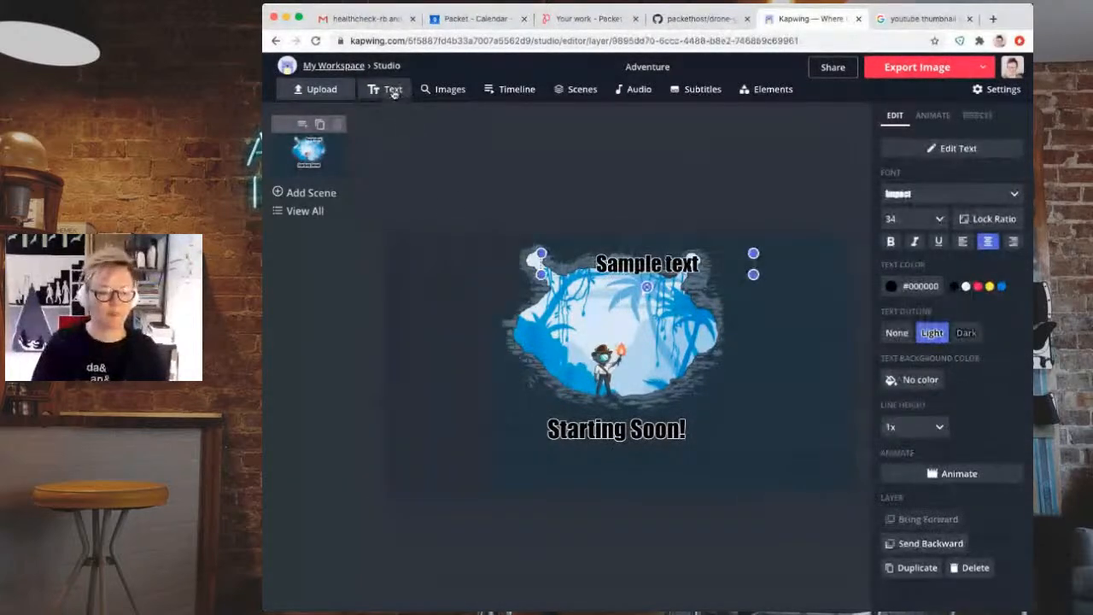
click(392, 91)
drag(614, 271, 668, 472)
double_click(646, 470)
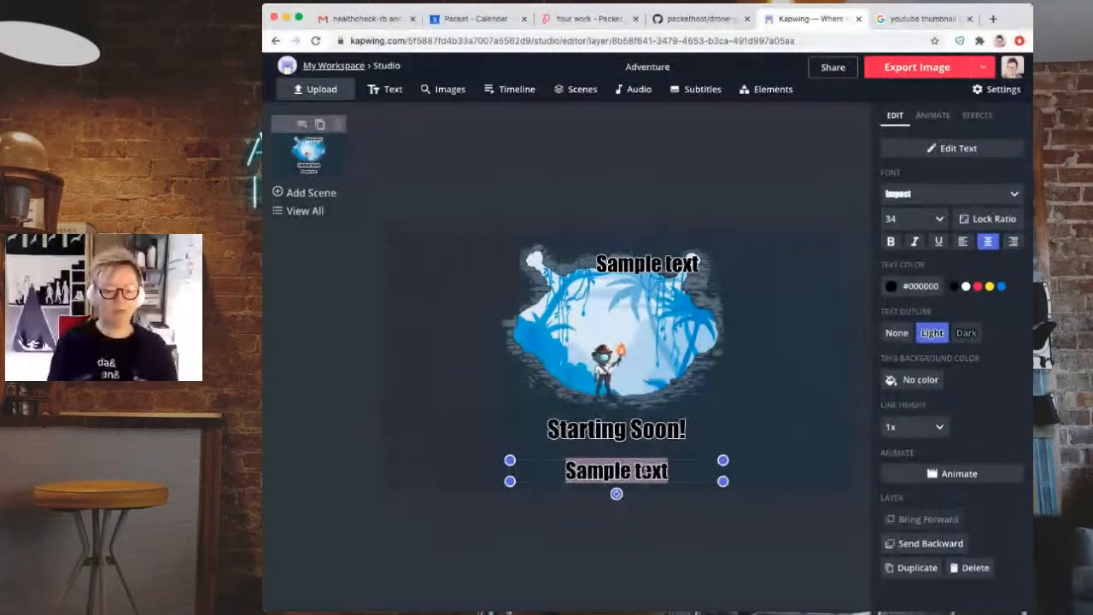
text(Thanks so much)
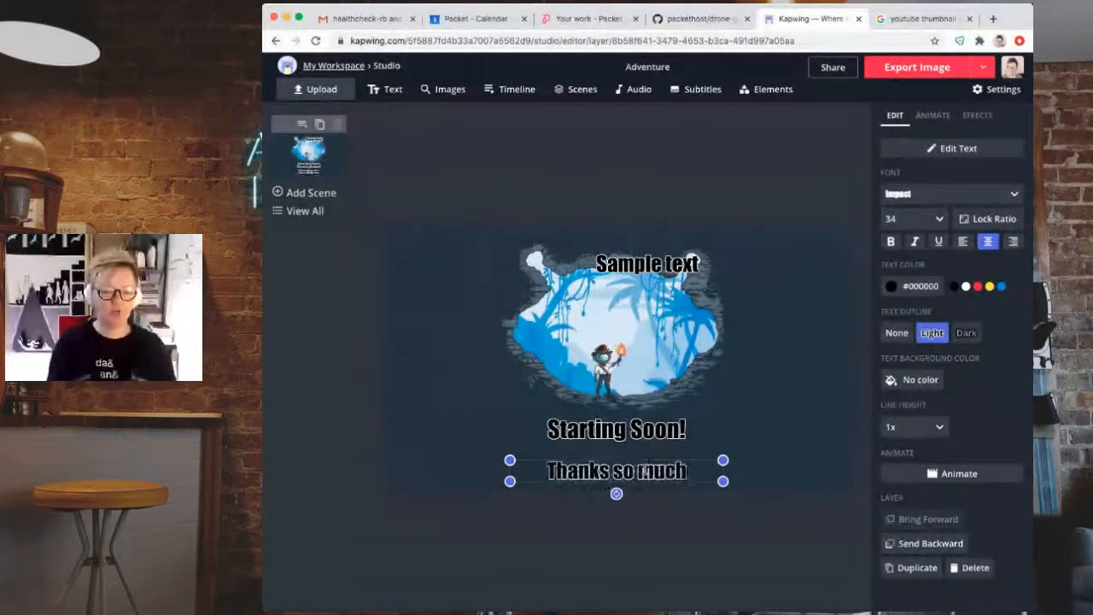
text( for joining)
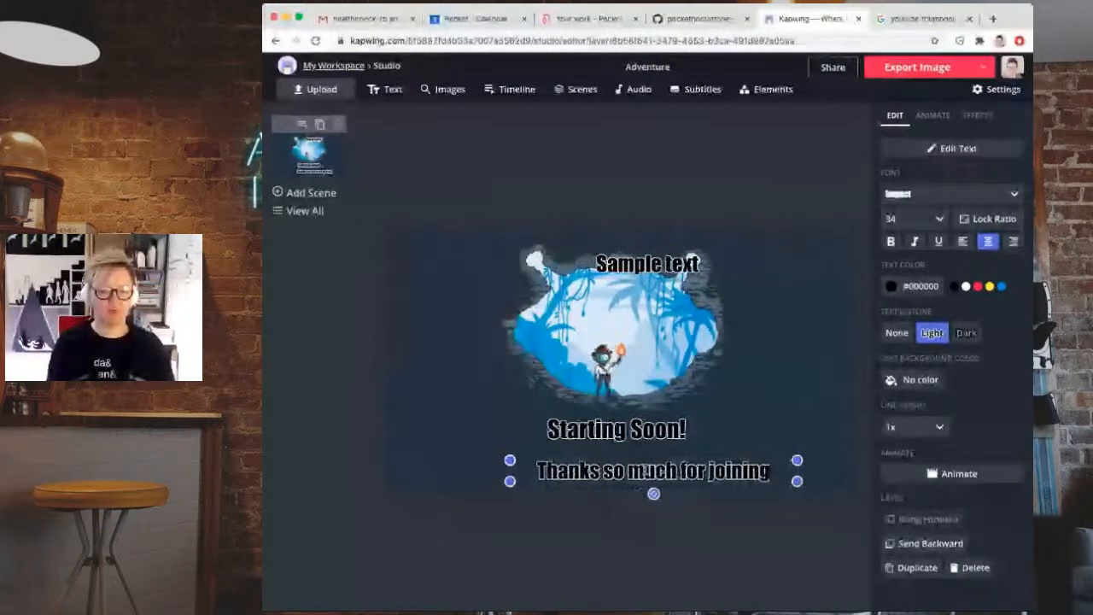
text( the stream!)
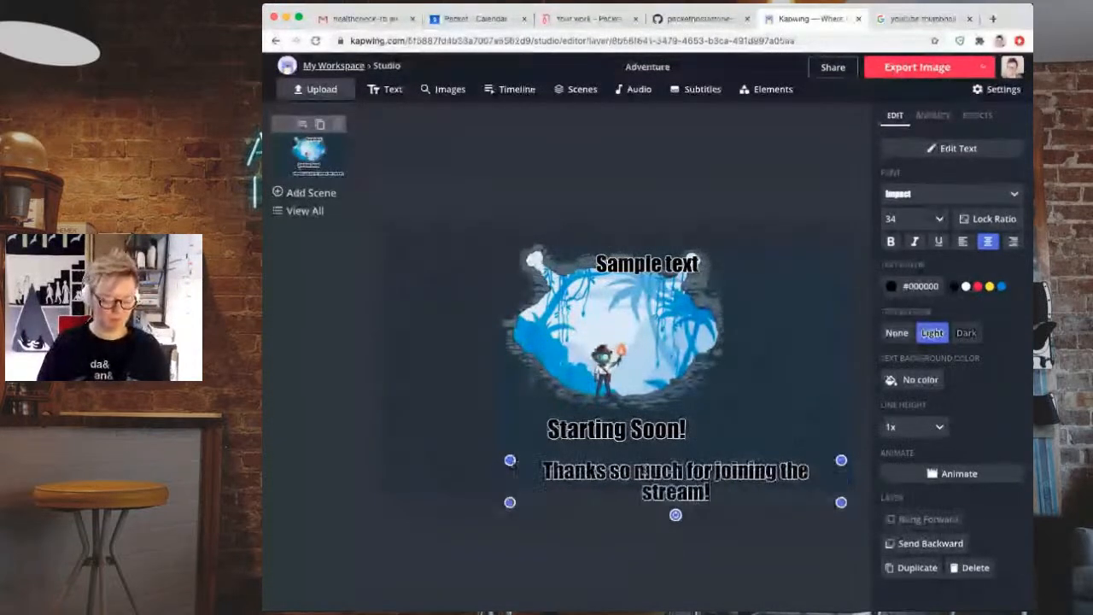
- Try the Comic Sans MS and Averia Sans Libre fonts on the "Thanks so much for joining the stream!" text
triple_click(644, 469)
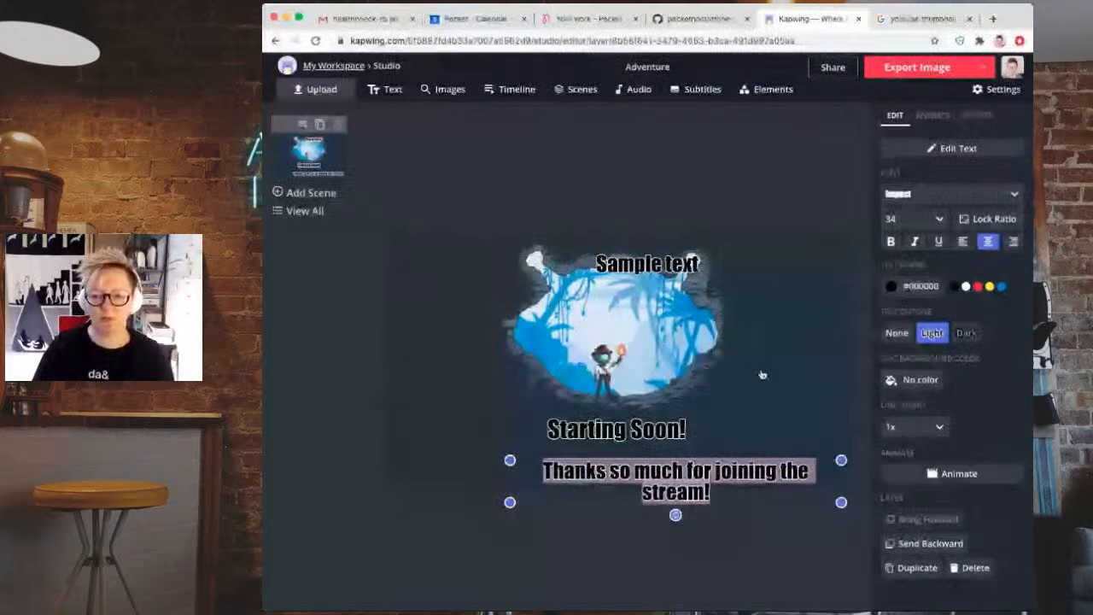
click(970, 193)
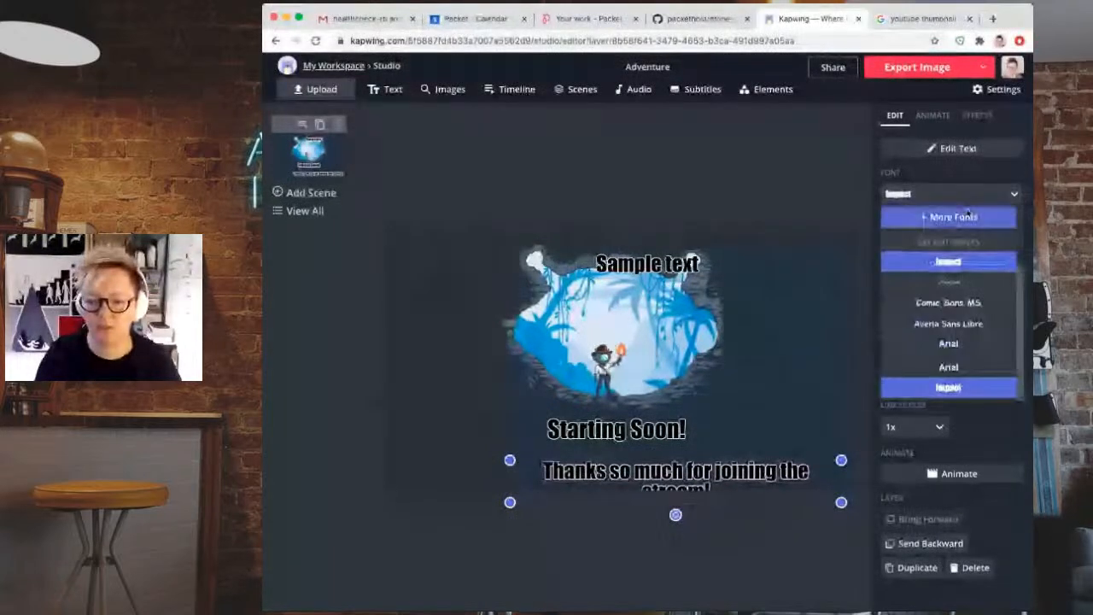
click(964, 303)
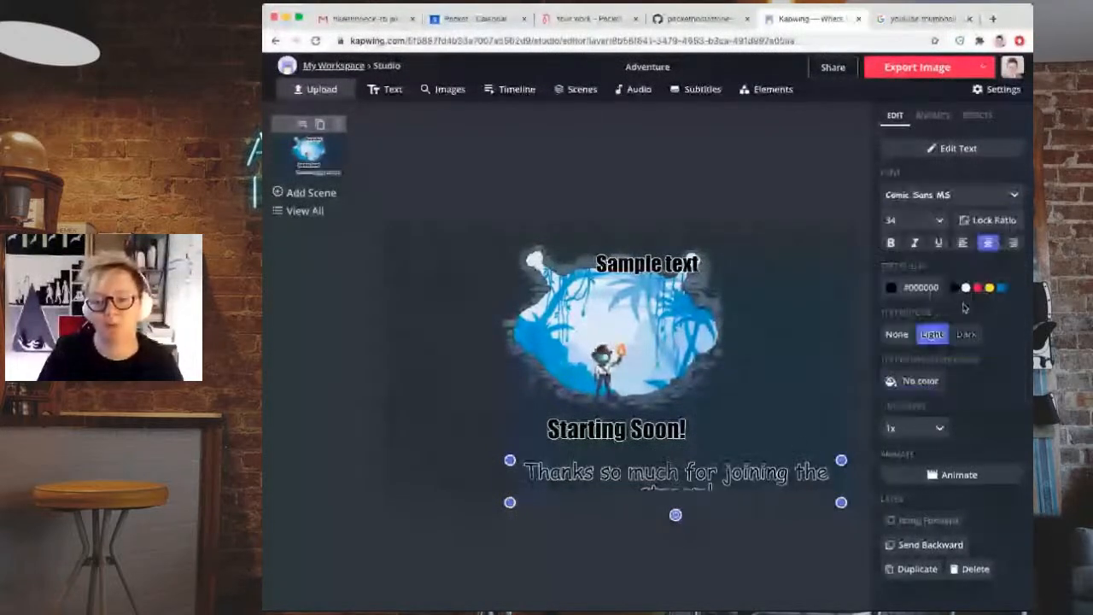
click(943, 196)
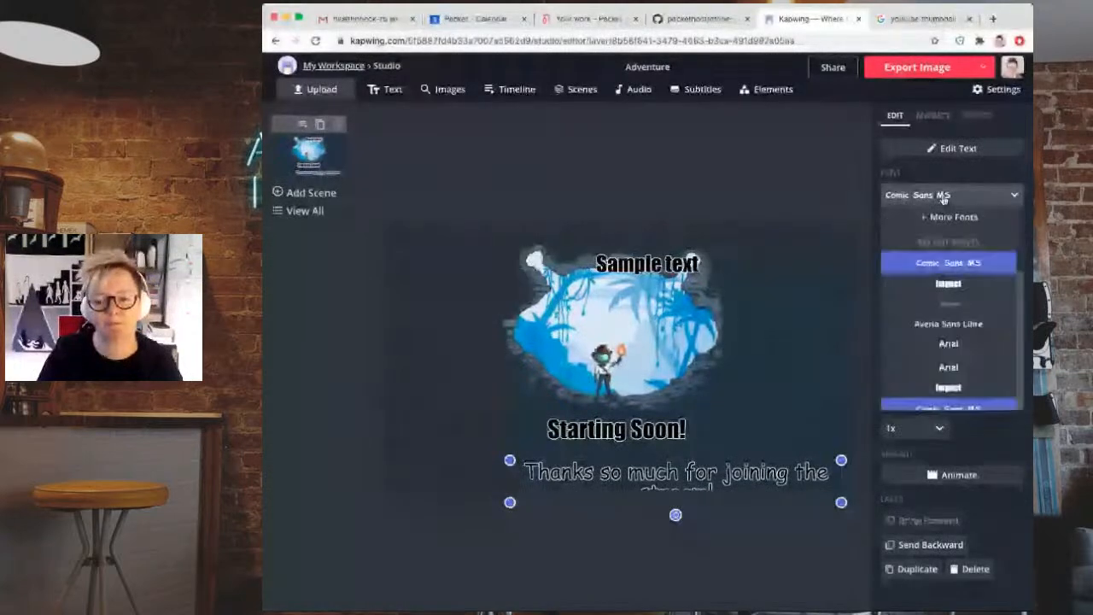
click(964, 324)
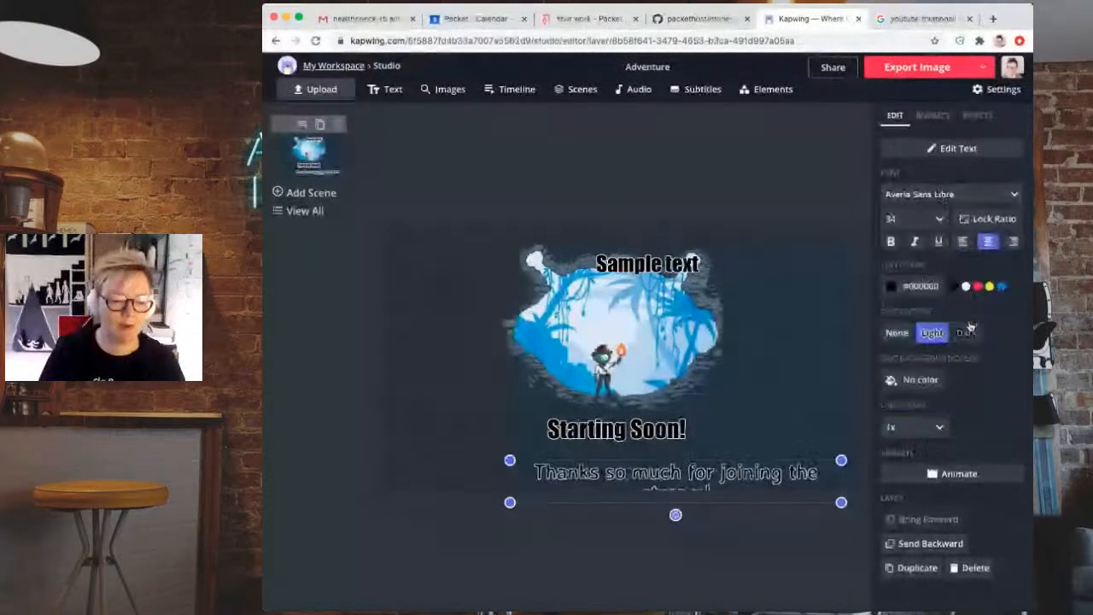
- Widen the thank-you text box to fit one line at size 36, and make the text white with no outline
drag(510, 460, 400, 445)
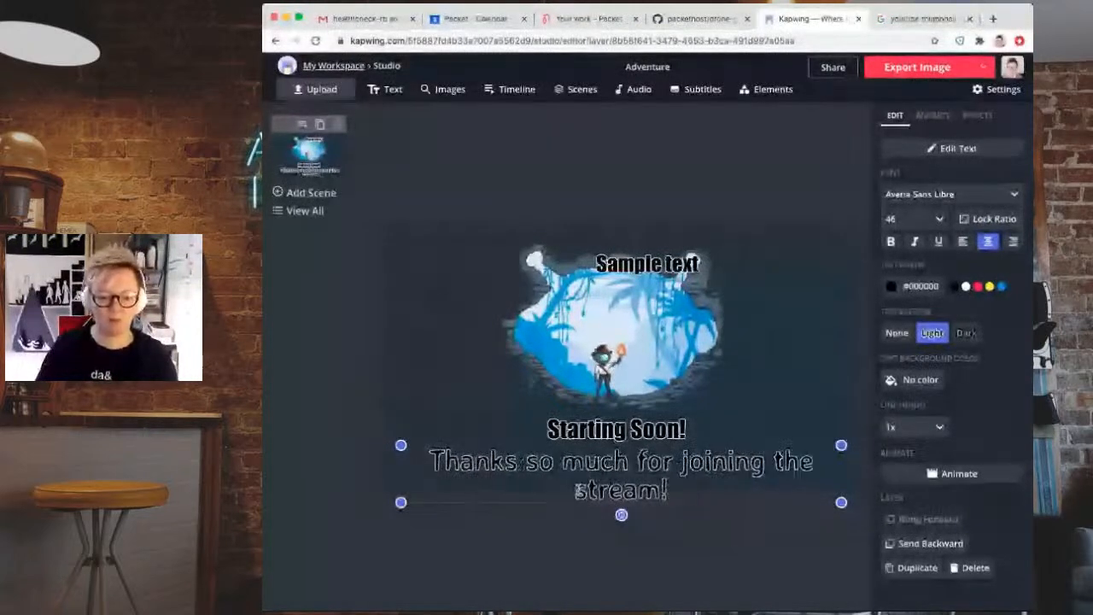
drag(842, 502, 847, 468)
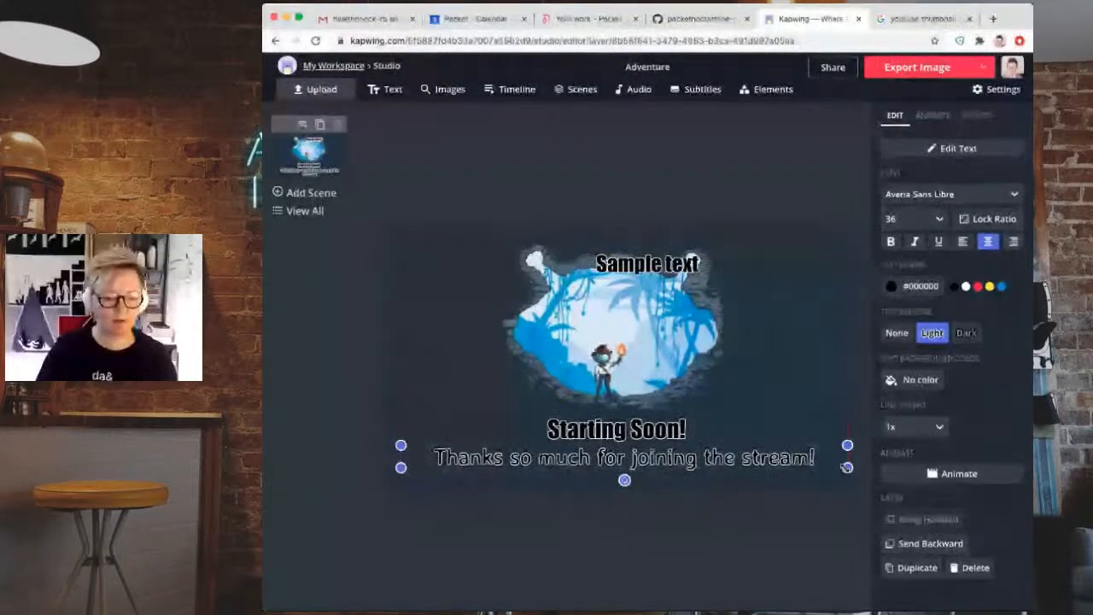
double_click(540, 460)
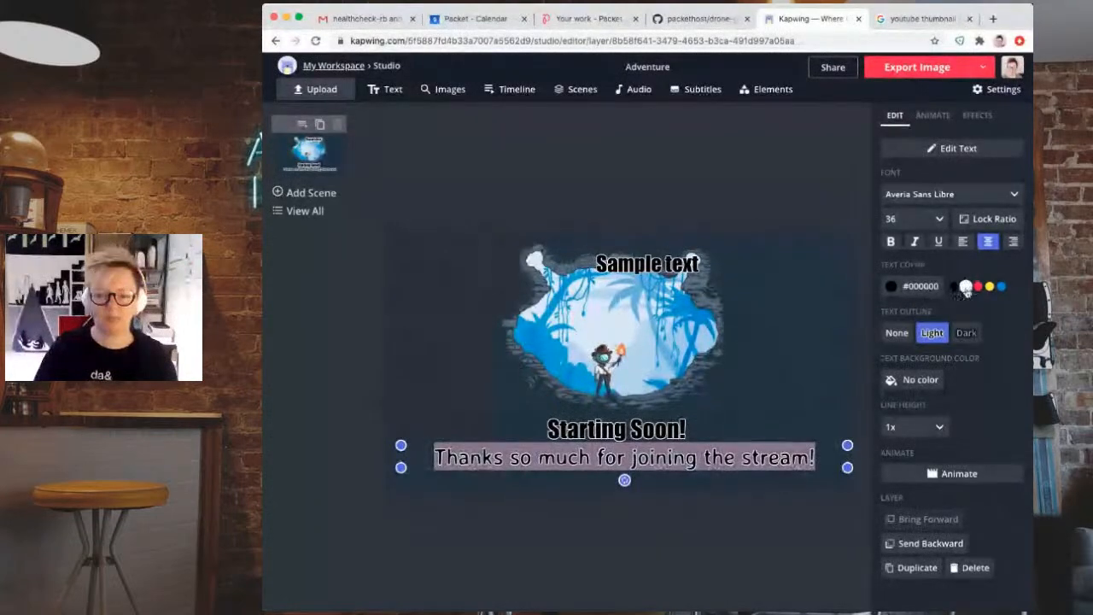
click(966, 287)
click(966, 333)
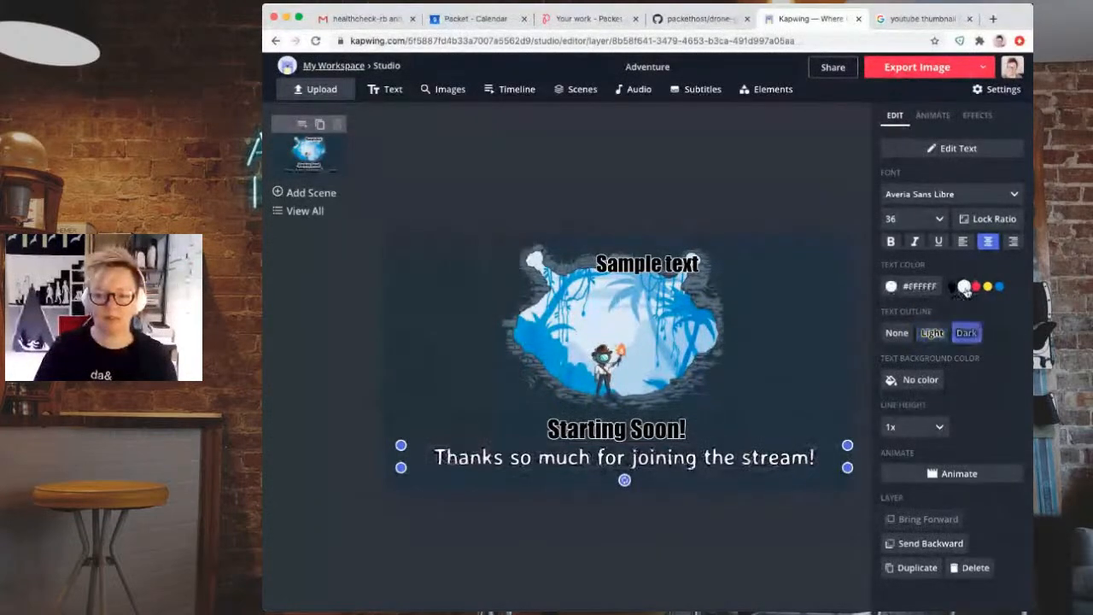
click(899, 334)
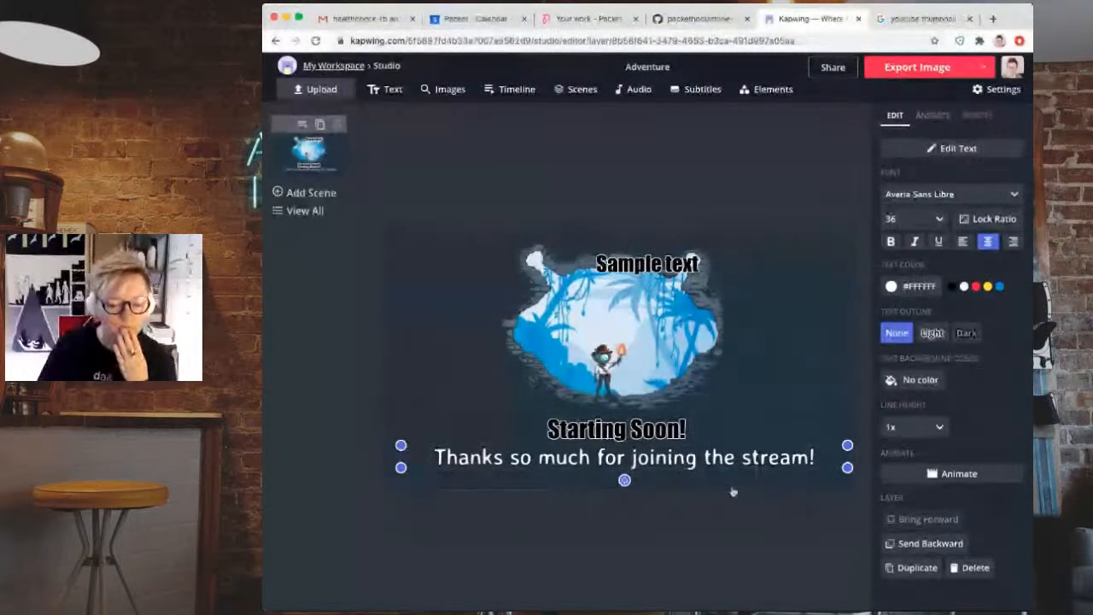
- Centre the thank-you line under "Starting Soon!", change its font to Arial, and shrink it to size 23
drag(766, 460, 760, 458)
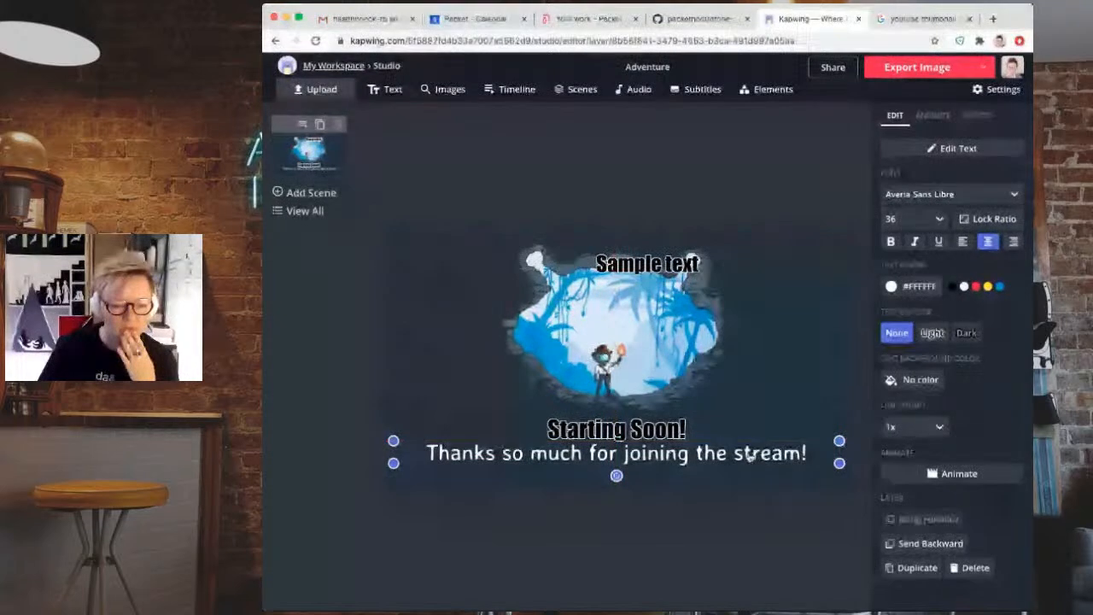
key(ctrl+a)
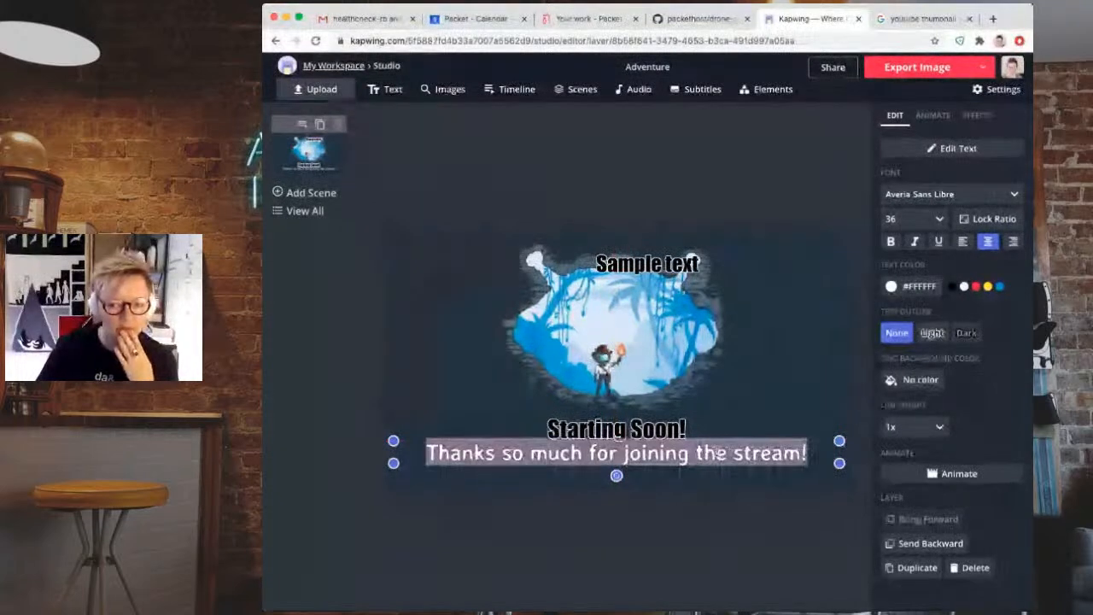
click(954, 196)
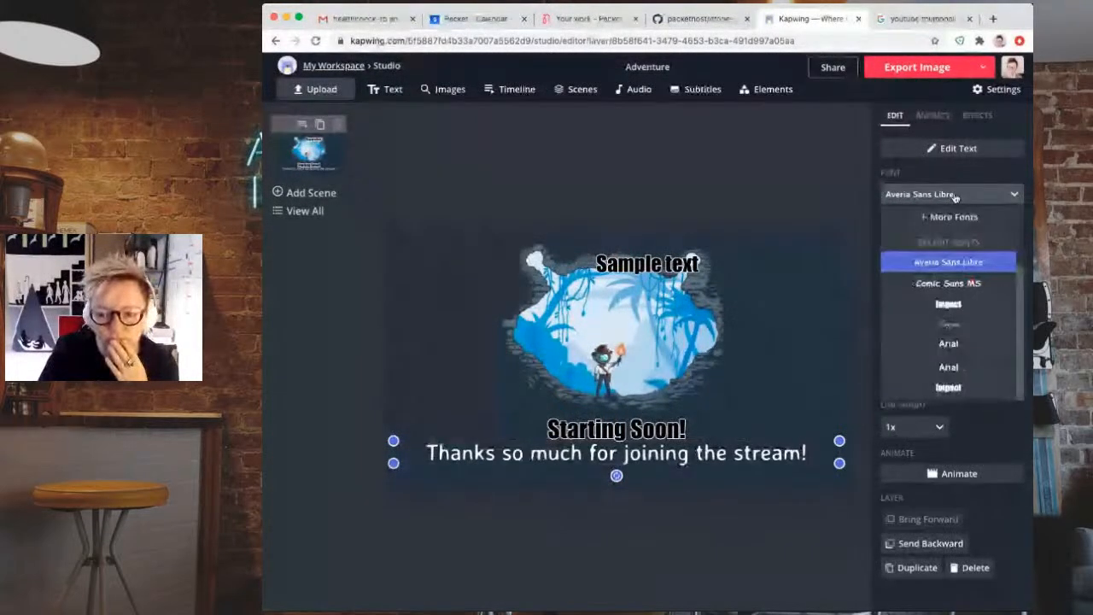
click(980, 347)
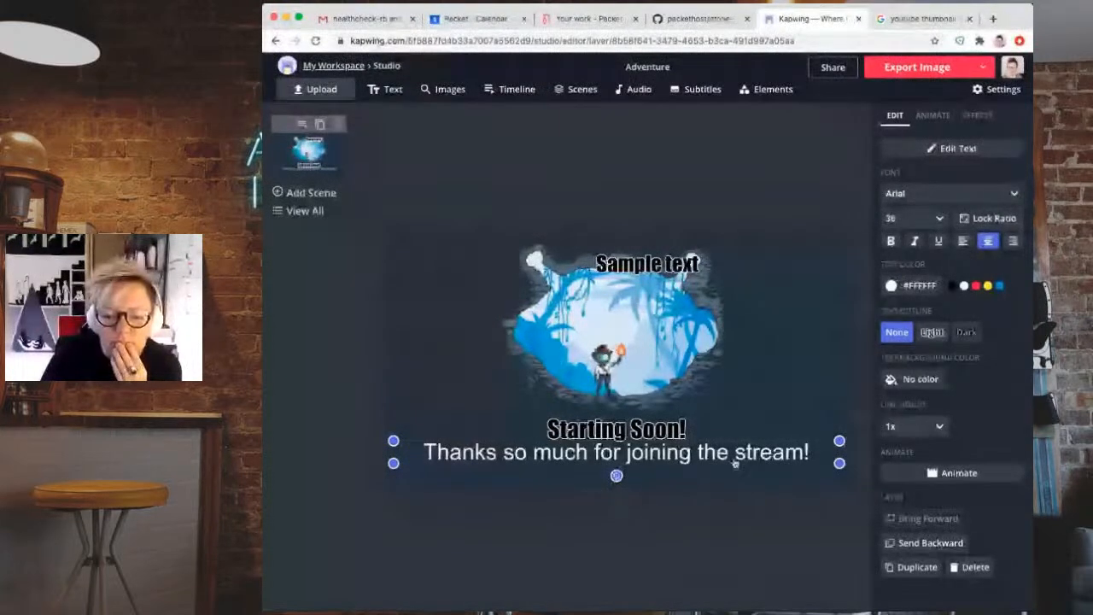
drag(839, 462, 772, 454)
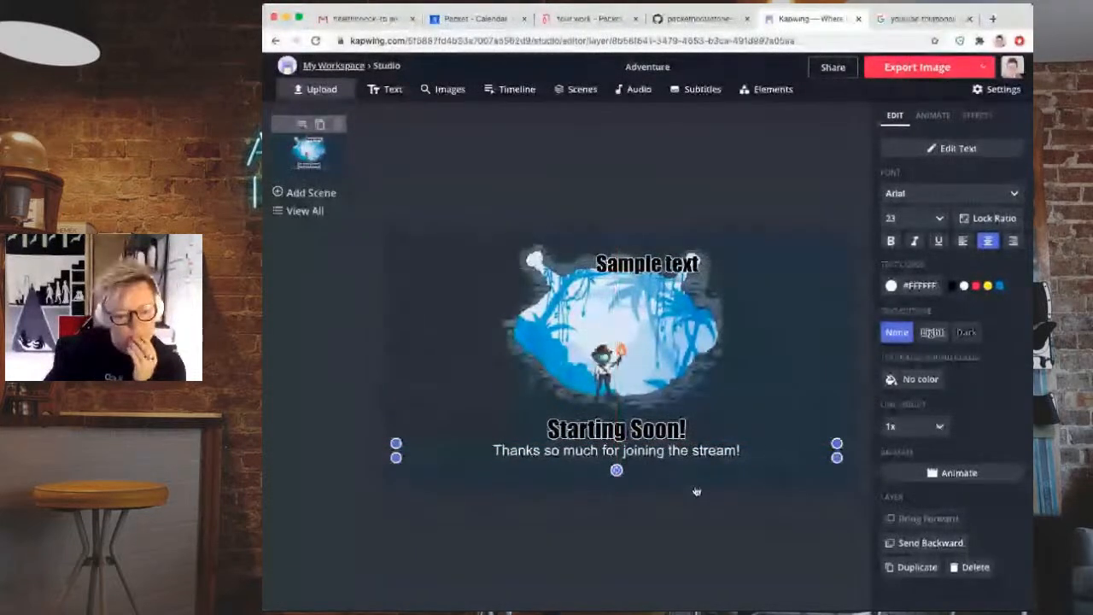
click(571, 526)
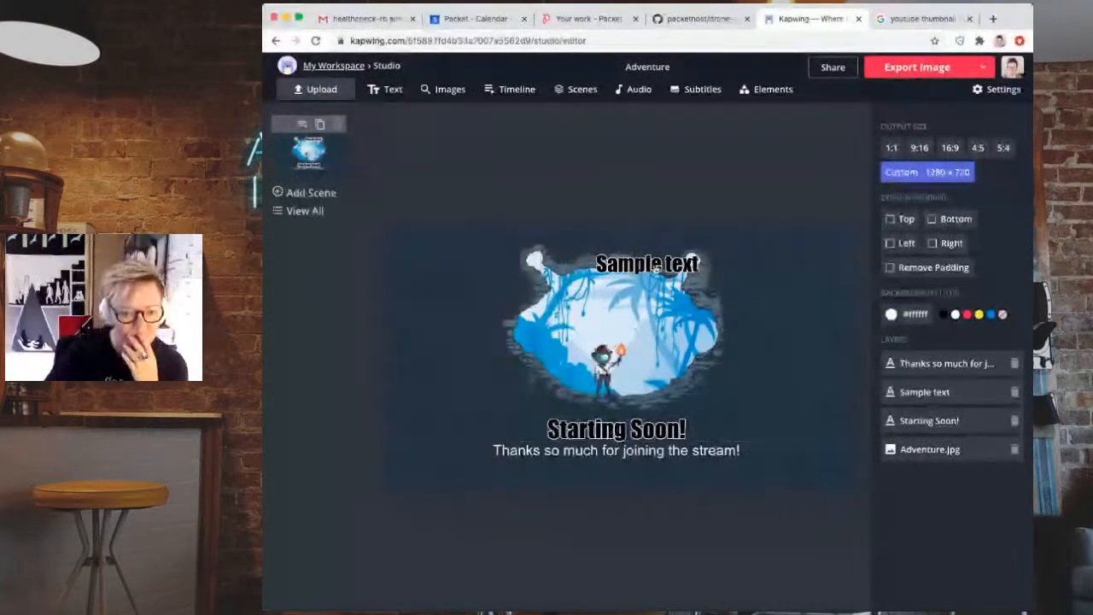
- Move the remaining "Sample text" layer centred below the thank-you line, and nudge "Starting Soon!" slightly upward
click(682, 270)
drag(682, 270, 665, 470)
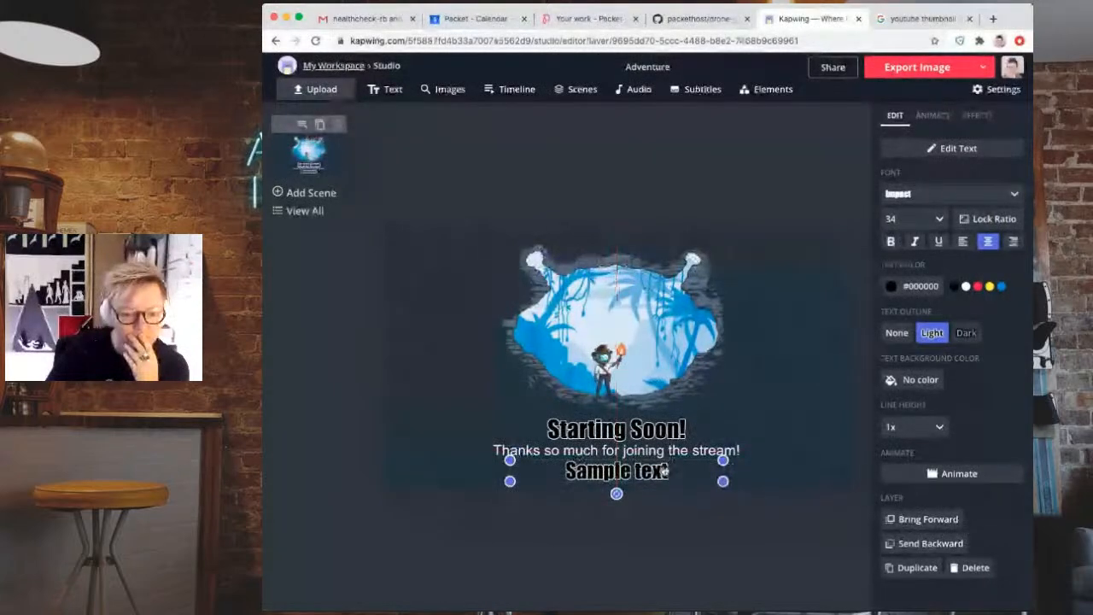
drag(632, 430, 632, 425)
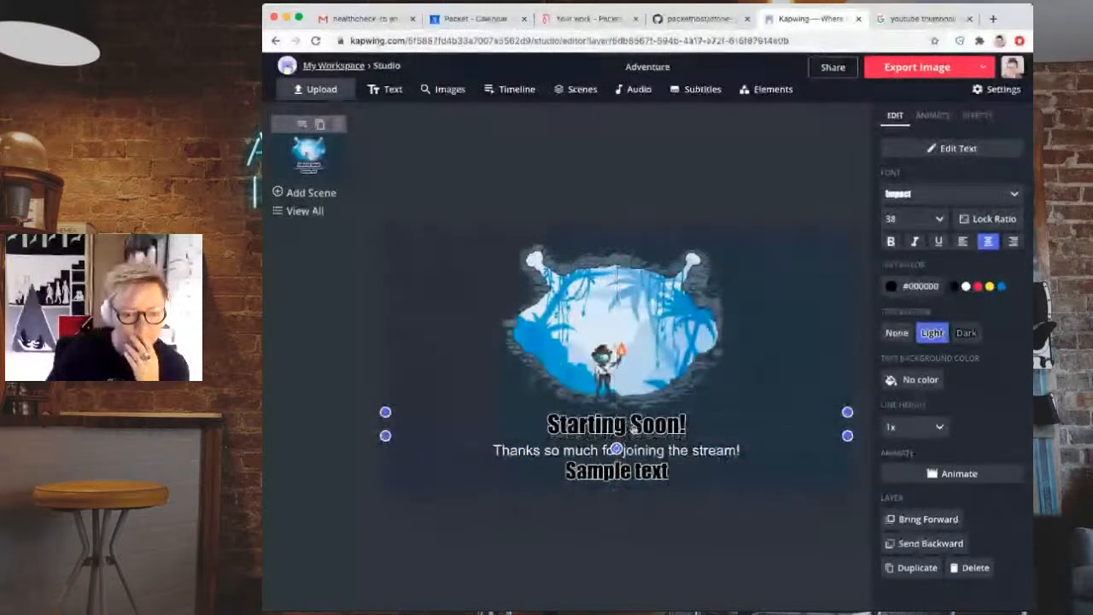
- Nudge the thank-you line slightly upward towards the title and replace the "Sample text" wording with "30"
click(651, 452)
drag(650, 452, 649, 450)
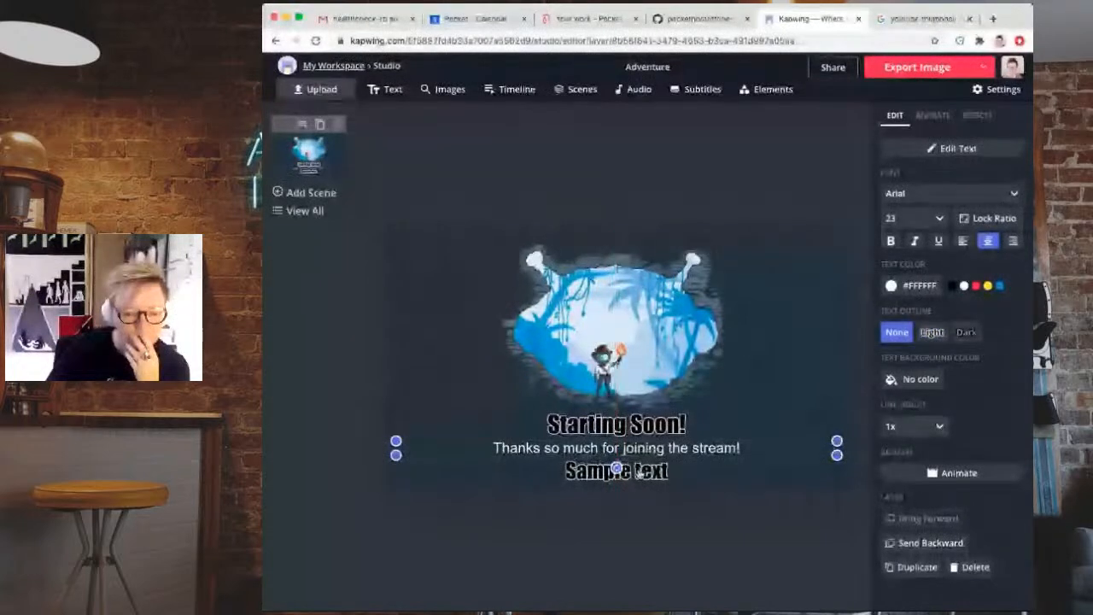
click(641, 471)
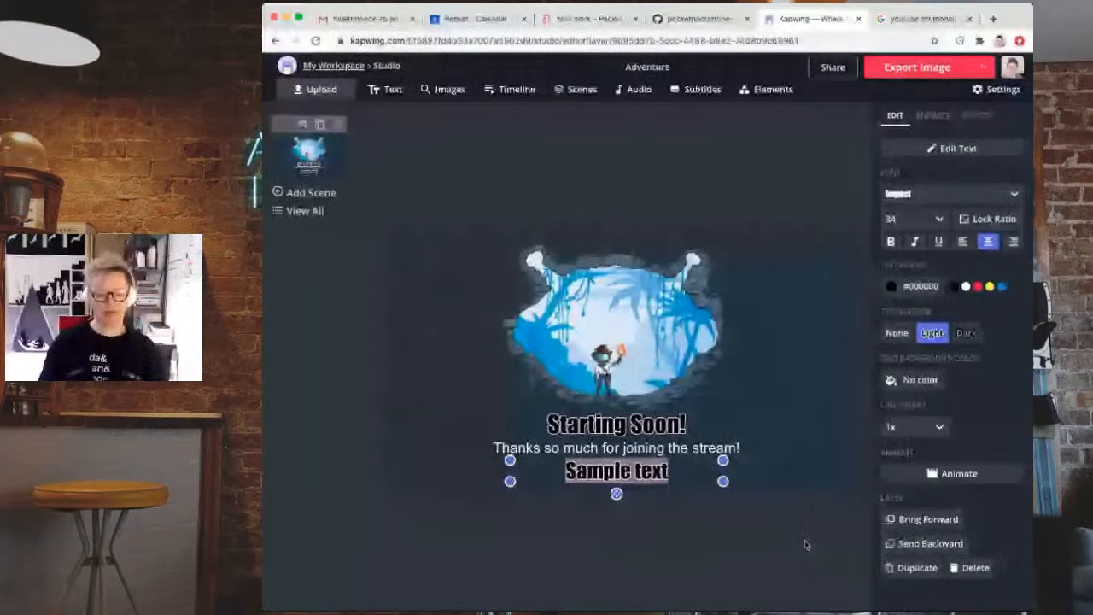
text(30)
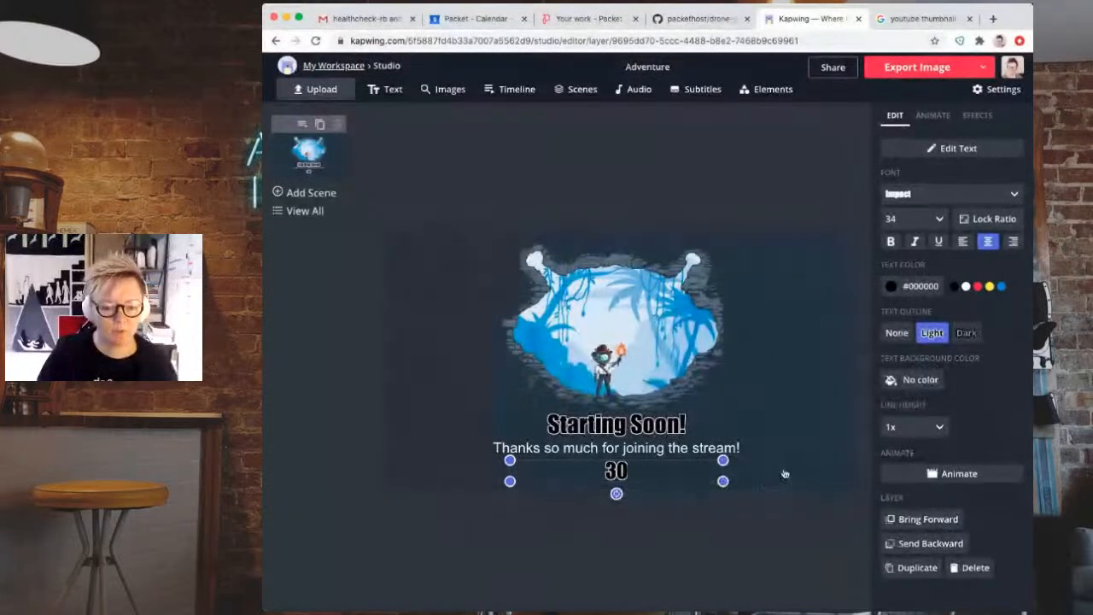
click(330, 407)
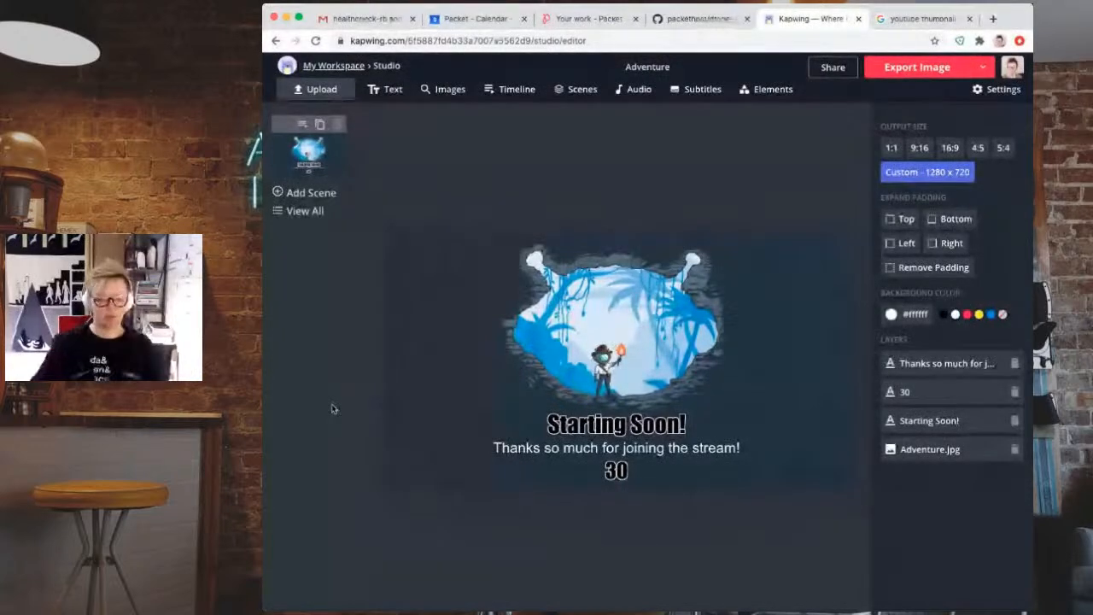
- Set the "Starting Soon!" title to font size 36 and centre it again above the thank-you line
click(717, 436)
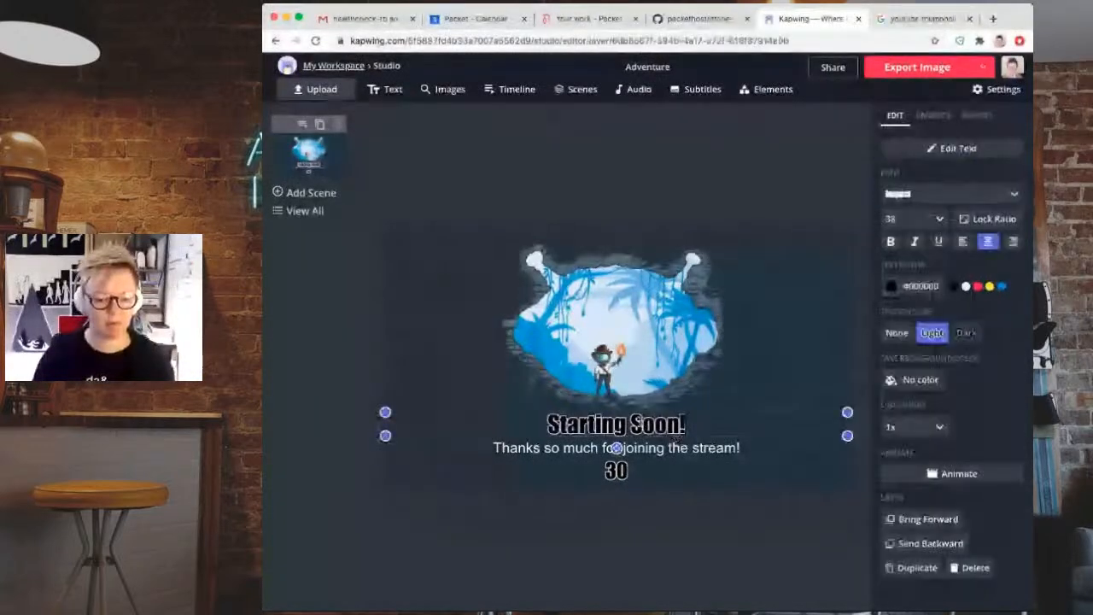
click(939, 218)
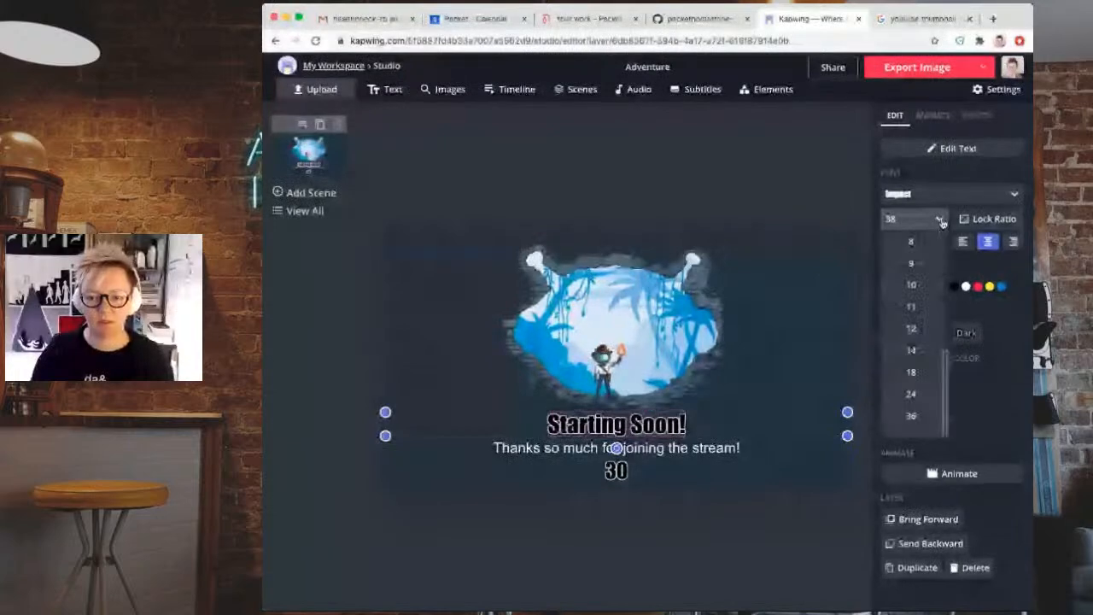
click(931, 416)
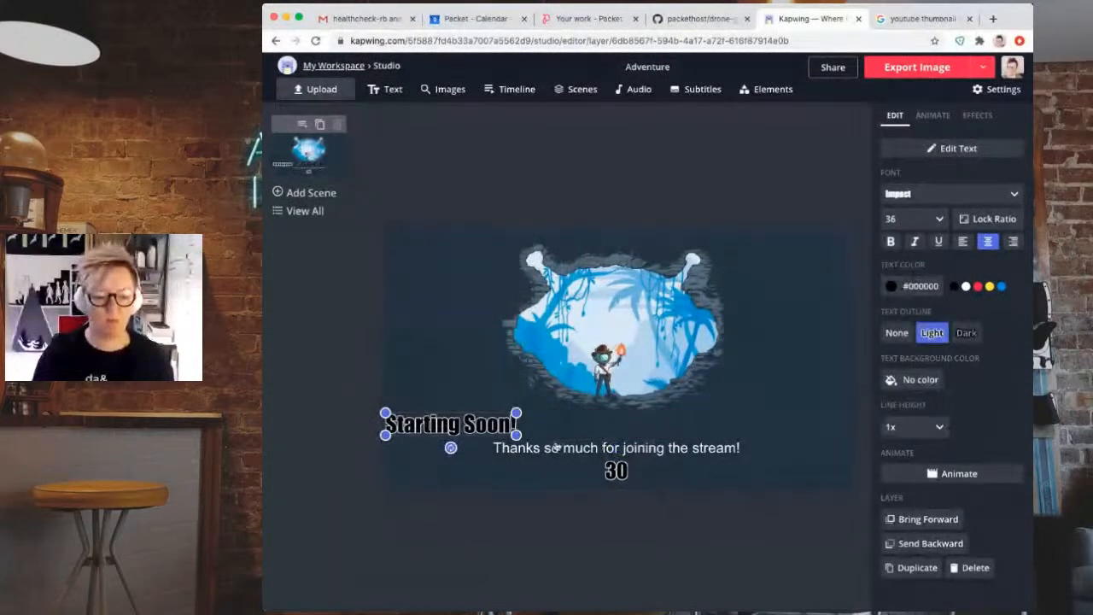
drag(459, 430, 628, 431)
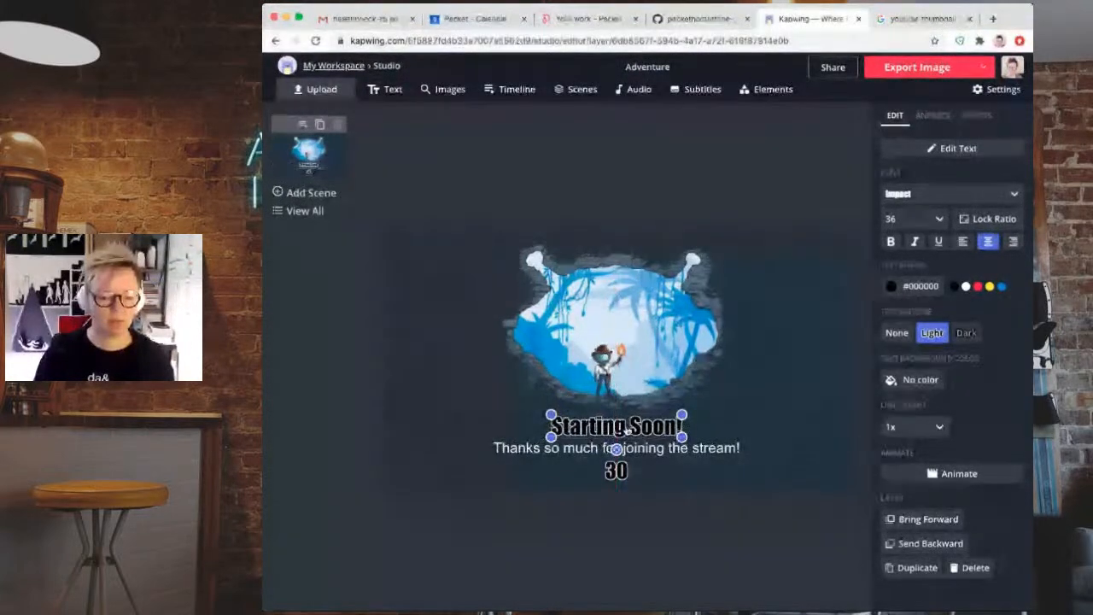
- Set the "30" text to font size 36 and centre it again below the thank-you line
click(622, 470)
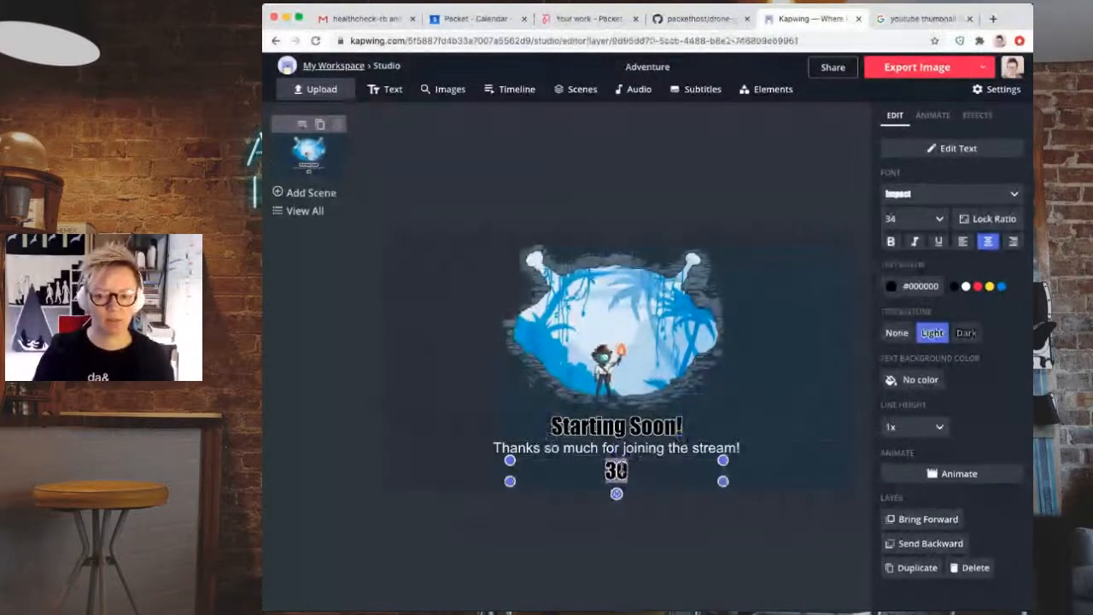
click(940, 220)
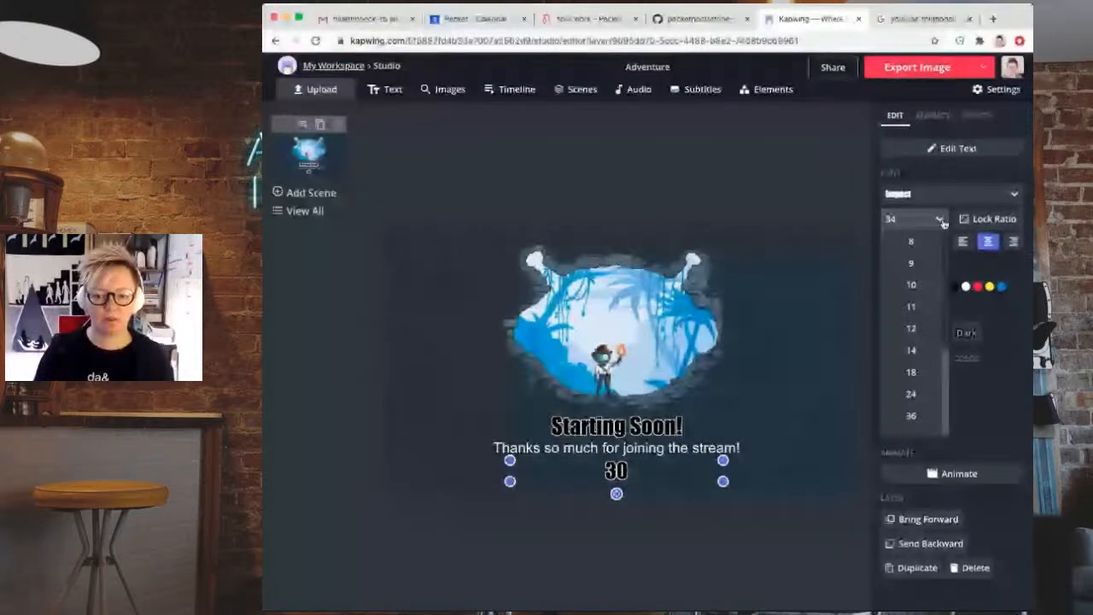
click(926, 416)
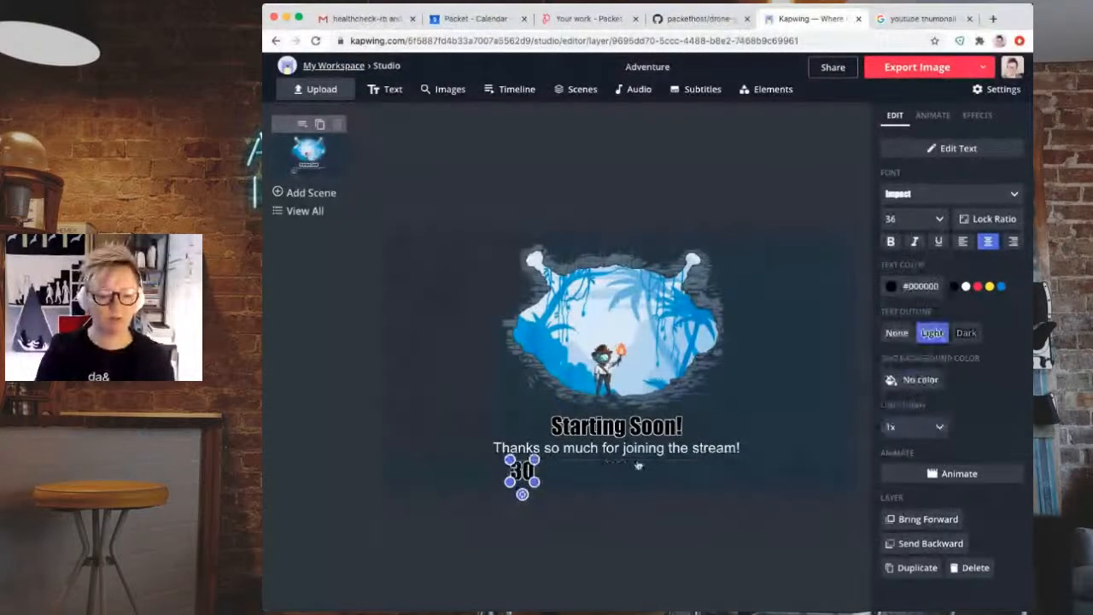
drag(524, 471, 620, 472)
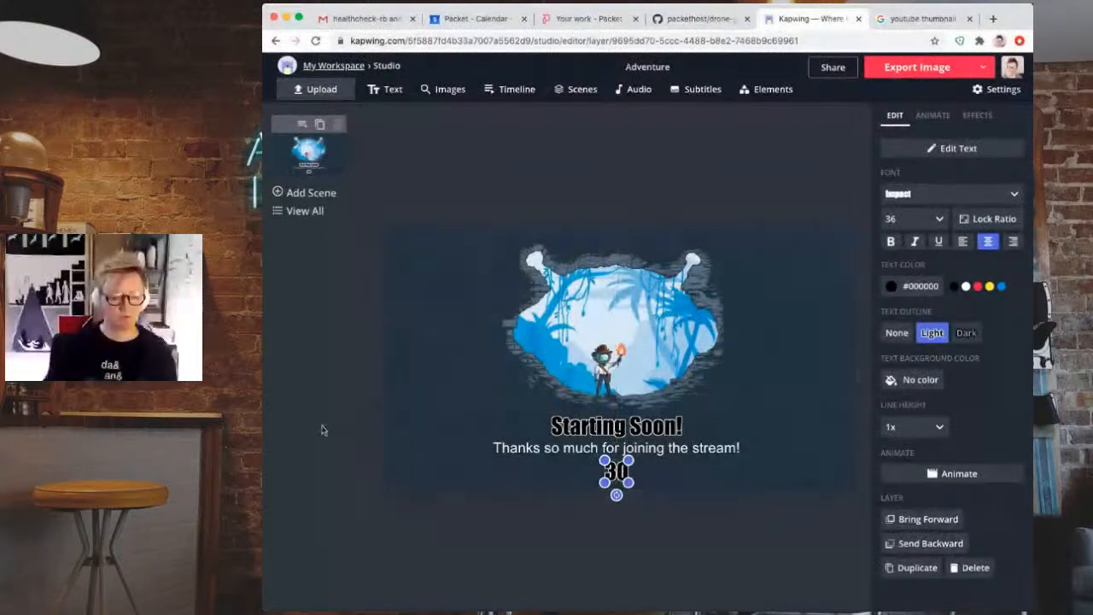
click(356, 416)
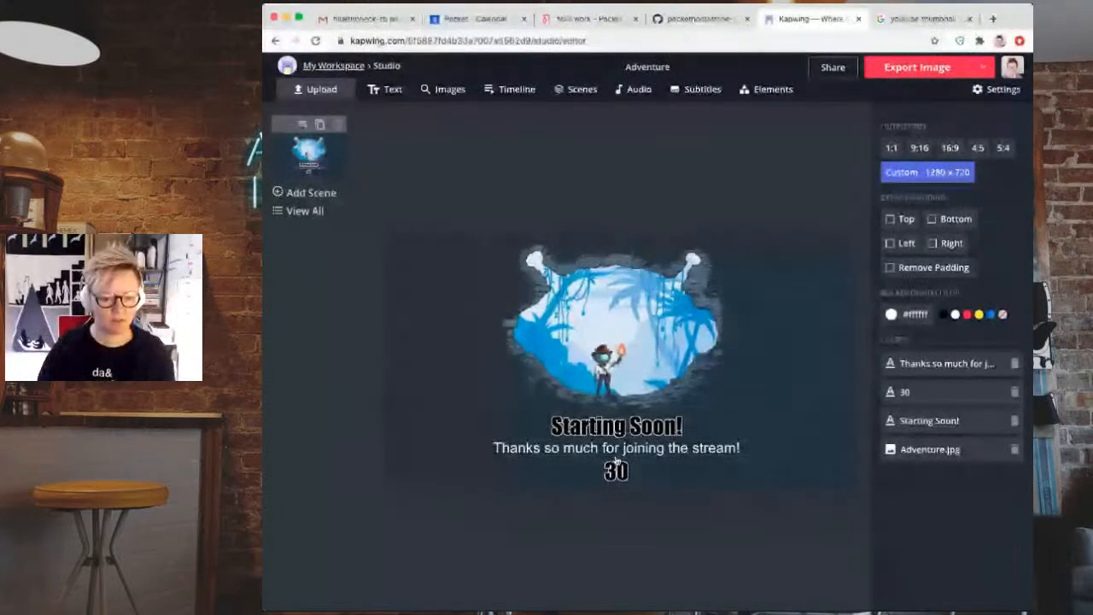
- Shorten the thank-you line to "Thanks for joining the stream!" by removing "so much"
click(567, 452)
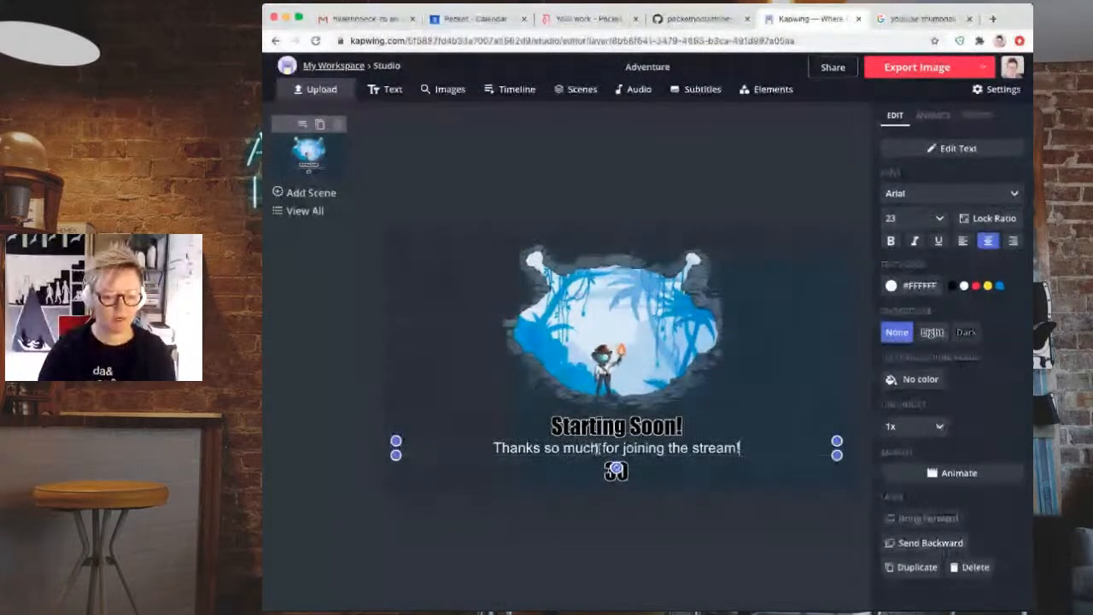
drag(598, 447, 540, 448)
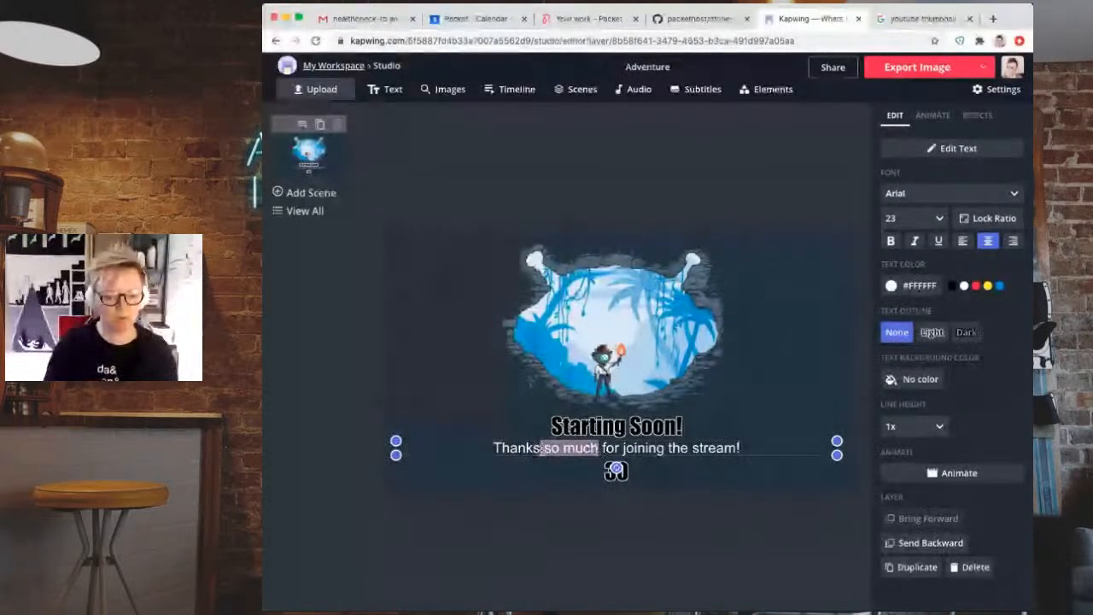
key(BackSpace)
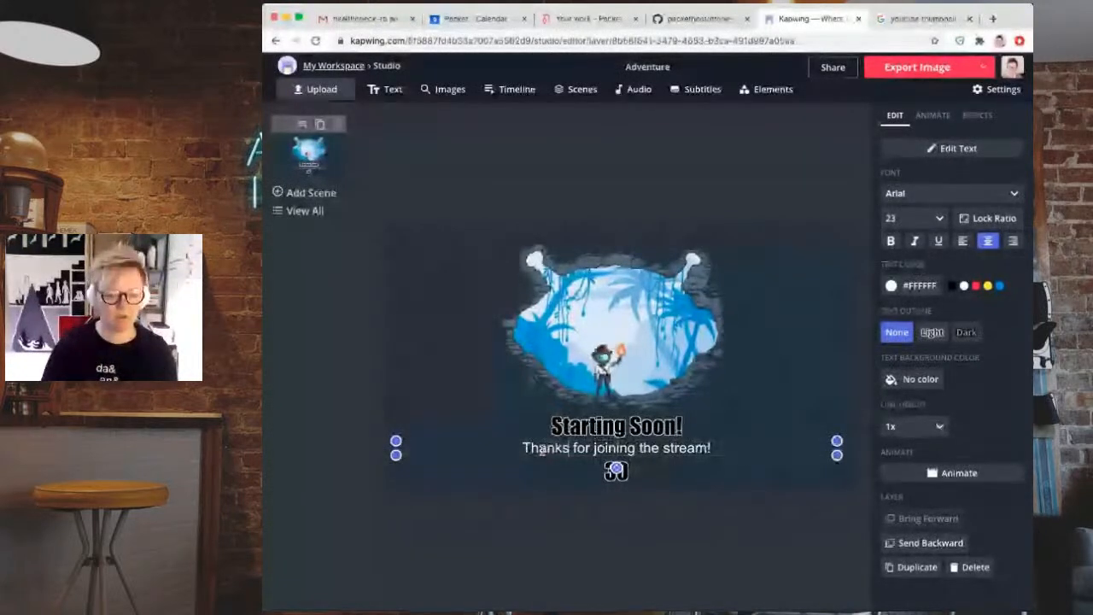
click(339, 476)
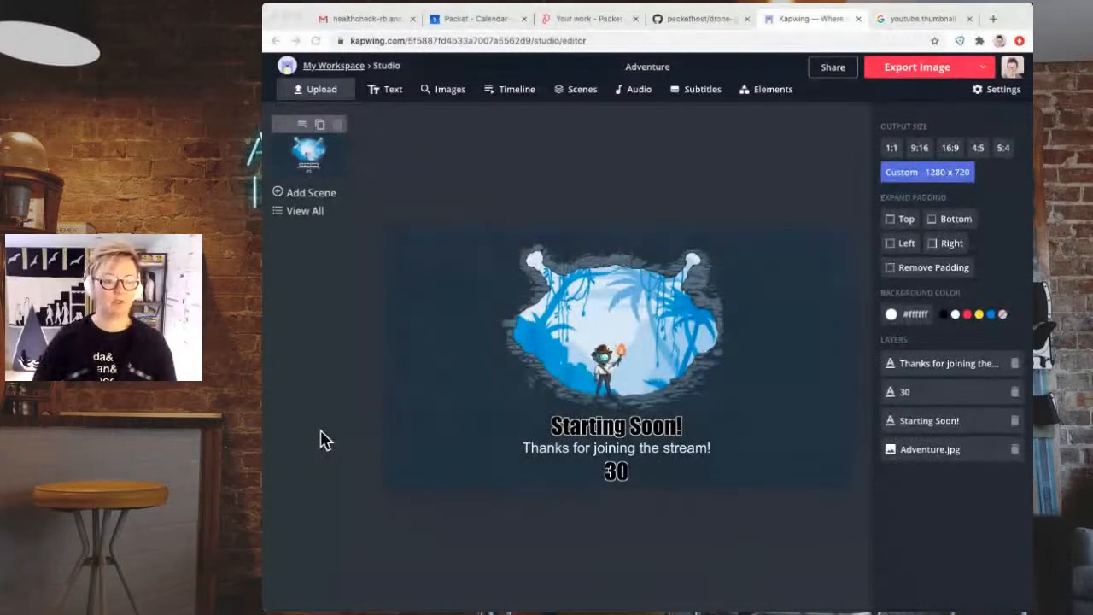
- Search the web for "free music archive" in a new browser tab and open the Free Music Archive site
key(super+t)
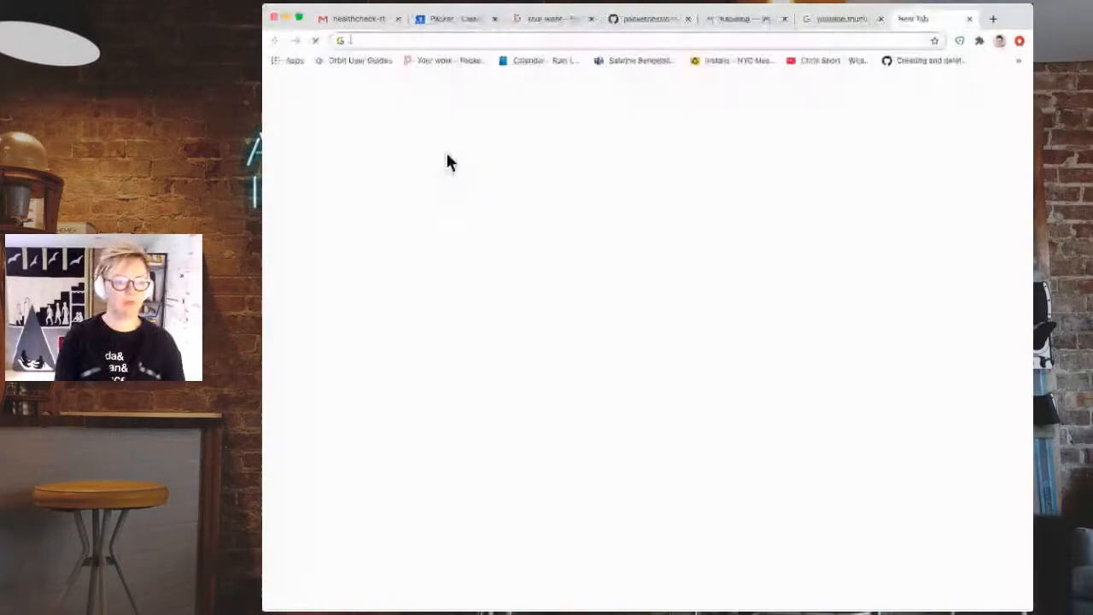
text(free music archive)
key(Return)
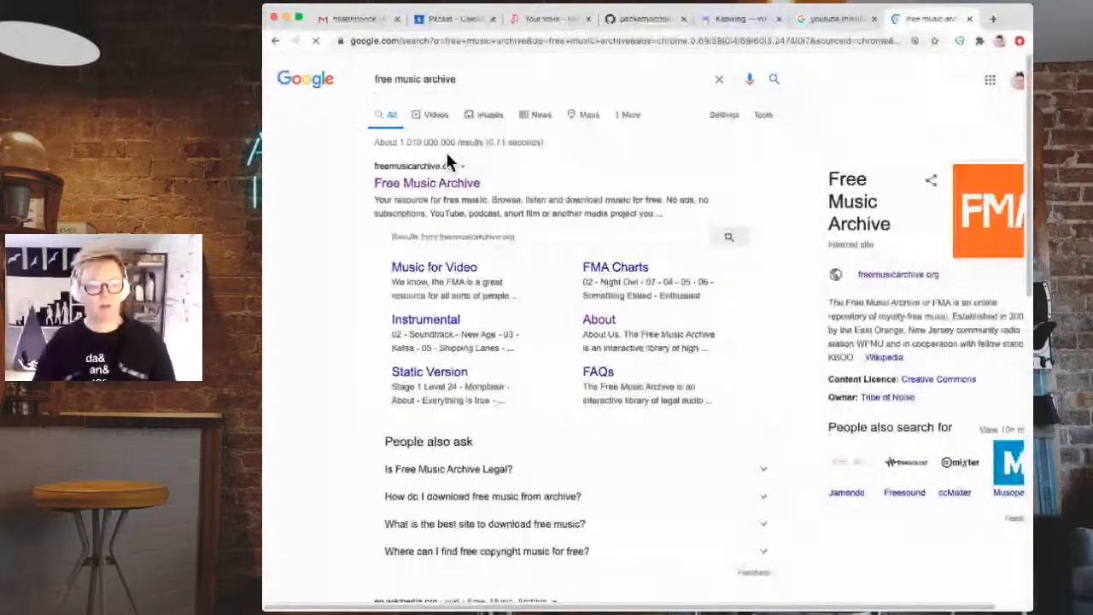
click(436, 183)
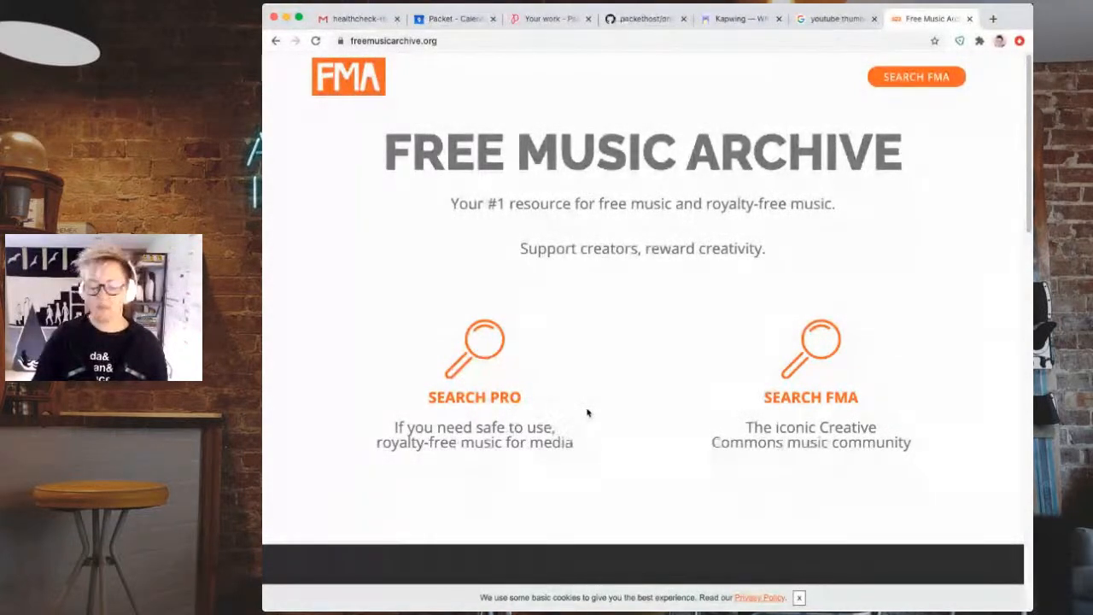
- Open the royalty-free Pro search, limit track duration to 00:00 - 00:15, and preview Dubstep Action Loop 3
click(484, 401)
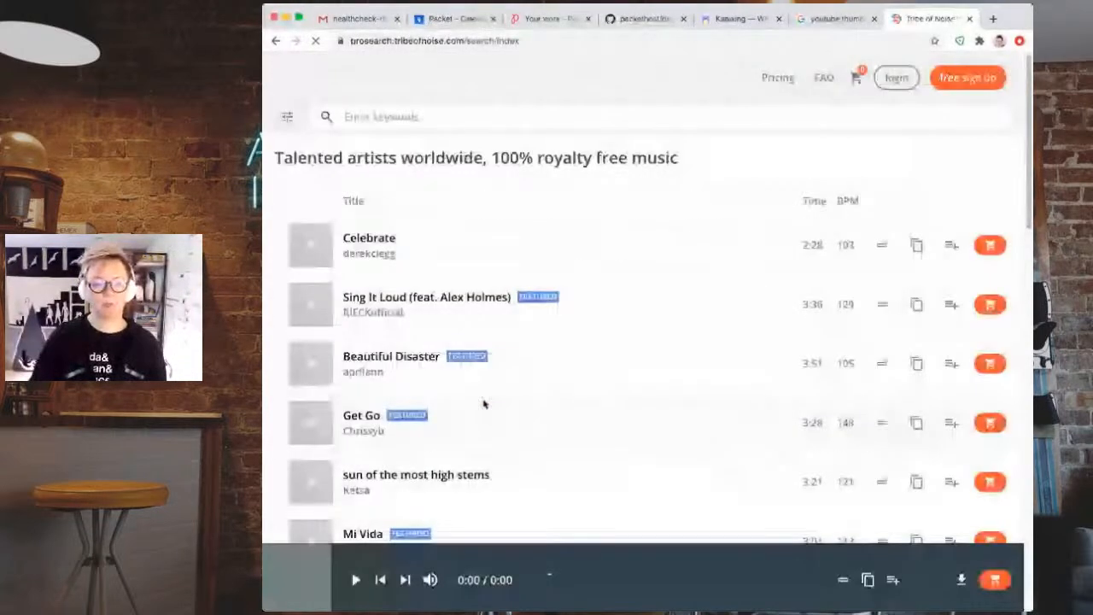
click(275, 40)
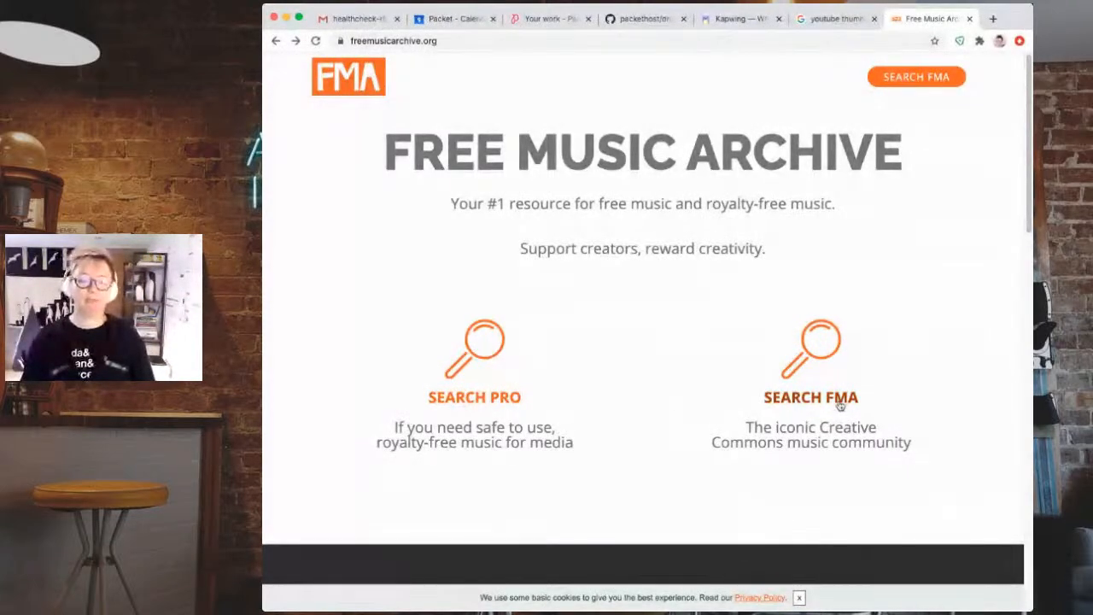
click(470, 402)
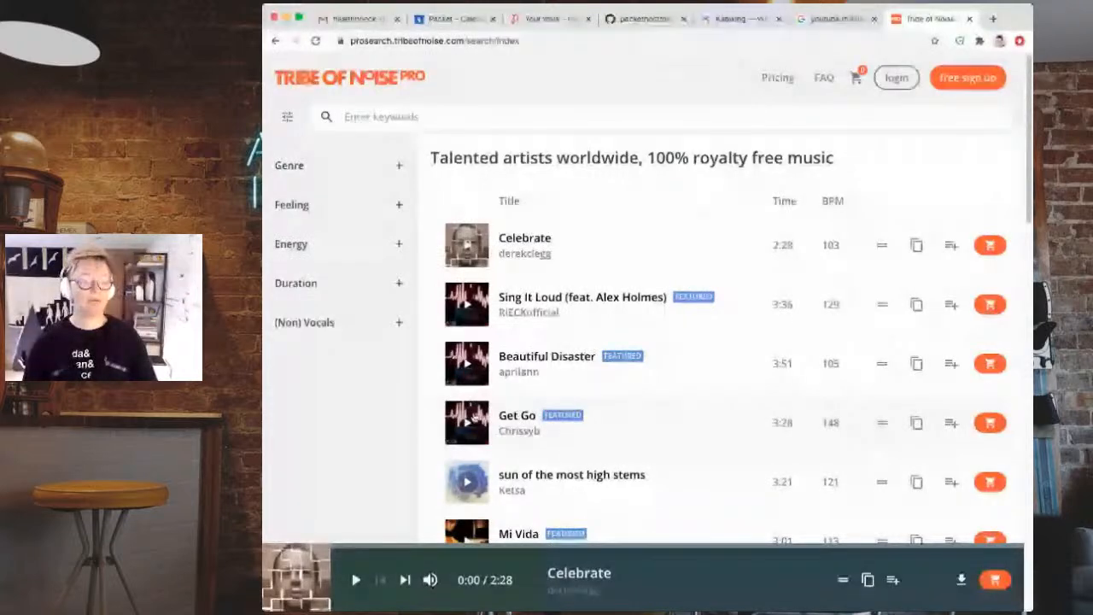
click(398, 284)
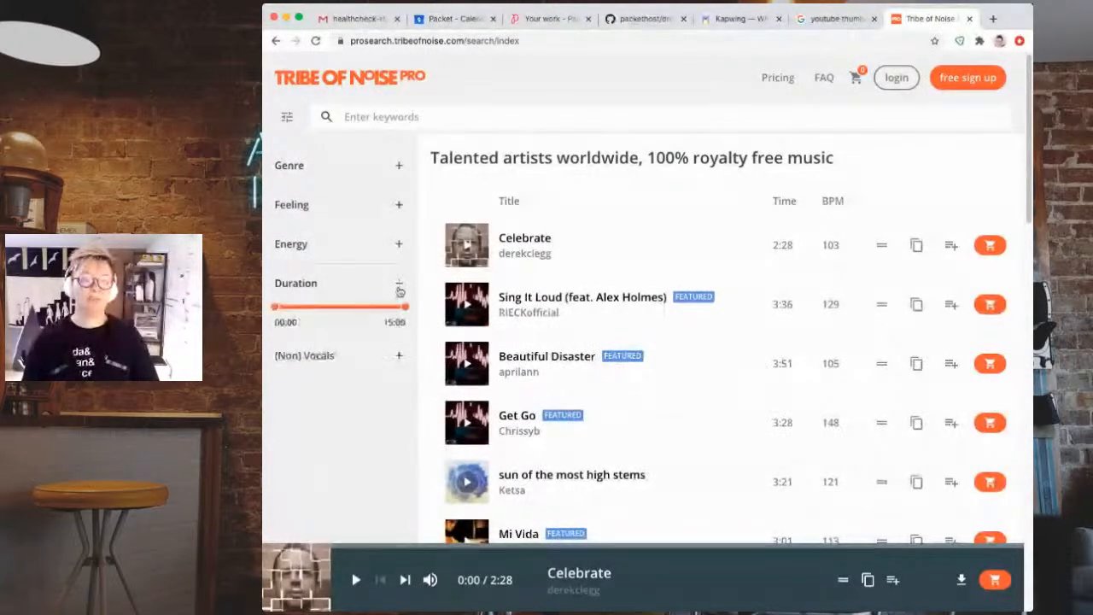
drag(403, 306, 277, 311)
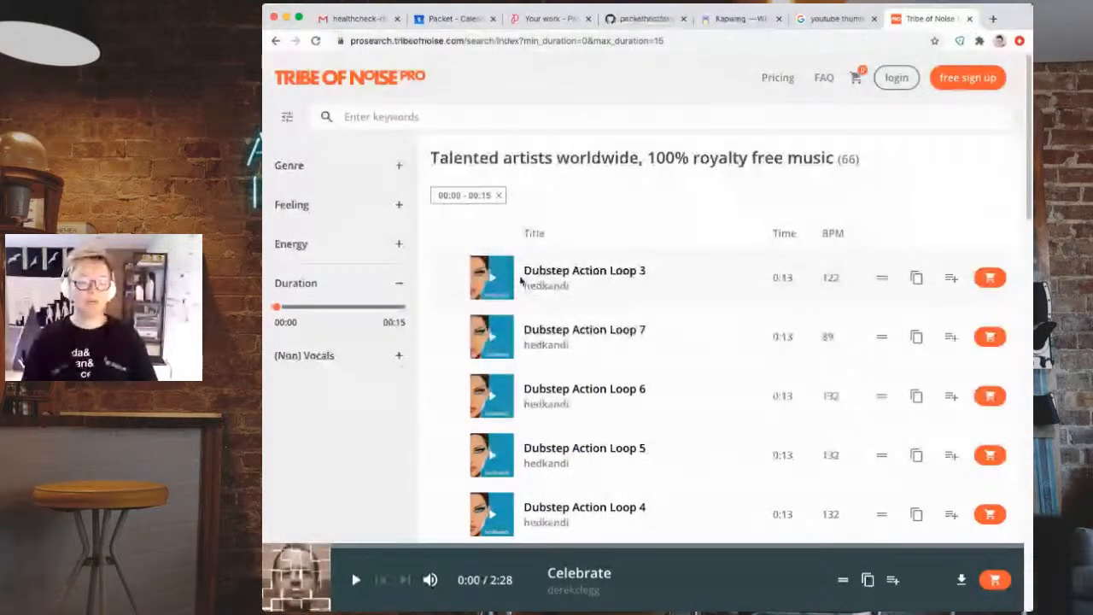
click(492, 286)
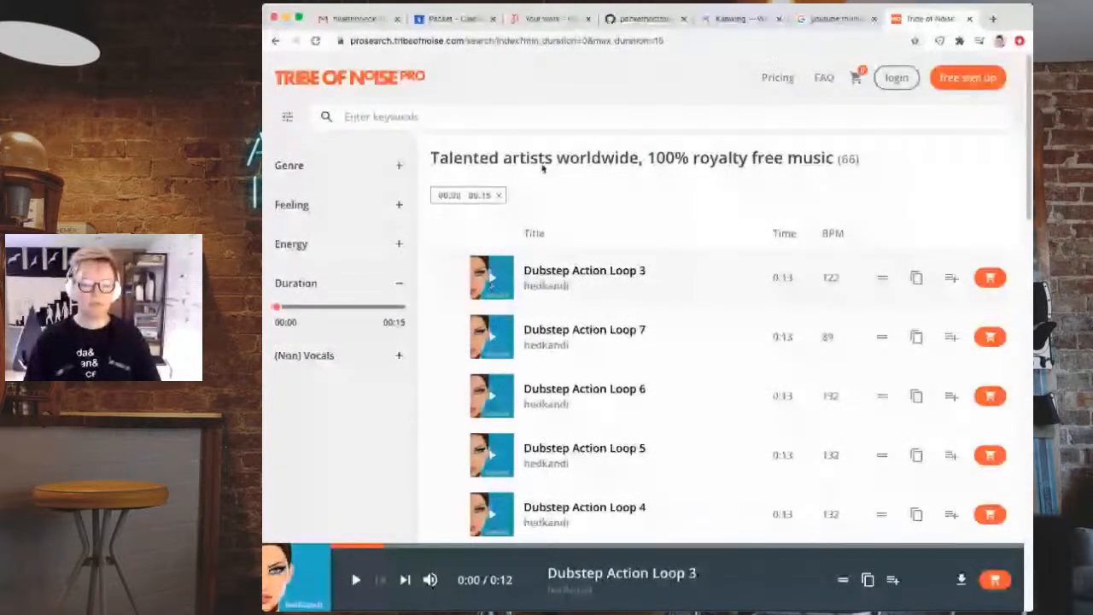
- Add Dubstep Action Loop 3 to the shopping cart and open the cart at its license selection
click(990, 278)
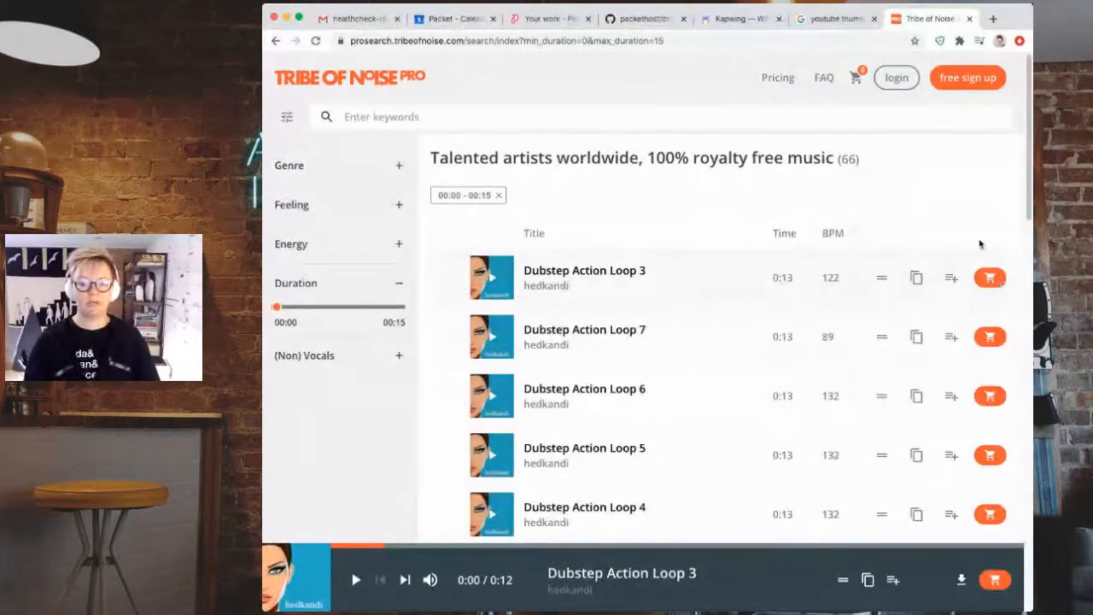
click(855, 81)
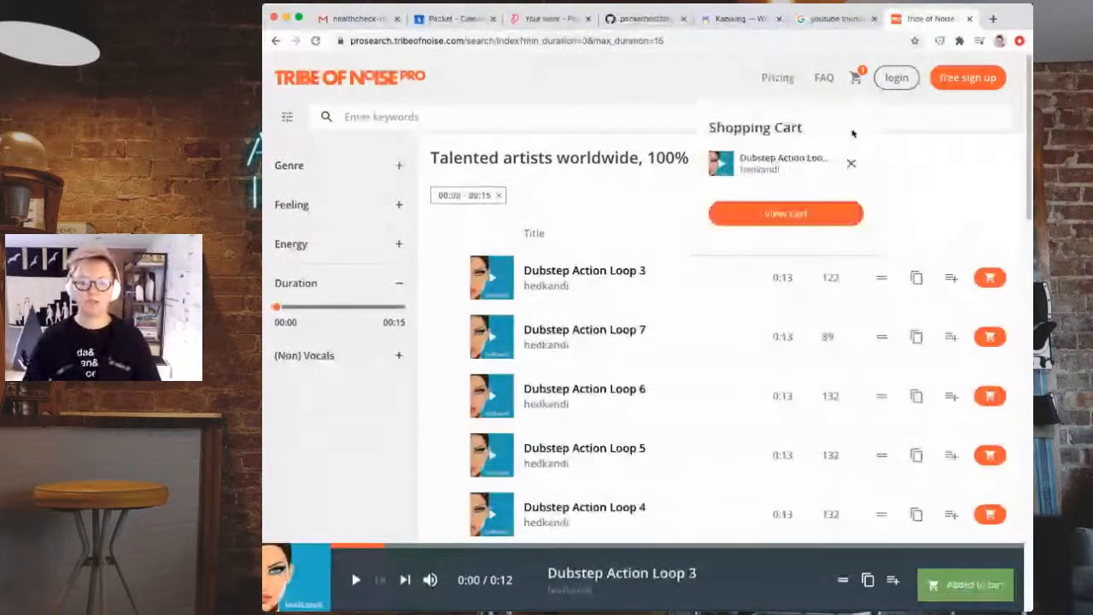
click(794, 214)
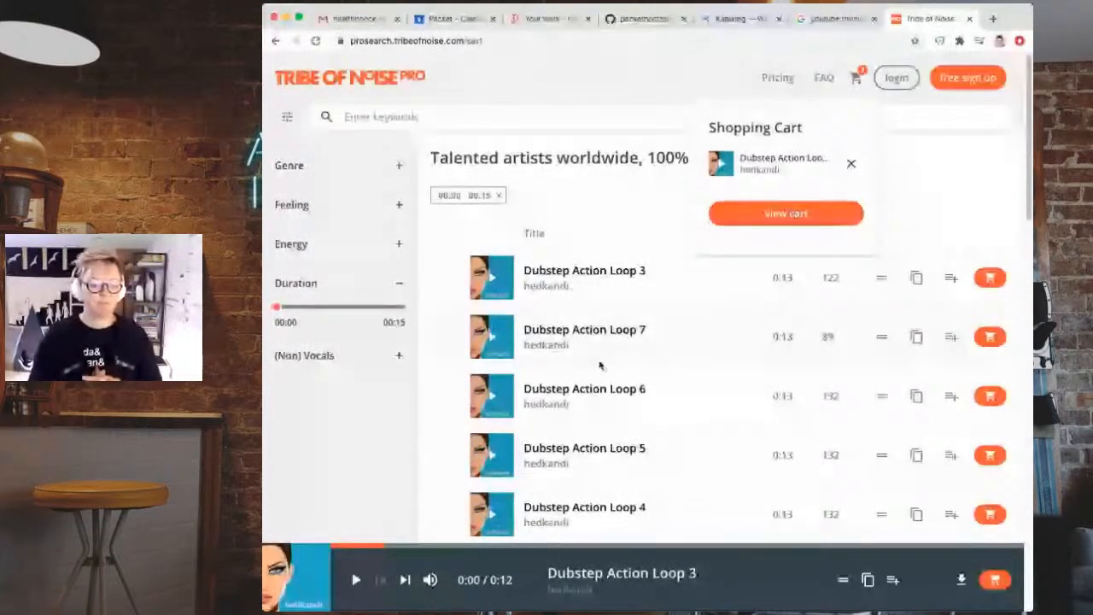
click(620, 345)
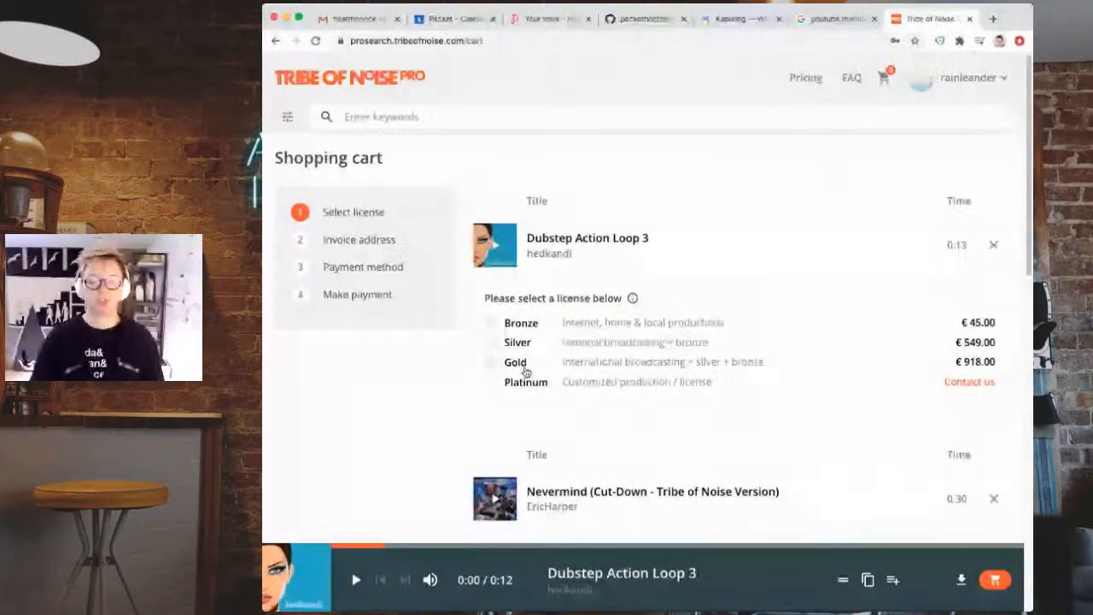
- Try the Gold and Bronze licenses for Dubstep Action Loop 3, and remove that track from the cart
click(495, 366)
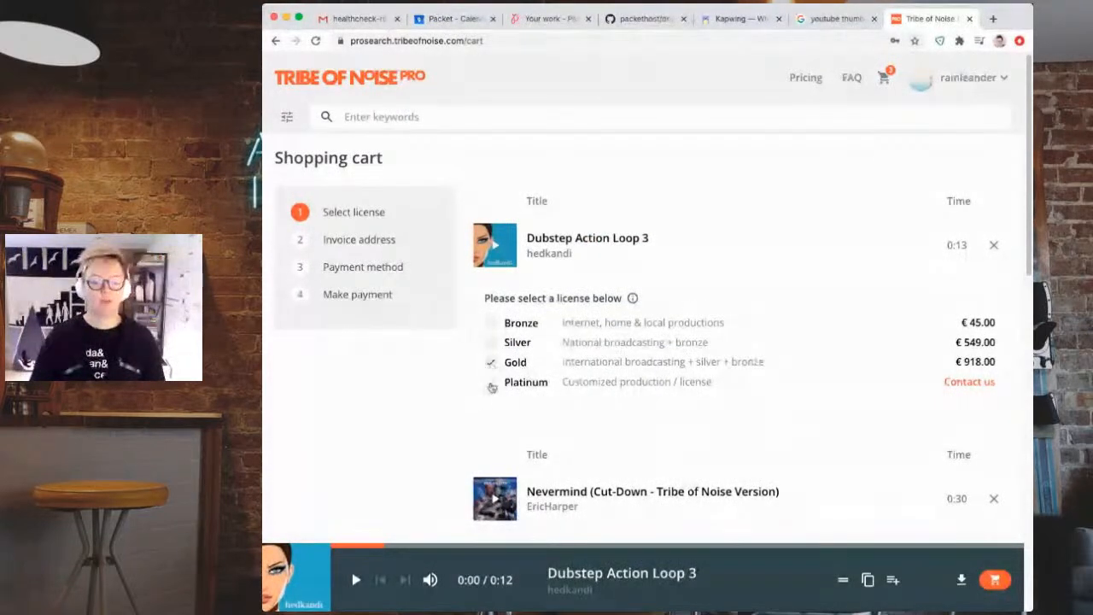
click(492, 323)
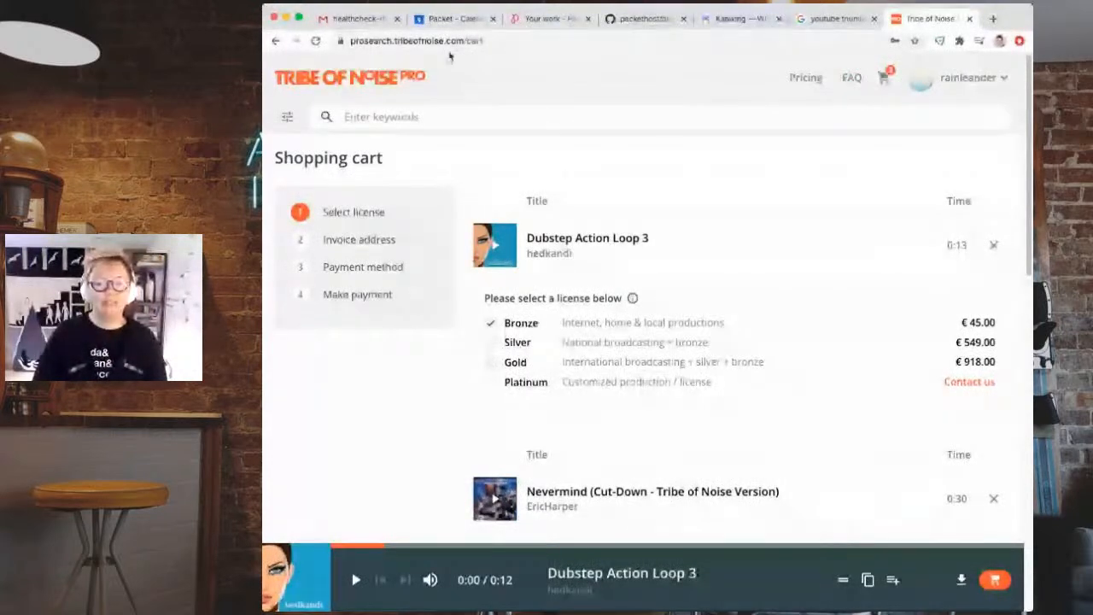
click(995, 246)
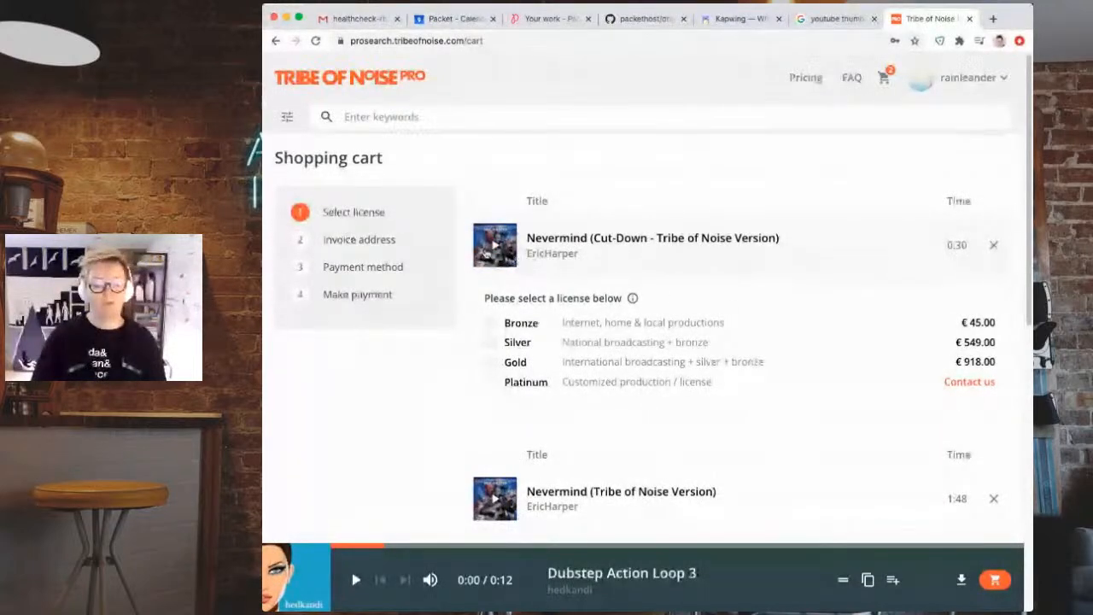
scroll(439, 455, down, 3)
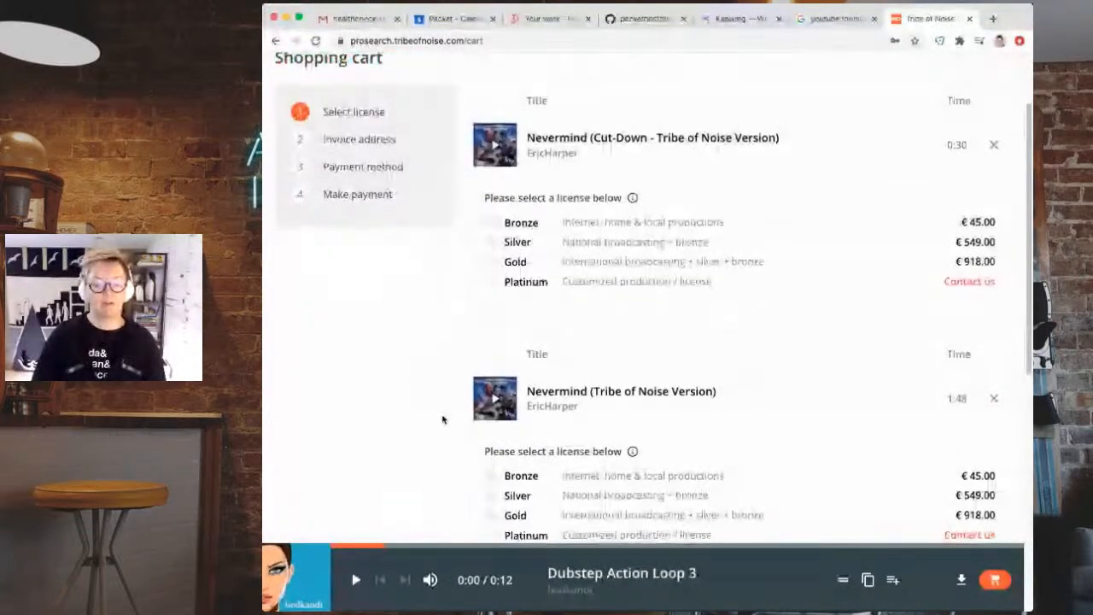
scroll(443, 419, up, 2)
scroll(442, 420, up, 1)
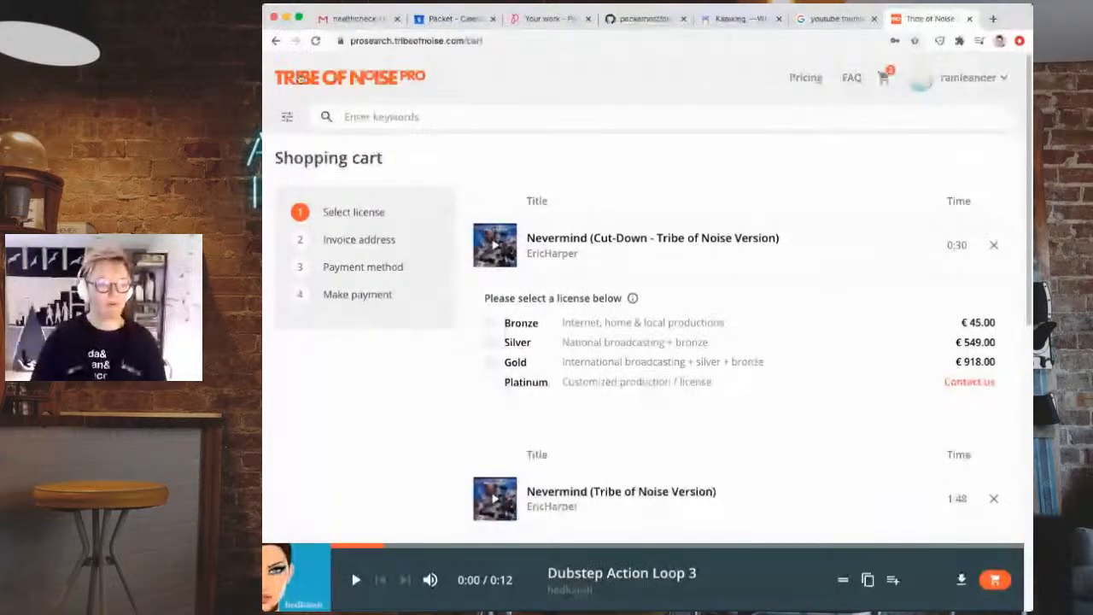
- Leave the shopping cart, return to the Free Music Archive home page and open its Creative Commons music search
click(275, 41)
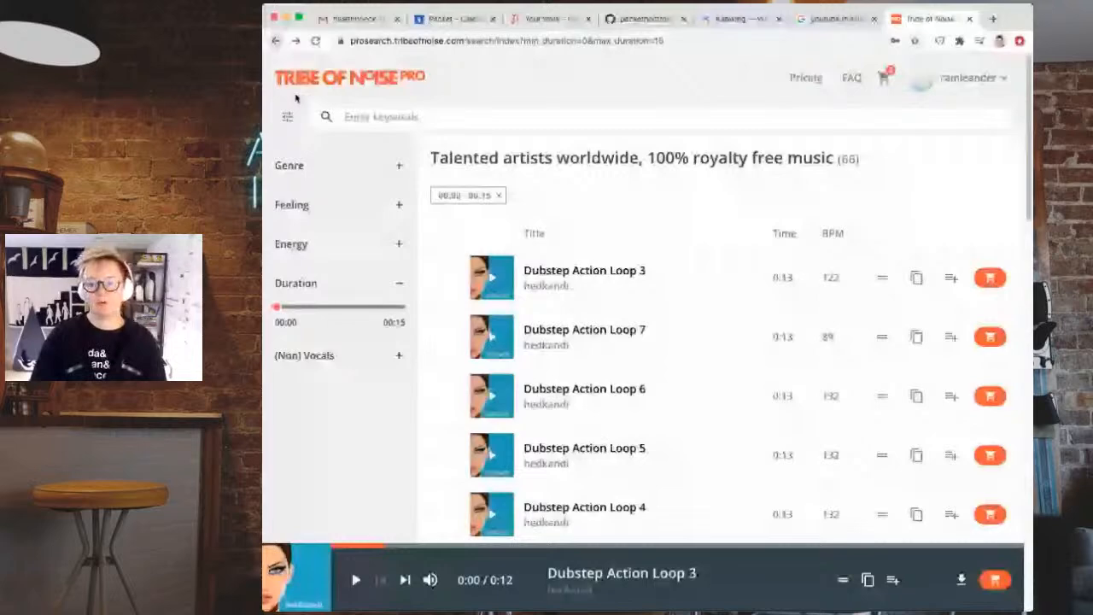
click(296, 80)
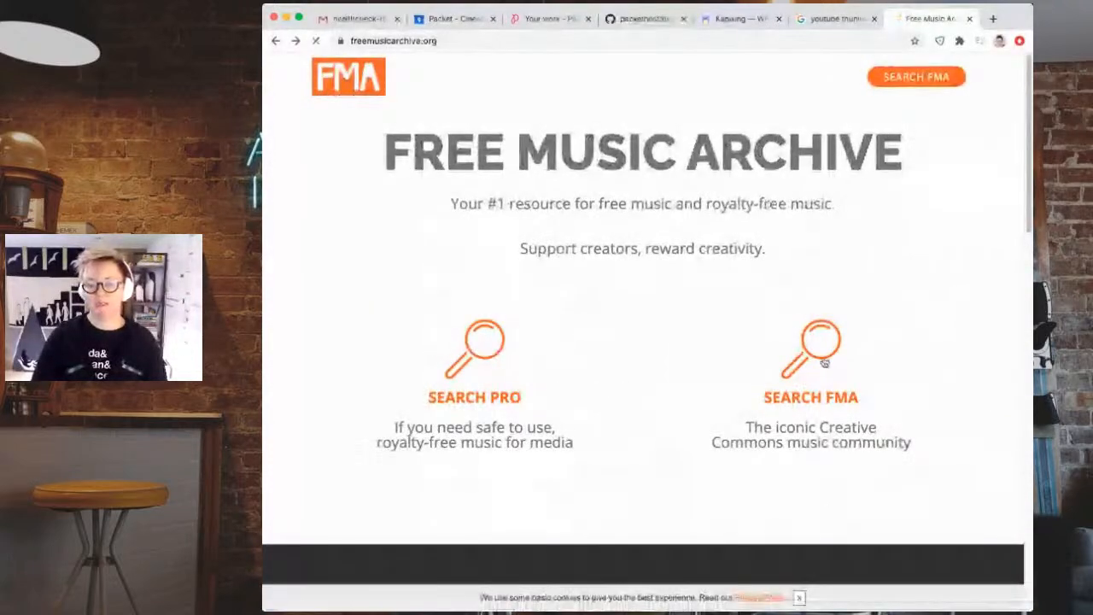
click(824, 363)
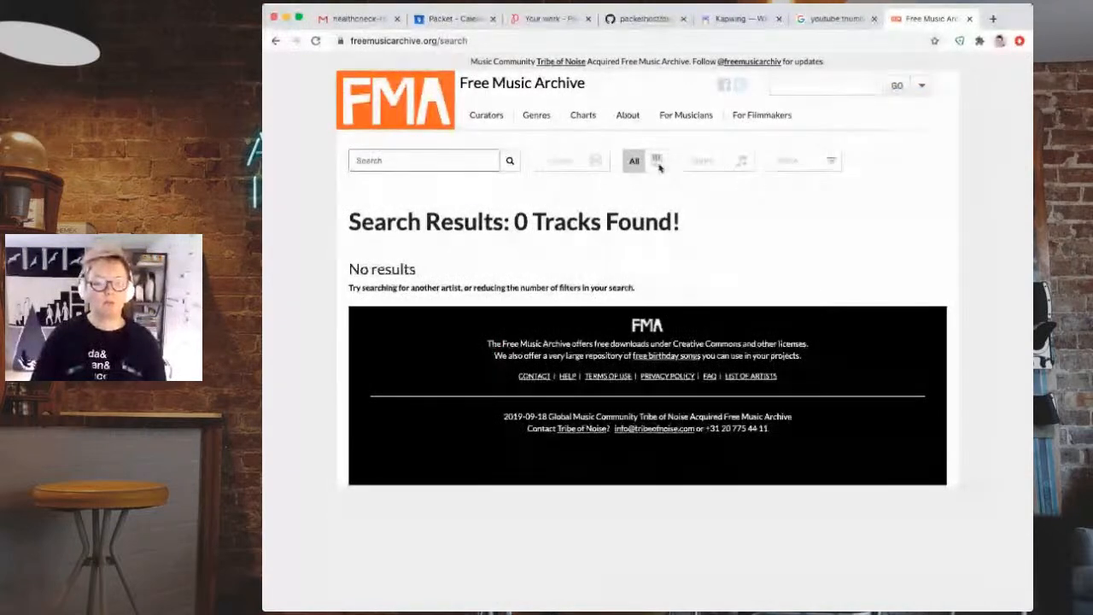
- Try the license usage filters, including Commercial Use, and keep Public Domain and Use in a Remix or Video selected
click(578, 166)
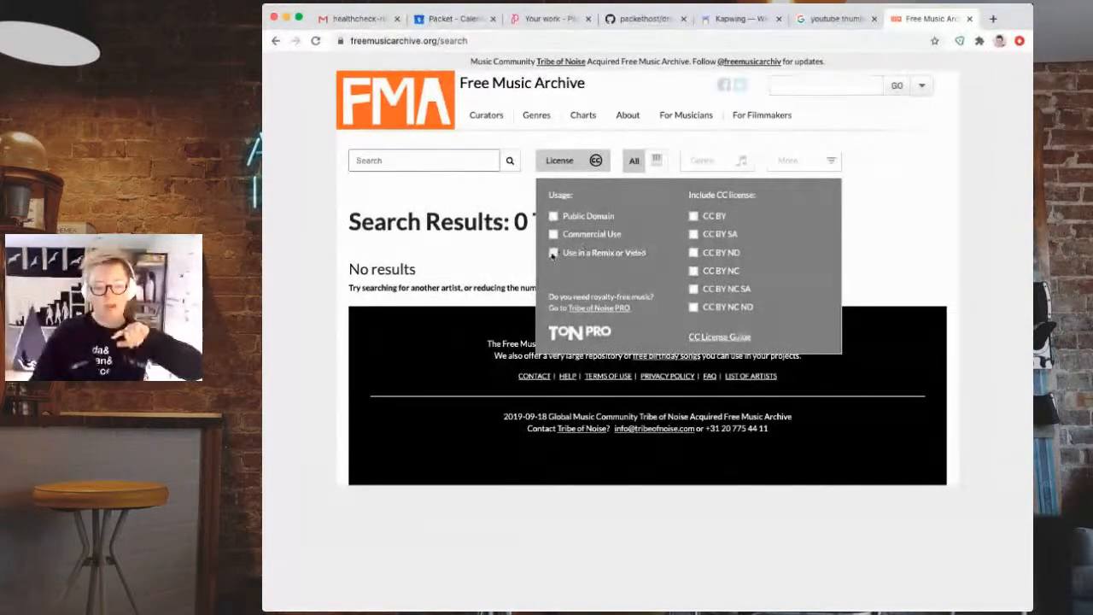
click(552, 252)
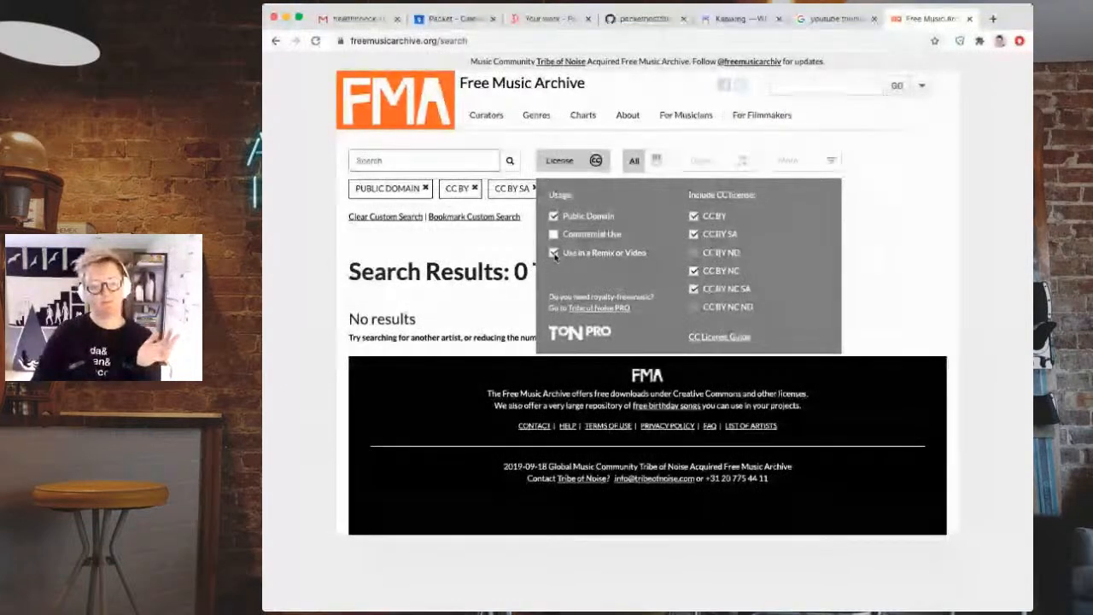
click(554, 253)
click(554, 234)
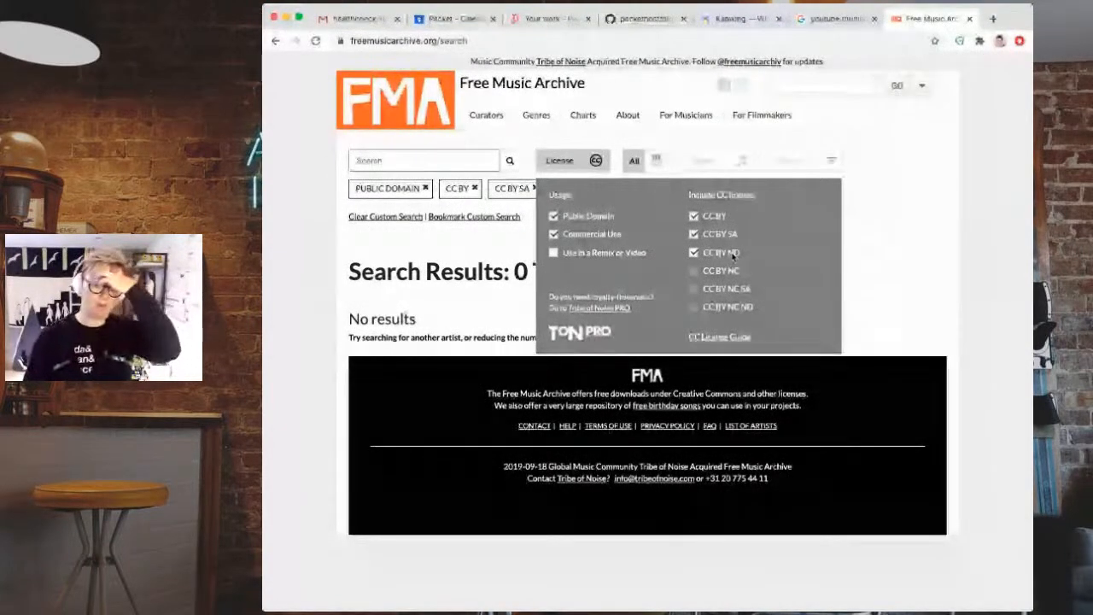
click(553, 253)
click(555, 235)
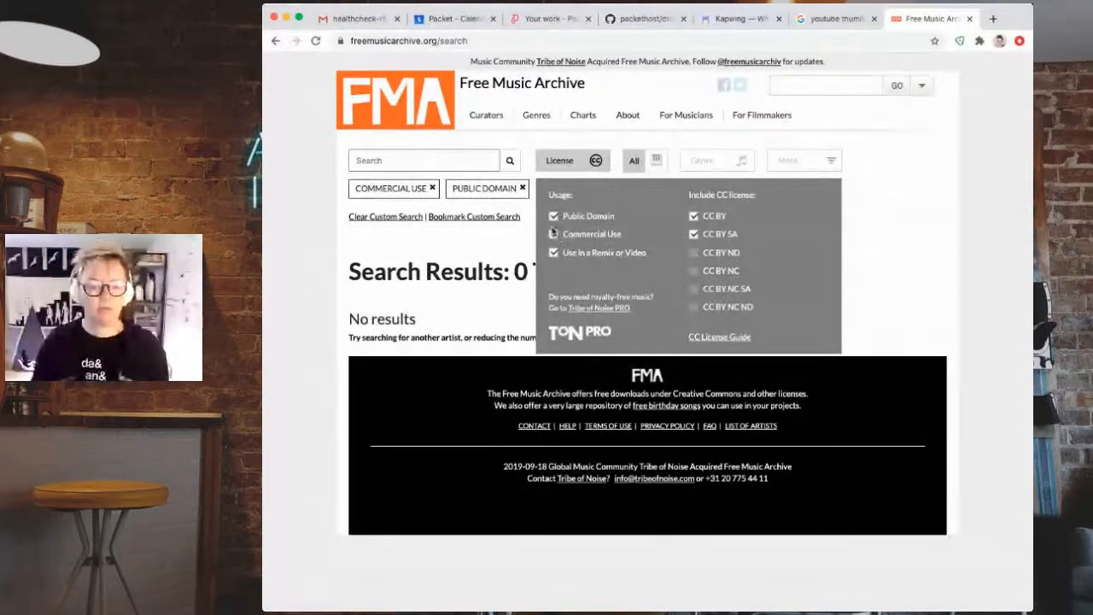
click(553, 218)
click(554, 235)
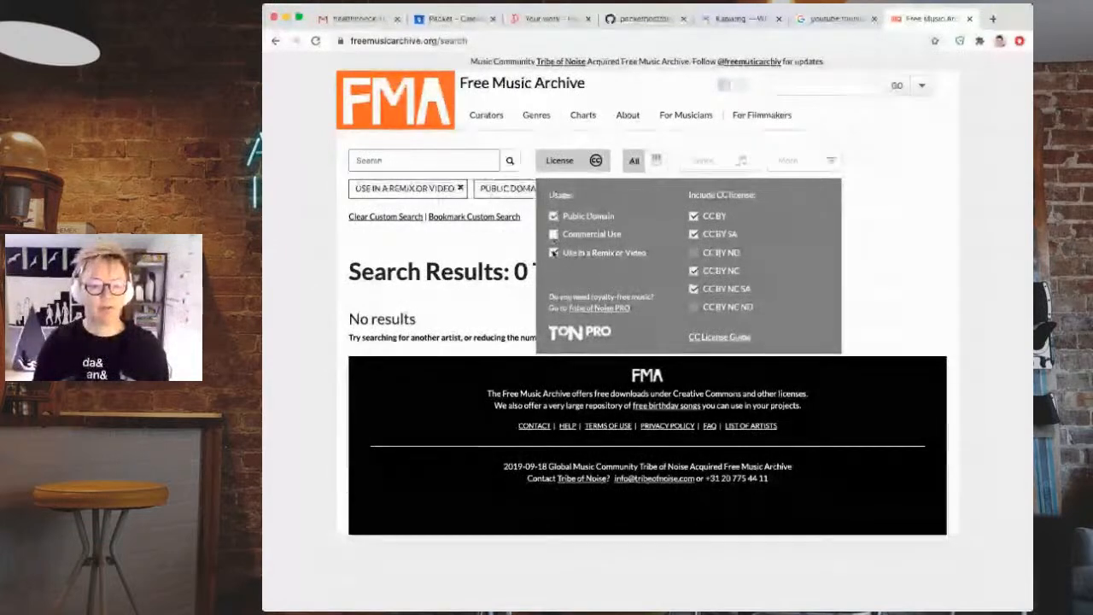
click(554, 254)
click(554, 217)
click(553, 253)
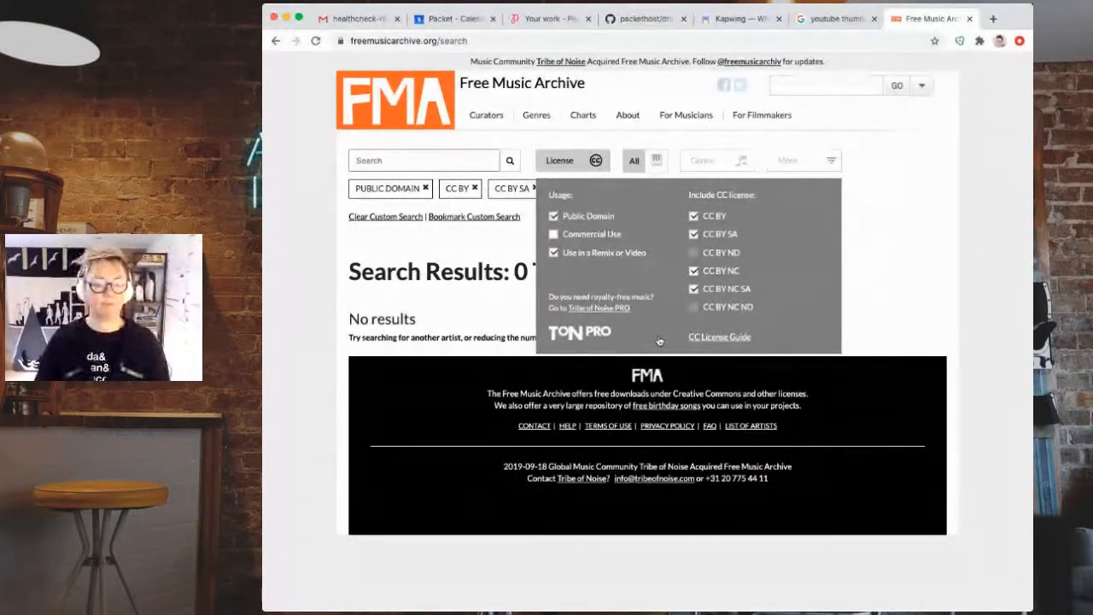
click(911, 252)
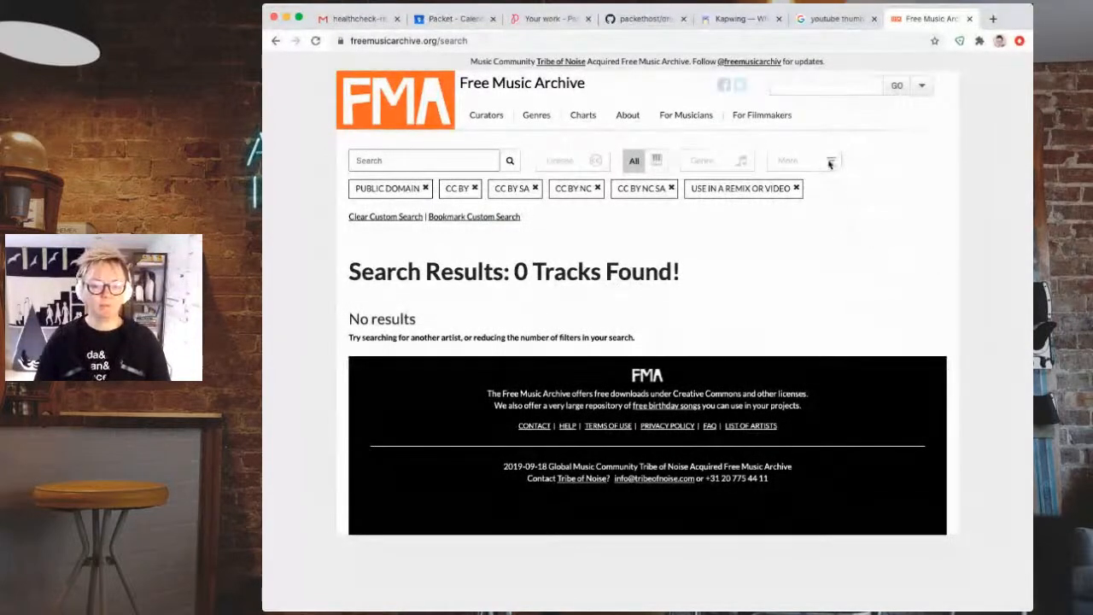
- Limit the track duration to 0:00 - 1:00 minutes
click(829, 163)
drag(803, 227, 601, 228)
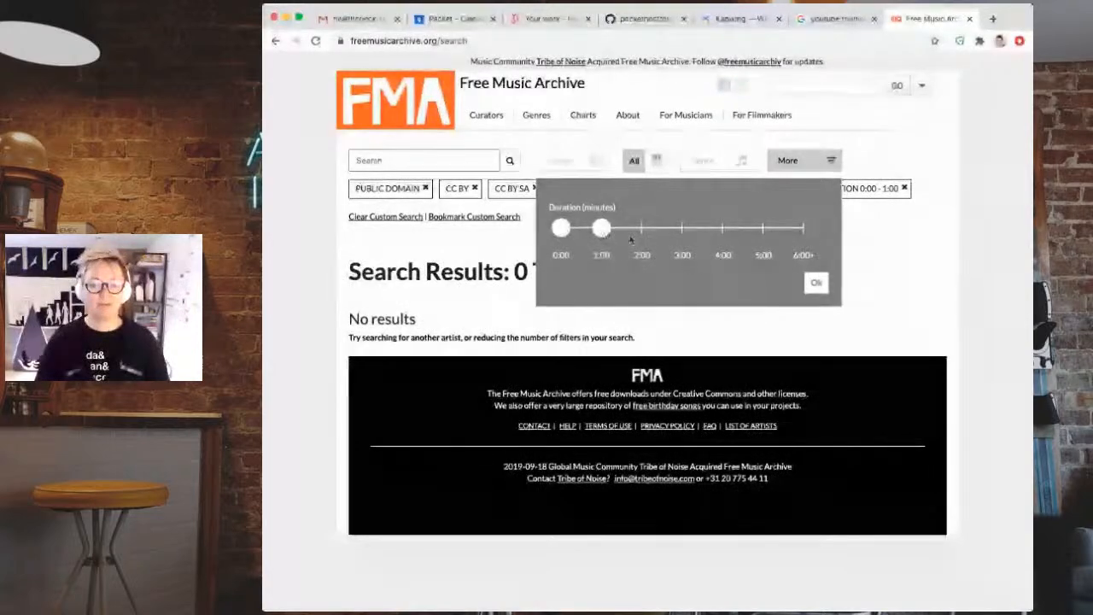
click(814, 283)
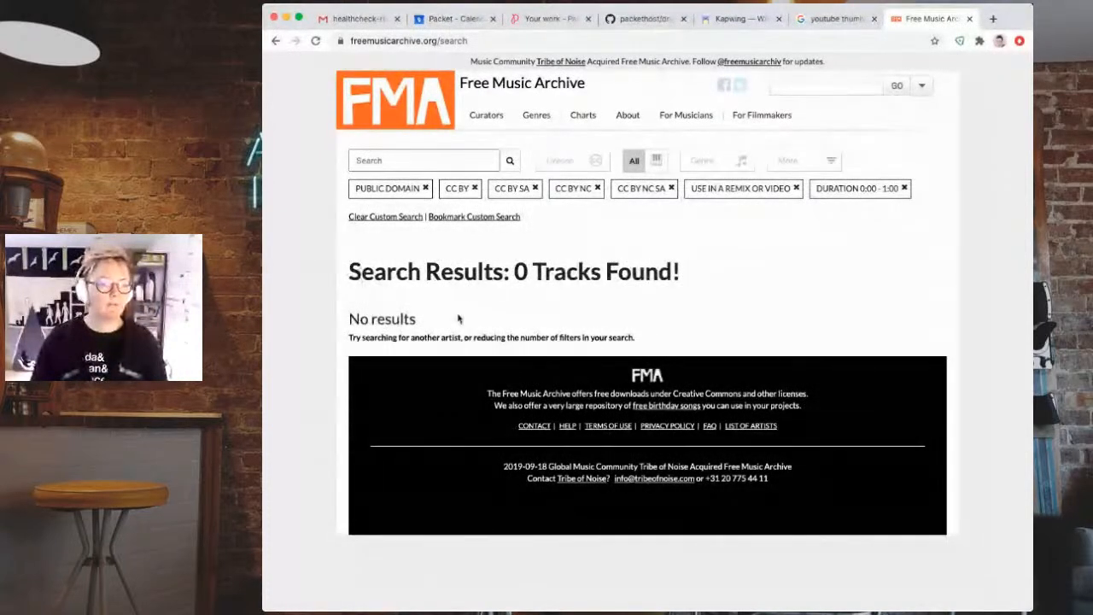
- Search for "pistol jazz", then remove the duration filter and repeat the search
click(402, 162)
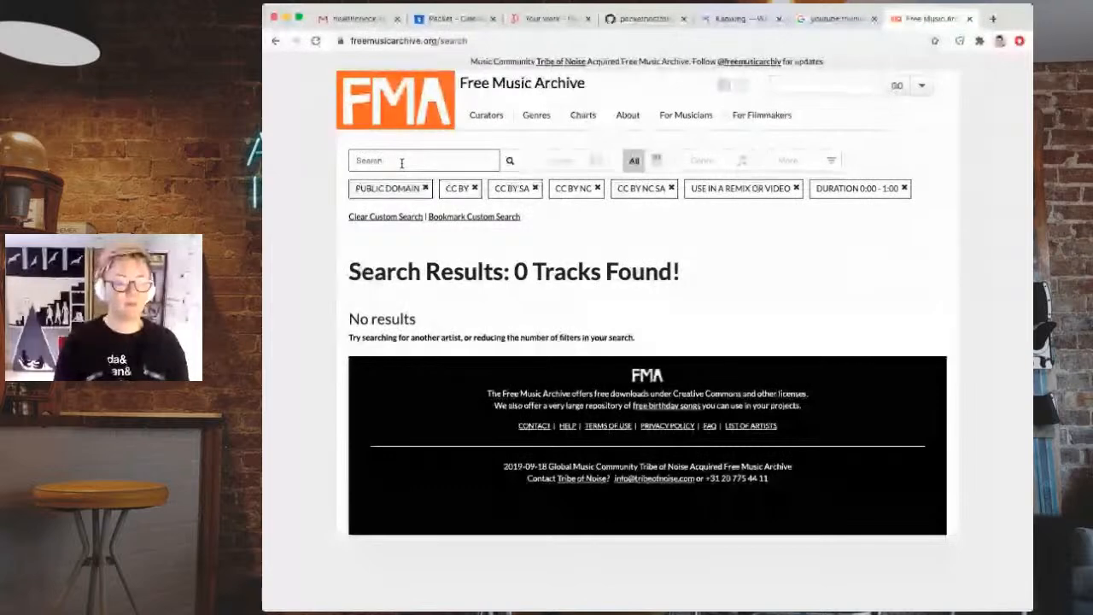
text(plano jazz)
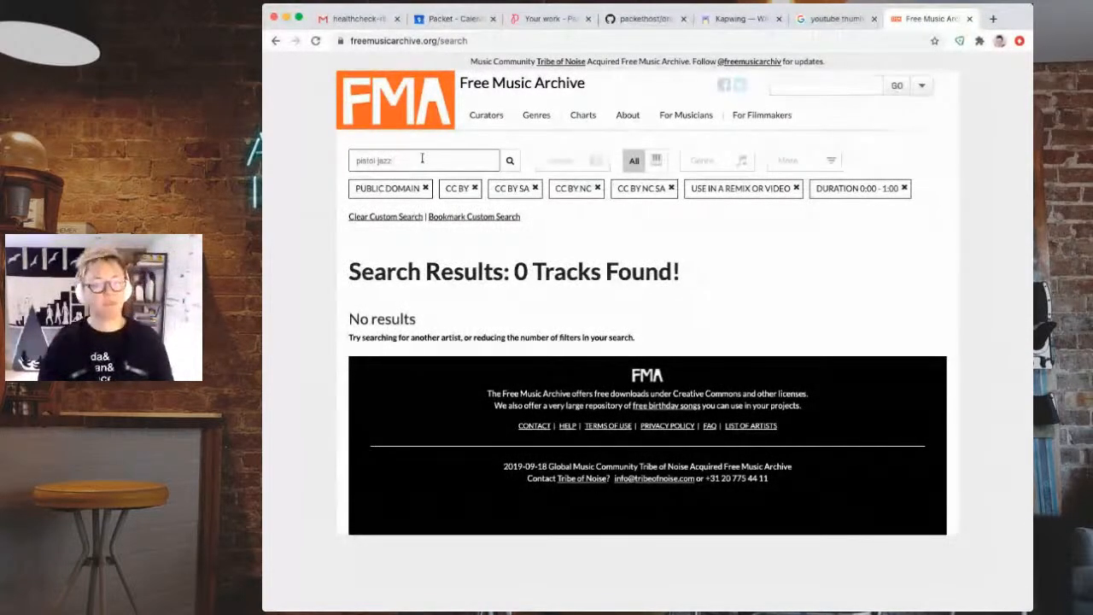
click(510, 163)
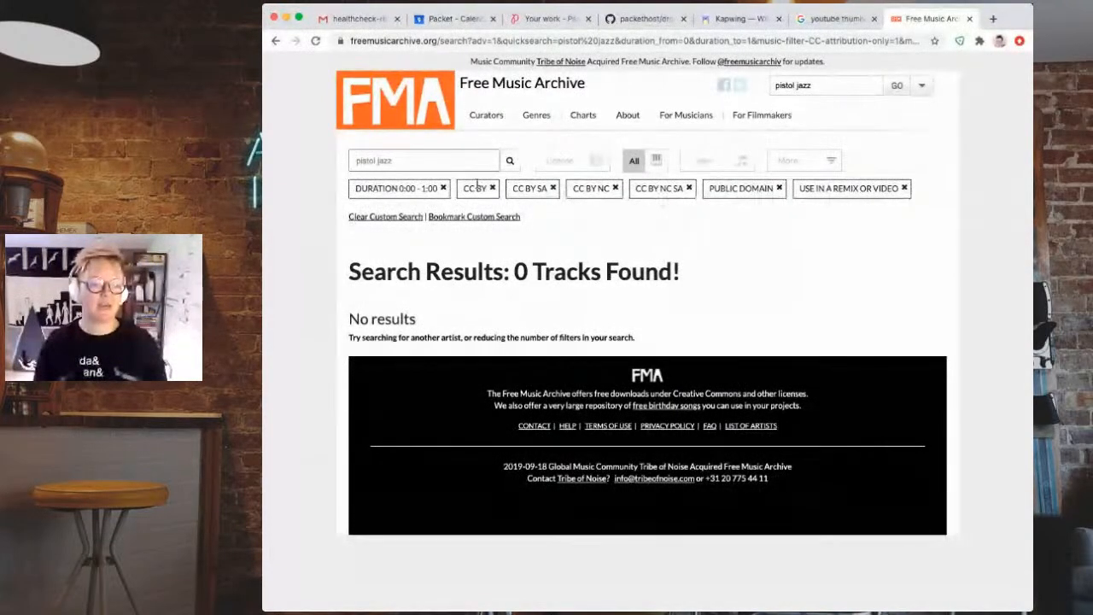
click(443, 189)
click(510, 161)
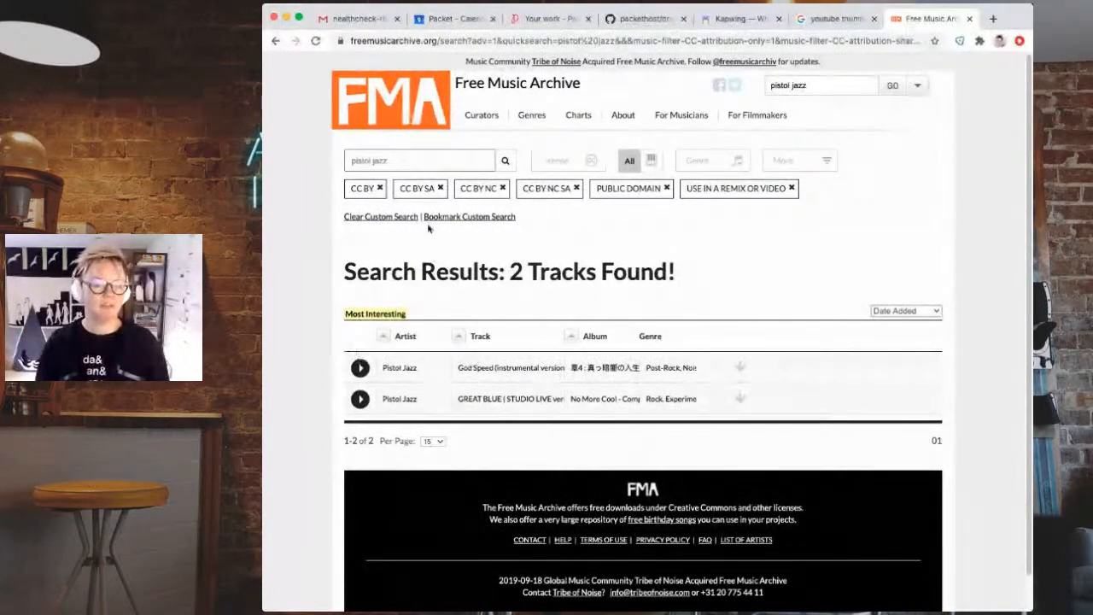
- Search for "stomps" and preview the first Stomps and Claps track
triple_click(409, 160)
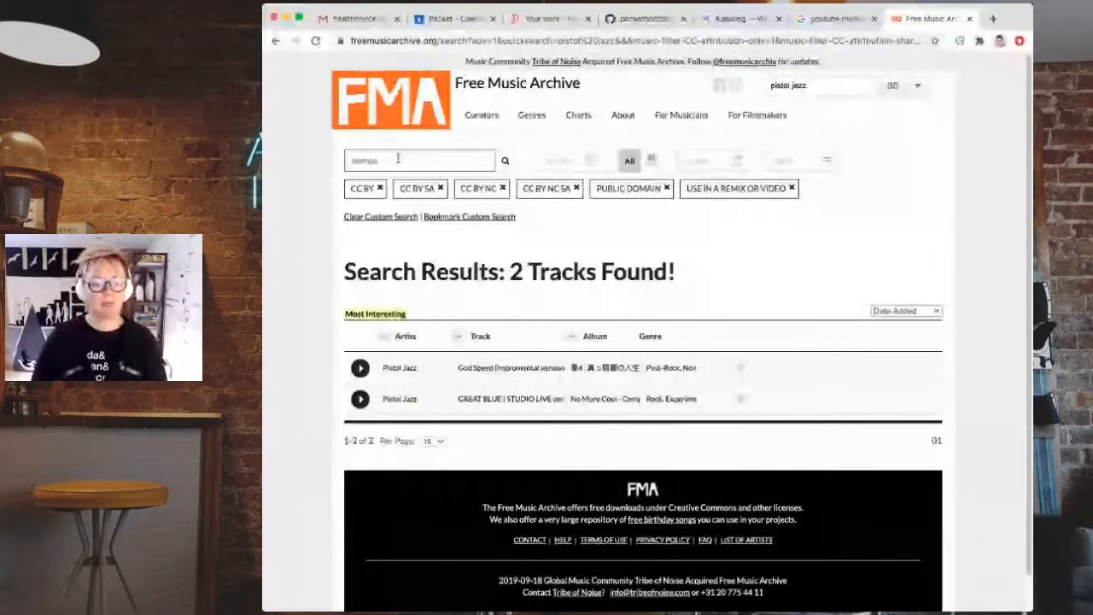
click(504, 162)
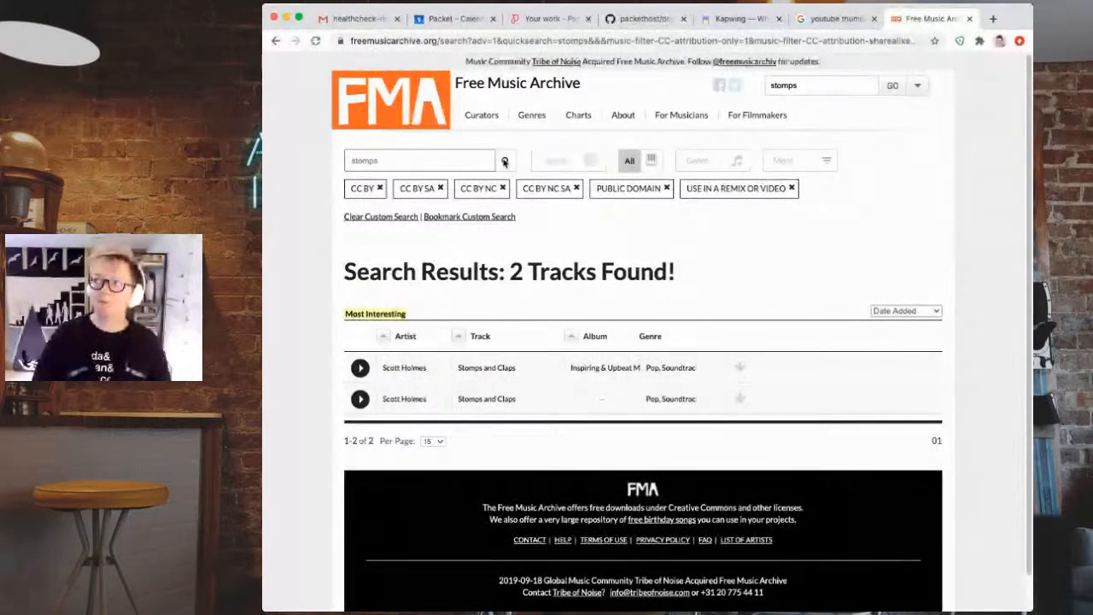
double_click(418, 160)
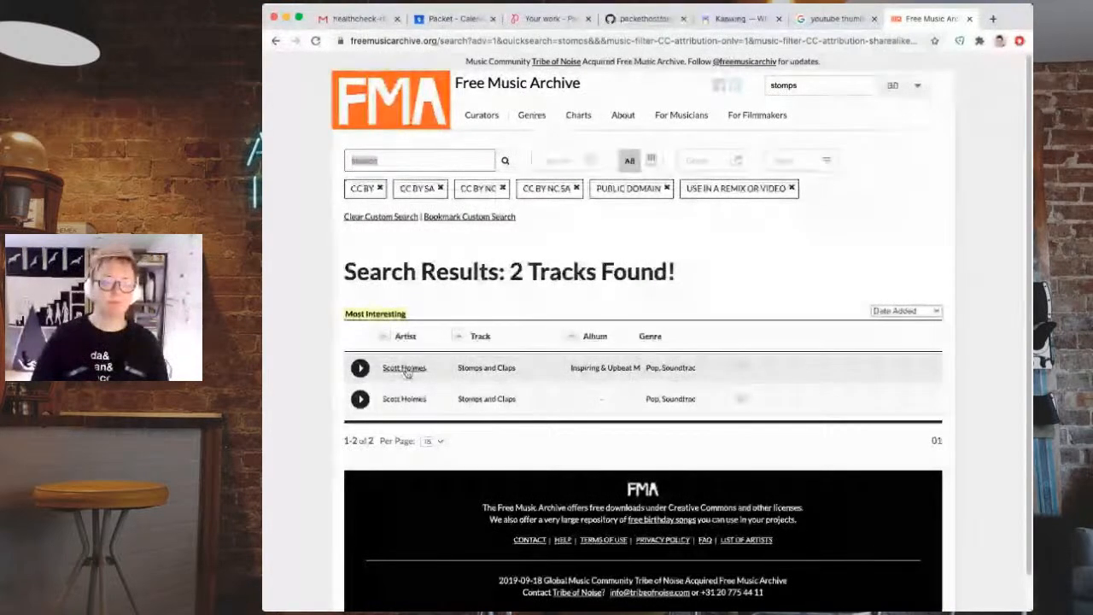
click(362, 374)
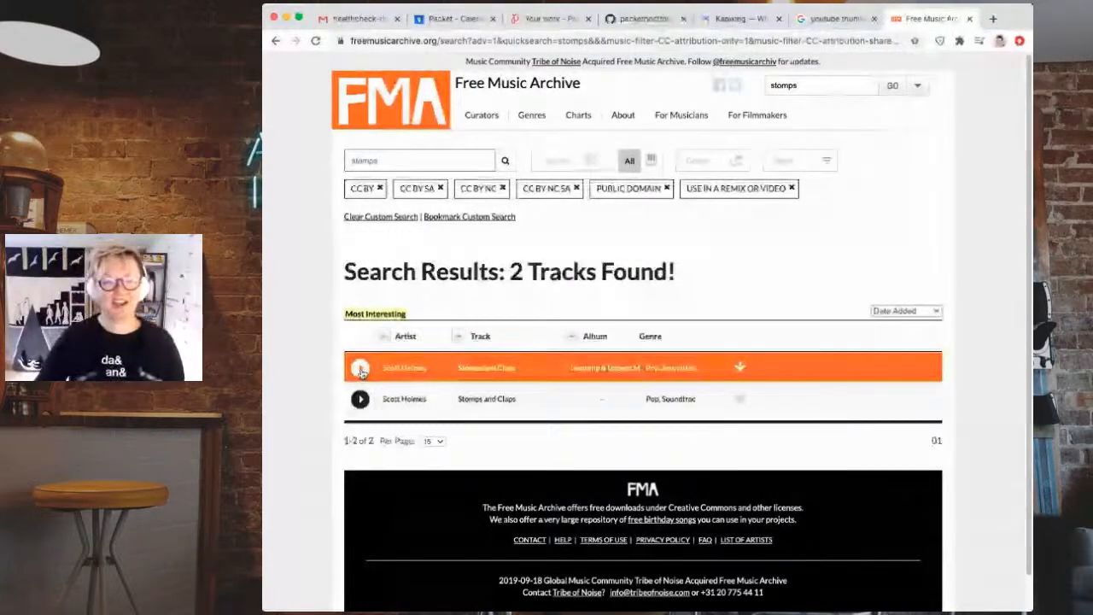
- Switch to the Kapwing project, upload an audio file to it and preview the audio against the image
click(740, 18)
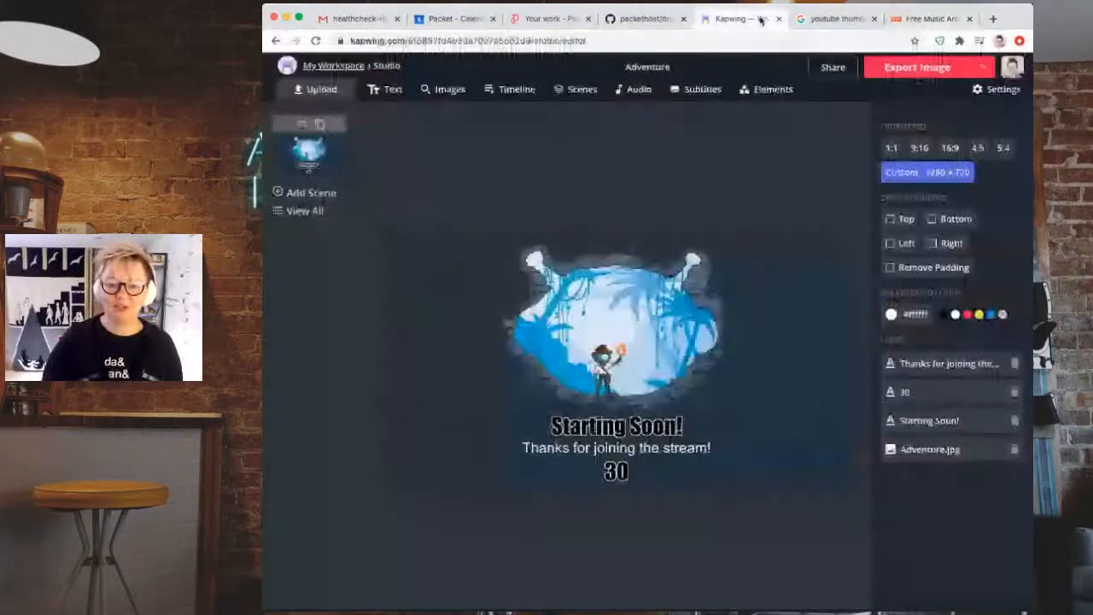
click(639, 95)
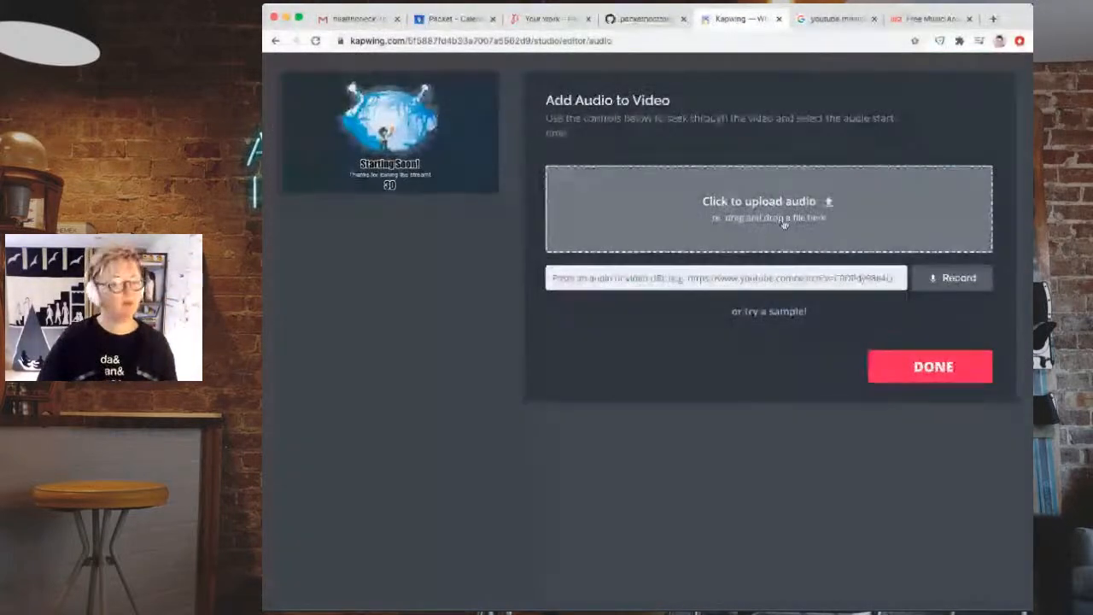
click(784, 224)
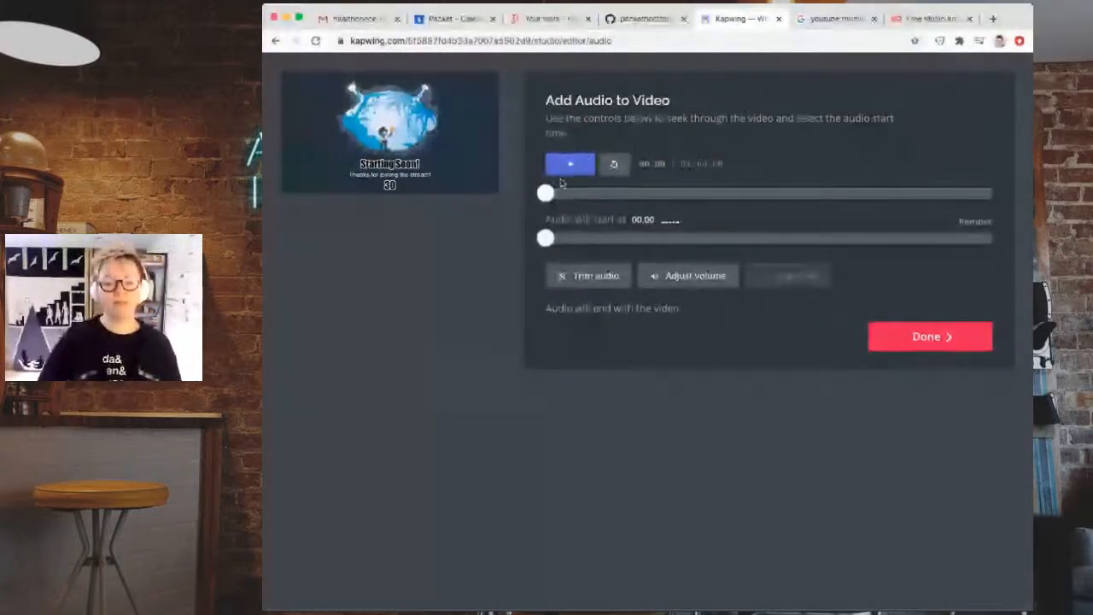
click(567, 168)
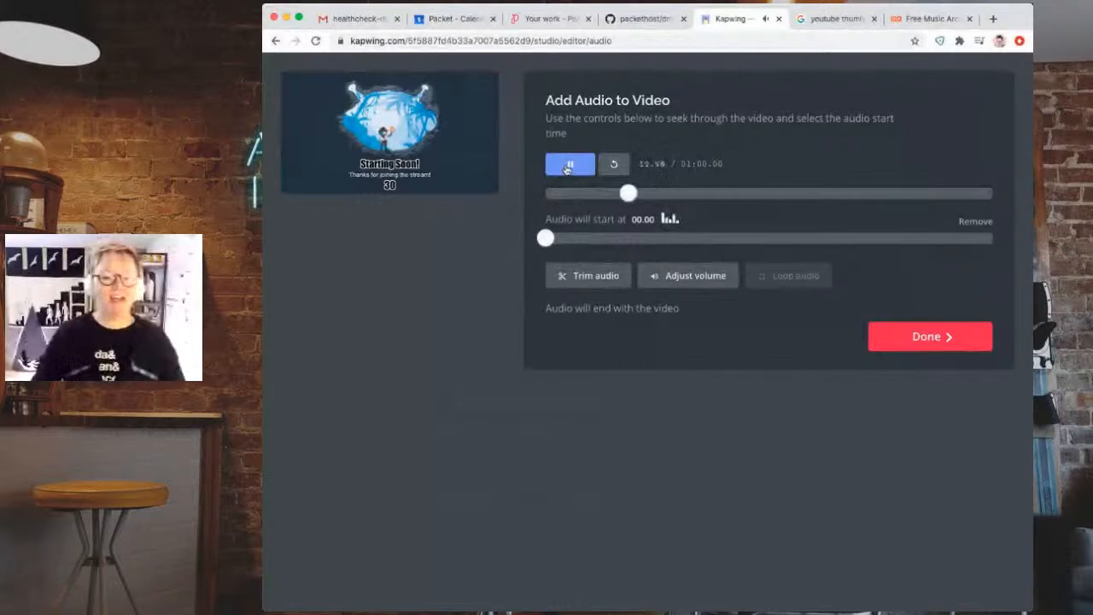
click(567, 165)
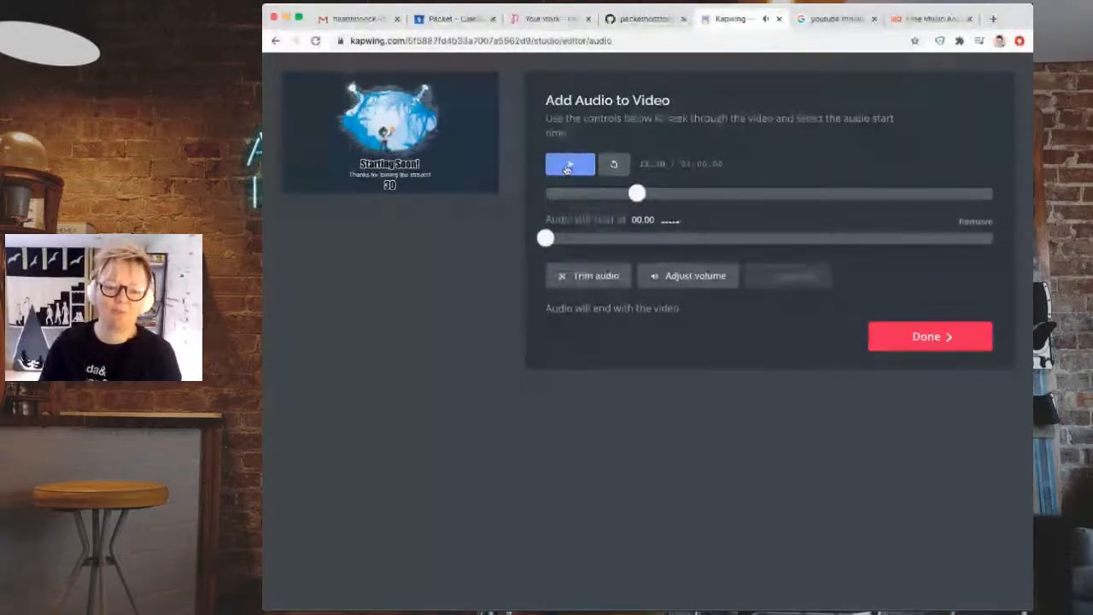
- Open the uploaded audio for trimming, listen to its first half, and set the trim end to about 29.93 seconds
click(595, 275)
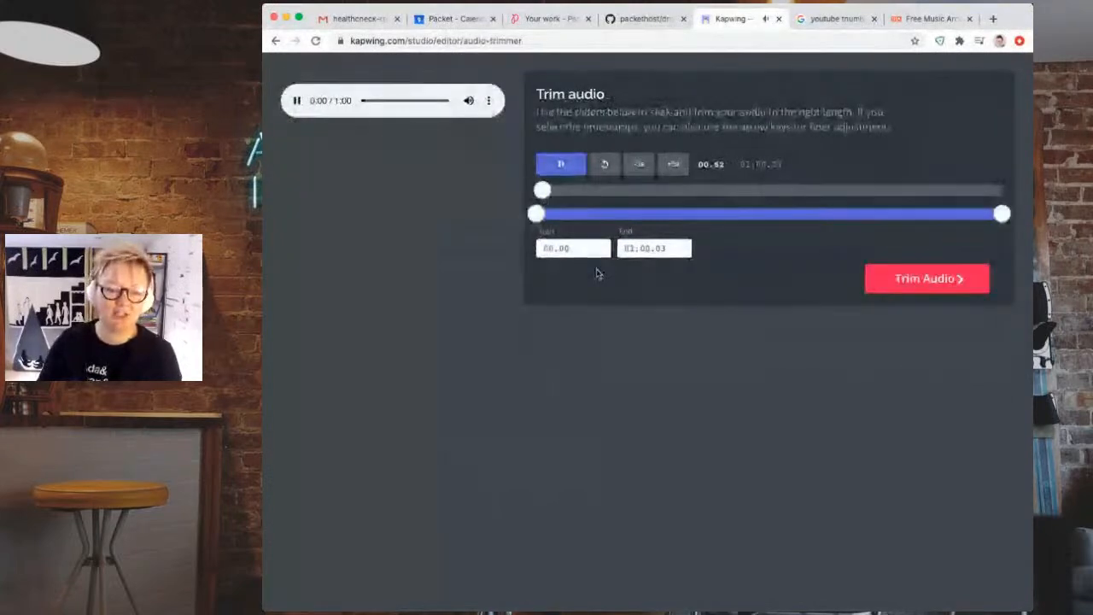
click(564, 165)
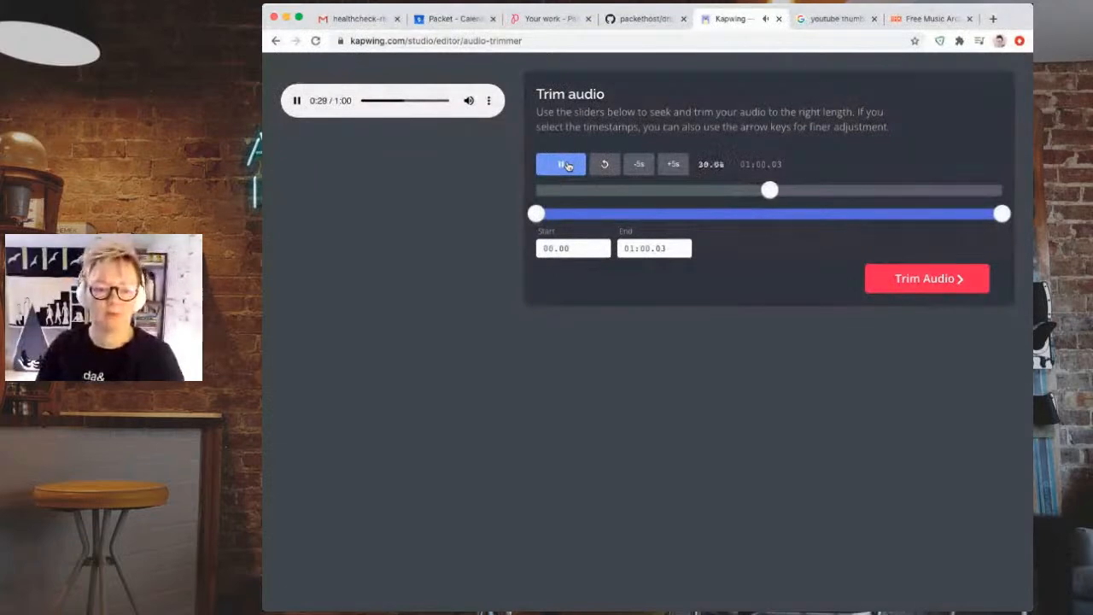
click(568, 165)
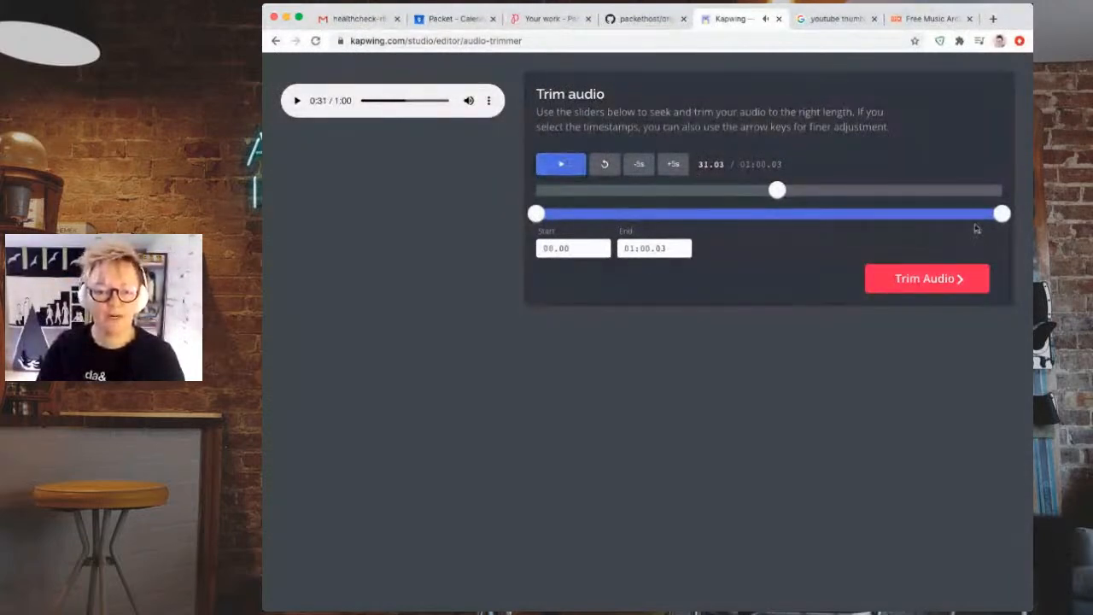
drag(1001, 216, 752, 217)
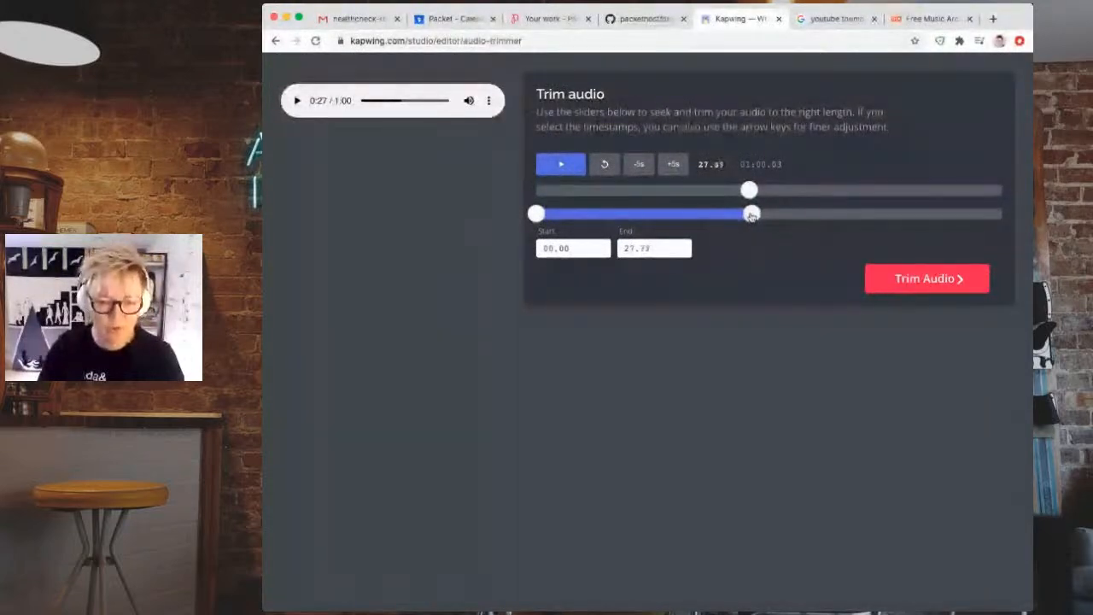
drag(761, 219, 763, 220)
drag(764, 219, 768, 219)
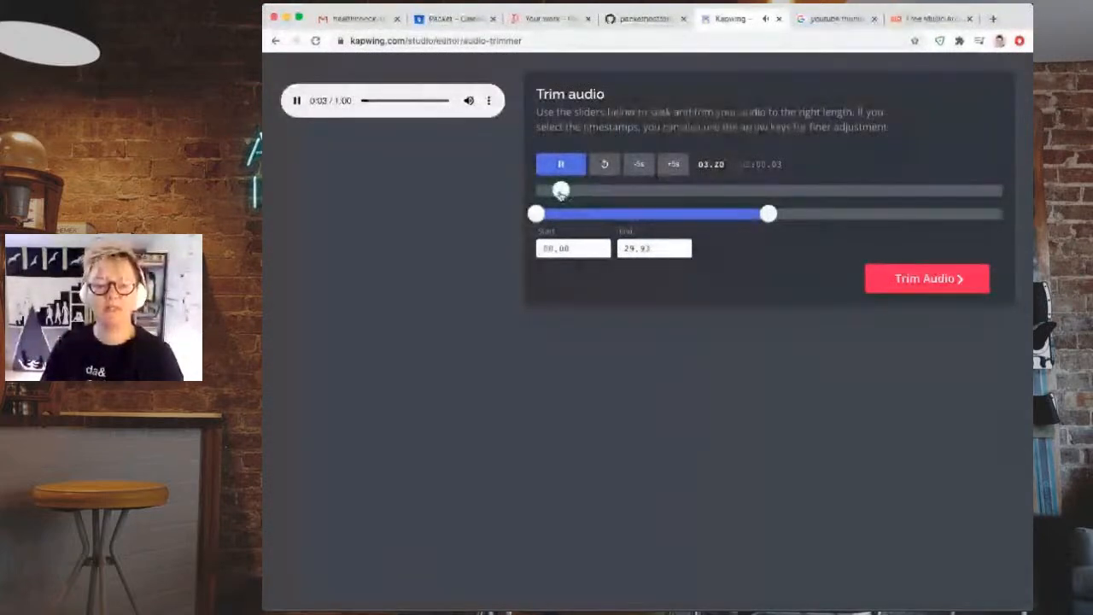
- Preview the audio around the trim end and its start, and fine-tune the trim end to 29.85 seconds
click(615, 191)
drag(616, 202, 733, 210)
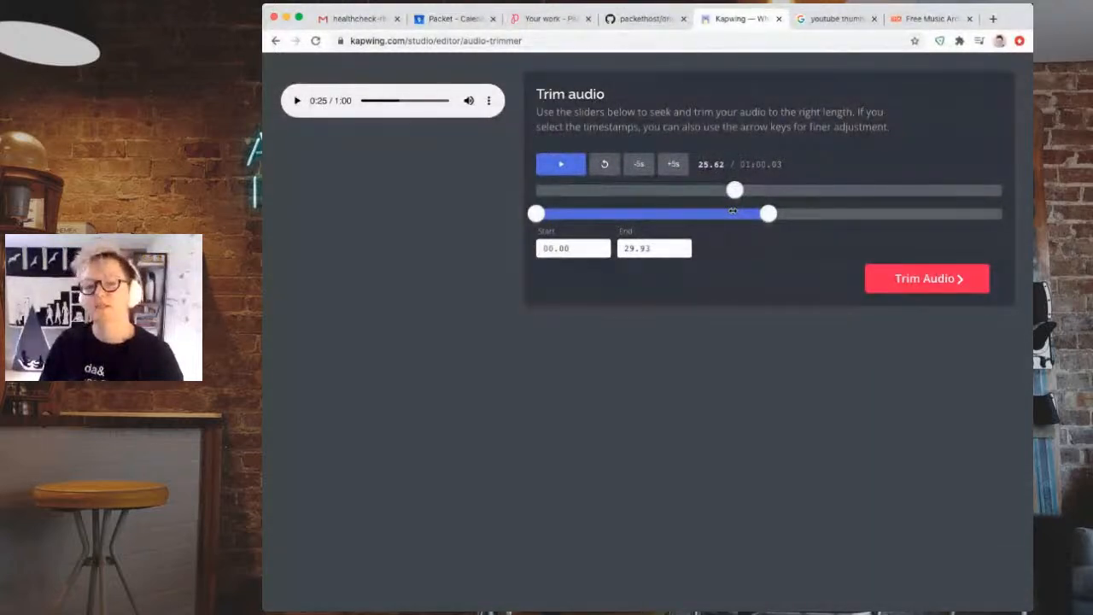
drag(733, 210, 744, 211)
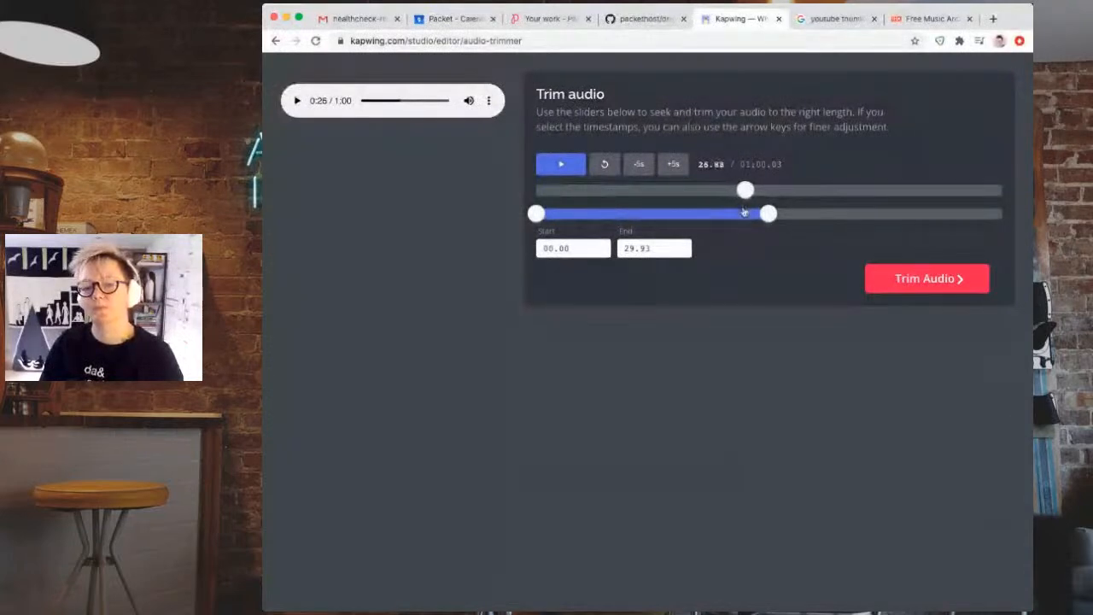
click(561, 164)
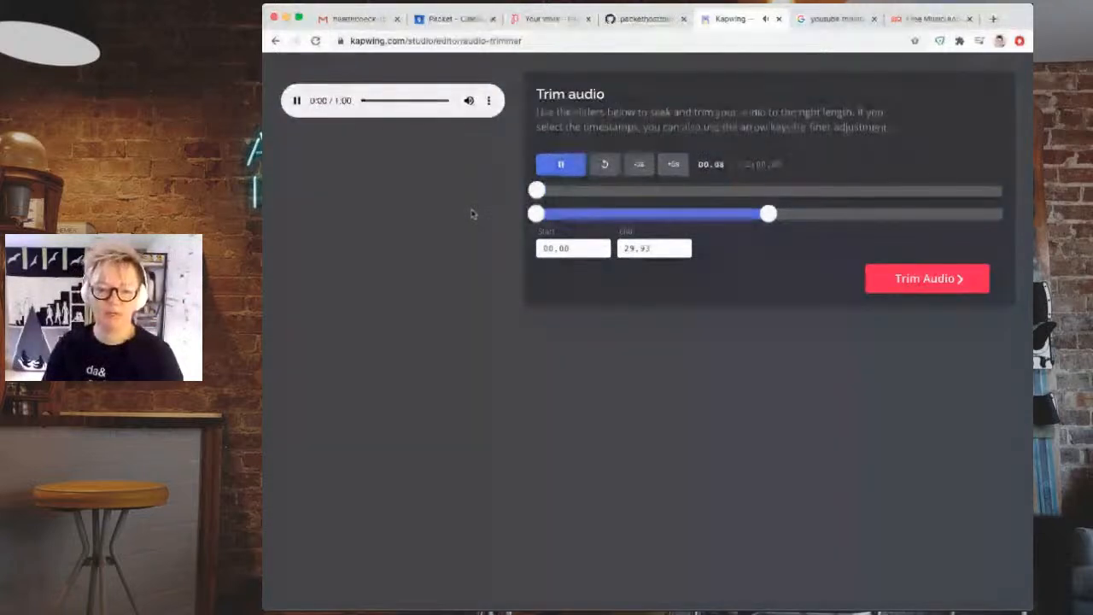
click(550, 168)
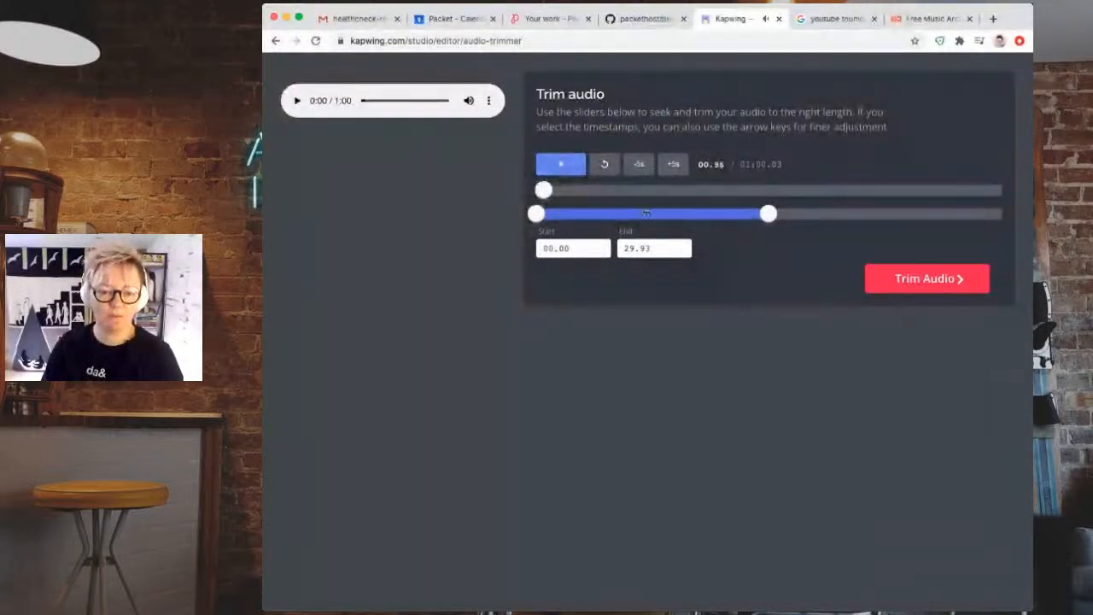
click(771, 215)
drag(771, 219, 768, 220)
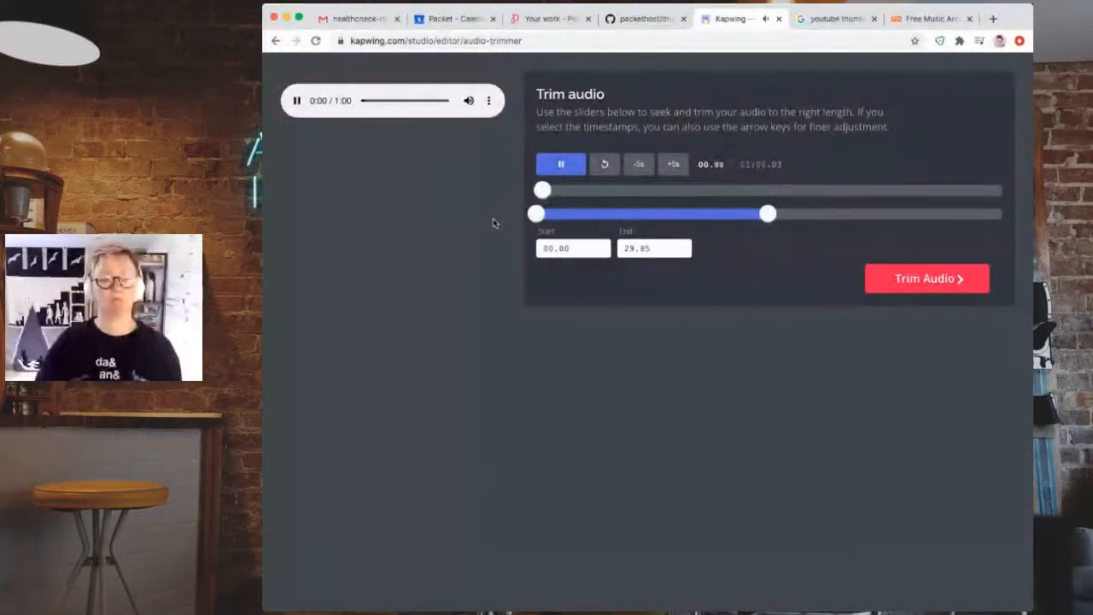
- Stop the preview, apply the audio trim, and finish adding the trimmed audio to the video
click(561, 166)
click(916, 271)
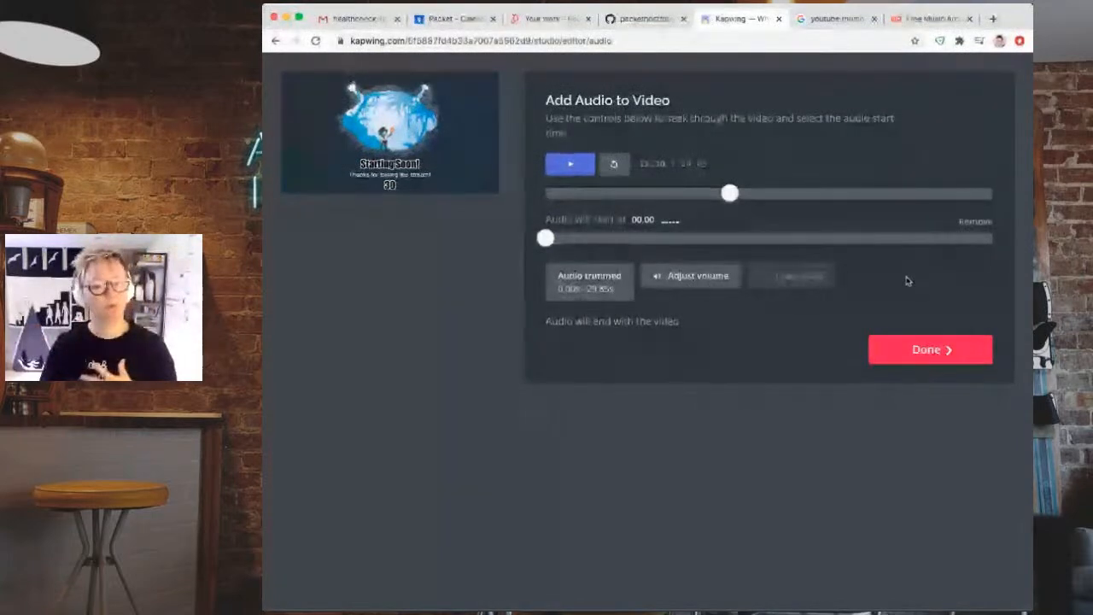
click(924, 350)
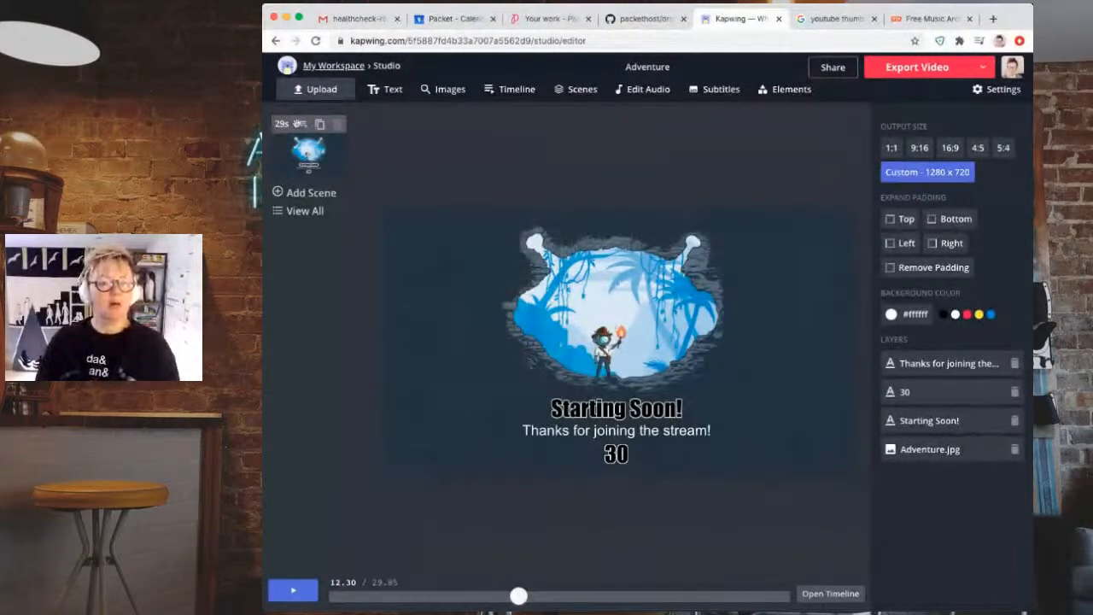
- Rename the project as PacketIntroVideo and export the video
click(650, 67)
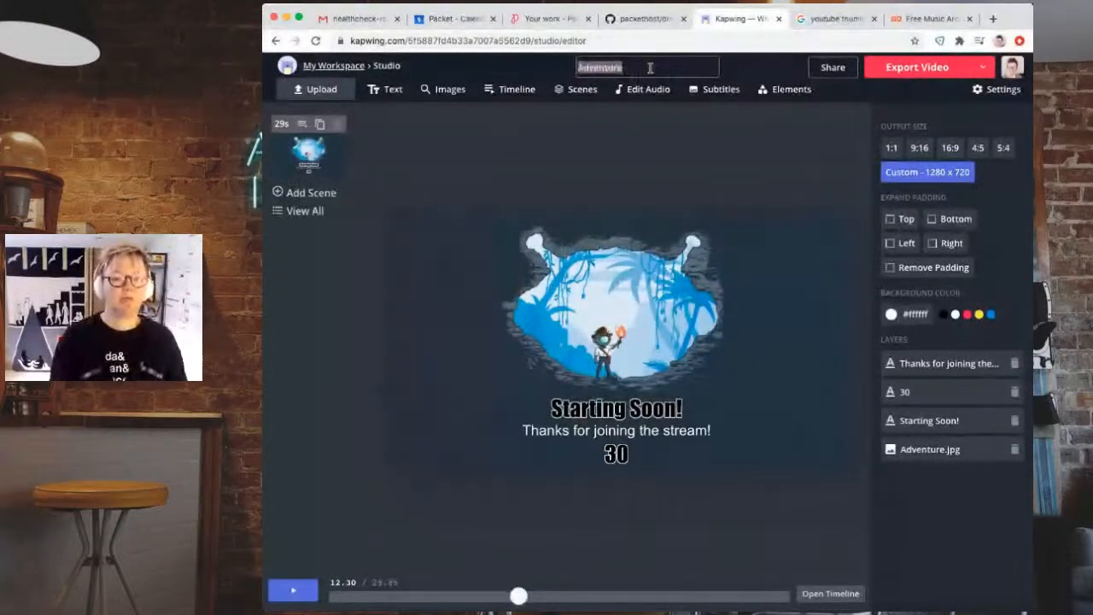
text(Packet)
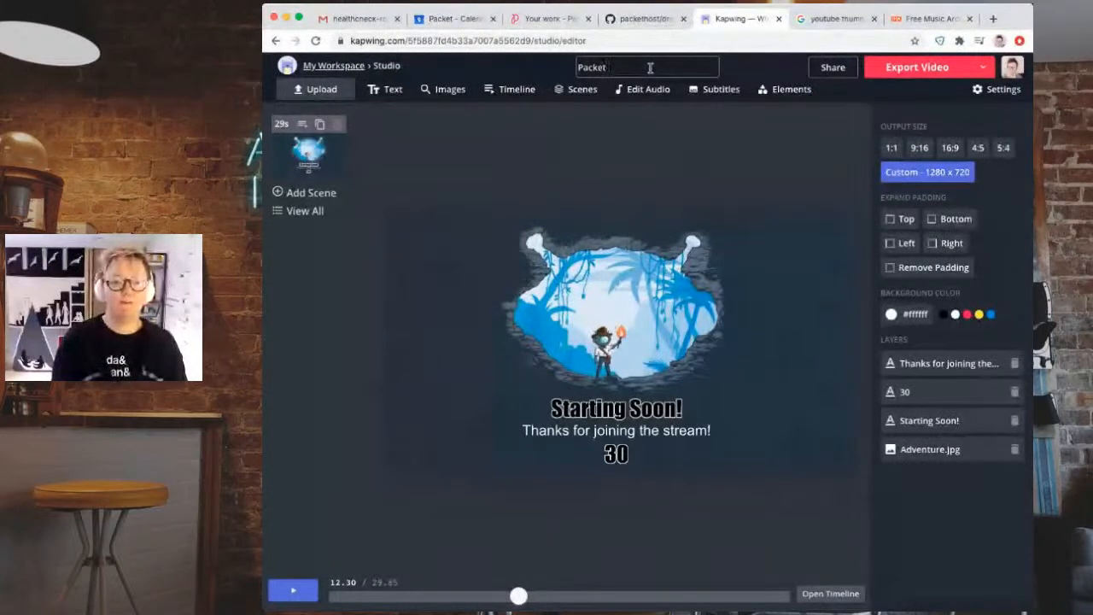
text(Intro_vi)
key(BackSpace)
key(BackSpace)
key(BackSpace)
text(Video)
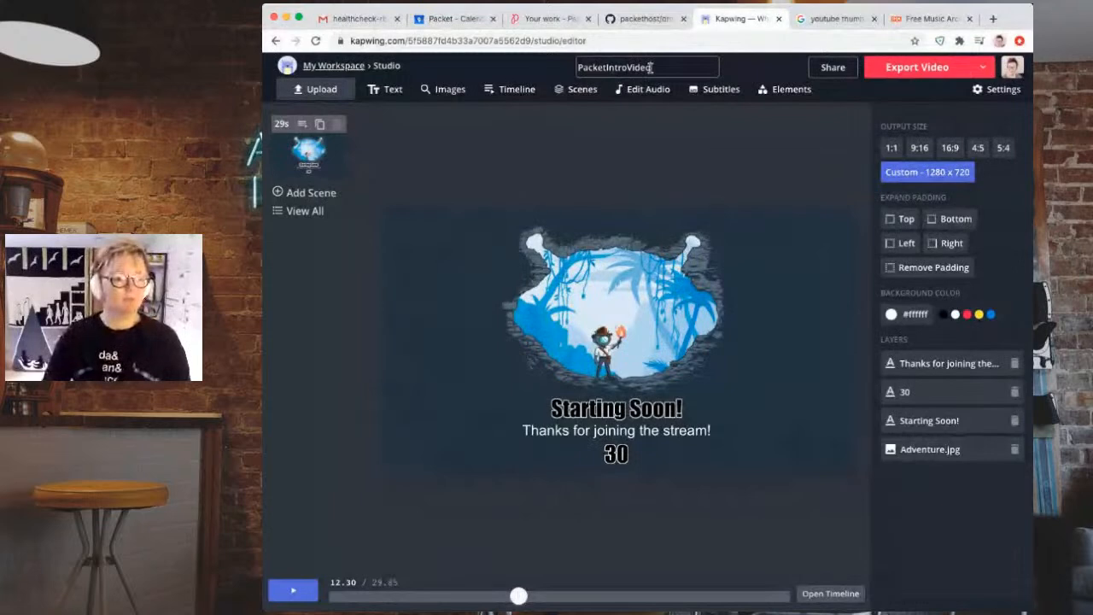
key(Return)
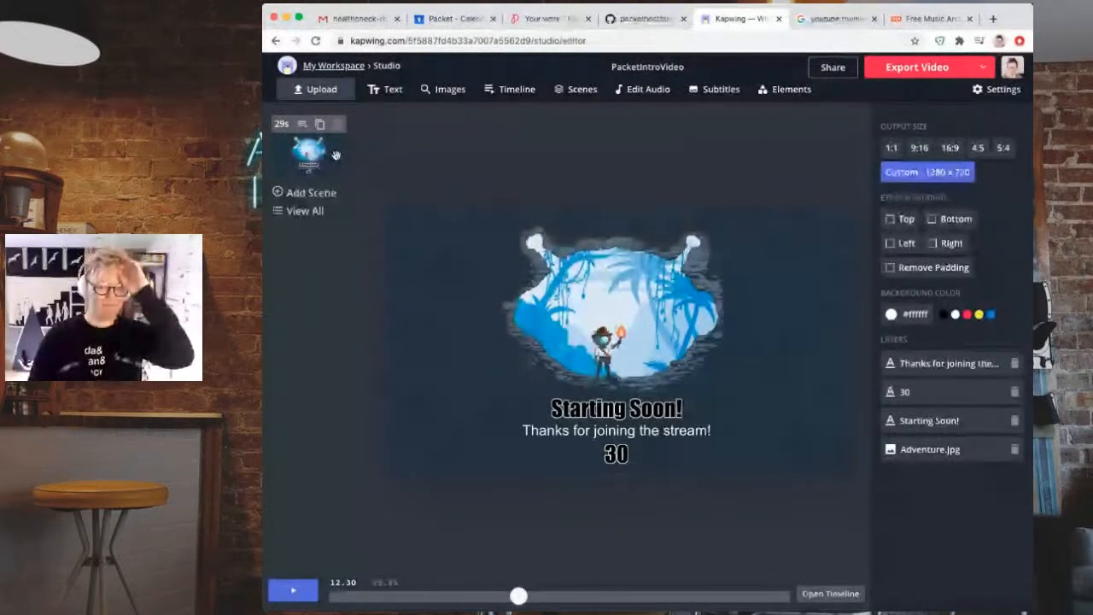
click(929, 68)
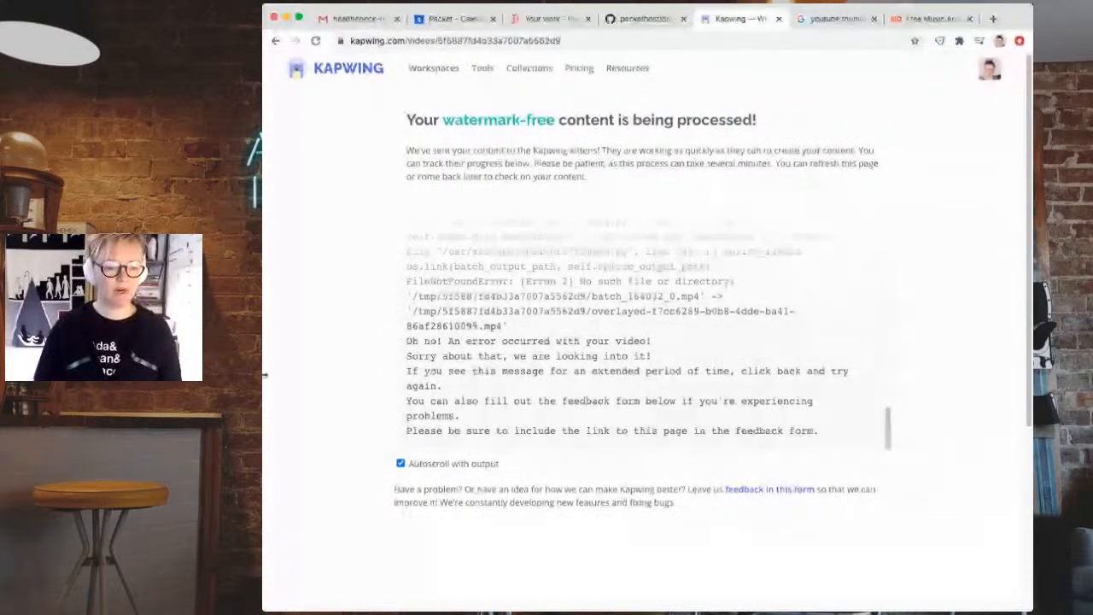
- Examine the export's processing log from end to beginning for error messages and their cause
drag(407, 342, 668, 342)
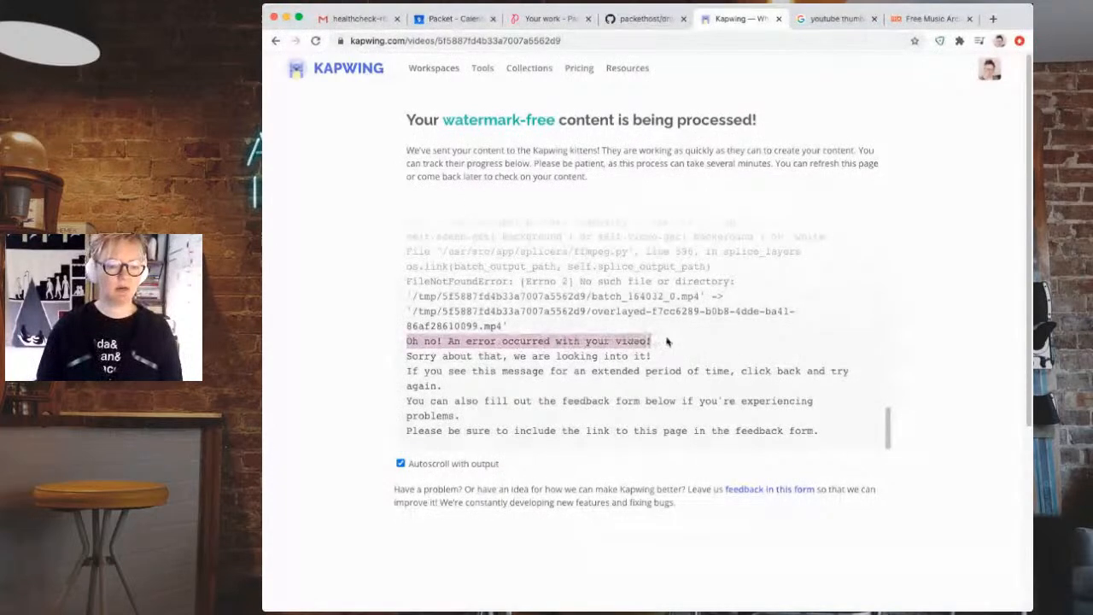
click(322, 514)
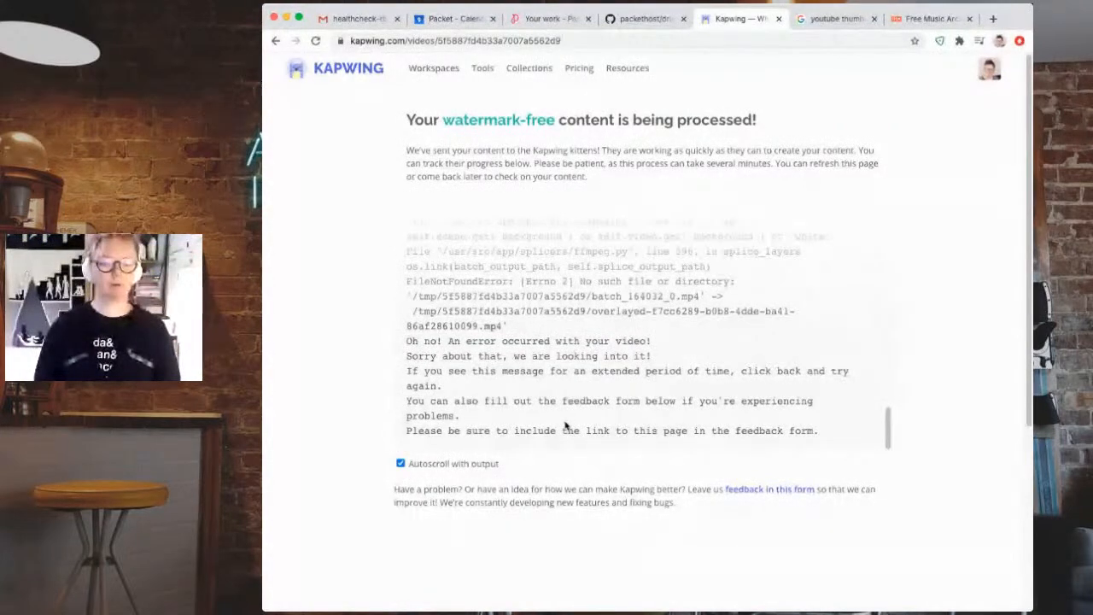
scroll(565, 426, down, 2)
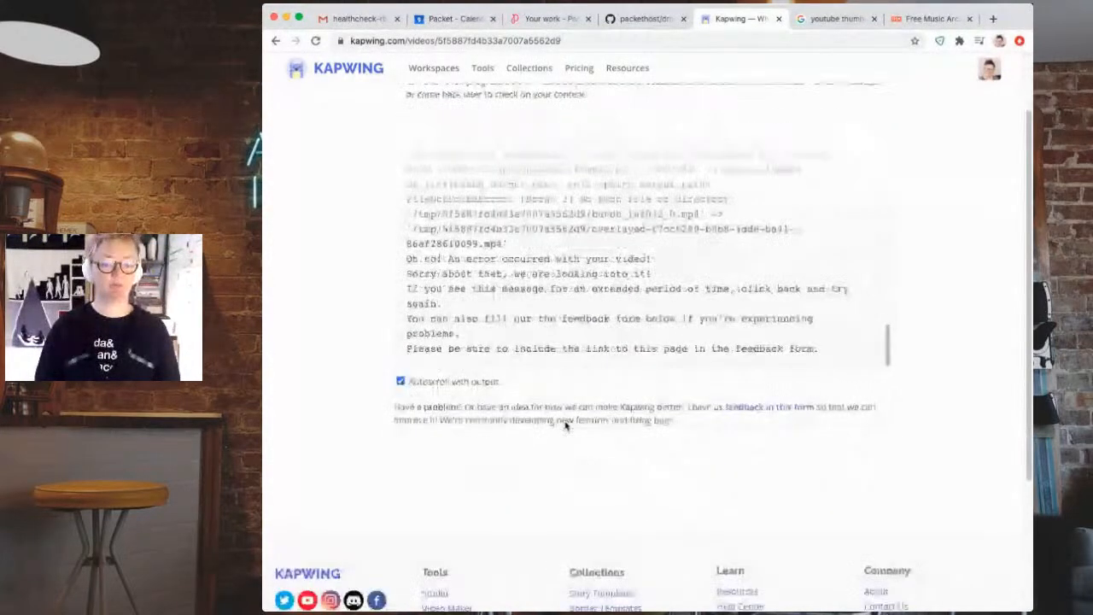
scroll(566, 425, up, 2)
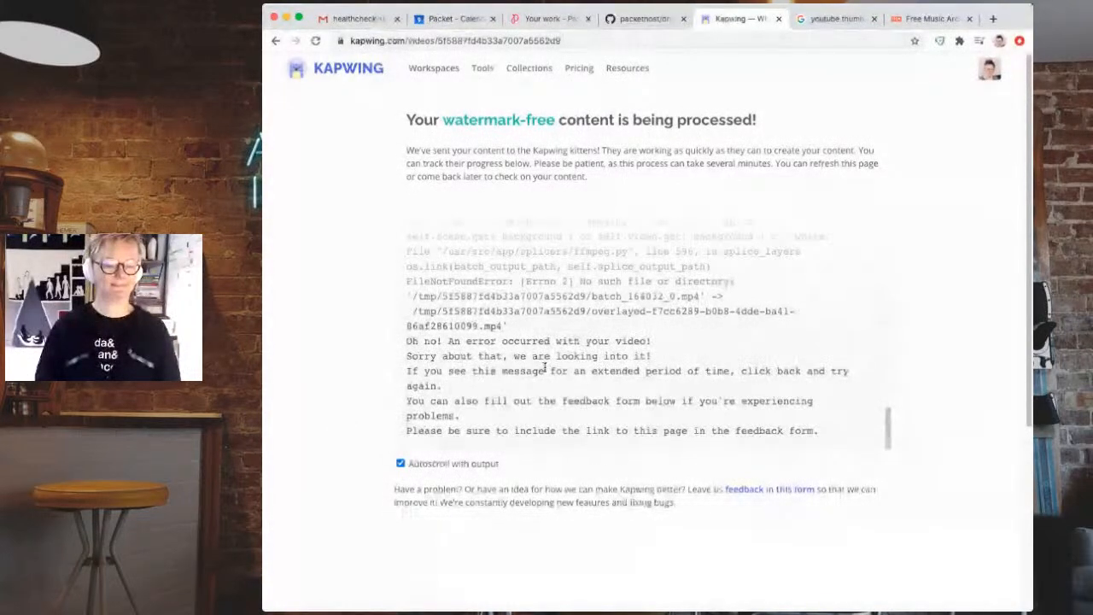
scroll(544, 365, up, 3)
scroll(544, 365, up, 6)
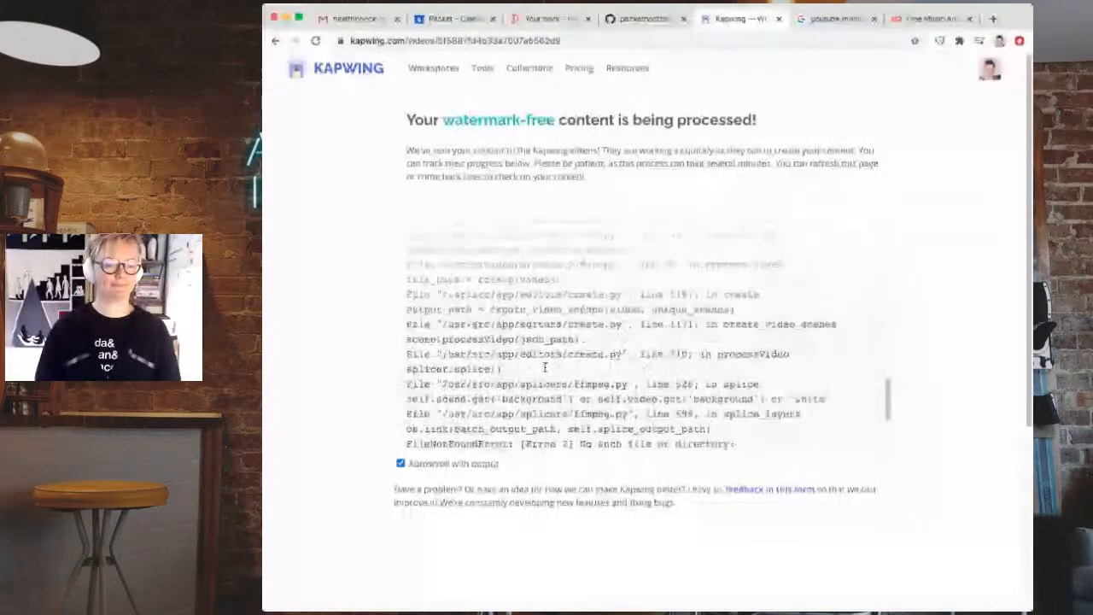
scroll(544, 366, up, 5)
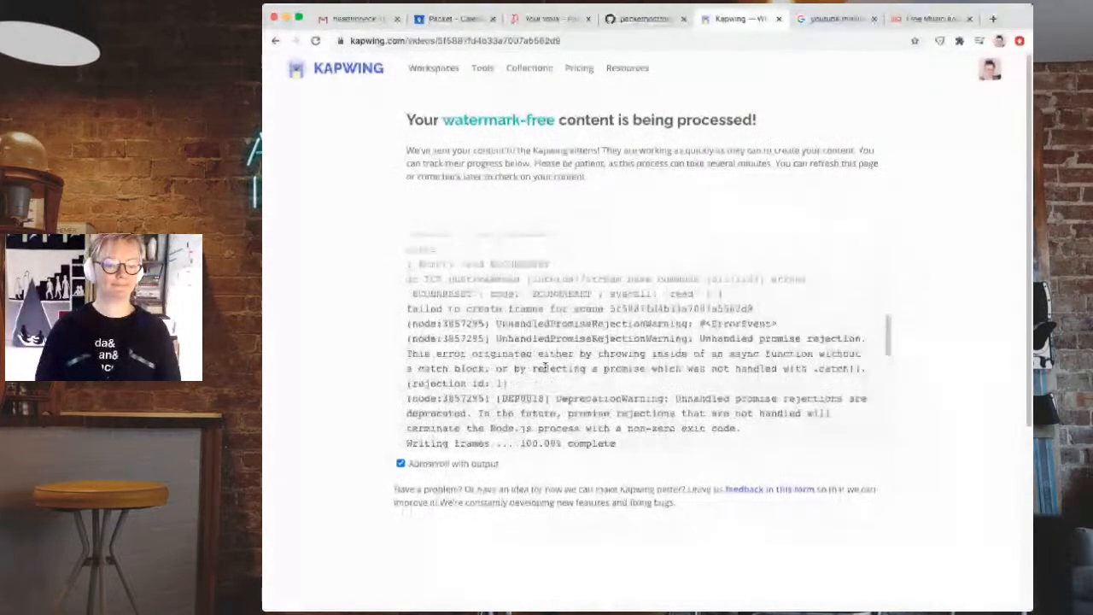
scroll(544, 366, up, 4)
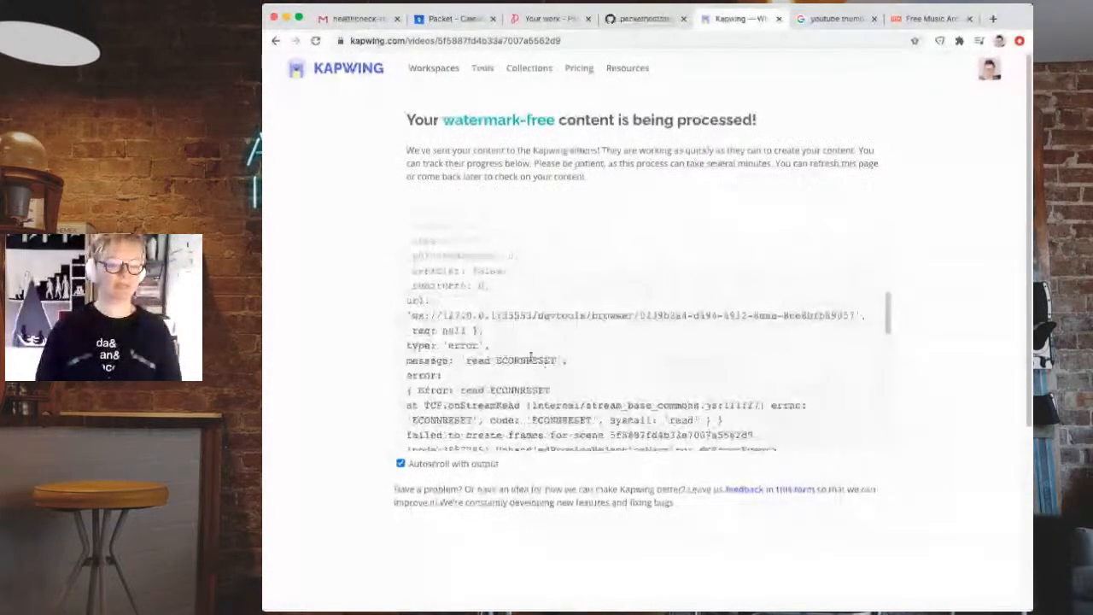
double_click(525, 362)
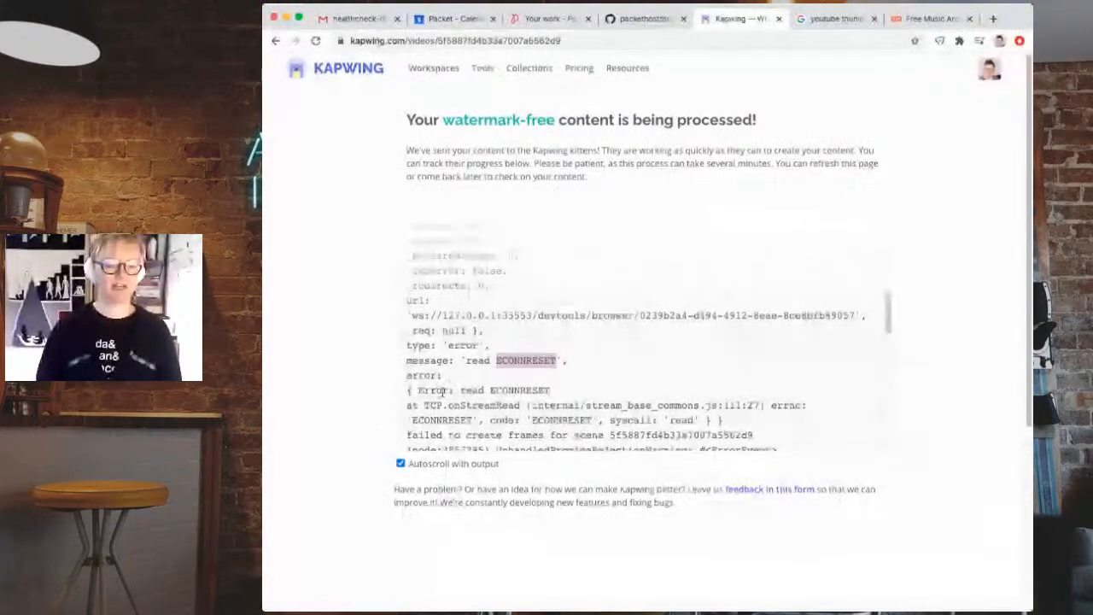
scroll(479, 389, up, 10)
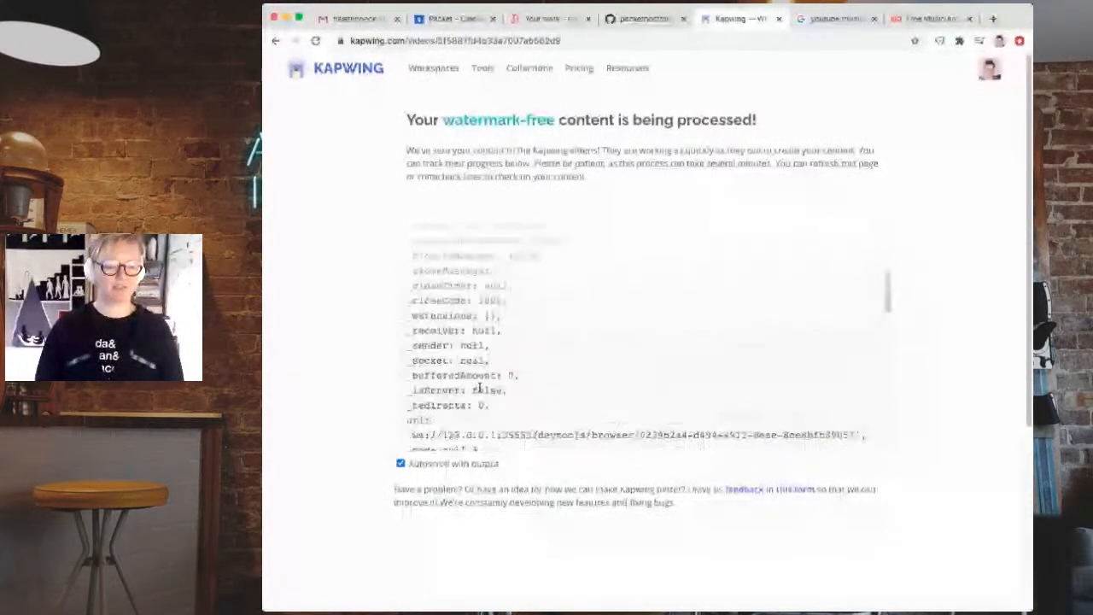
scroll(479, 389, up, 3)
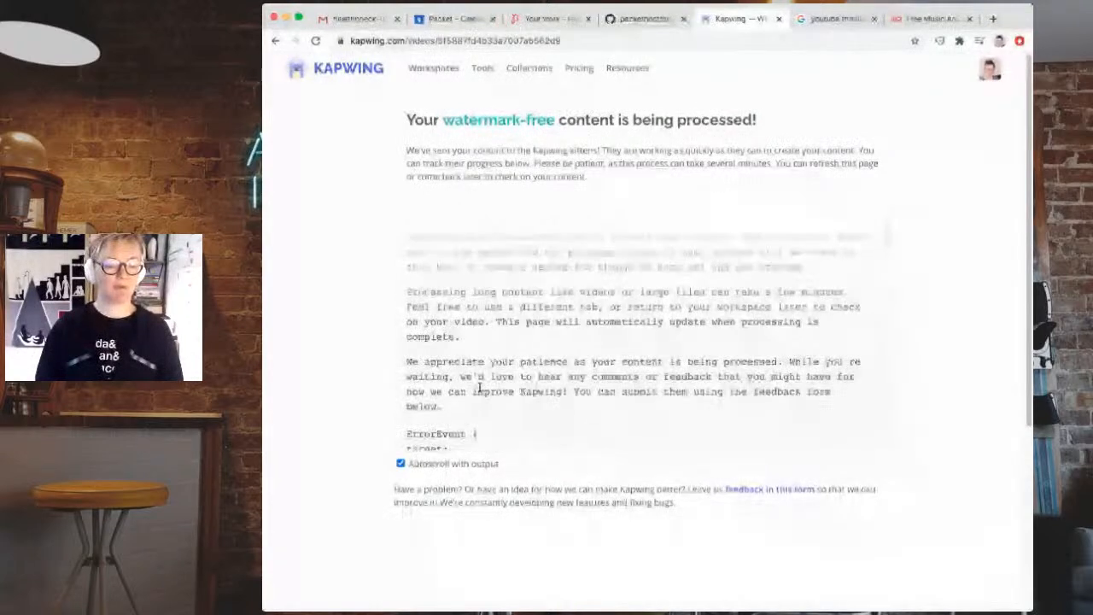
scroll(480, 389, down, 10)
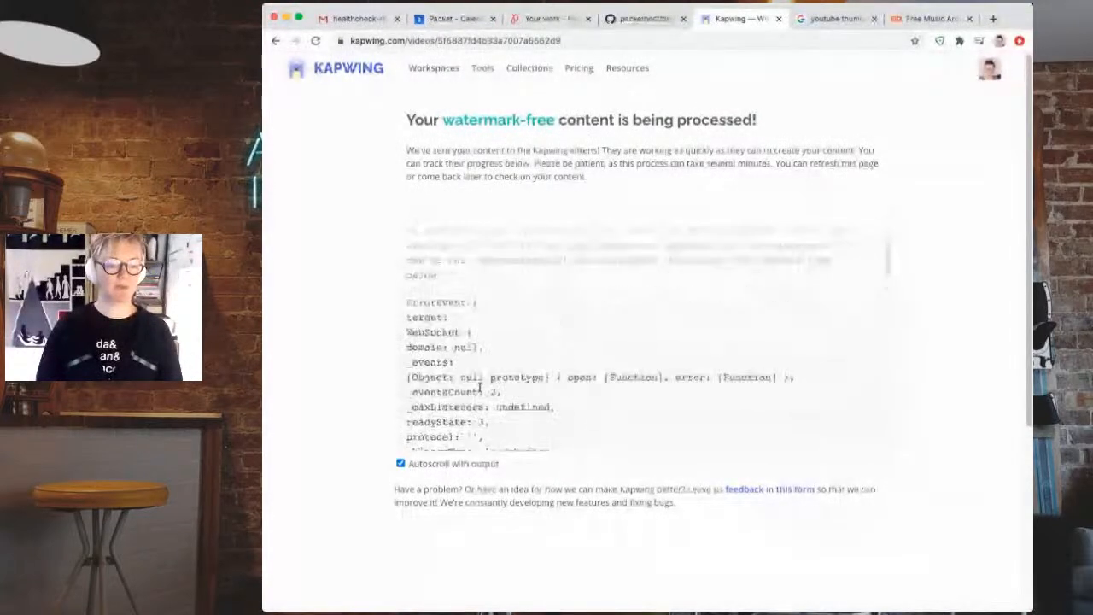
scroll(480, 388, down, 5)
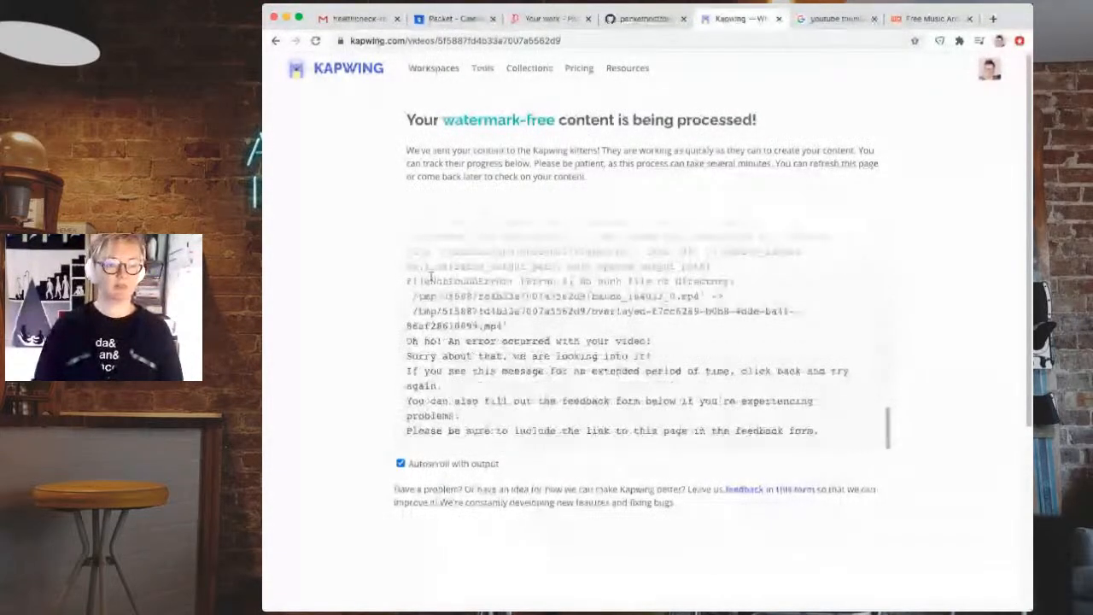
- Return to the project editor and set the output video quality to Standard
click(275, 41)
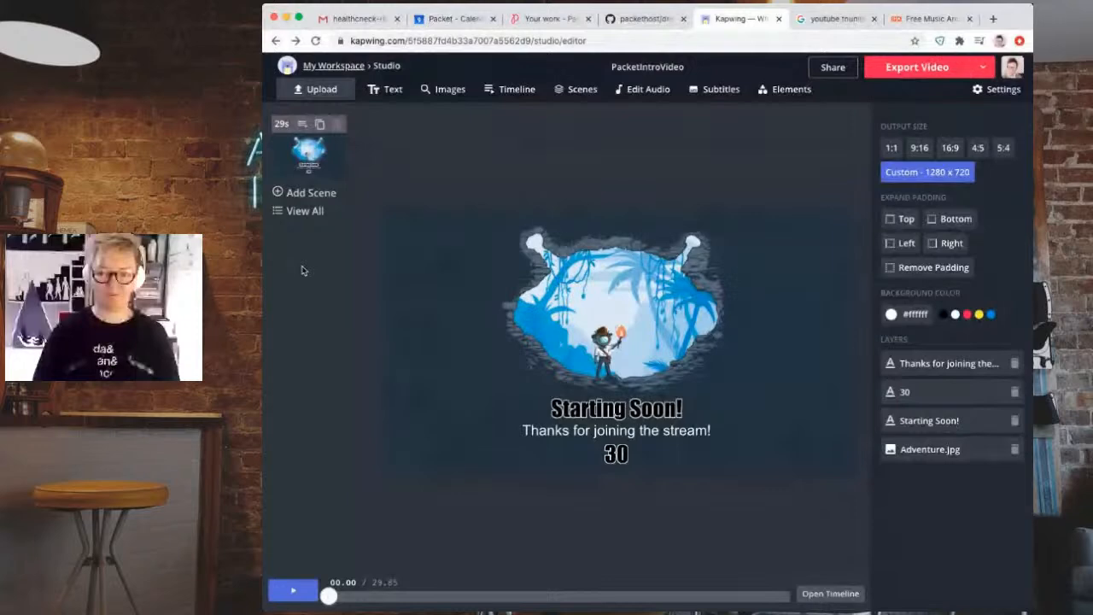
click(995, 90)
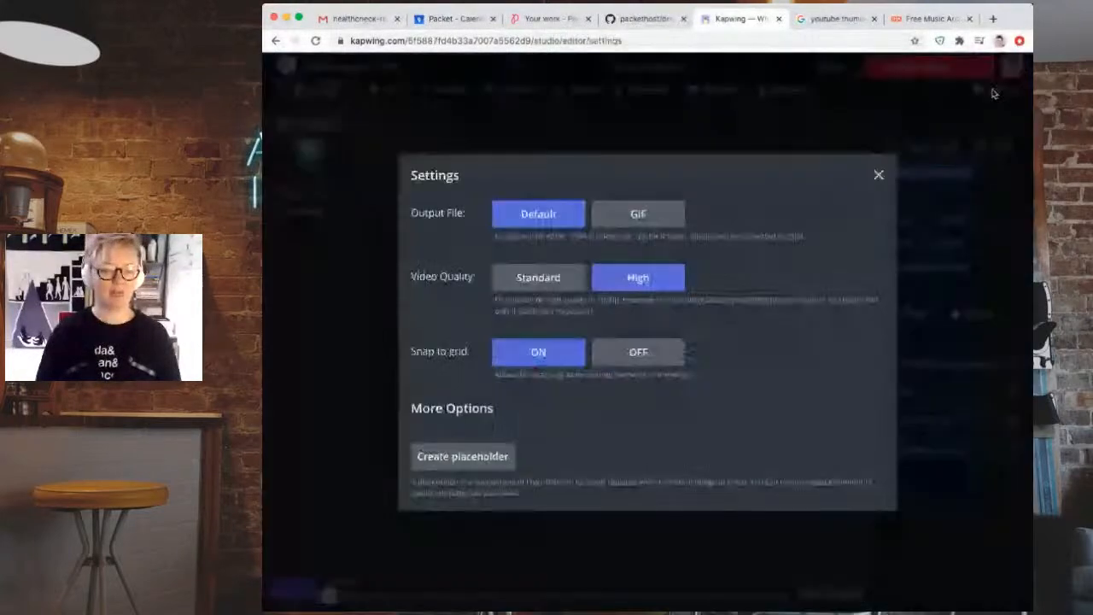
click(546, 279)
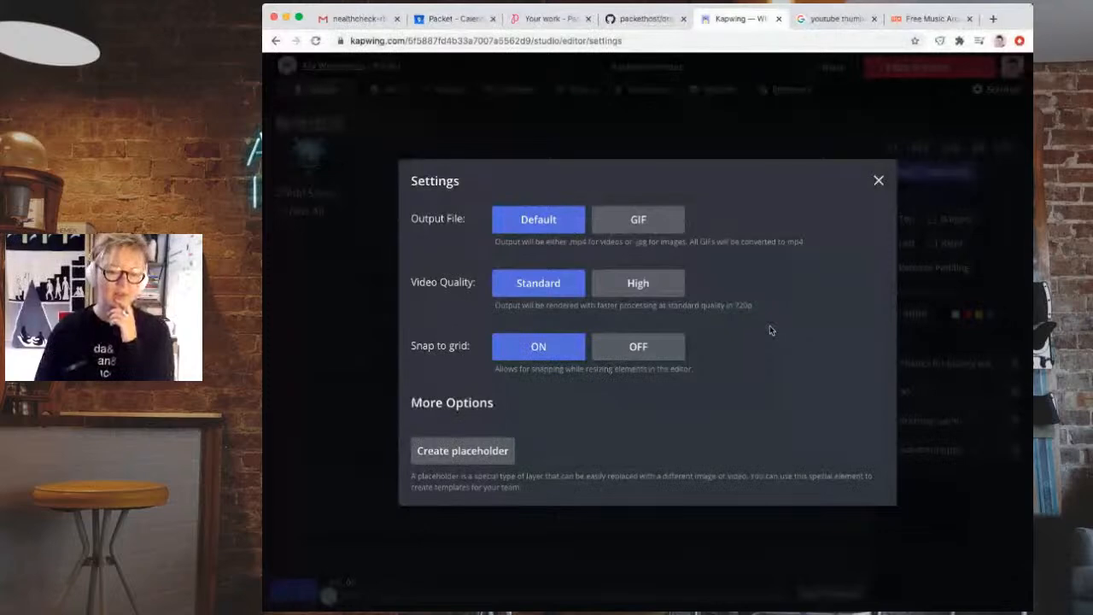
click(878, 183)
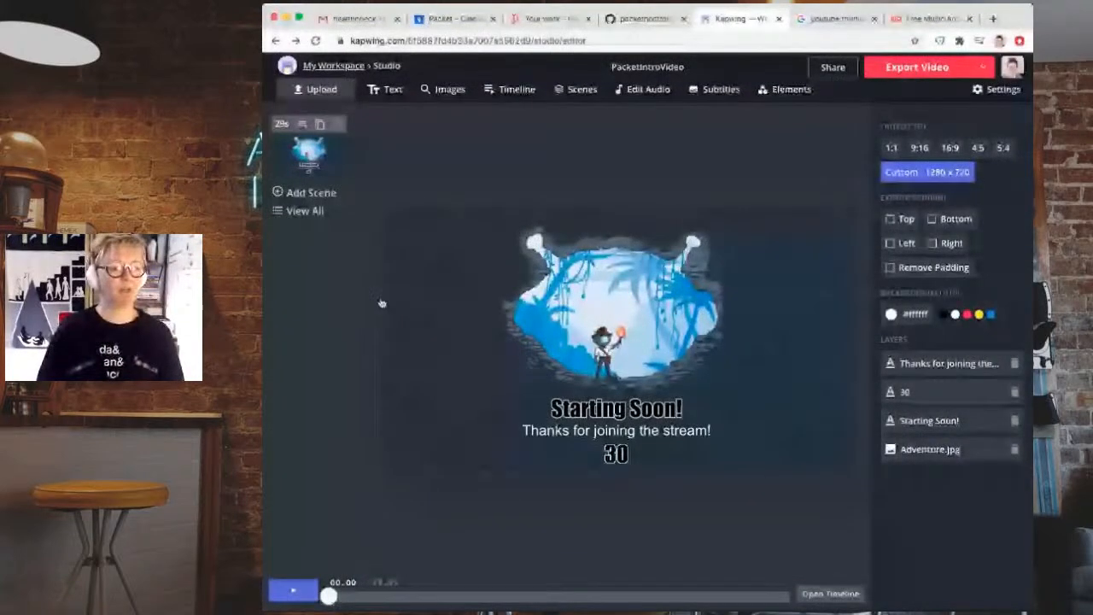
- Duplicate the first scene repeatedly to make about 30 copies for the countdown
click(321, 127)
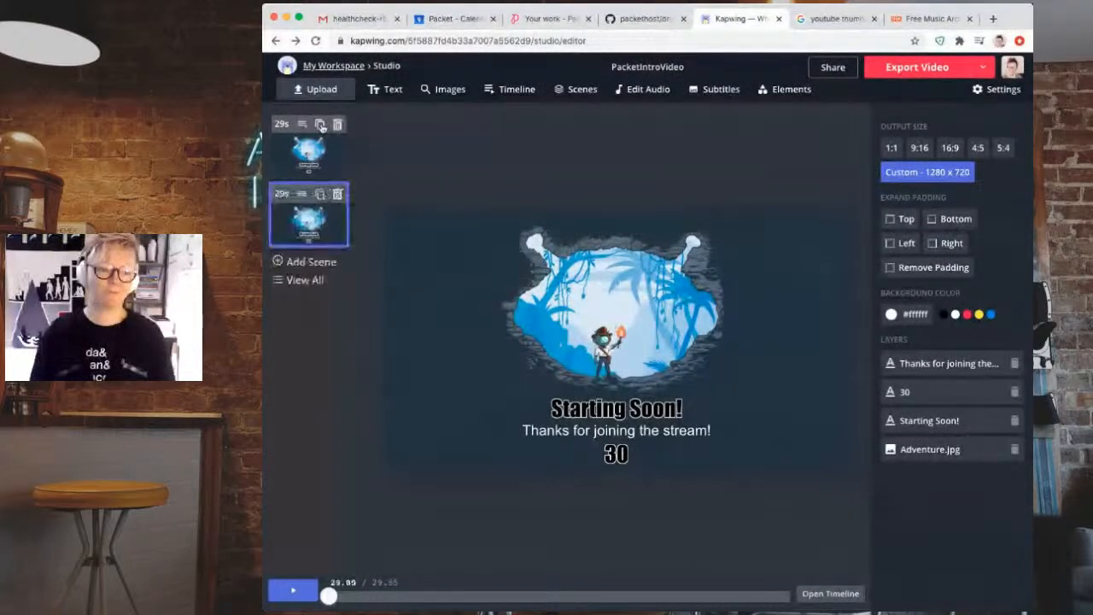
click(322, 127)
click(322, 127)
click(322, 127)
click(321, 127)
click(321, 126)
click(321, 126)
click(321, 126)
click(321, 126)
click(321, 126)
click(321, 126)
click(322, 126)
click(321, 126)
click(321, 127)
click(322, 126)
click(321, 126)
click(321, 127)
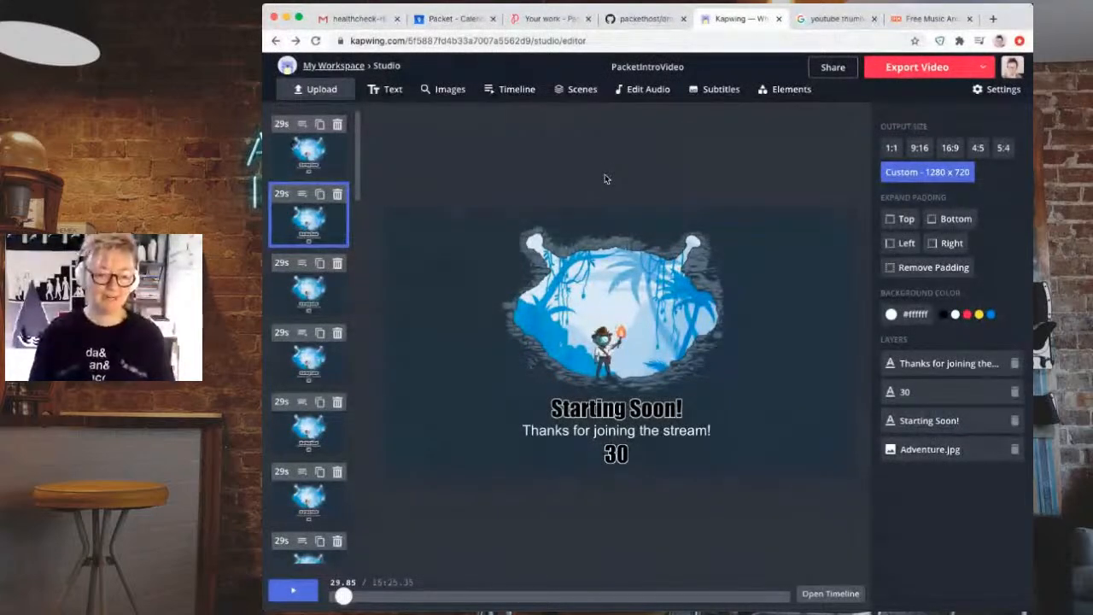
- Set the image duration of all scenes to 1 second
click(579, 91)
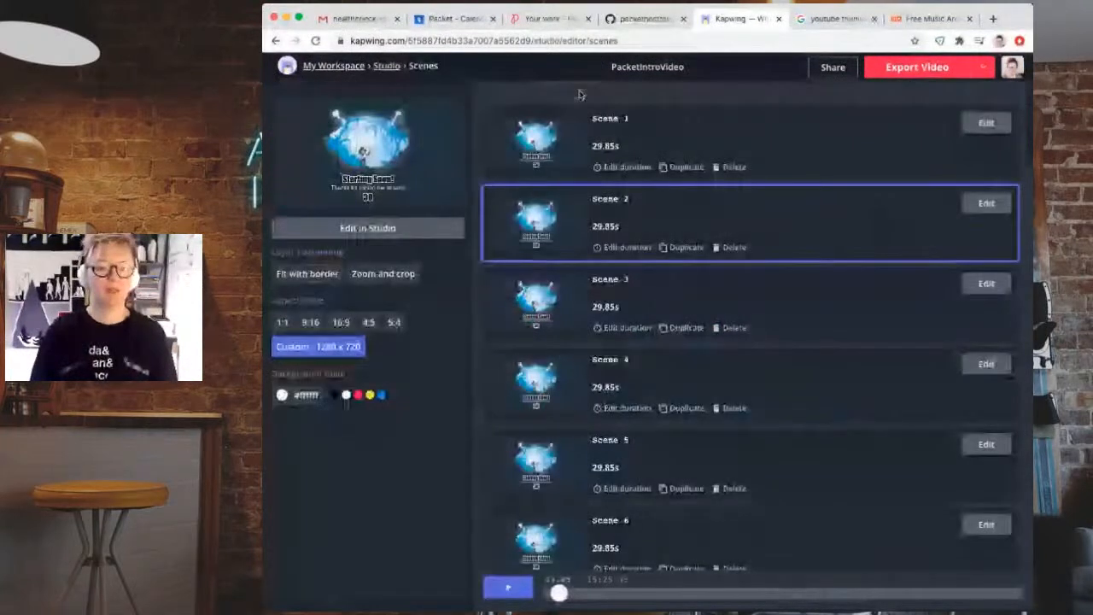
click(619, 169)
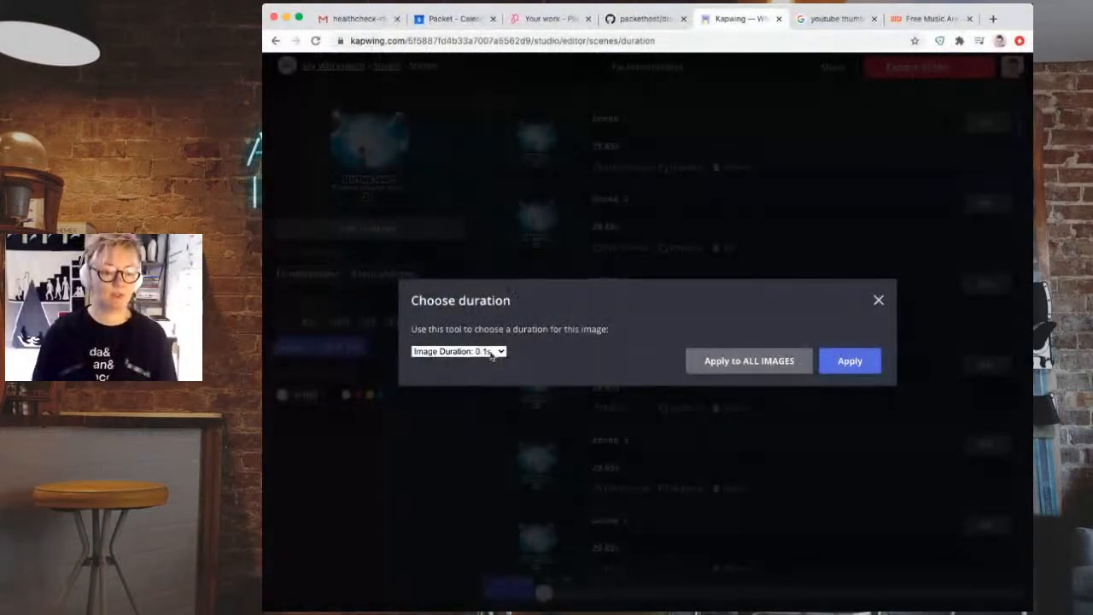
click(493, 423)
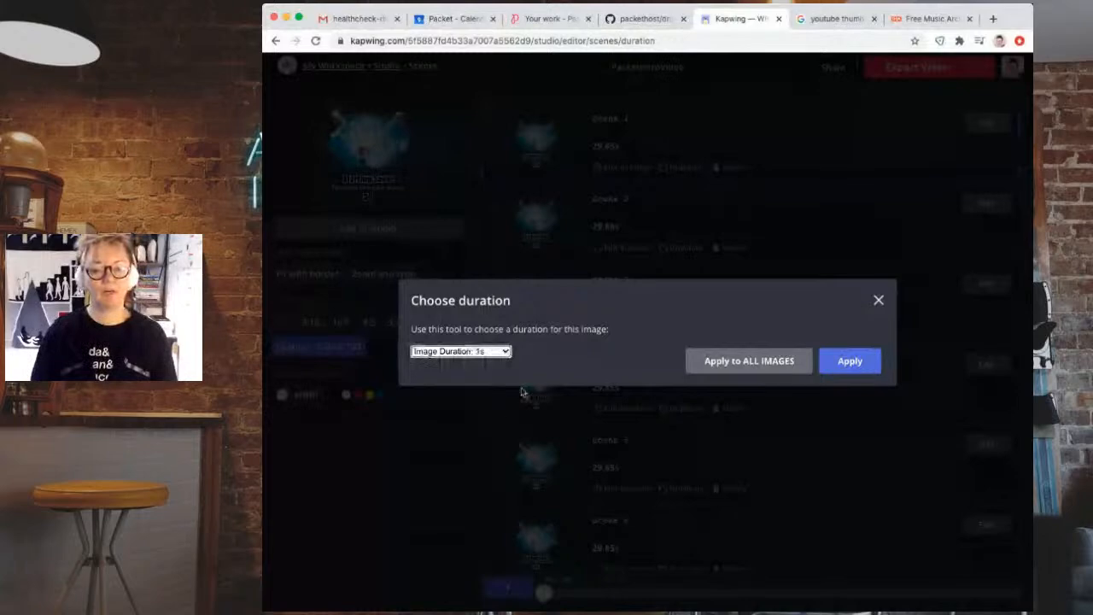
click(763, 362)
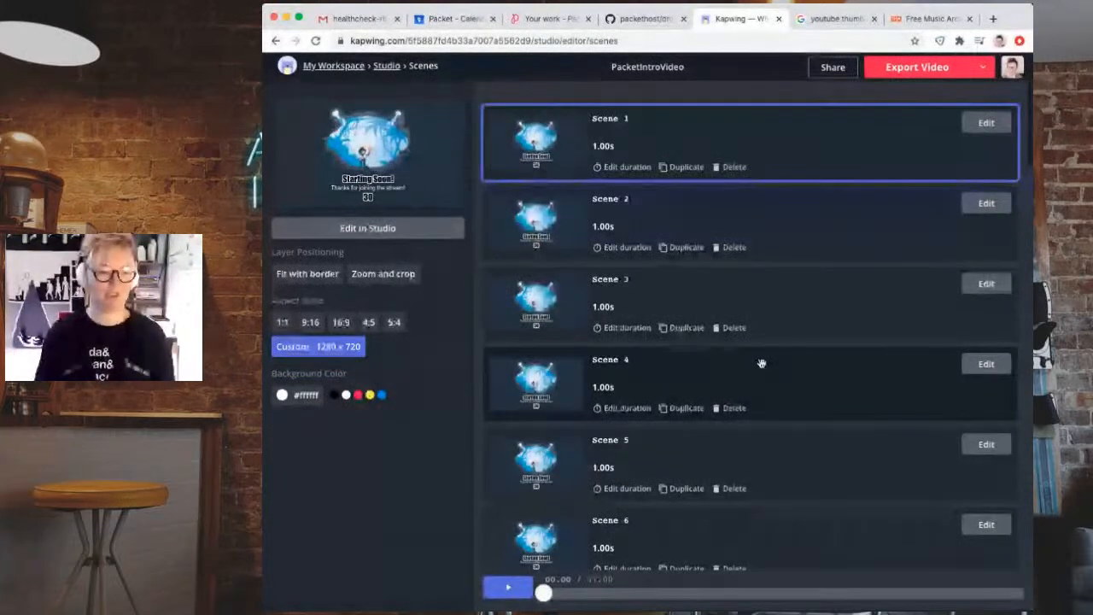
- Reopen the project in the studio, change the second scene's countdown text to 29, and compare it with the first scene
click(352, 230)
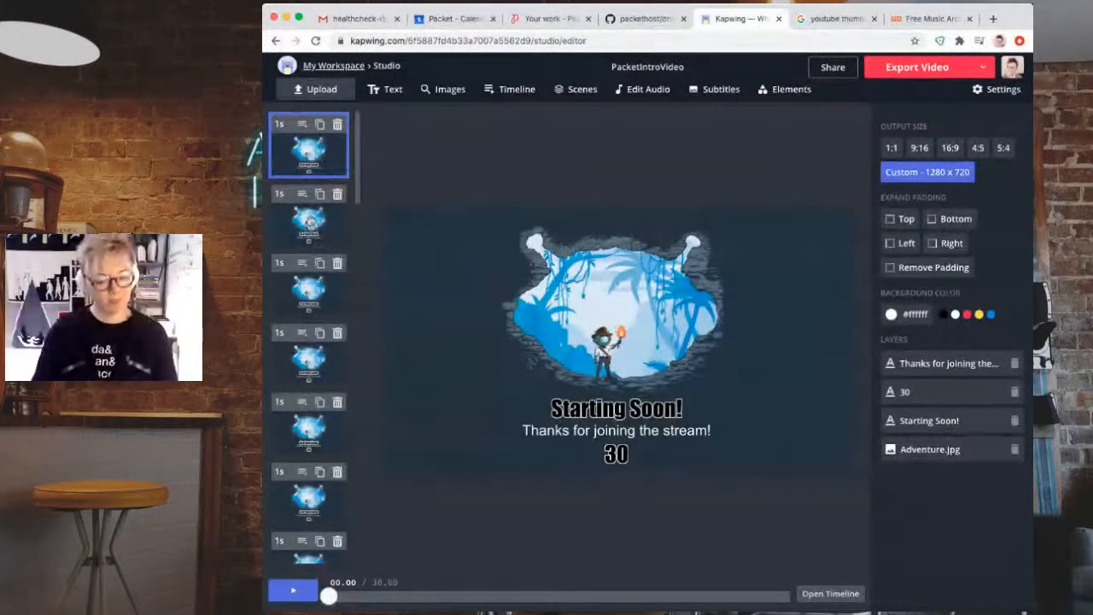
click(310, 220)
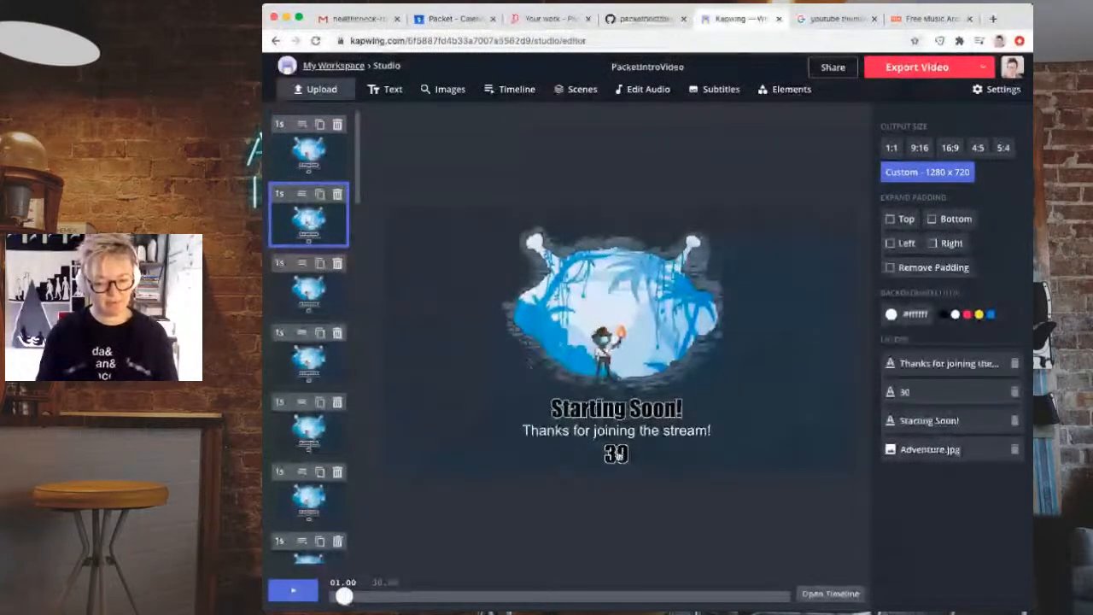
click(616, 454)
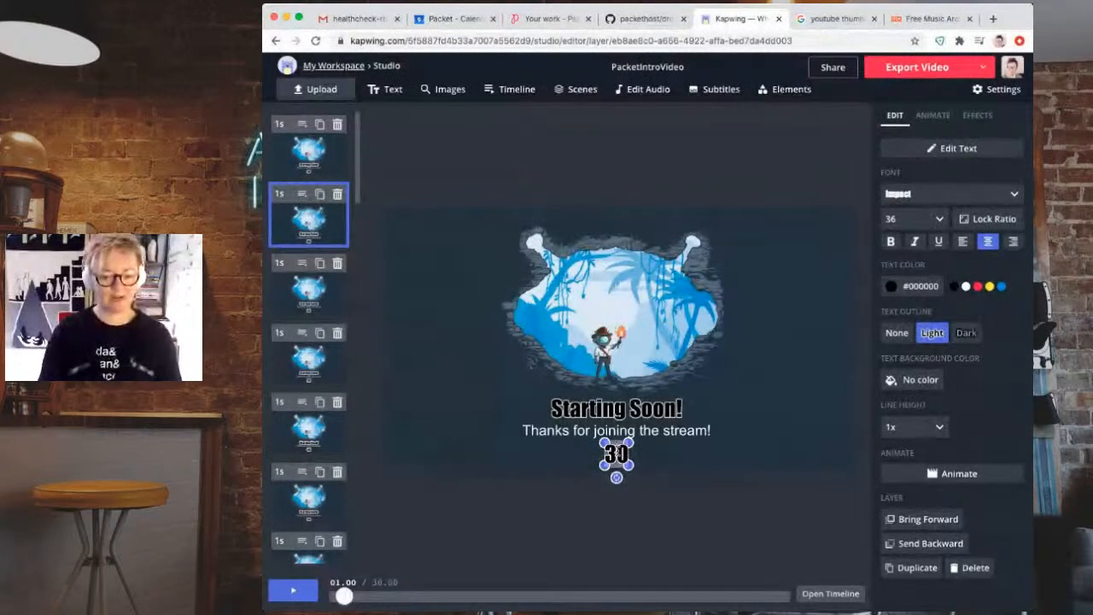
text(29)
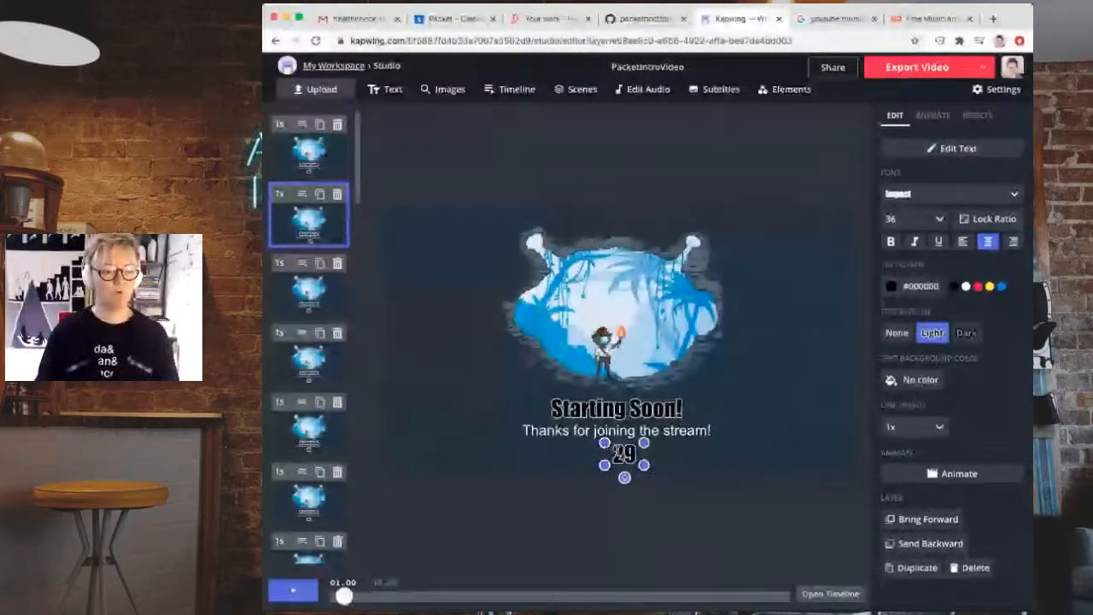
click(453, 515)
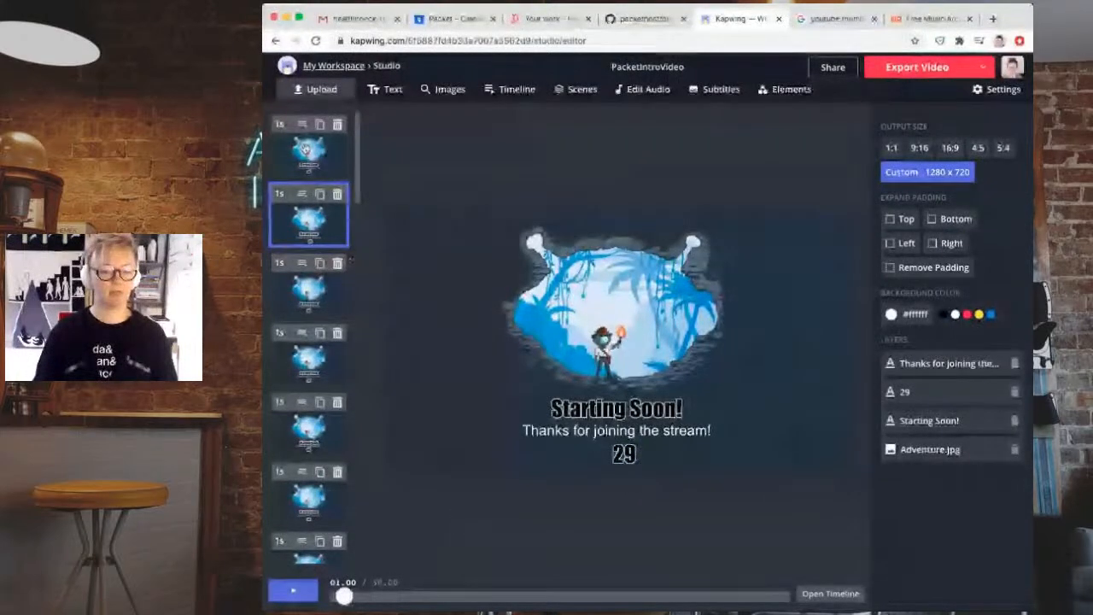
click(308, 154)
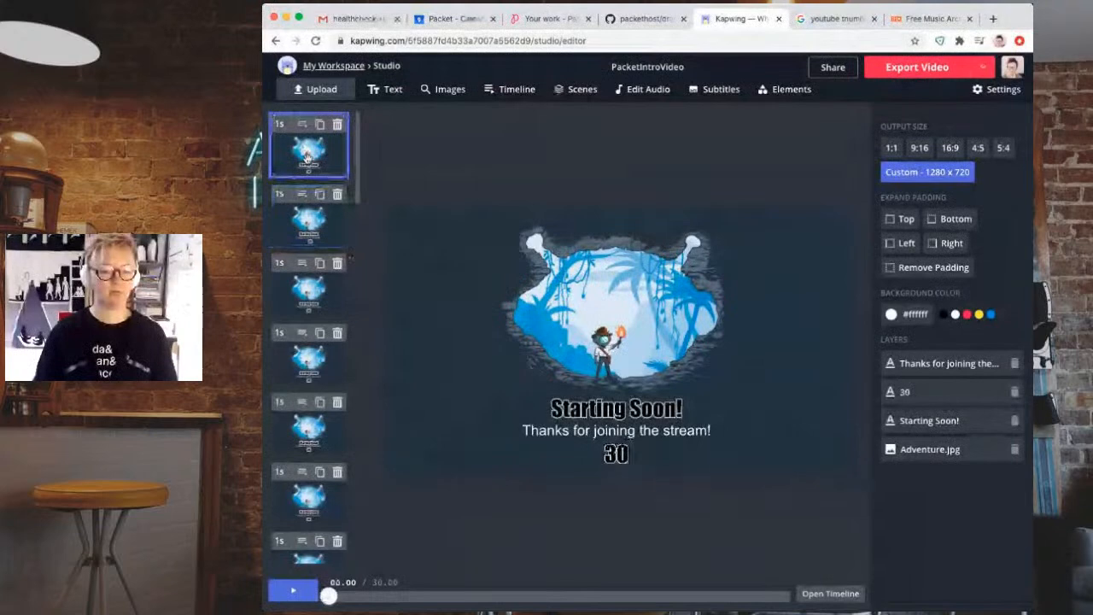
- Compare the position of the countdown number between the first and second scenes
click(318, 195)
click(309, 168)
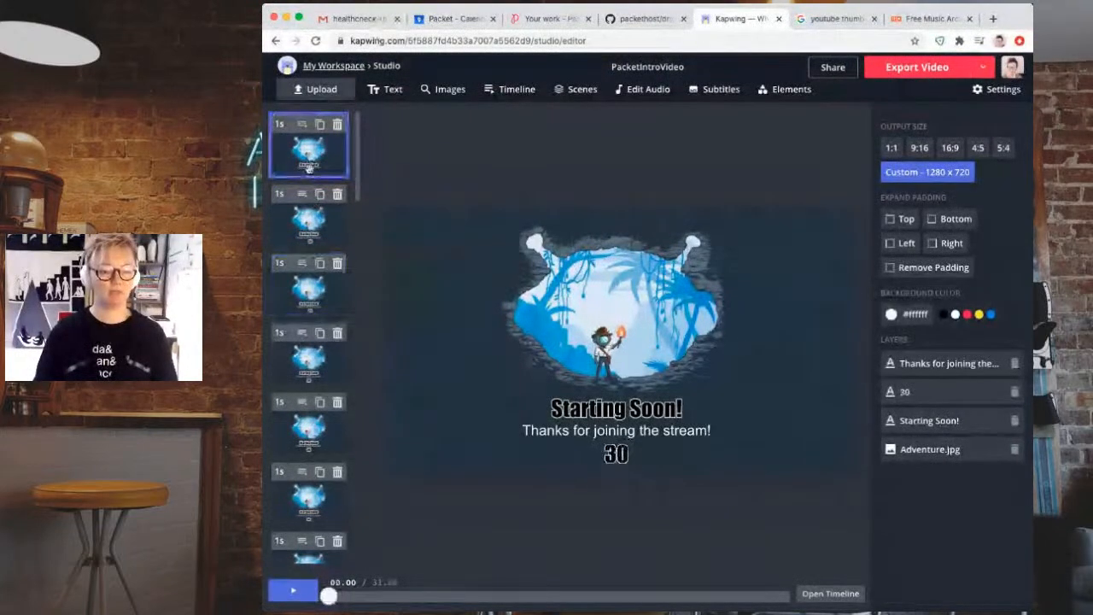
click(311, 214)
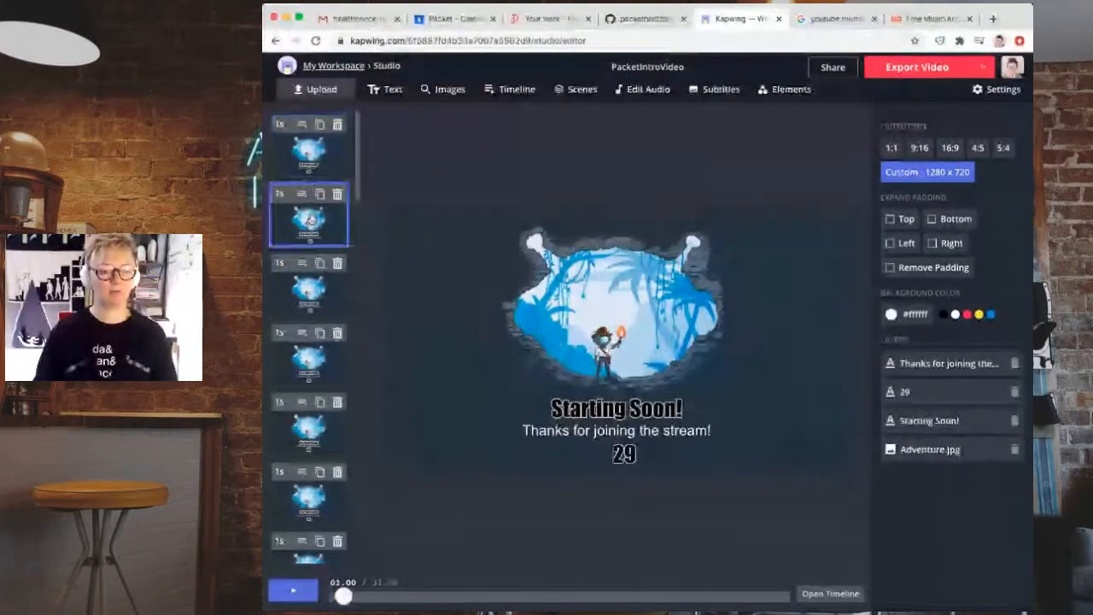
click(309, 161)
click(310, 217)
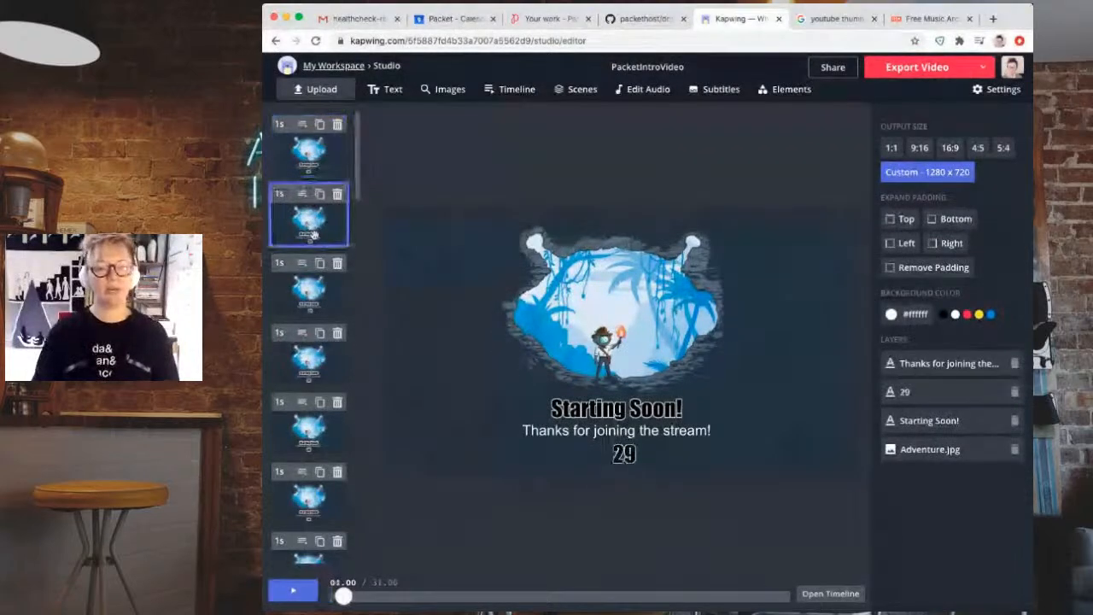
click(307, 158)
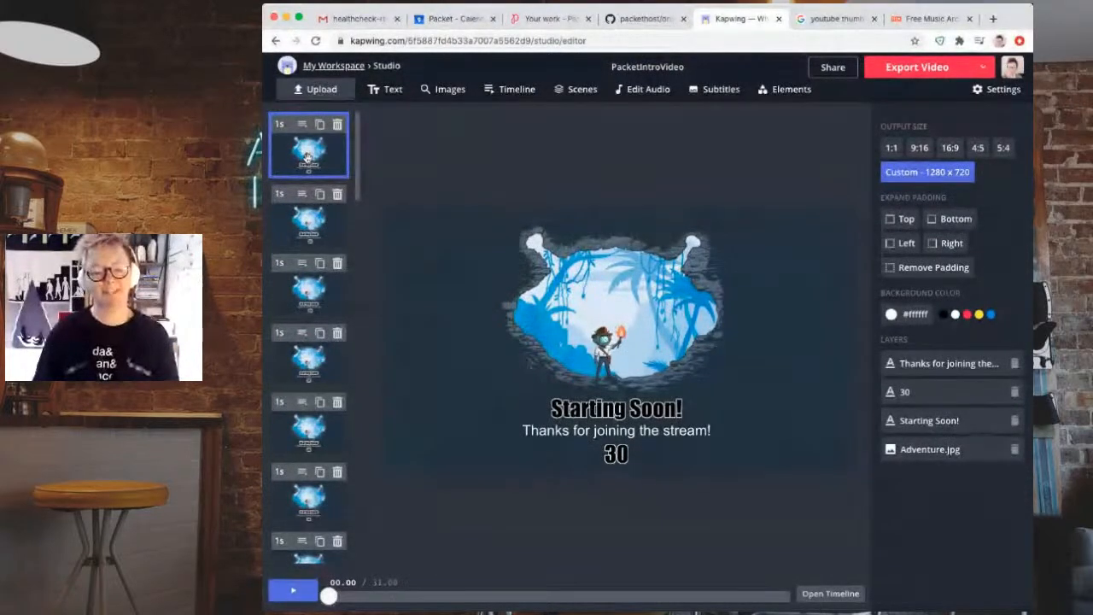
- Change the first scene's countdown text to 29 and recentre it beneath the "Thanks for joining the stream!" line
click(617, 454)
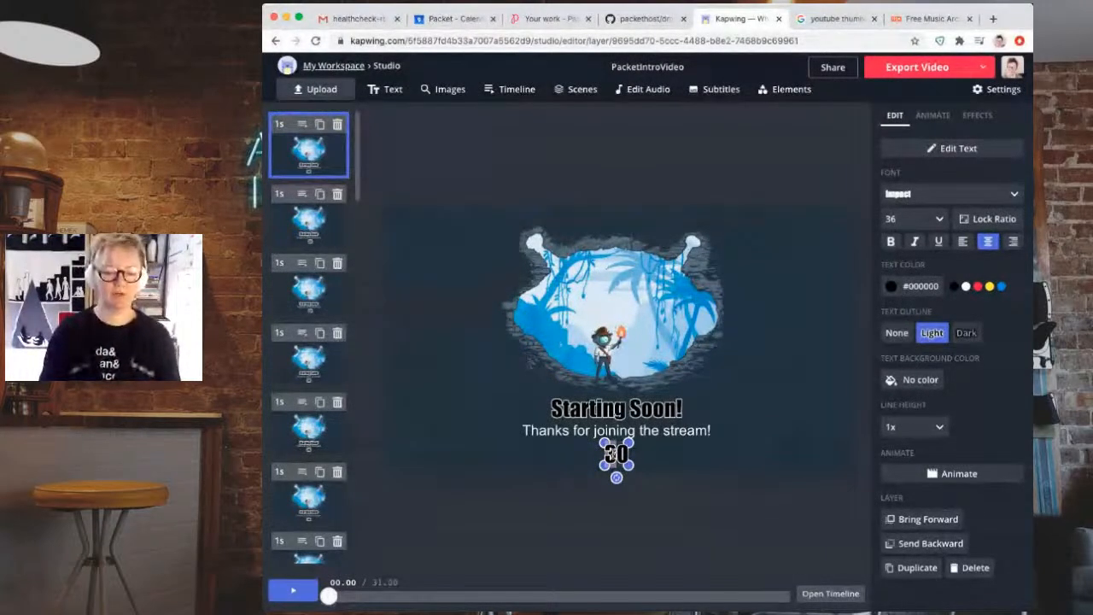
text(2)
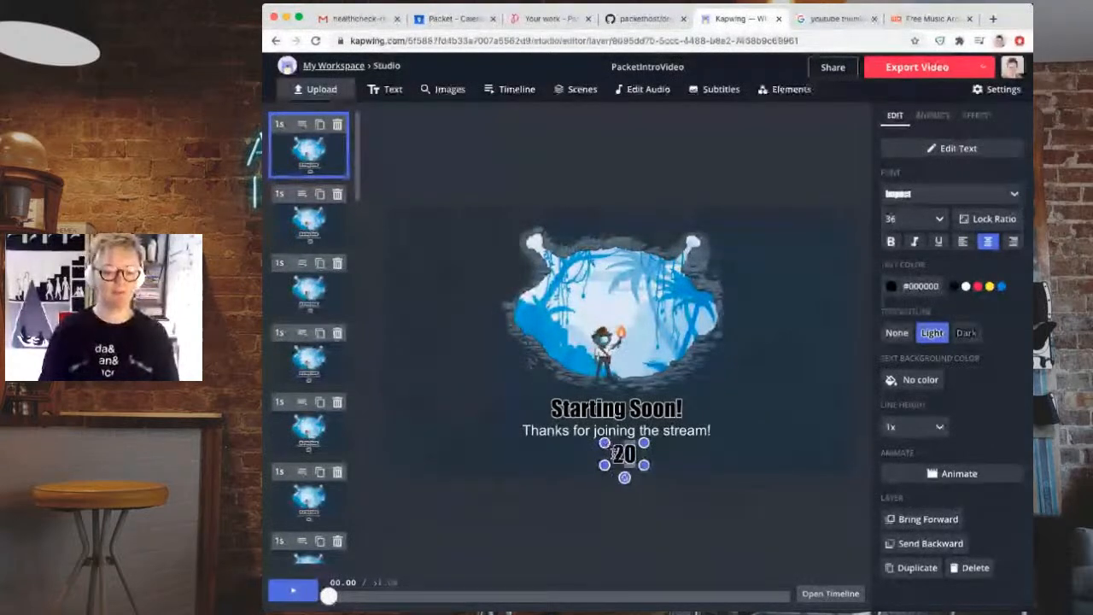
text(9)
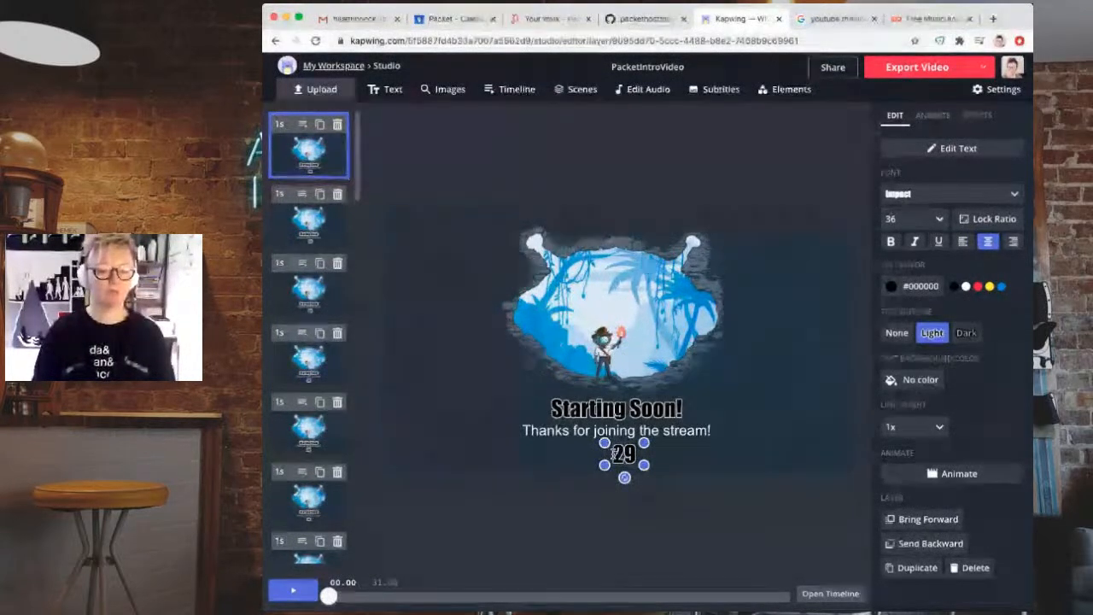
click(468, 401)
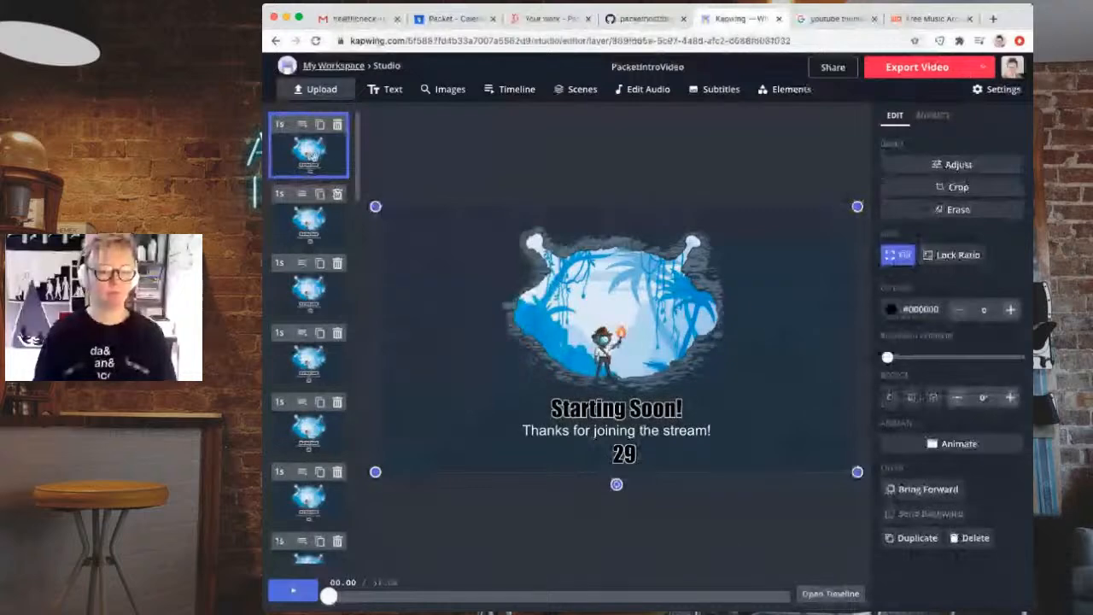
key(Escape)
mouse_move(623, 457)
mouse_down()
mouse_move(598, 459)
mouse_move(616, 455)
mouse_up()
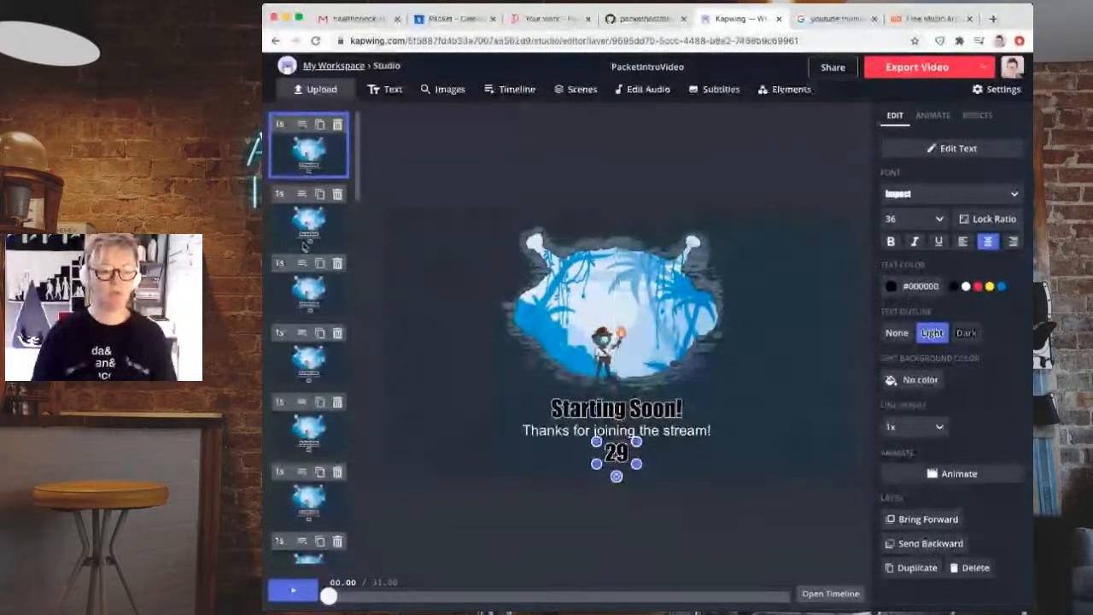
- Delete all the duplicated scenes so that only the first scene is left
click(337, 195)
click(337, 195)
click(337, 195)
click(338, 194)
click(337, 194)
click(338, 195)
click(337, 195)
click(338, 194)
click(337, 195)
click(338, 195)
click(337, 195)
click(338, 195)
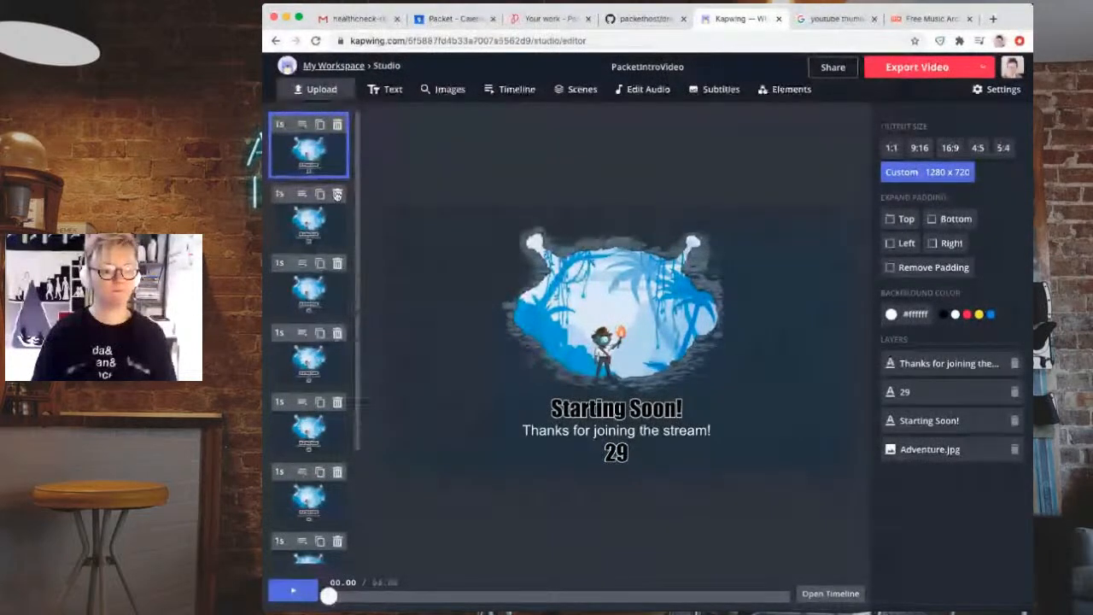
click(338, 195)
click(338, 195)
click(337, 195)
click(337, 194)
click(337, 194)
click(338, 195)
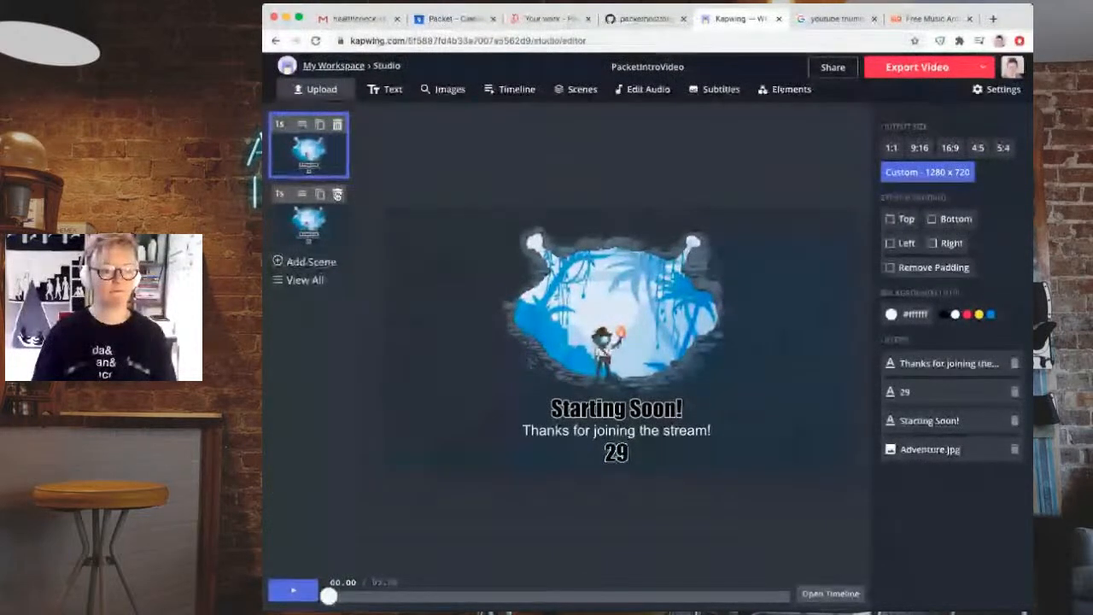
click(337, 195)
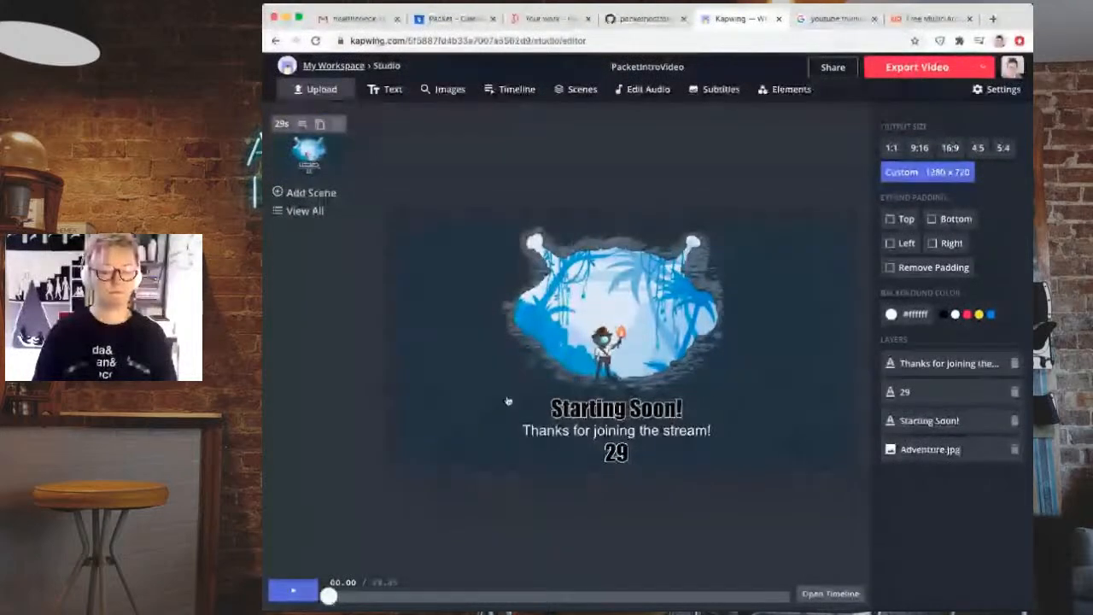
- Set the remaining scene's countdown text to 30 and centre it beneath the thank-you line
click(612, 451)
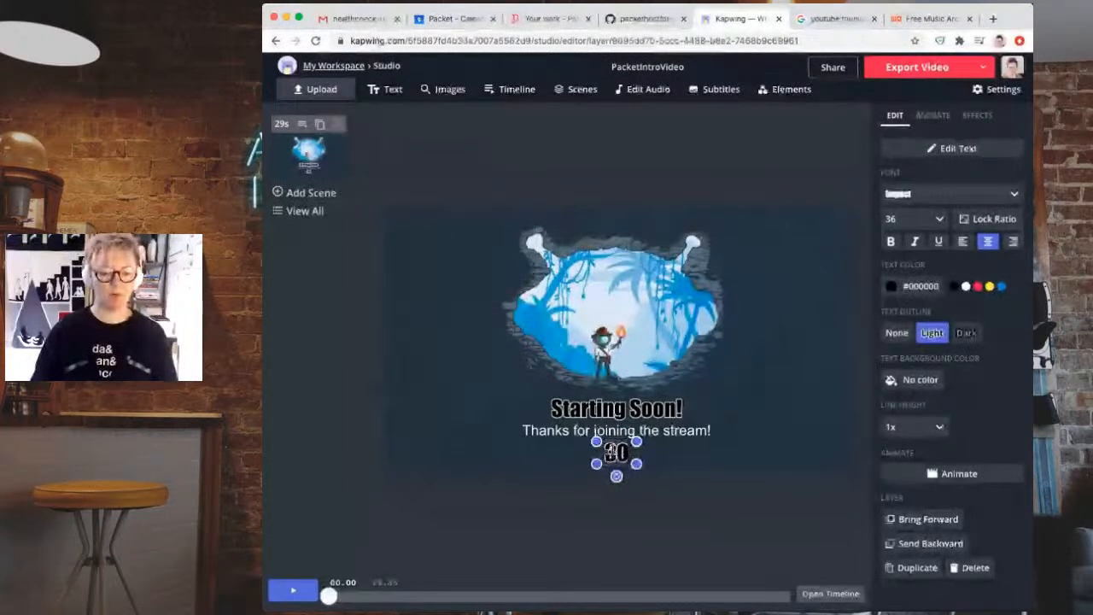
click(476, 439)
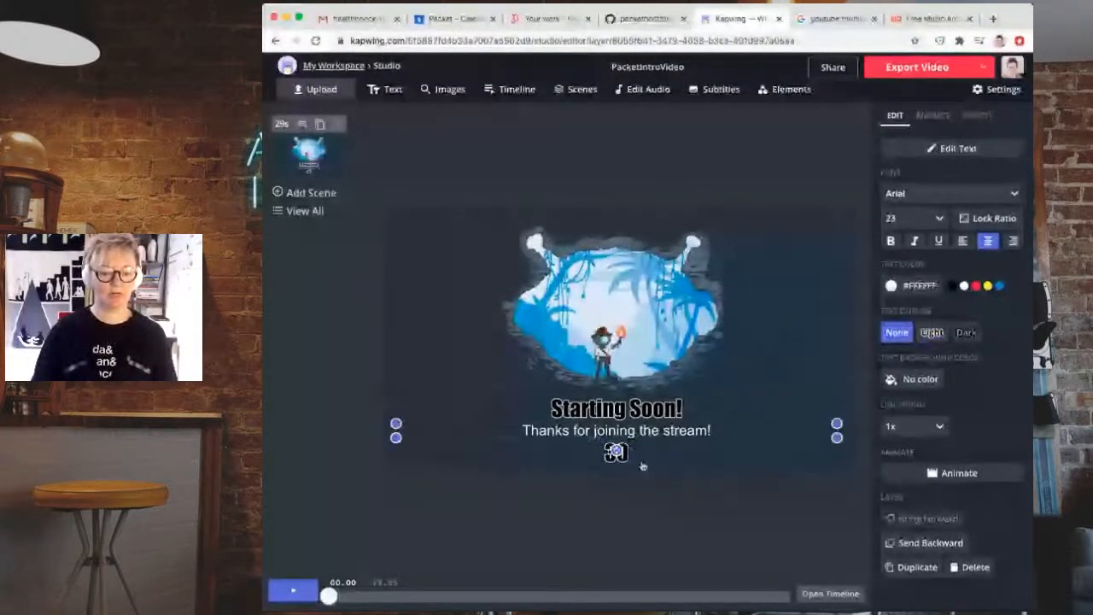
click(624, 457)
drag(614, 454, 616, 456)
click(415, 503)
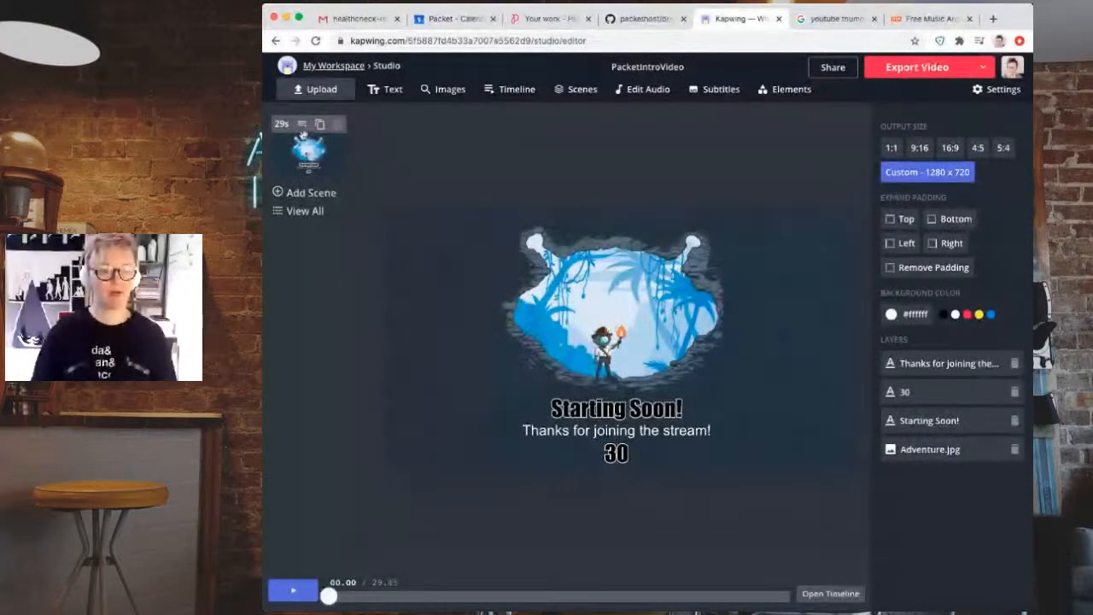
- Duplicate the scene, change the copy's countdown text to 29, and compare its alignment with the first scene
click(320, 125)
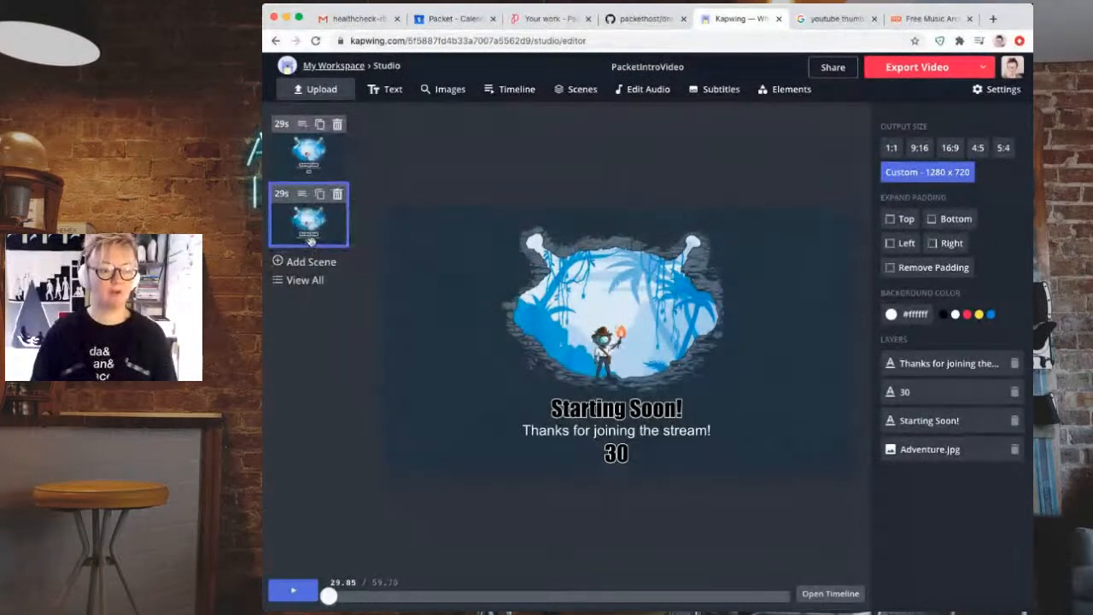
click(616, 457)
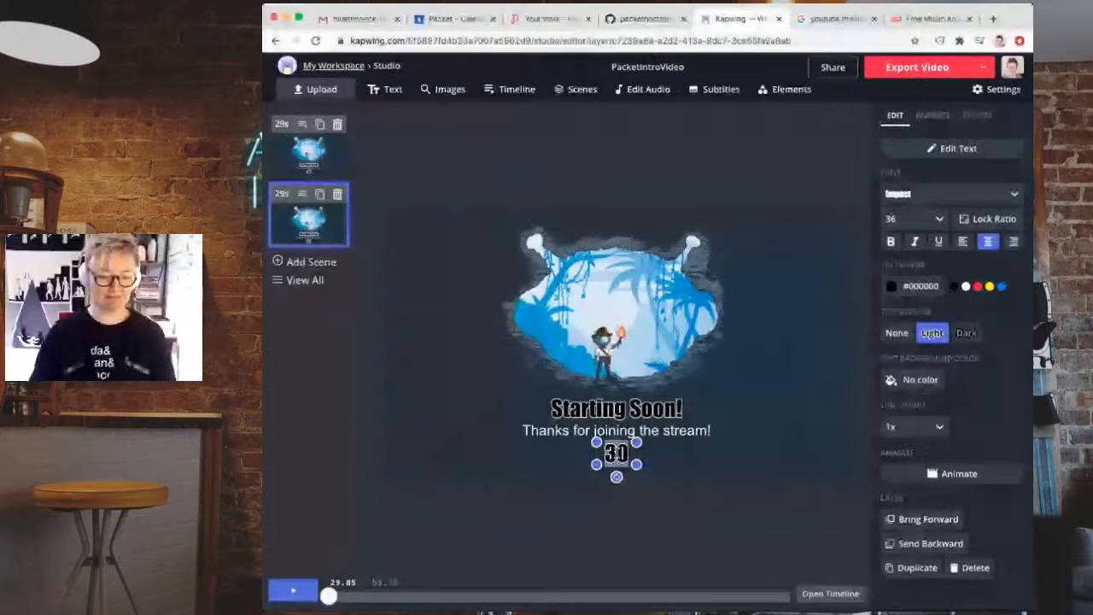
click(549, 501)
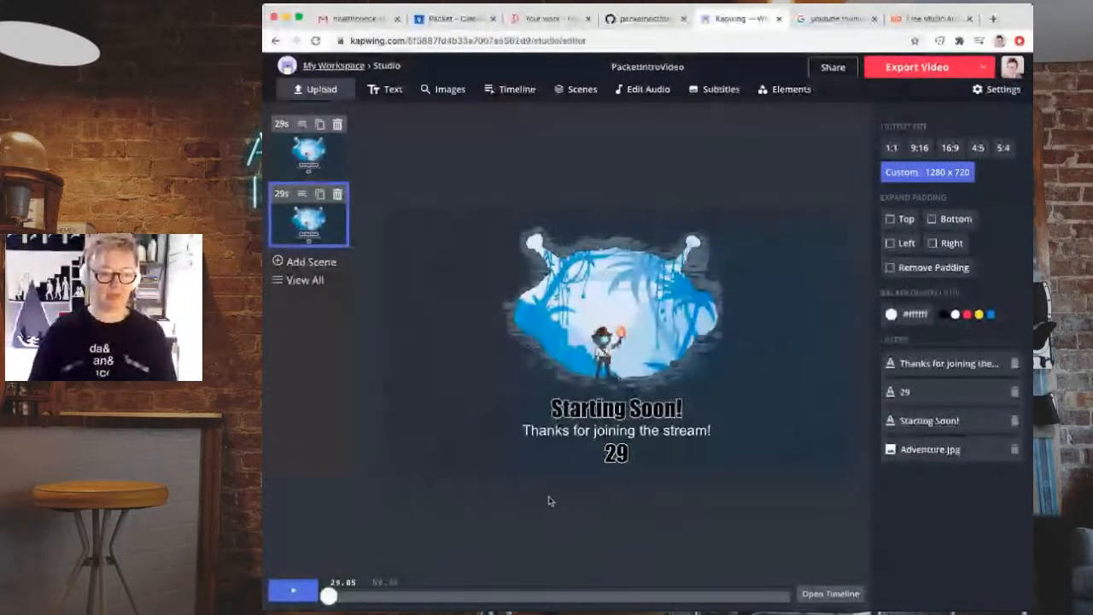
click(323, 157)
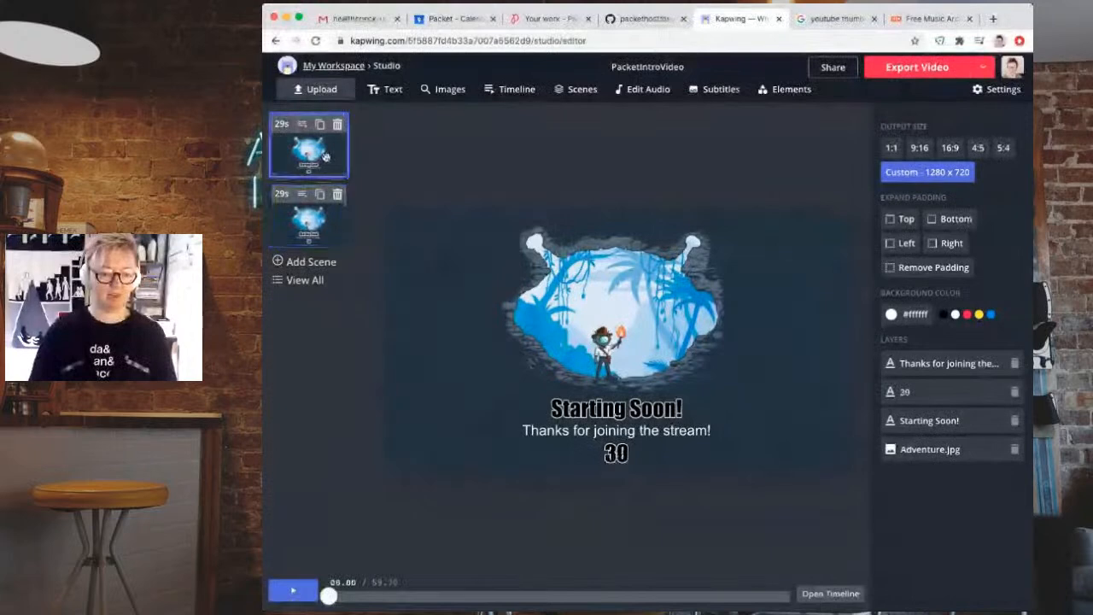
click(318, 235)
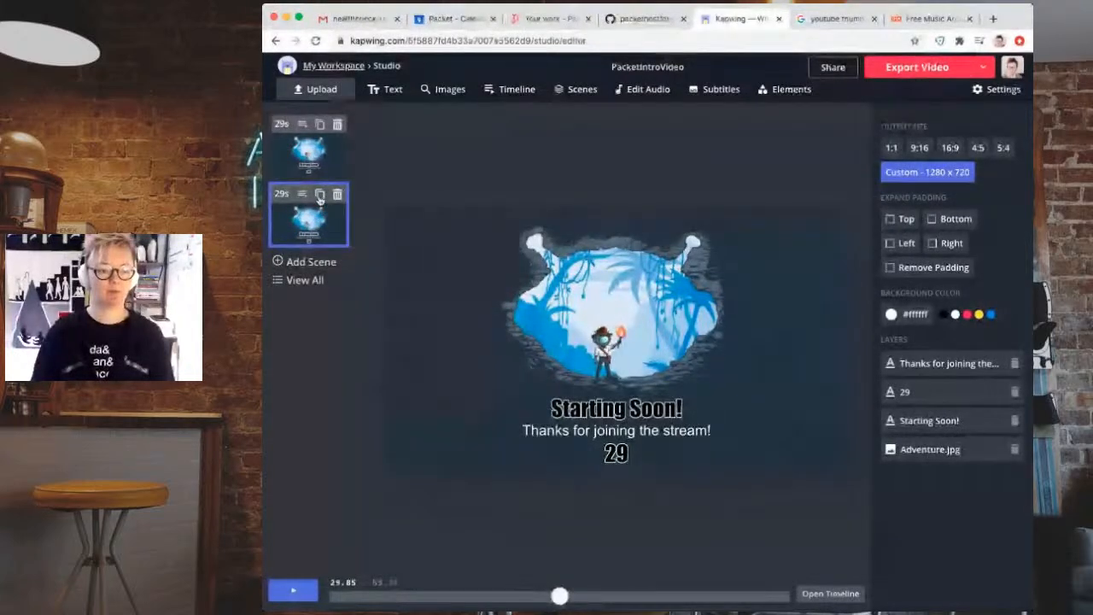
- Duplicate the second scene, the one showing 29, six times
click(320, 197)
click(321, 197)
click(320, 197)
click(321, 197)
click(320, 197)
click(321, 197)
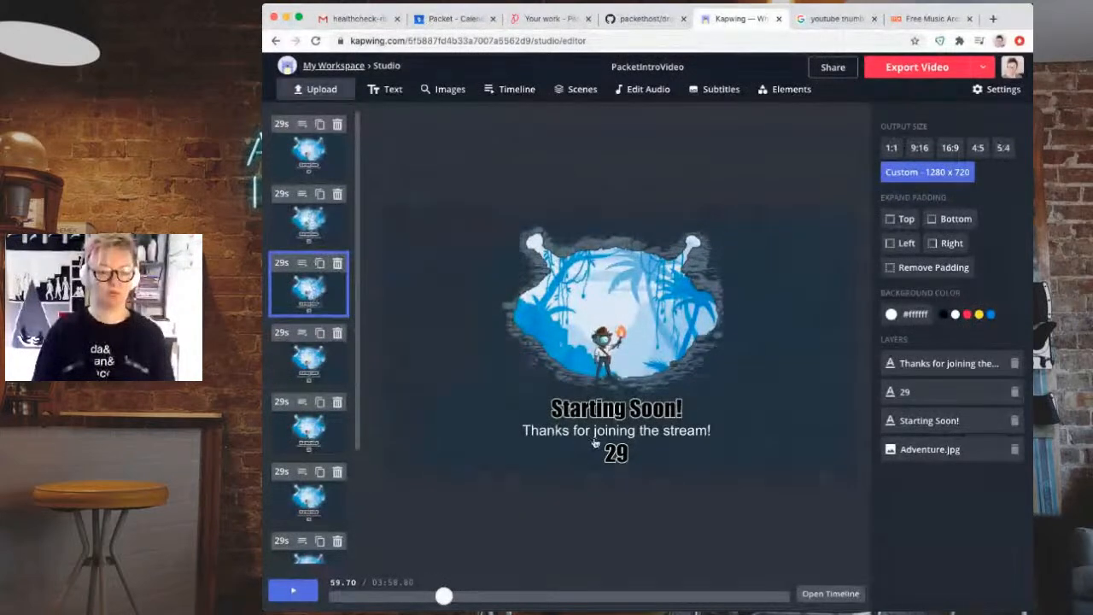
- Change the countdown text to 28 in the third scene and to 27 in the fourth scene
click(616, 455)
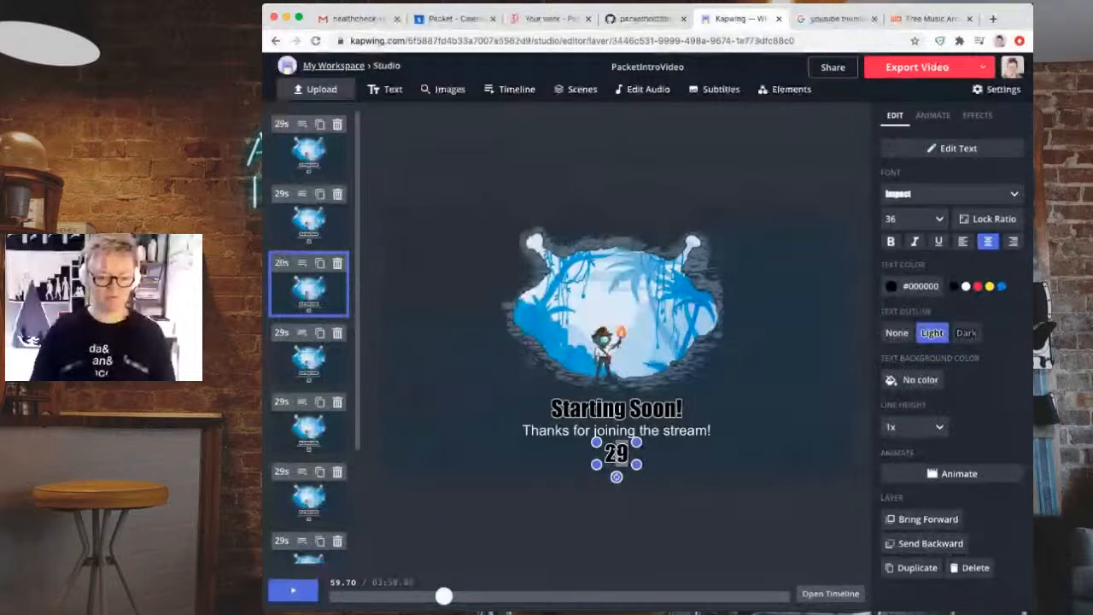
click(568, 518)
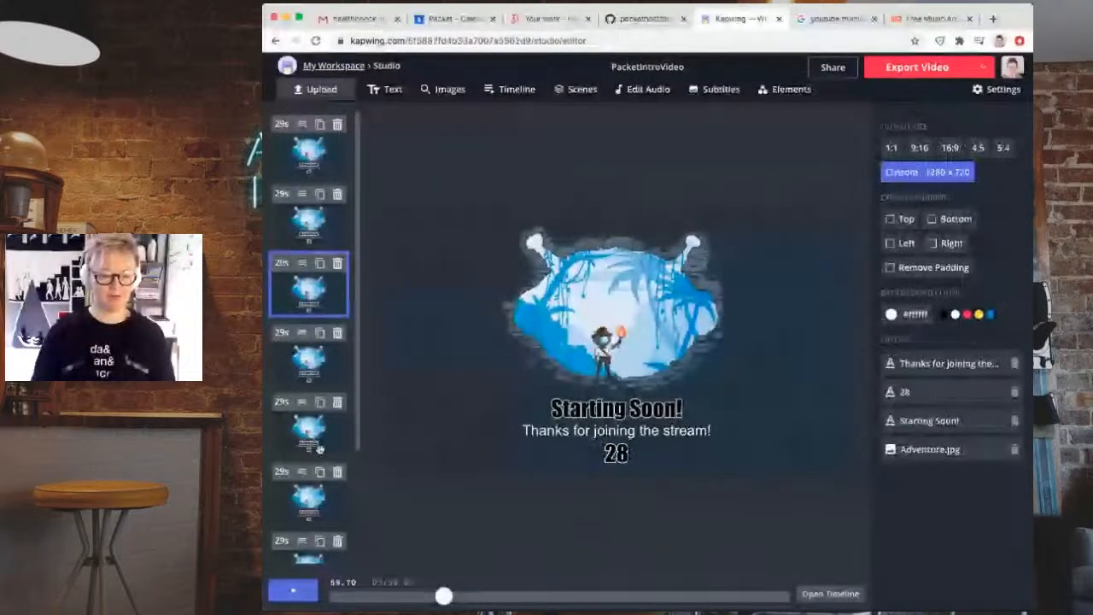
click(289, 357)
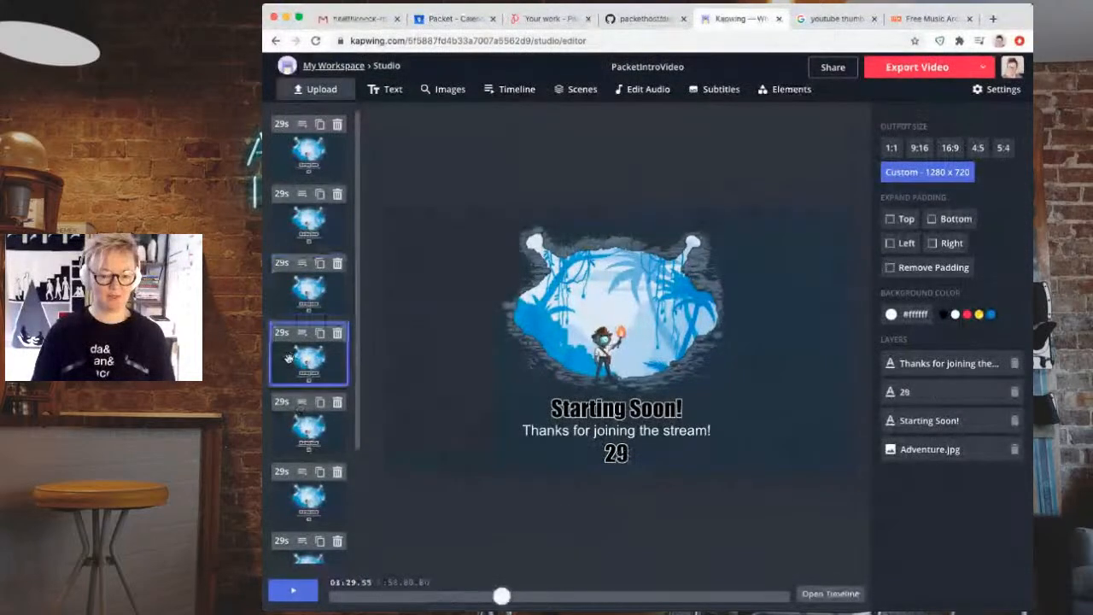
click(623, 454)
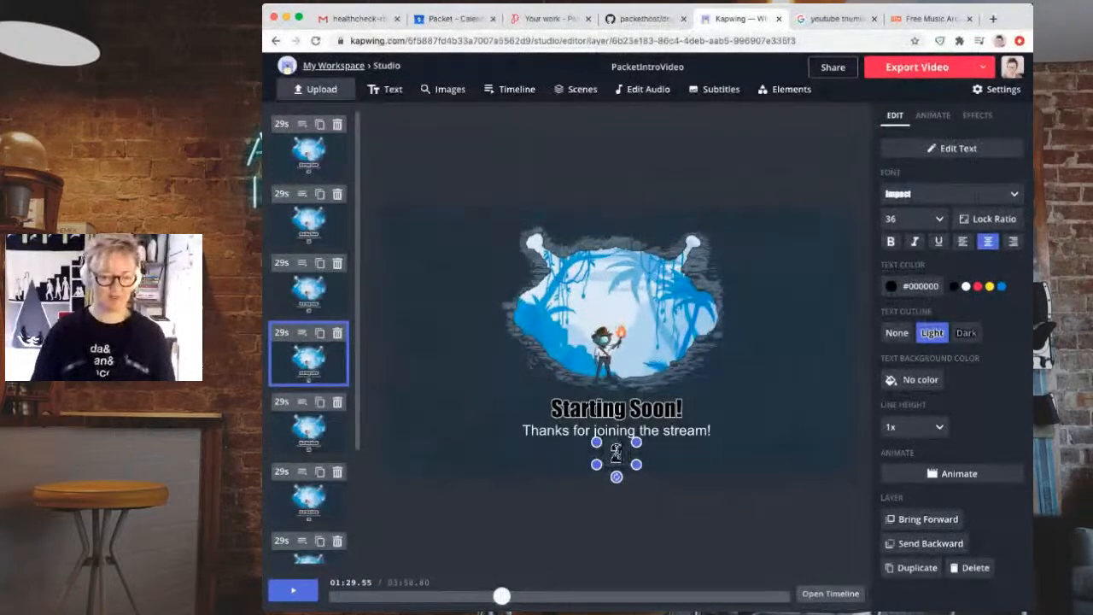
click(546, 535)
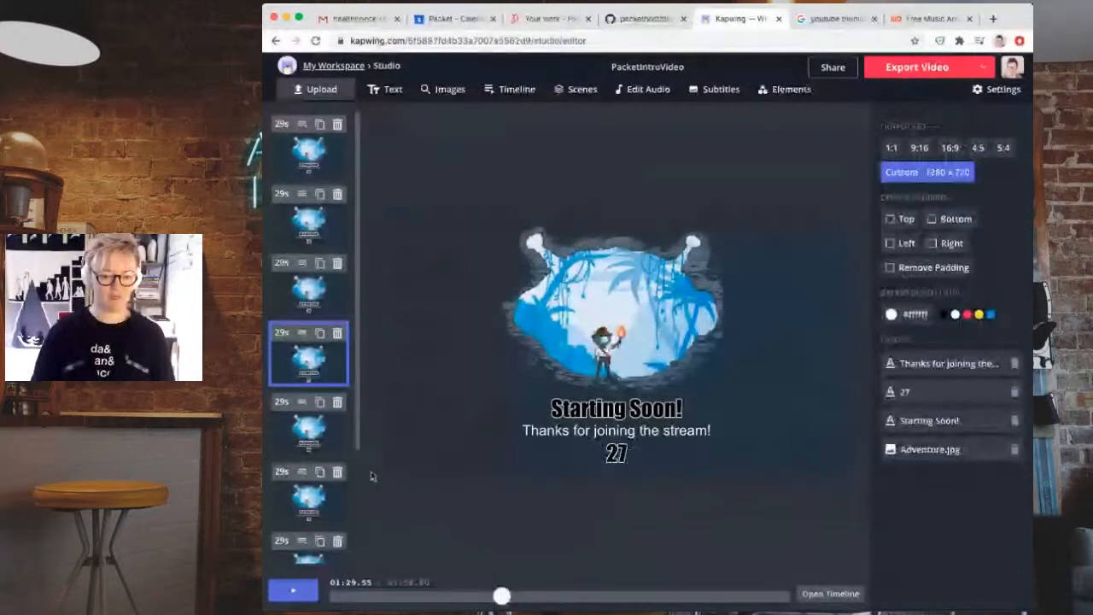
- Check the countdown number's alignment across the first five scenes and play the video from the first scene
click(298, 416)
click(307, 369)
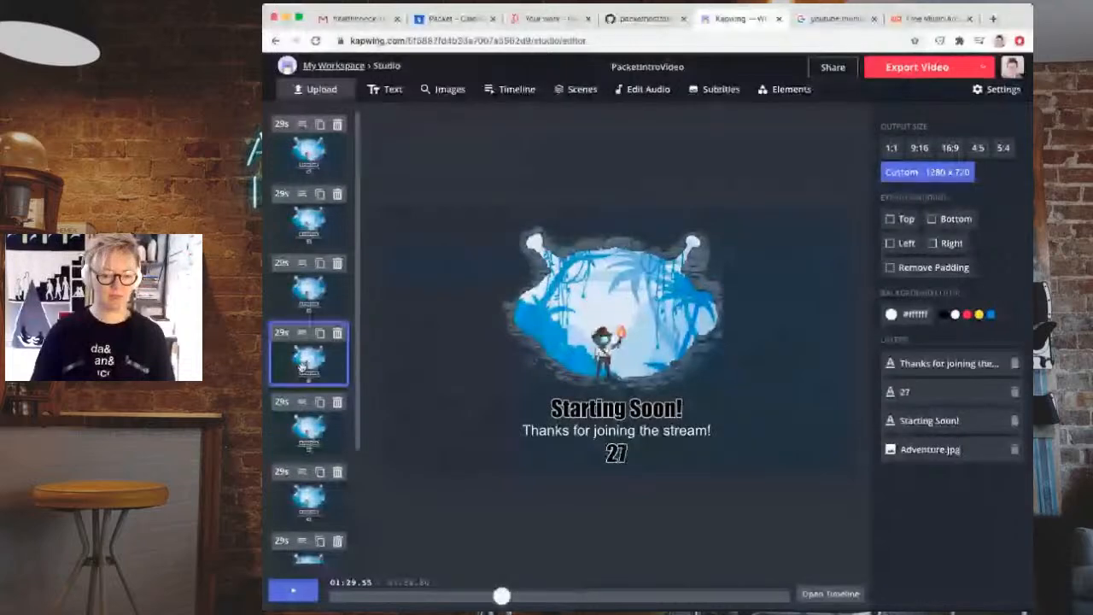
click(309, 424)
click(307, 362)
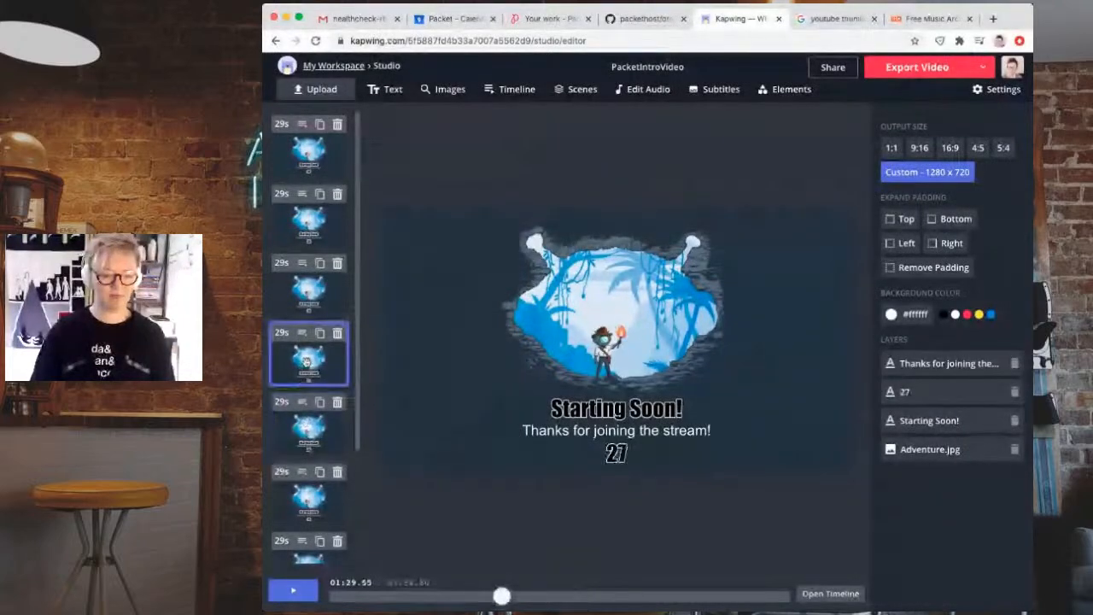
click(308, 294)
click(297, 221)
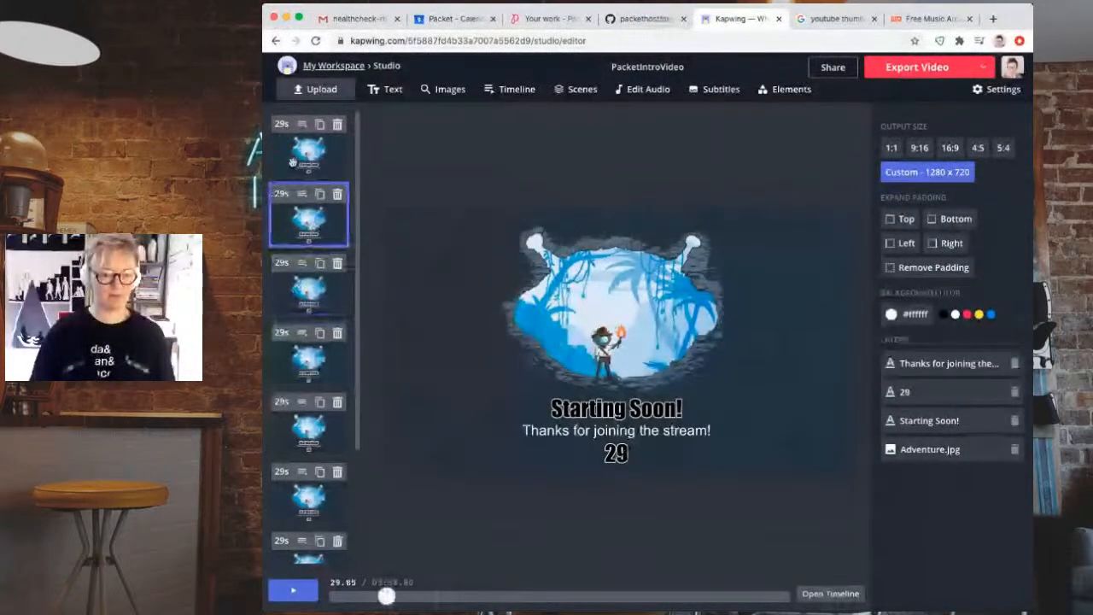
click(292, 159)
click(308, 591)
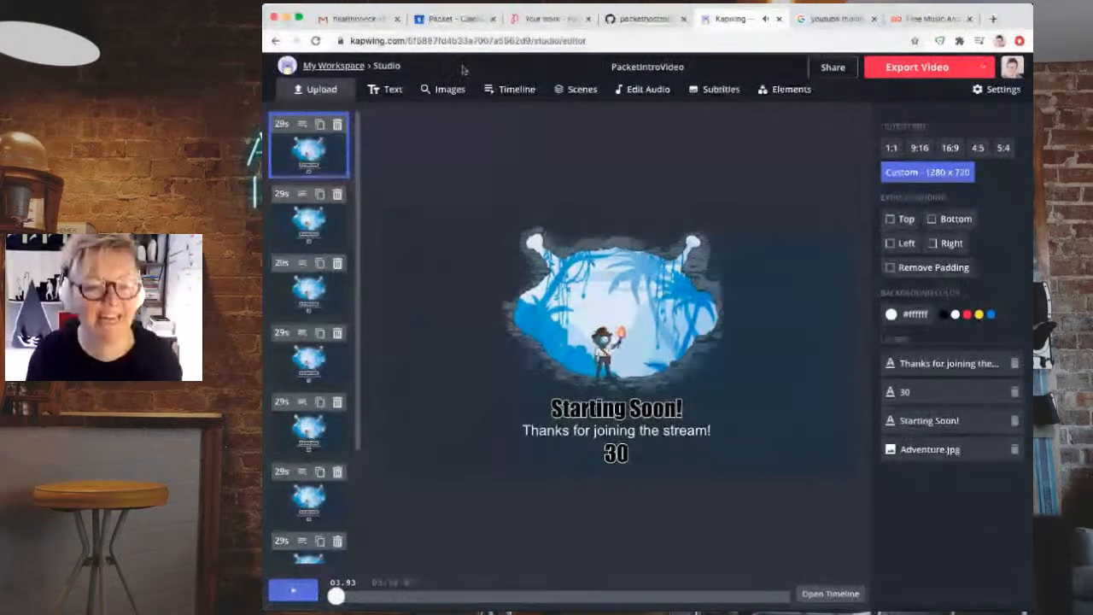
- Set the image duration of all scenes to 1 second and play the countdown preview in the studio
click(580, 90)
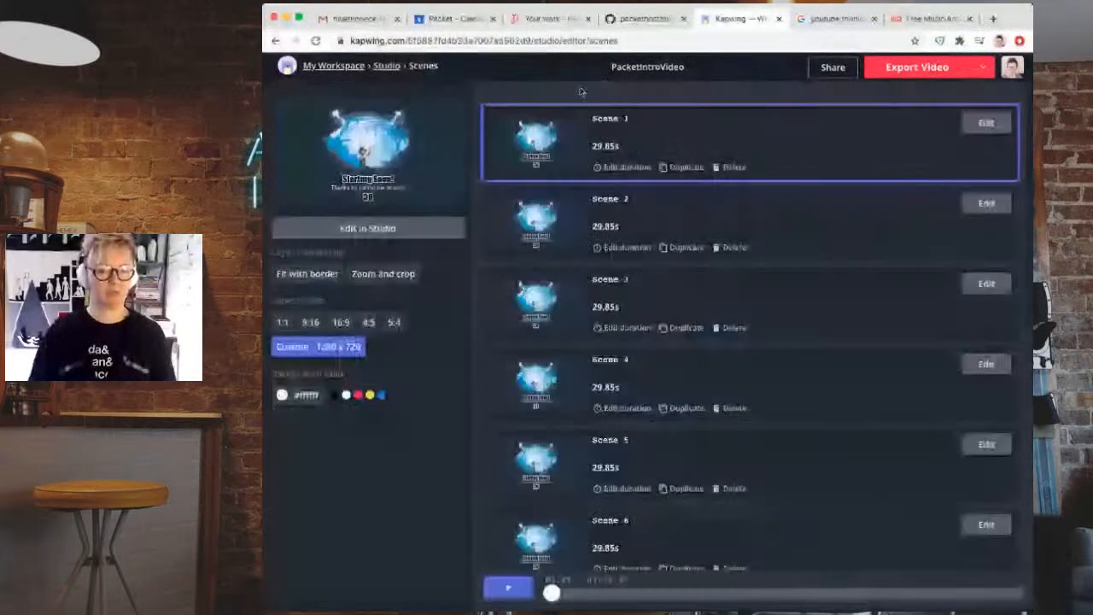
click(594, 168)
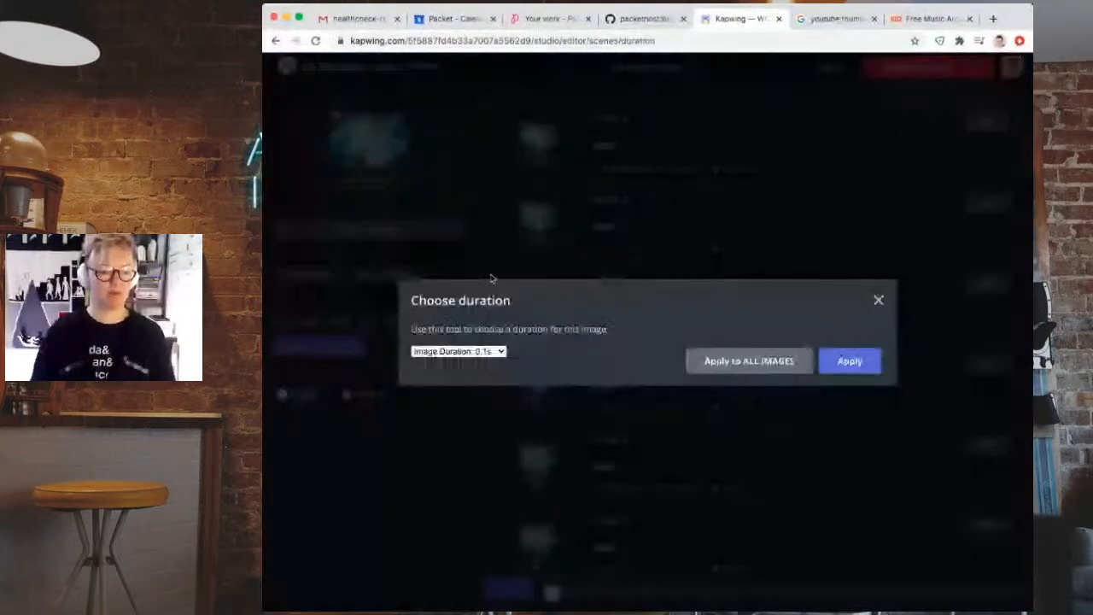
click(501, 353)
click(491, 422)
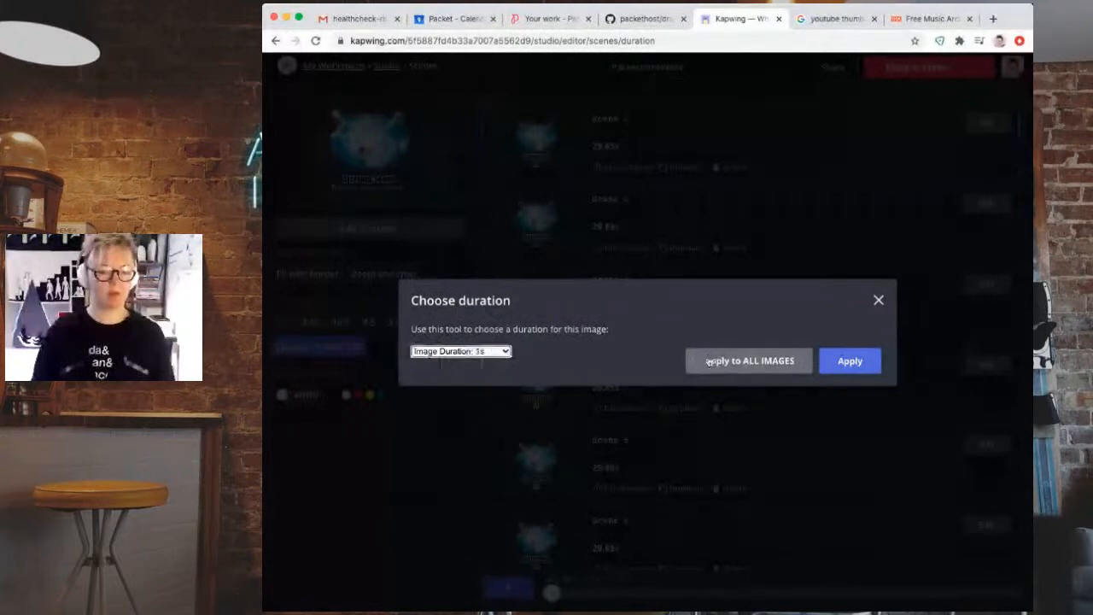
click(730, 362)
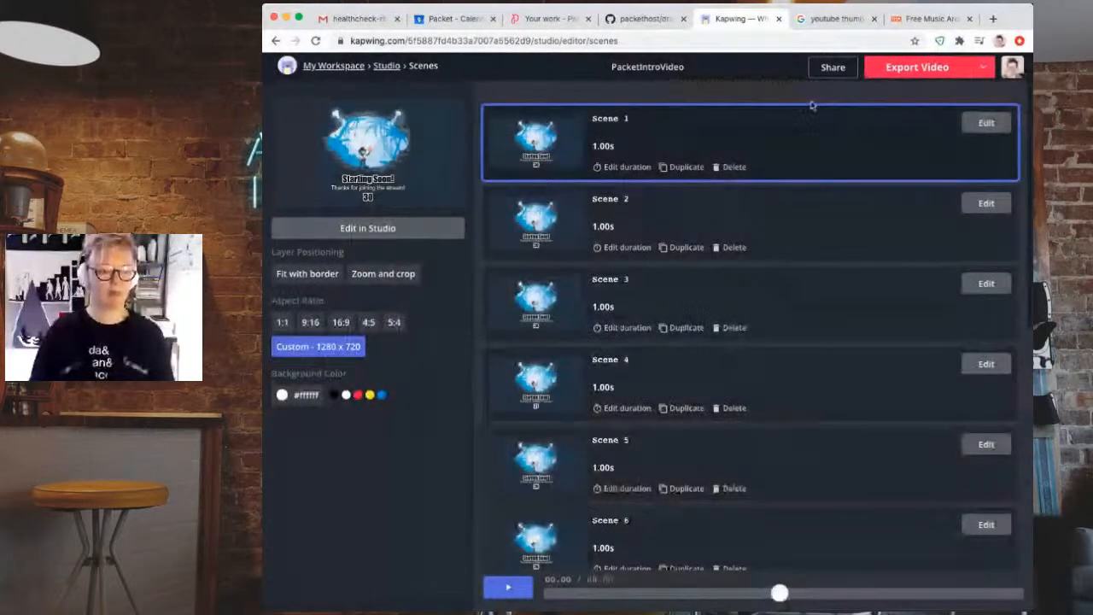
click(355, 228)
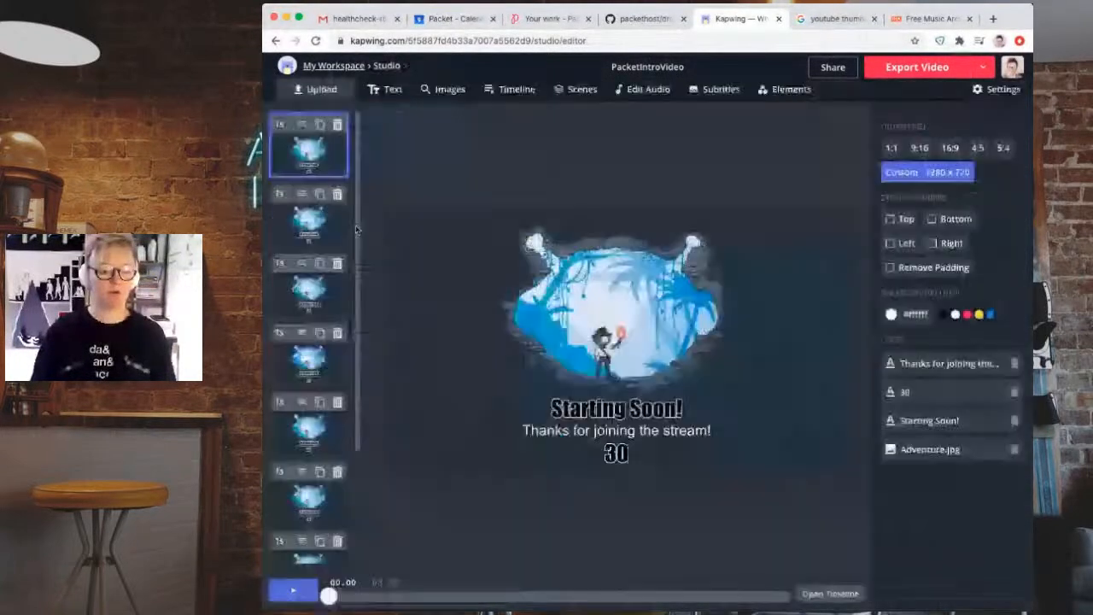
click(299, 592)
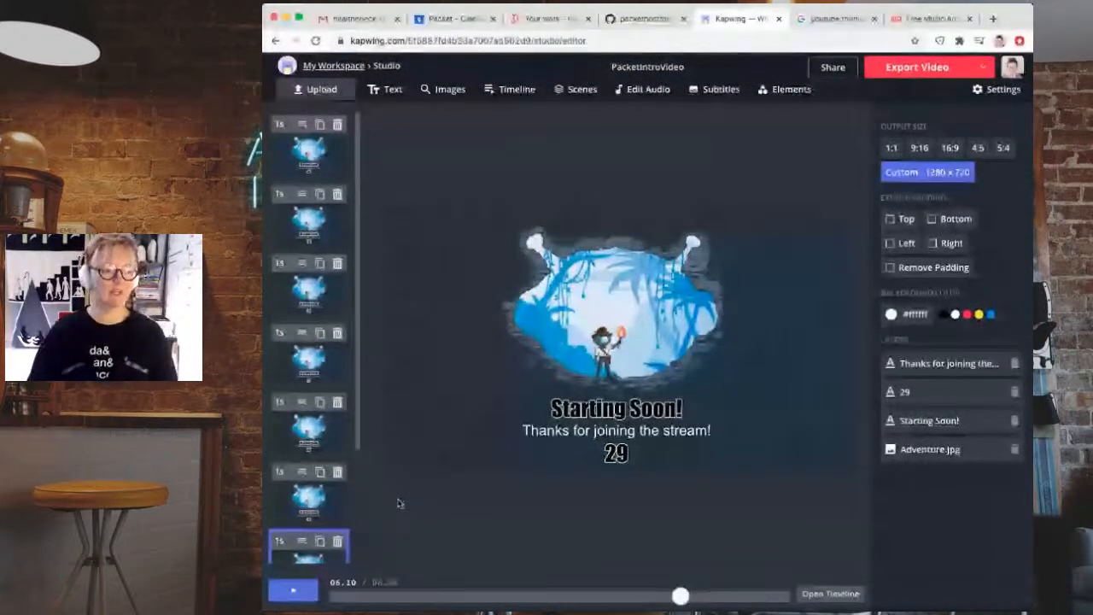
- Check the countdown numbers of the first scenes and set the fifth scene's number to 26
click(306, 224)
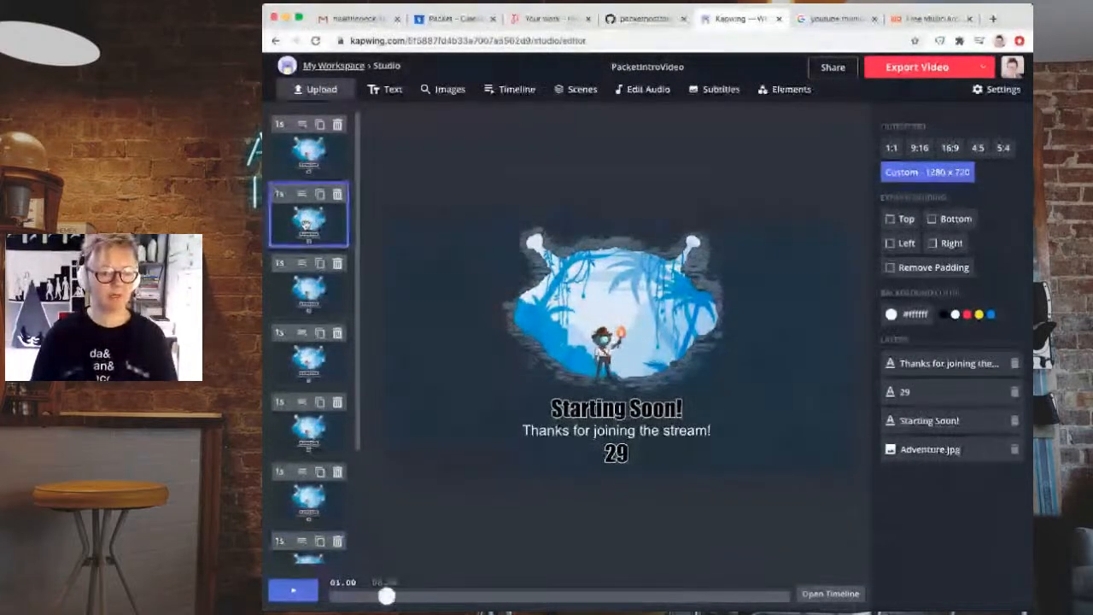
click(312, 161)
click(314, 311)
click(311, 363)
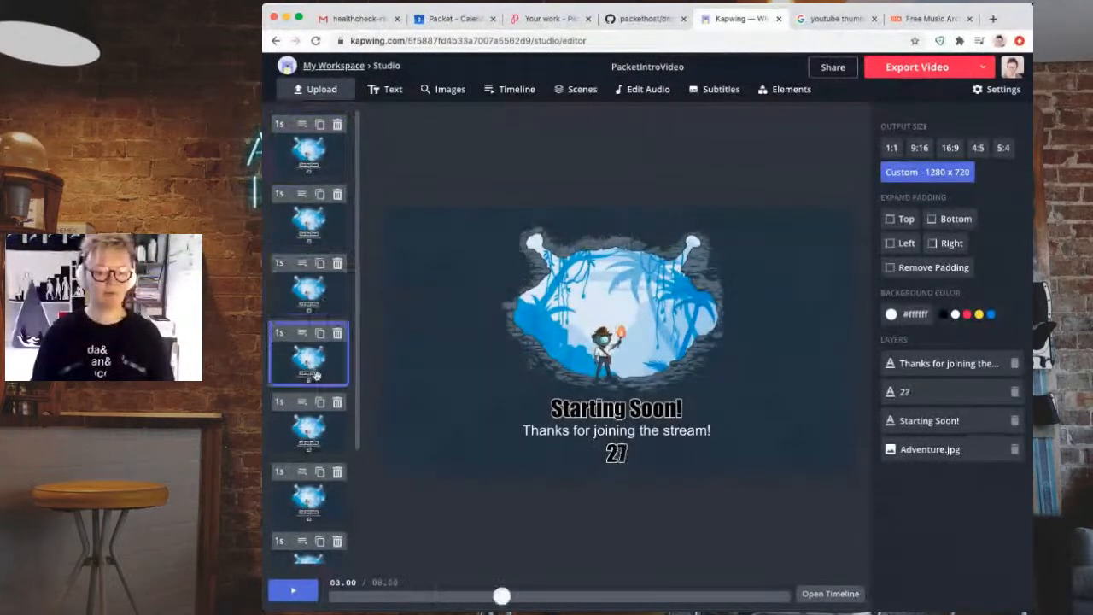
click(309, 433)
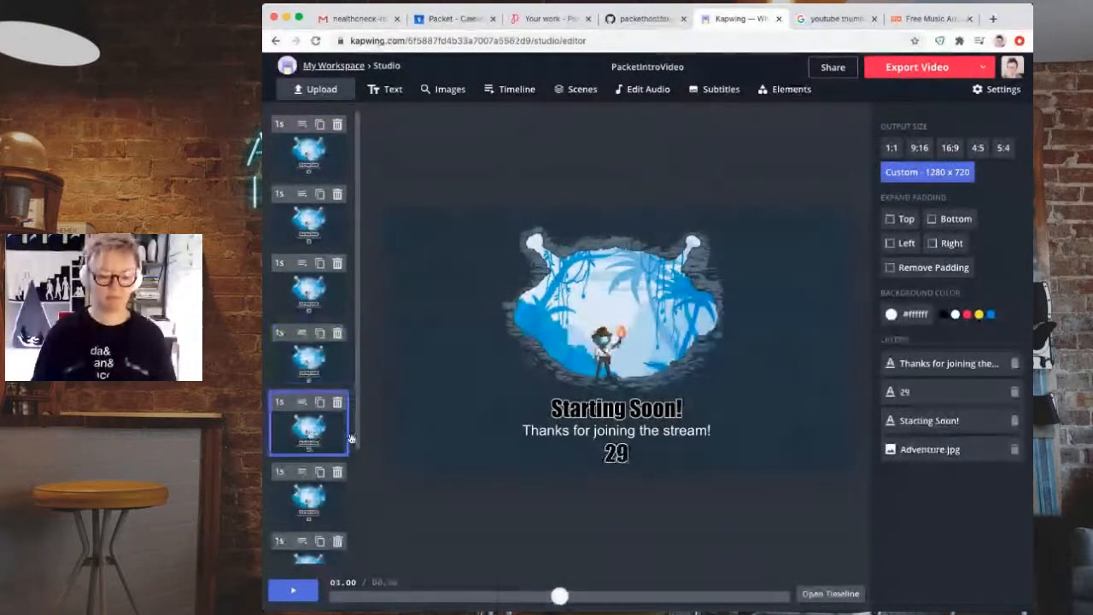
click(616, 454)
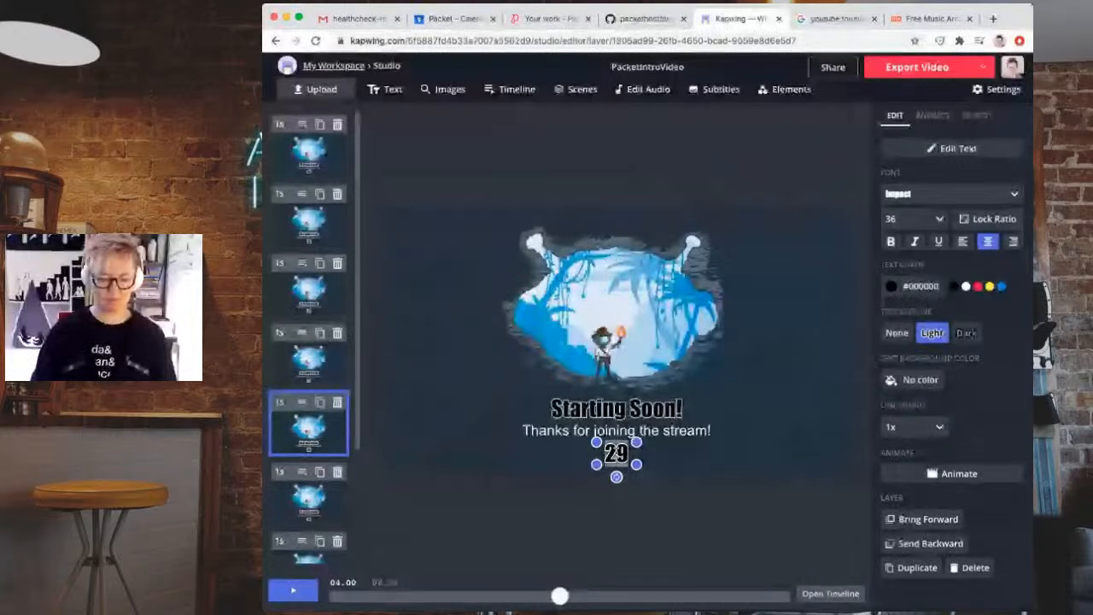
key(BackSpace)
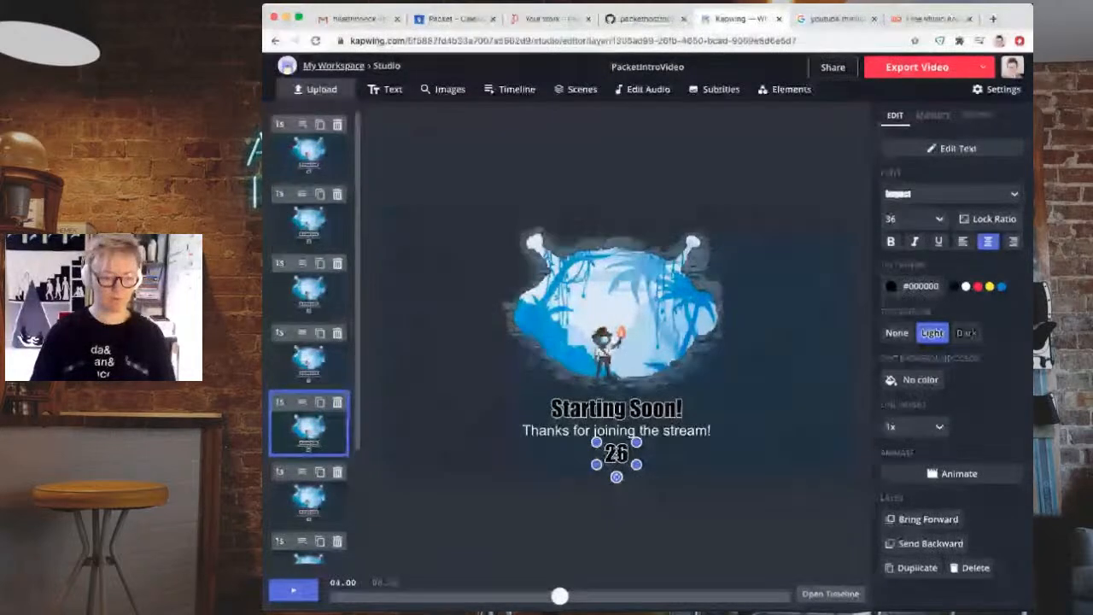
click(272, 466)
- Set the countdown number in the sixth scene to 25
click(300, 495)
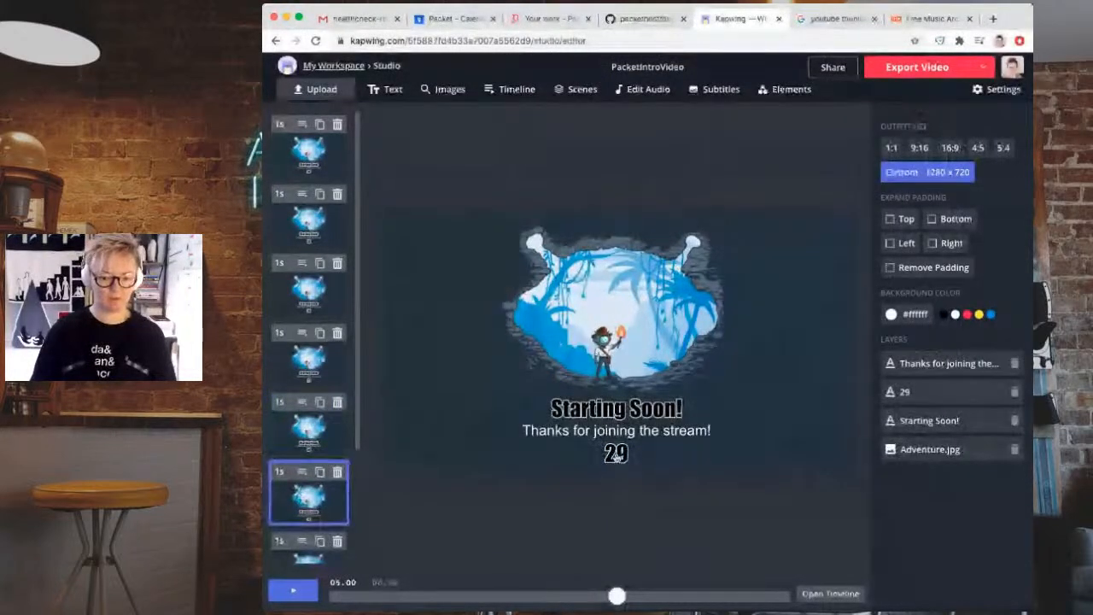
click(615, 455)
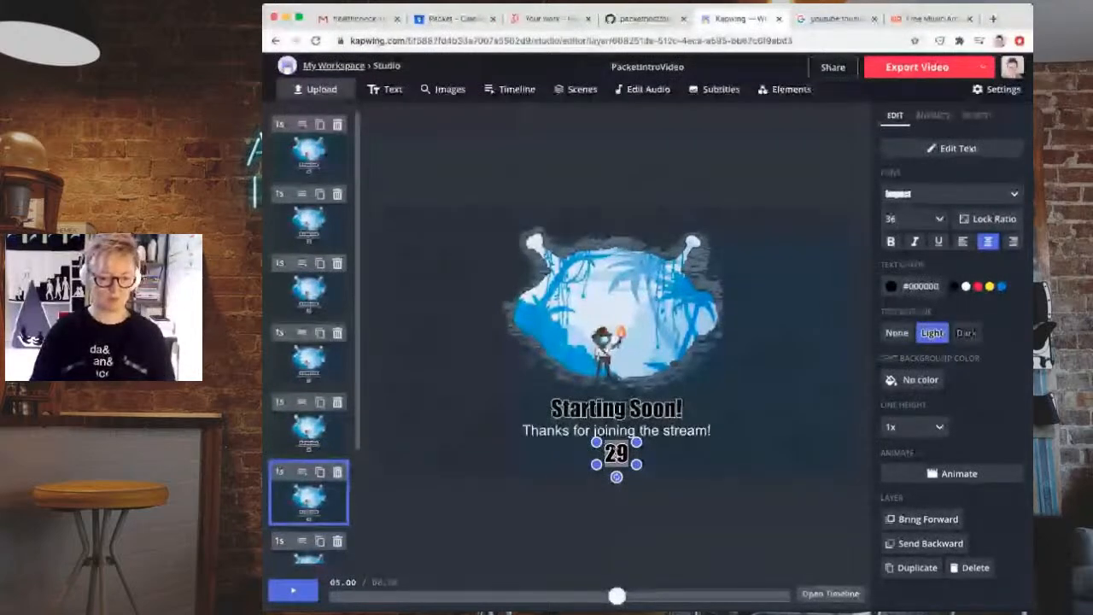
key(BackSpace)
text(5)
click(559, 510)
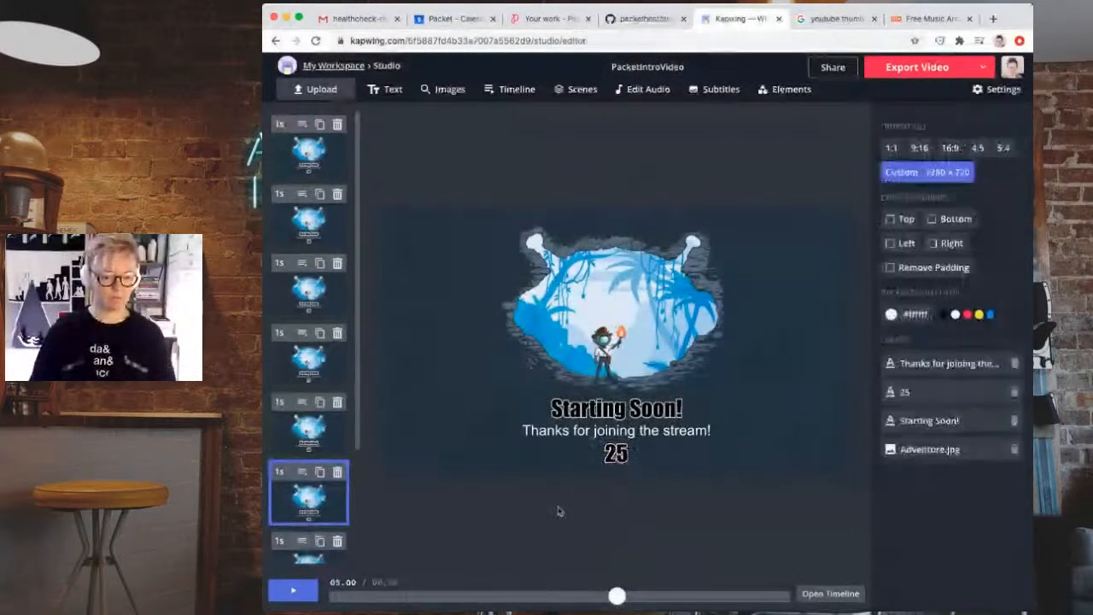
- Set the countdown number in the seventh scene to 24
key(Down)
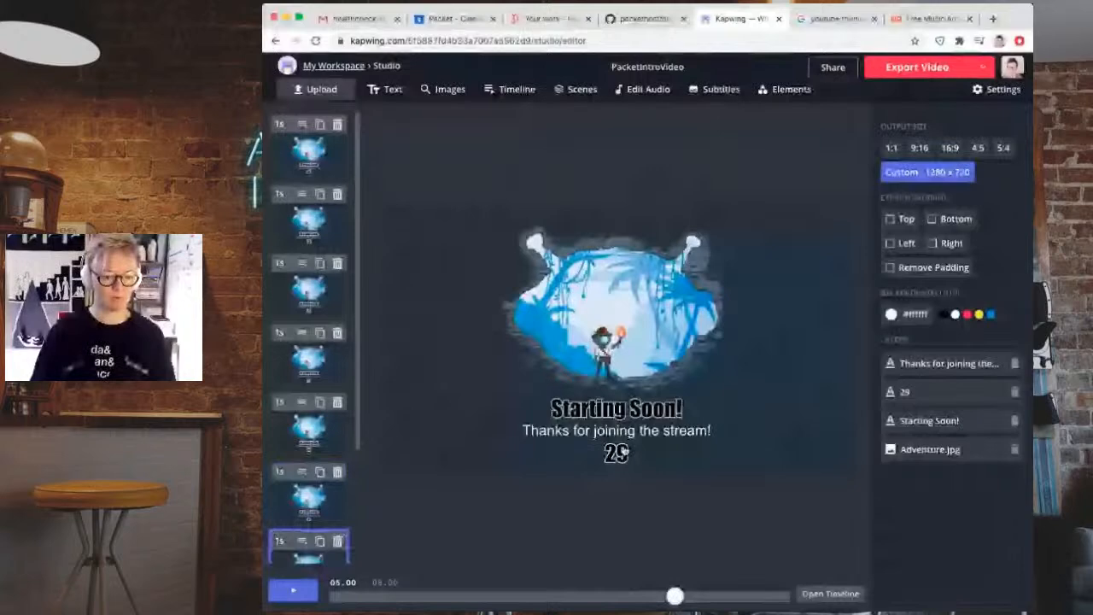
click(328, 495)
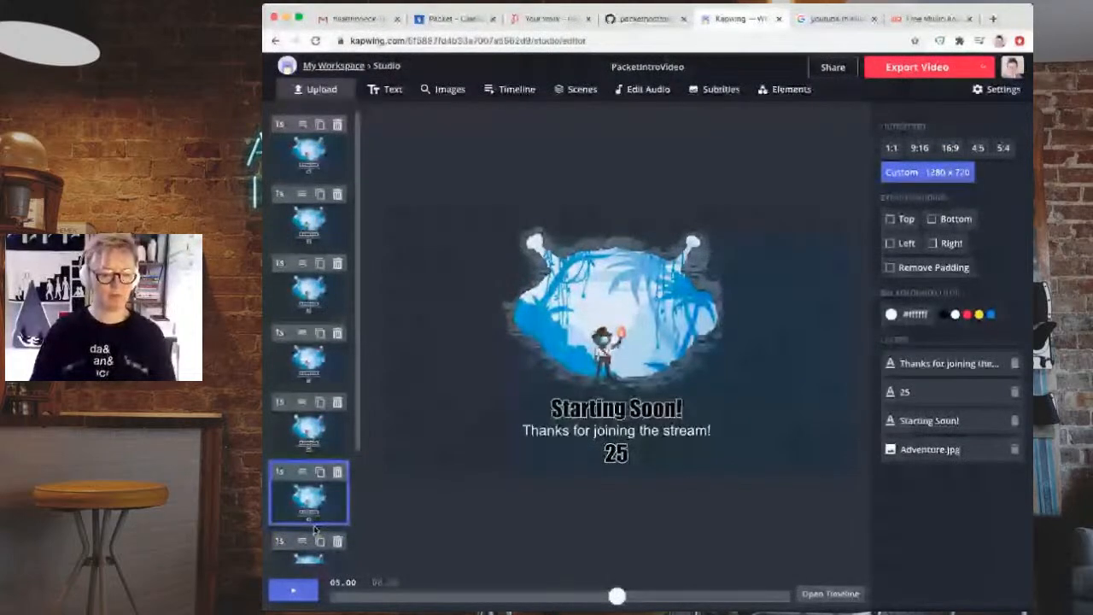
scroll(315, 530, down, 3)
click(303, 427)
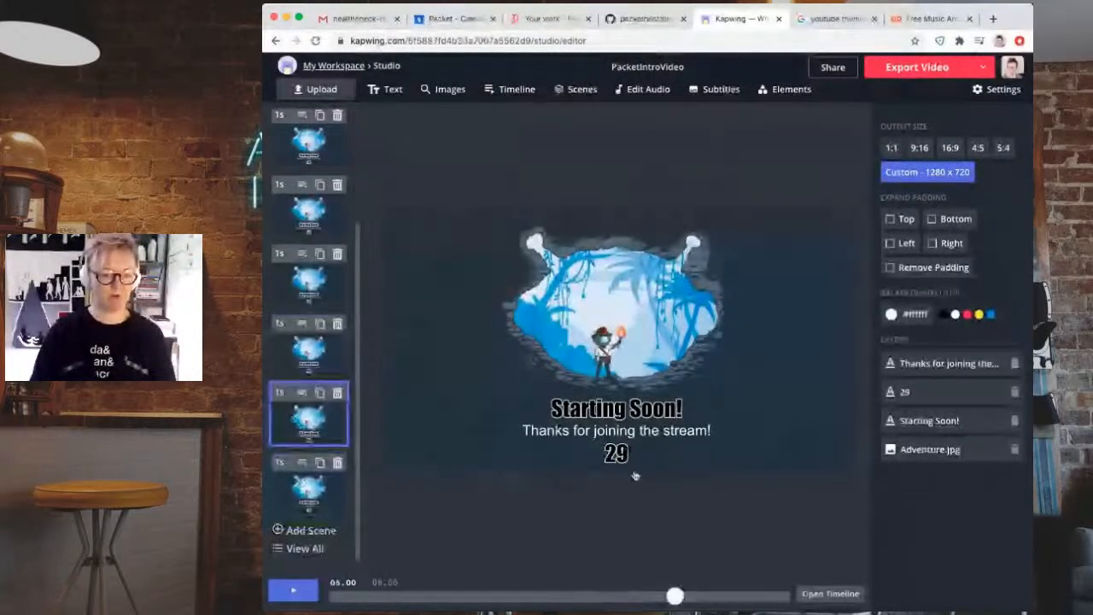
click(615, 455)
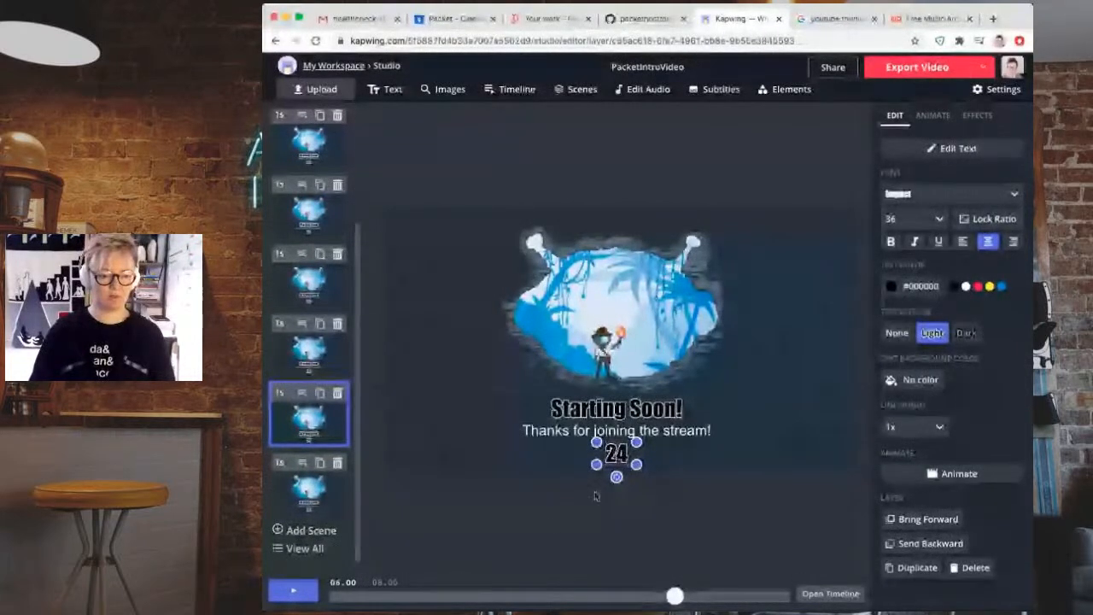
click(556, 520)
- Set the countdown number in the eighth scene to 23
click(304, 368)
click(308, 419)
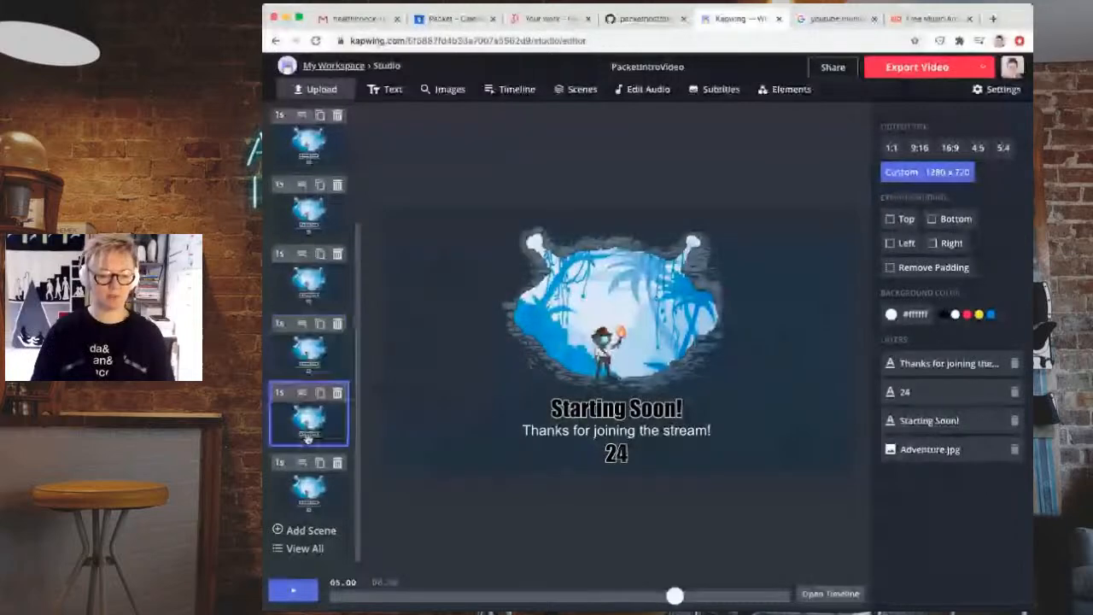
click(308, 487)
click(611, 455)
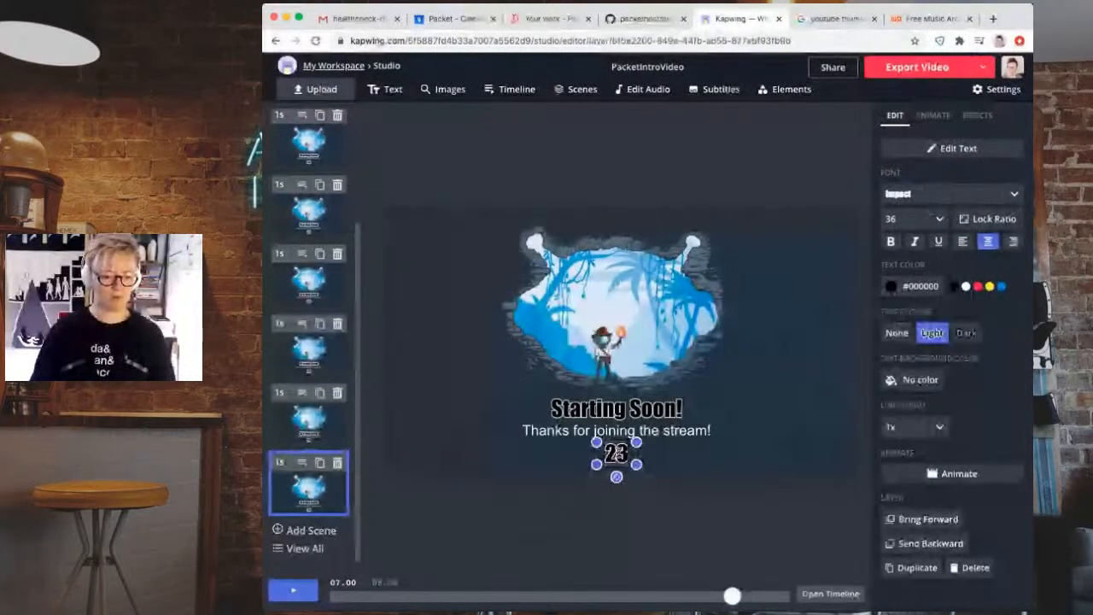
click(339, 459)
- Check the last scenes' countdown order and duplicate the final scene, numbered 23, until the video is 30 seconds long
click(300, 427)
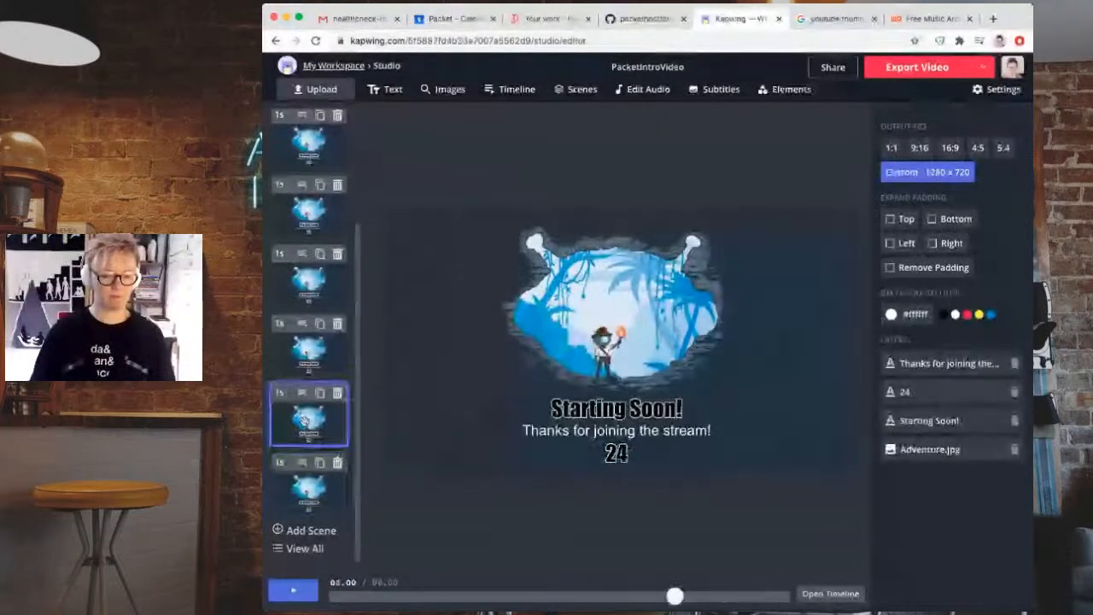
click(310, 352)
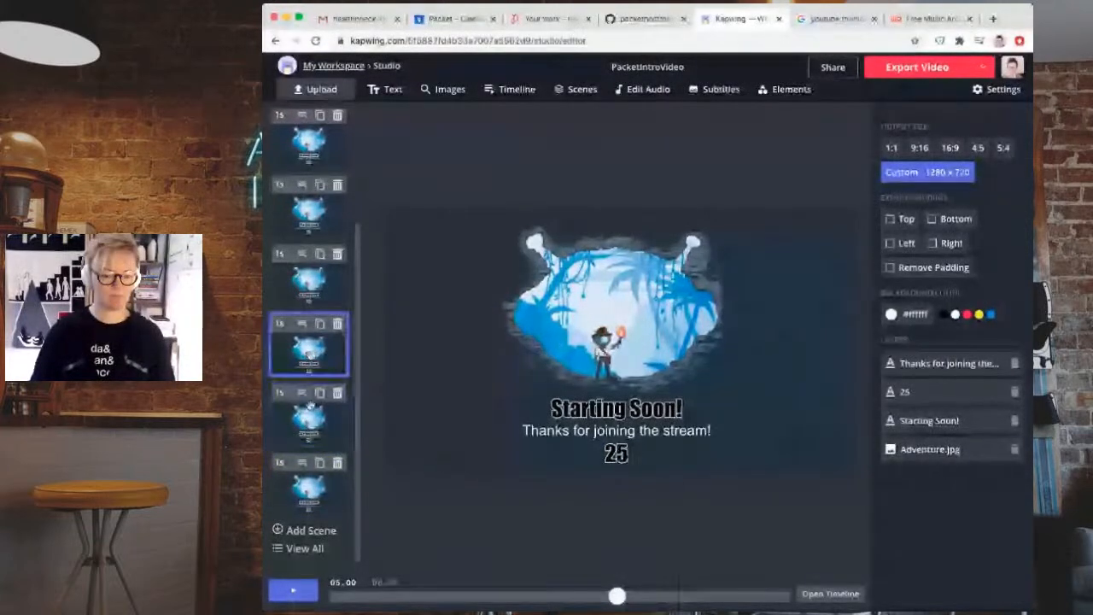
click(309, 418)
click(310, 488)
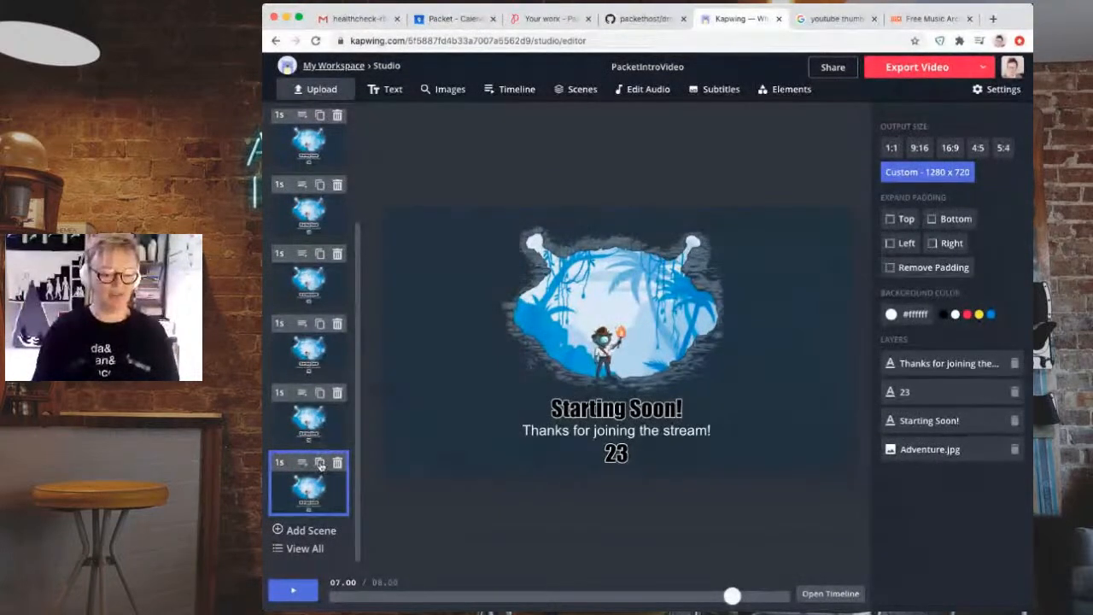
click(320, 463)
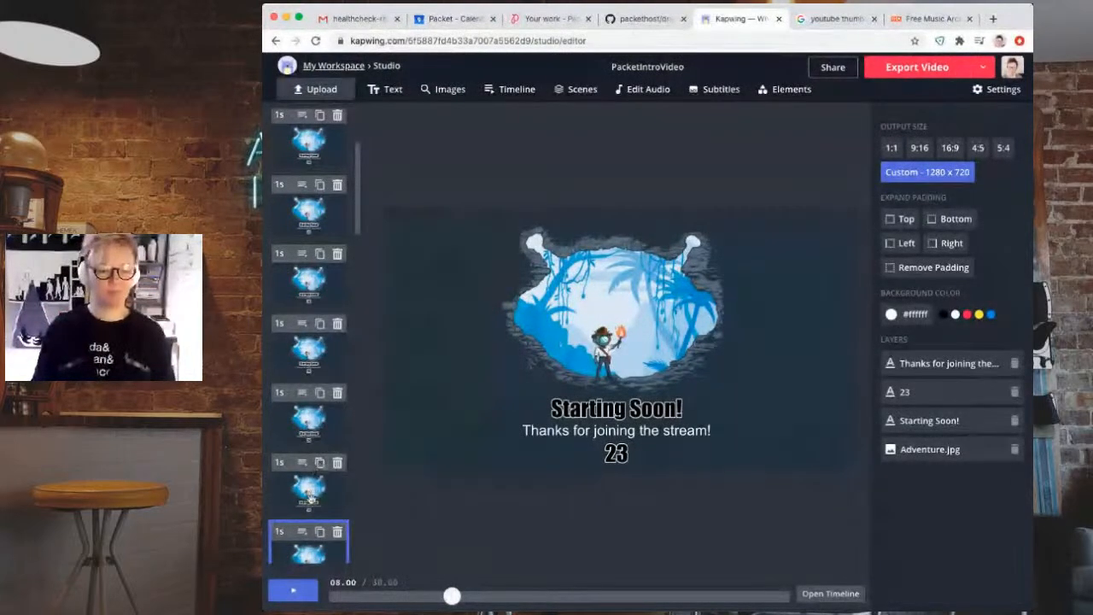
- Find the first duplicate after the original 23 scene and set its countdown number to 22
click(310, 495)
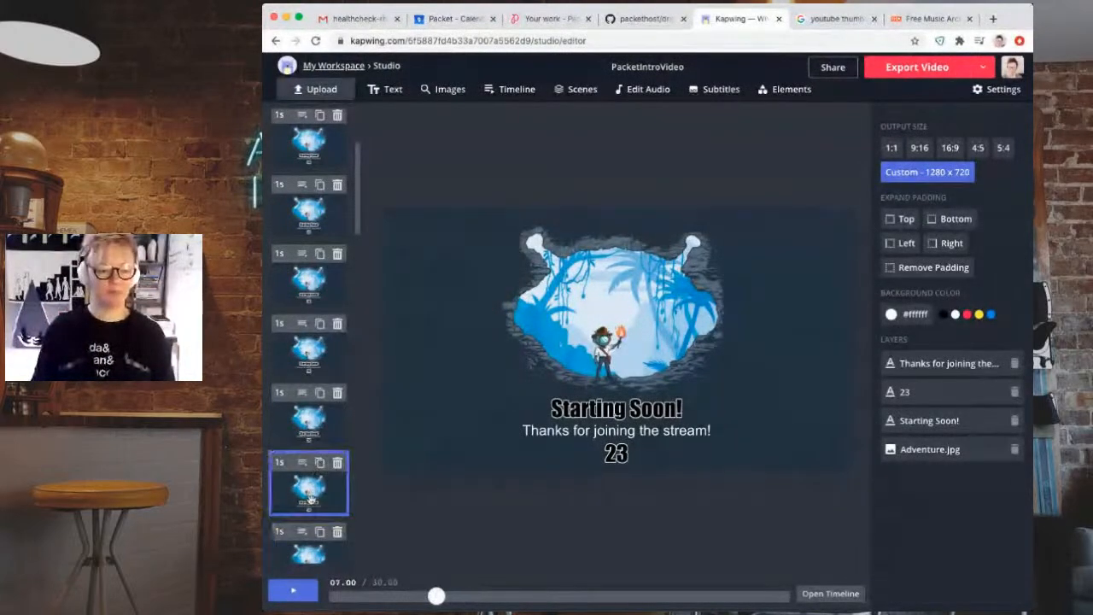
click(314, 432)
click(316, 491)
scroll(322, 488, down, 3)
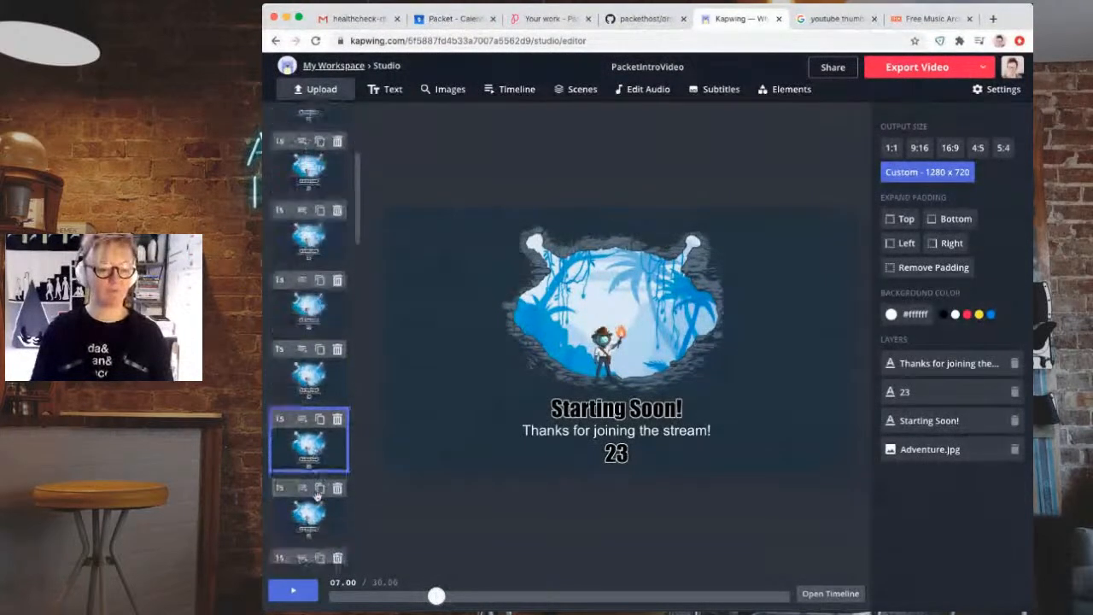
click(316, 352)
click(614, 457)
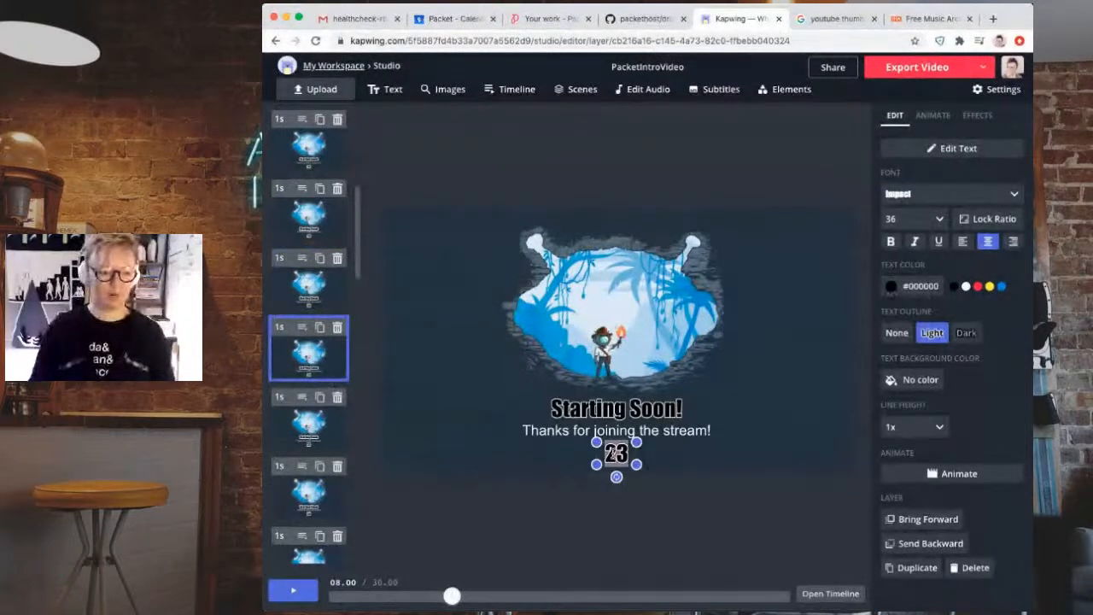
text(22)
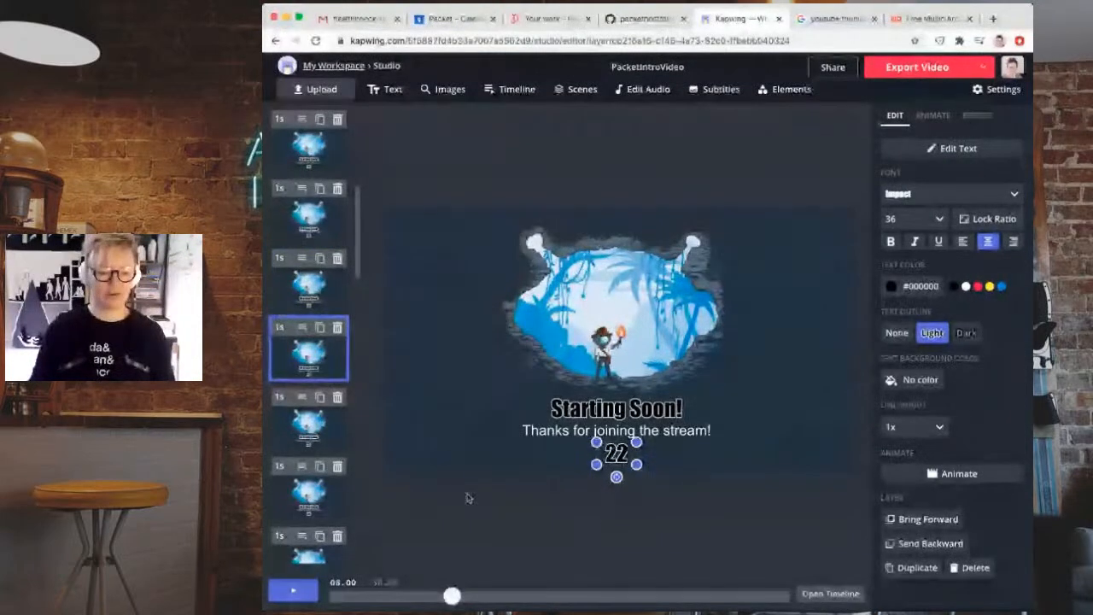
click(531, 520)
- Set the countdown number in the tenth scene to 21
click(305, 427)
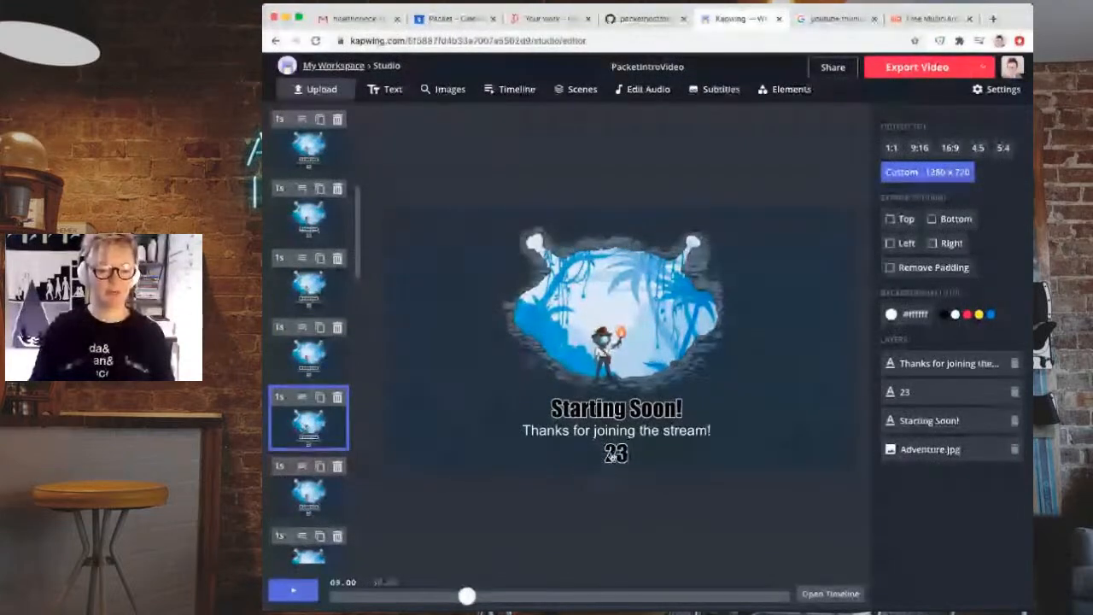
click(612, 457)
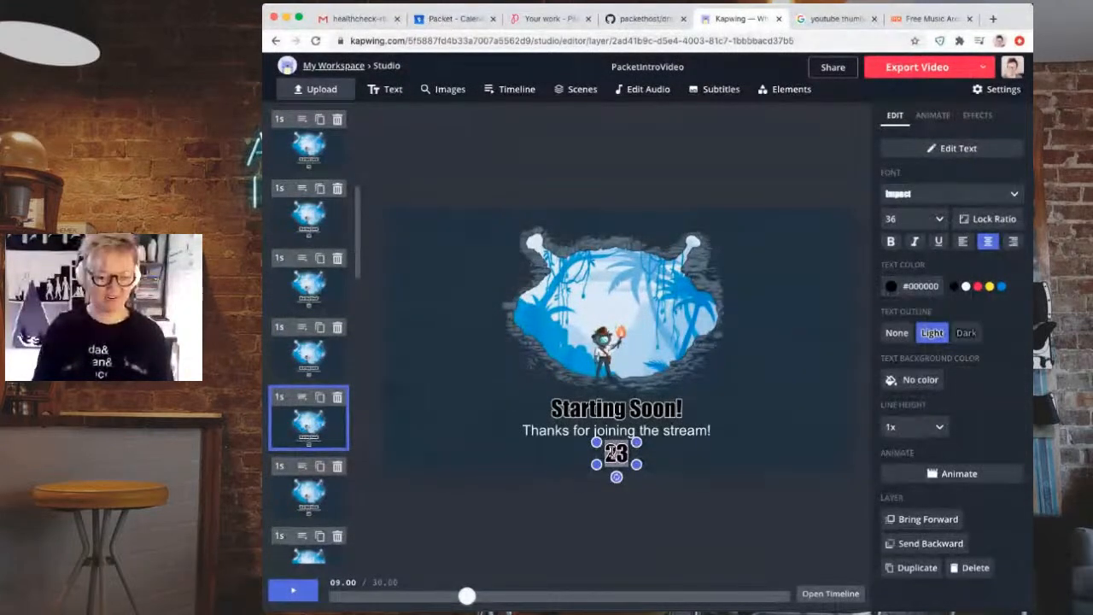
text(21)
click(514, 508)
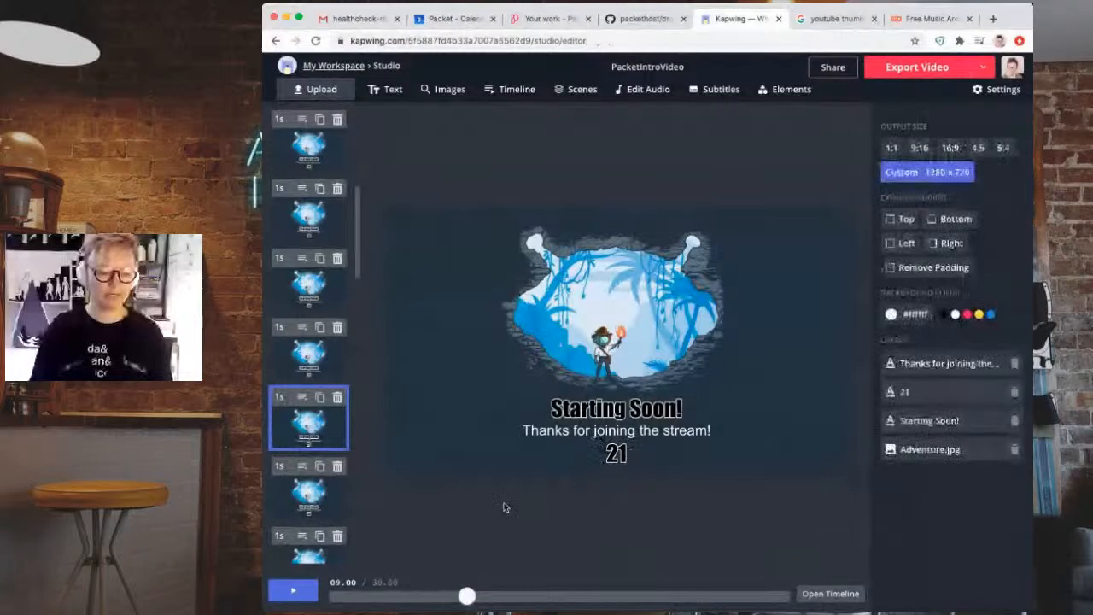
- Set the countdown number in the eleventh scene to 20
key(Down)
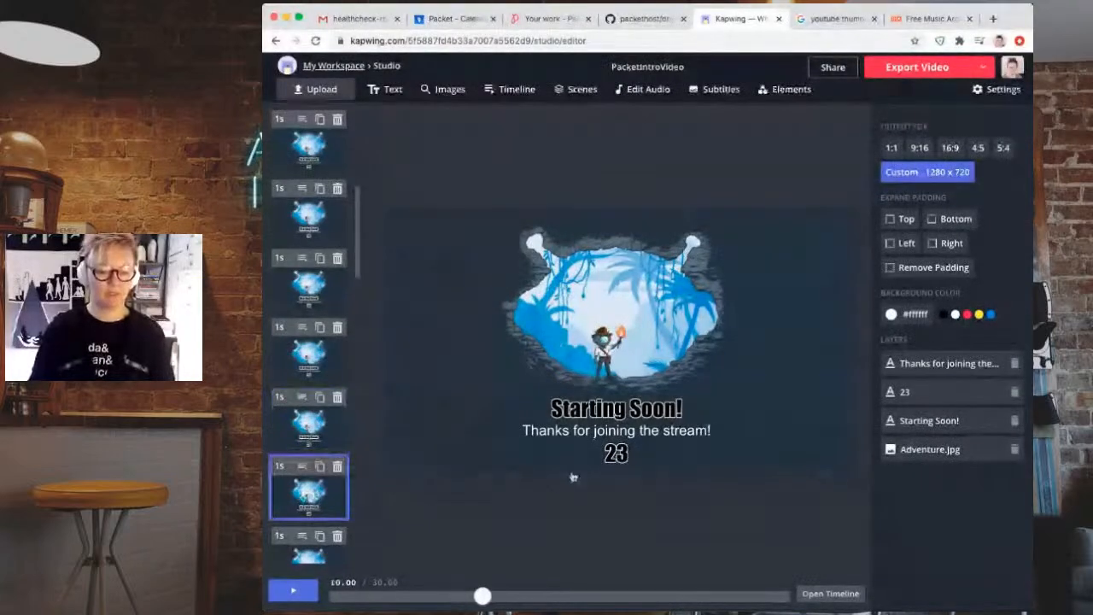
click(616, 455)
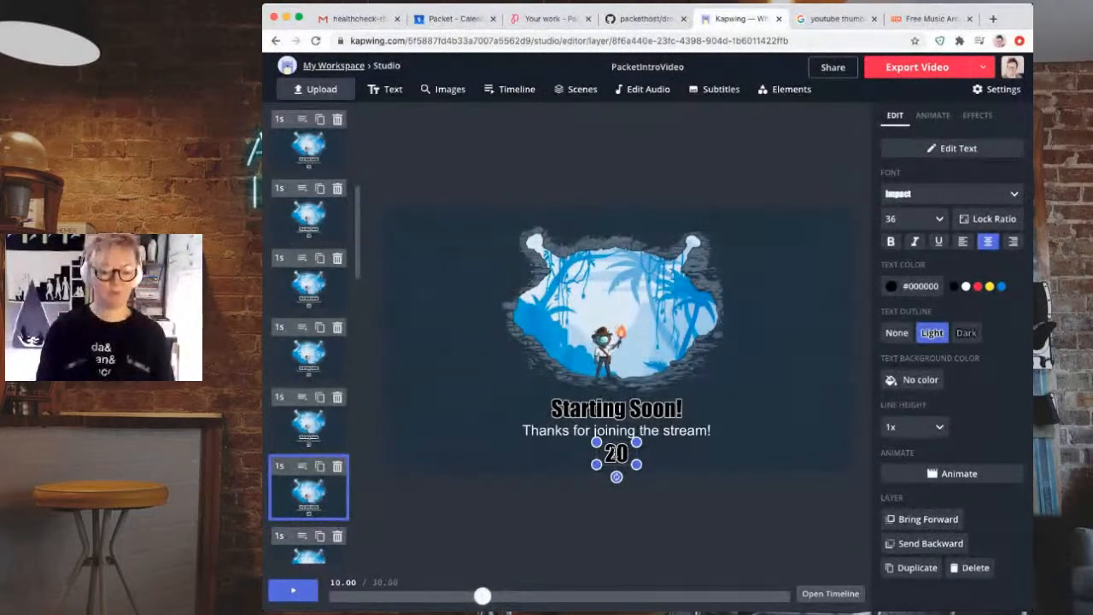
click(572, 523)
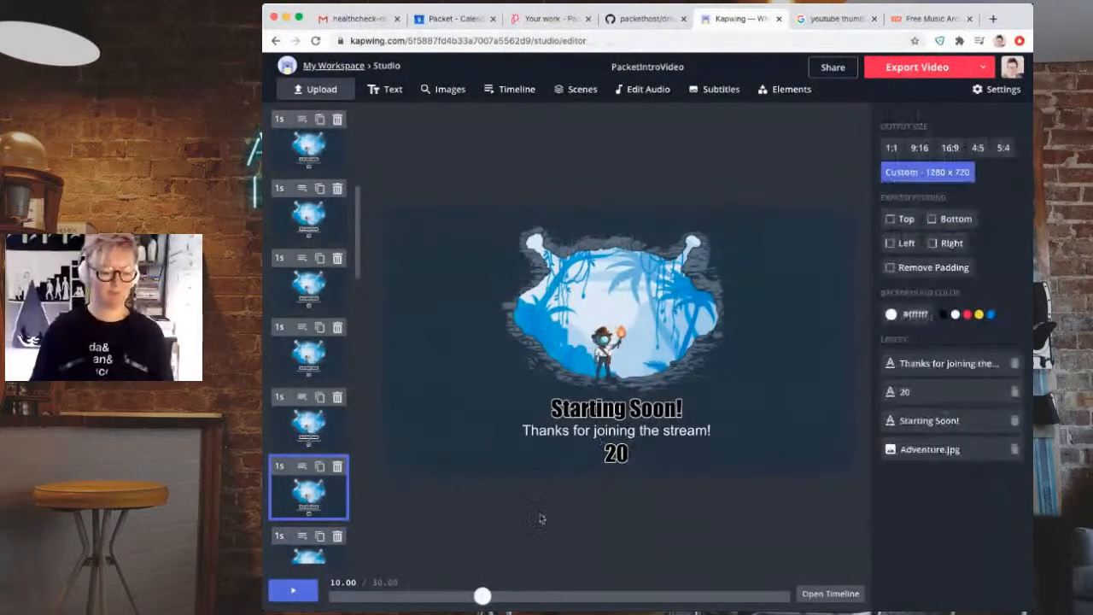
- Update the countdown number in the twelfth scene to continue the sequence after 20
click(313, 435)
click(309, 502)
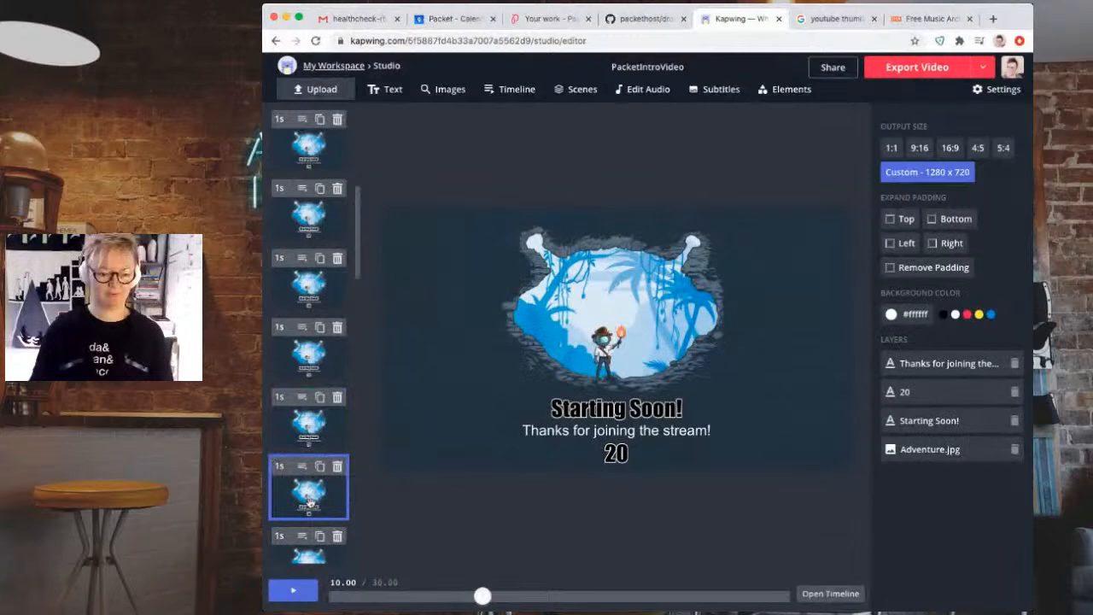
scroll(310, 503, down, 5)
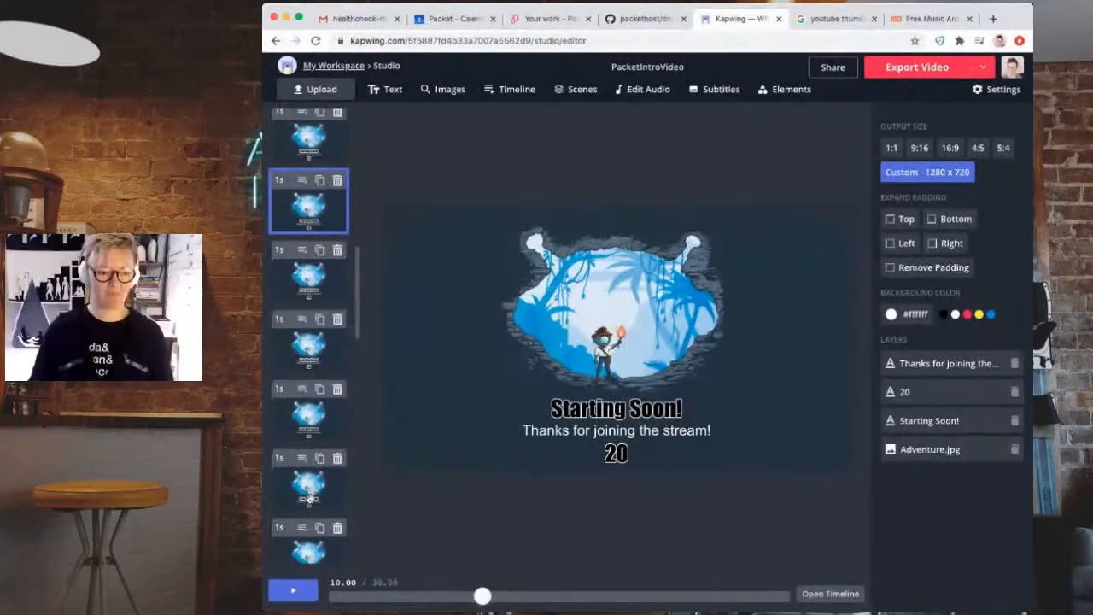
click(310, 282)
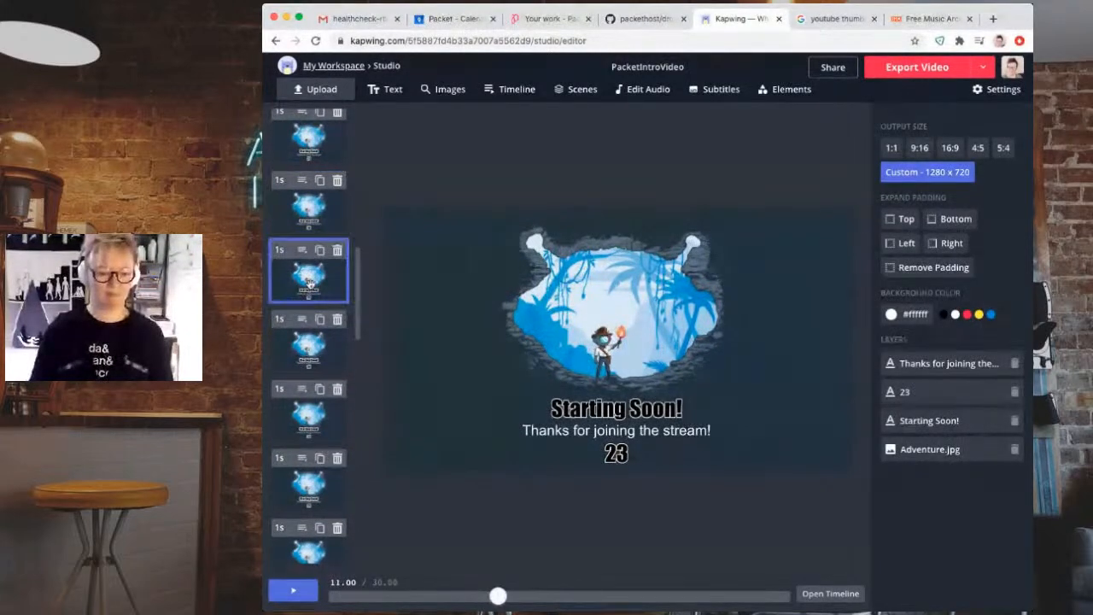
click(614, 456)
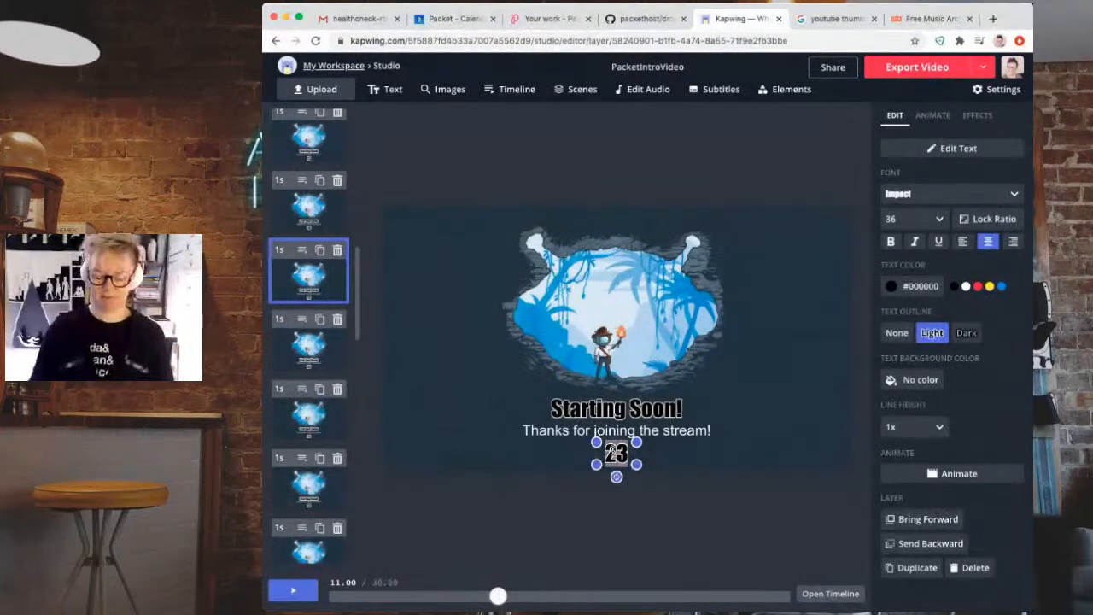
click(619, 525)
- Set the countdown number in the thirteenth scene to 18
click(316, 342)
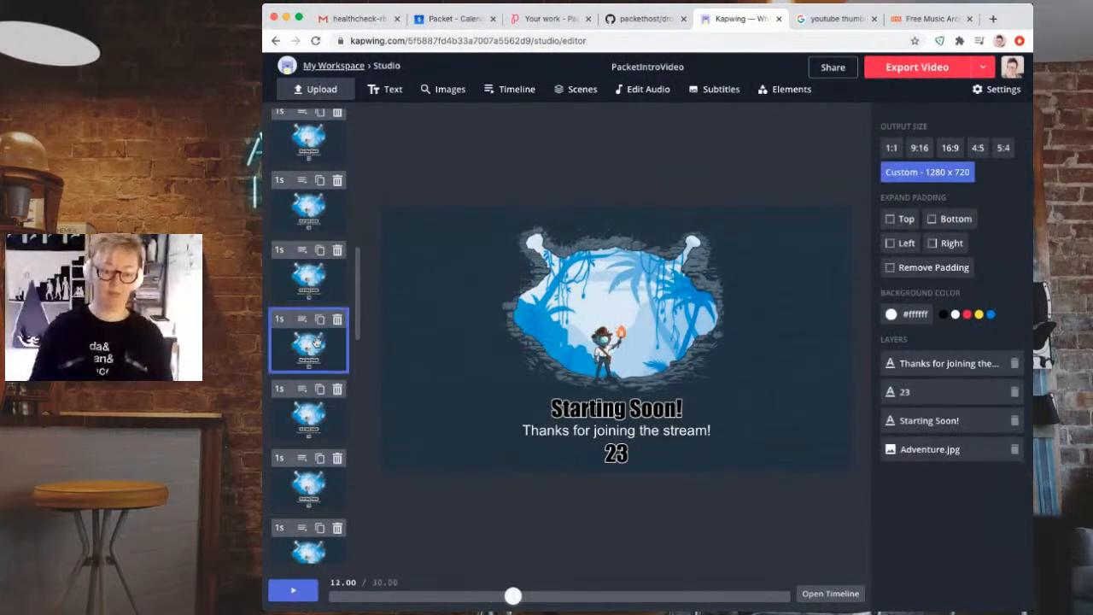
click(612, 456)
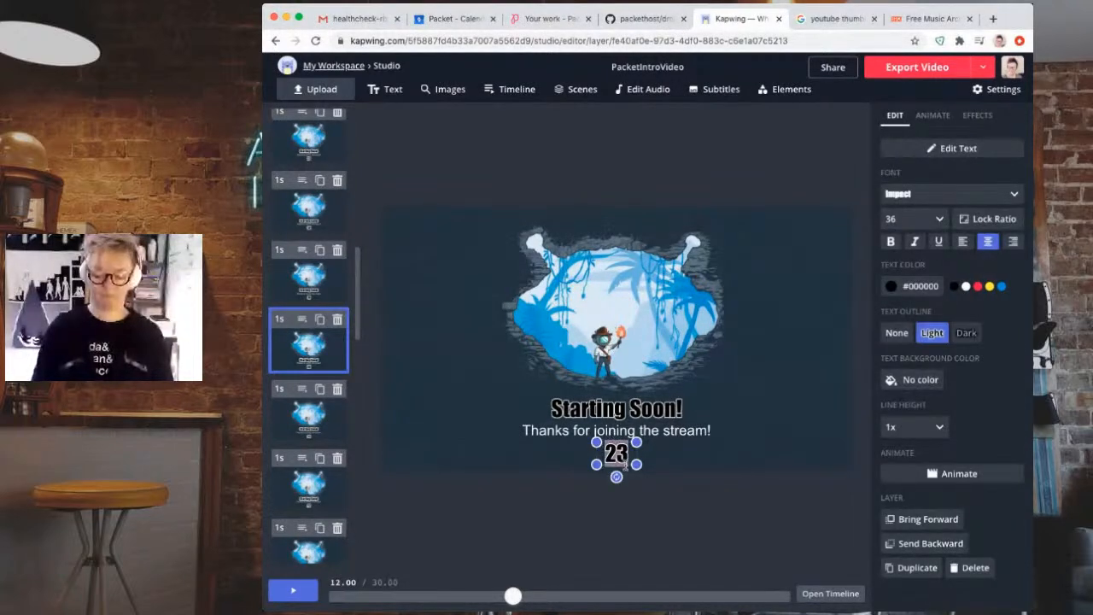
click(619, 521)
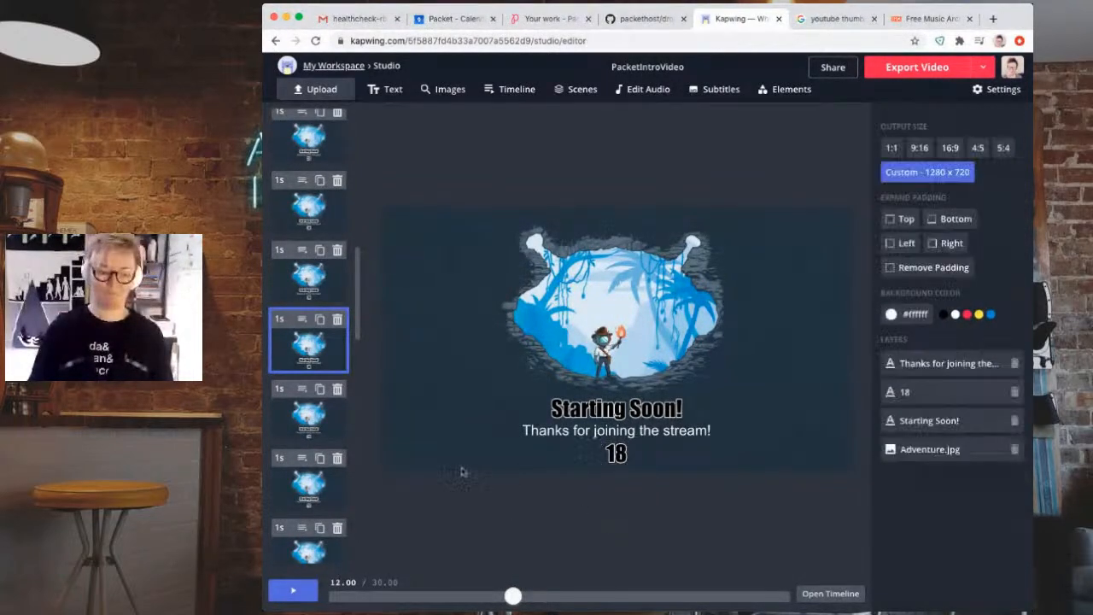
- Set the countdown number in the fourteenth scene to 17 and in the fifteenth scene to 16
click(311, 418)
click(615, 455)
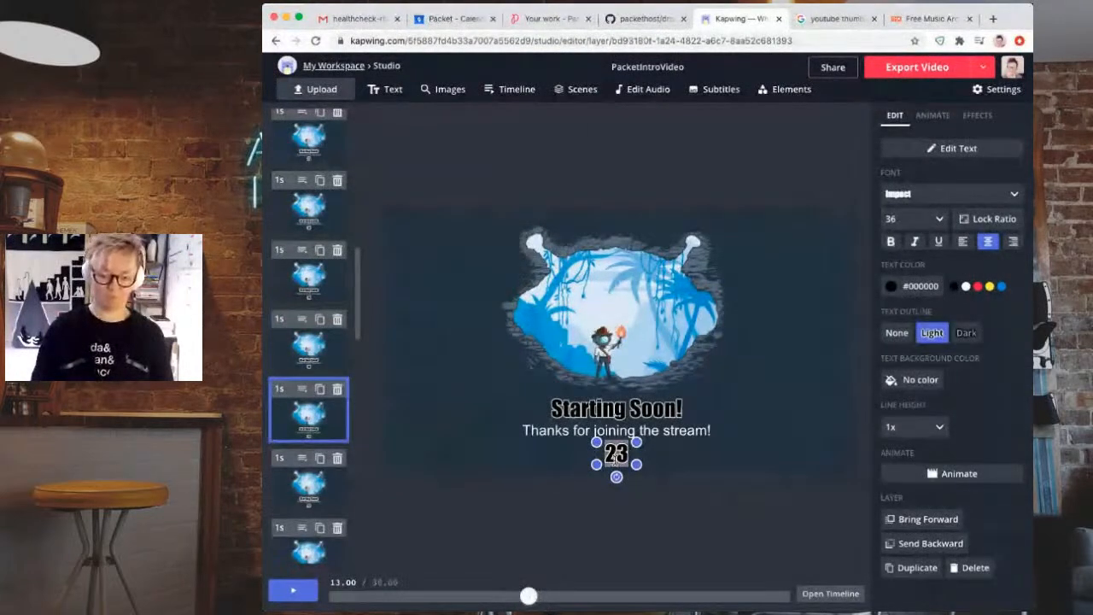
click(607, 521)
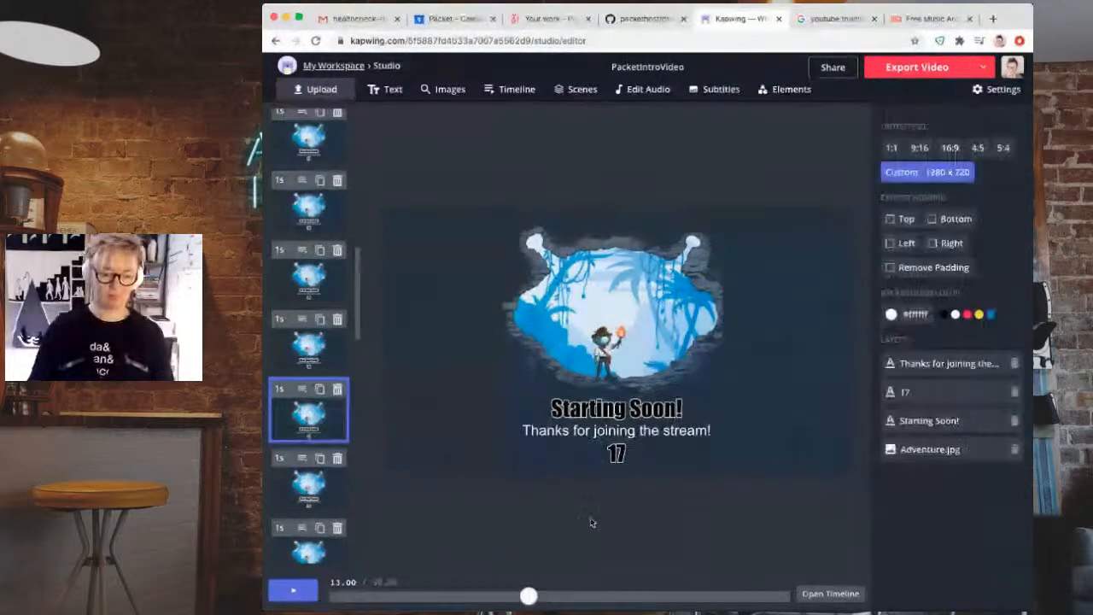
click(310, 486)
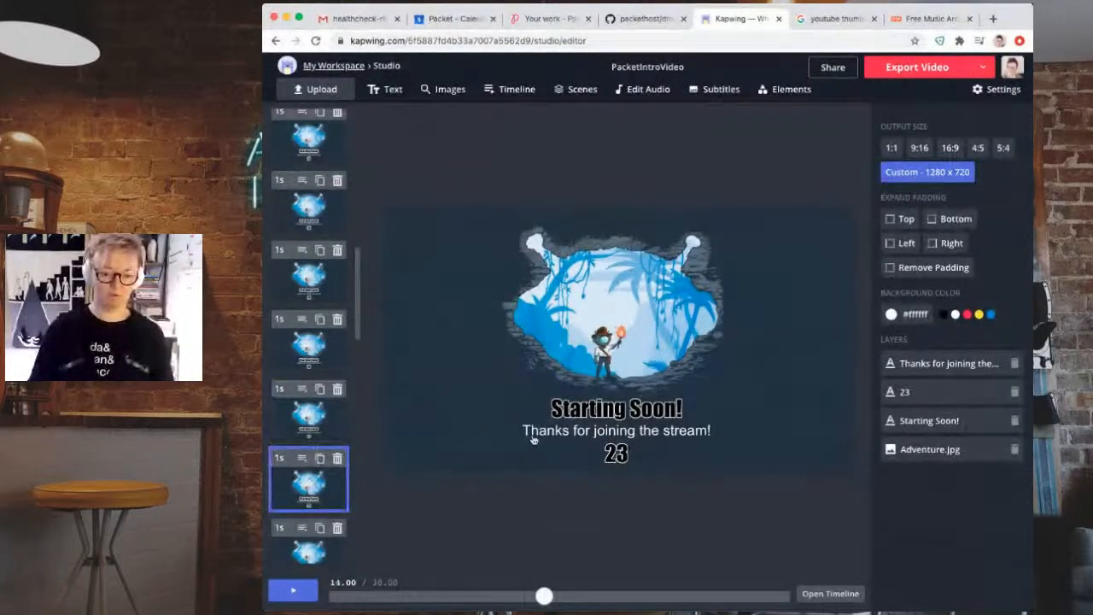
click(619, 453)
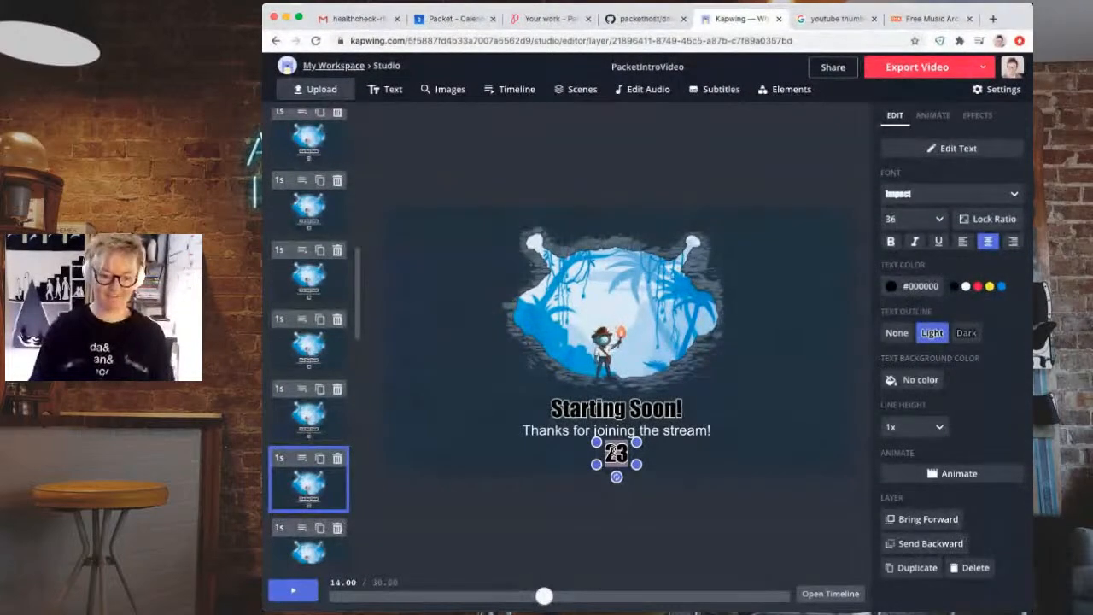
click(618, 518)
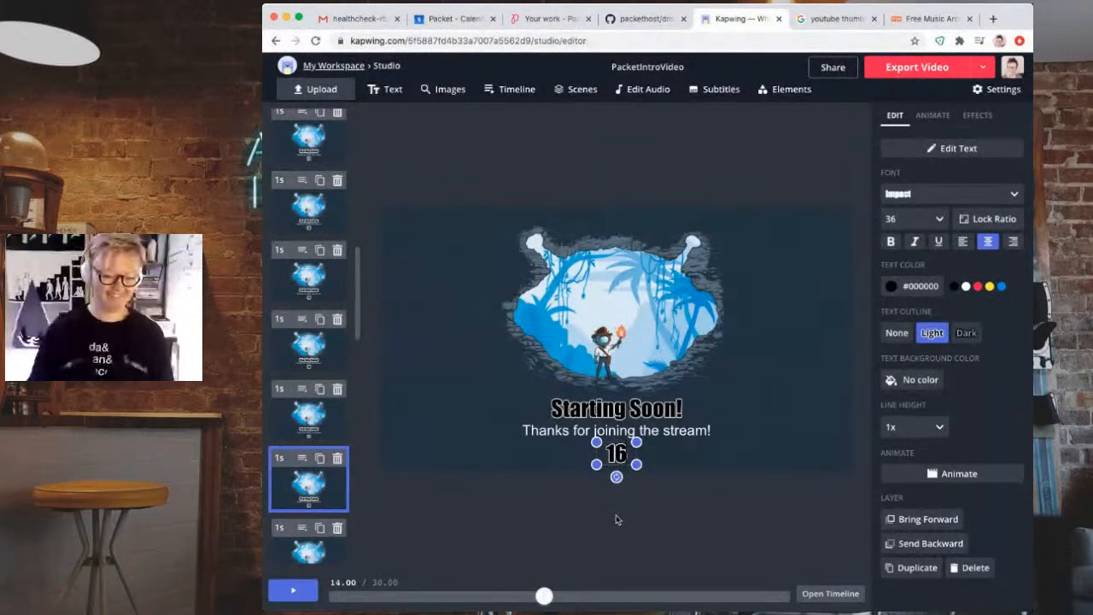
click(301, 425)
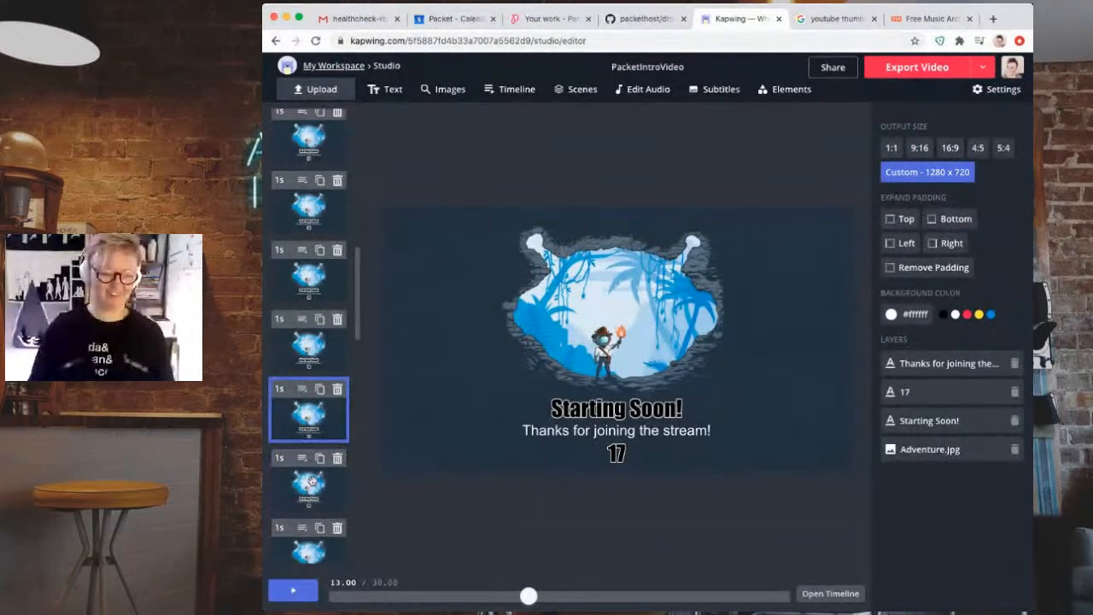
click(312, 480)
- Set the countdown number in the sixteenth scene to 15 and in the seventeenth scene to 14
scroll(313, 481, down, 3)
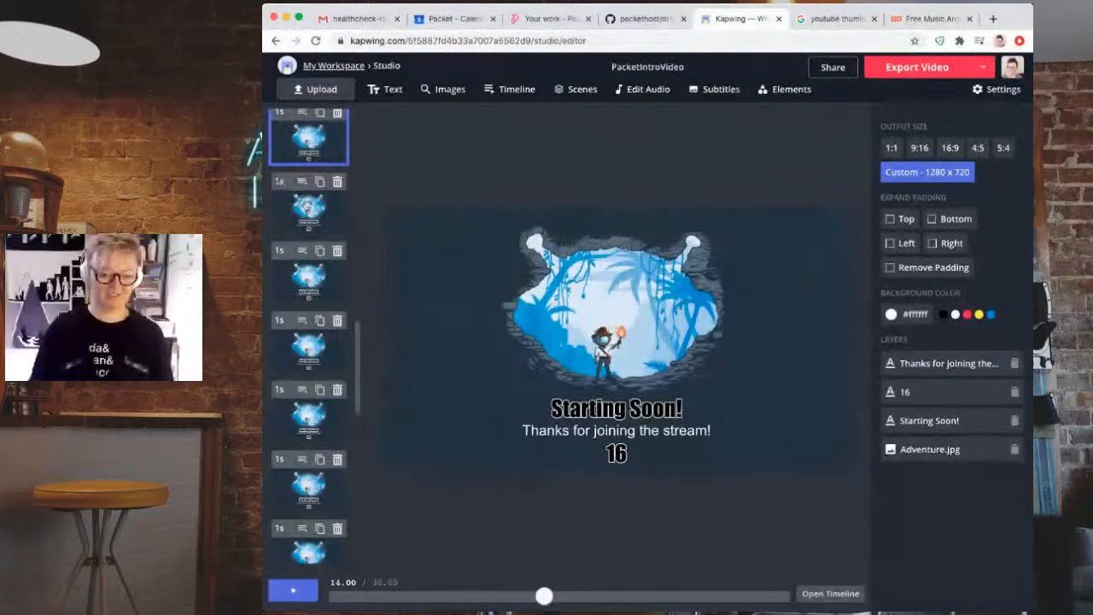
click(619, 456)
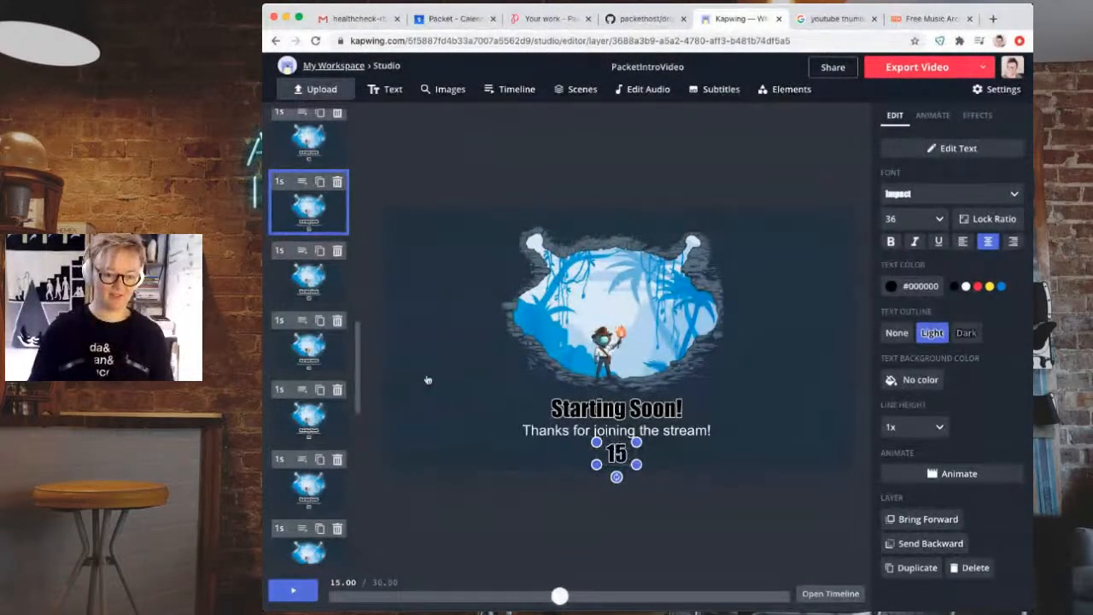
click(301, 287)
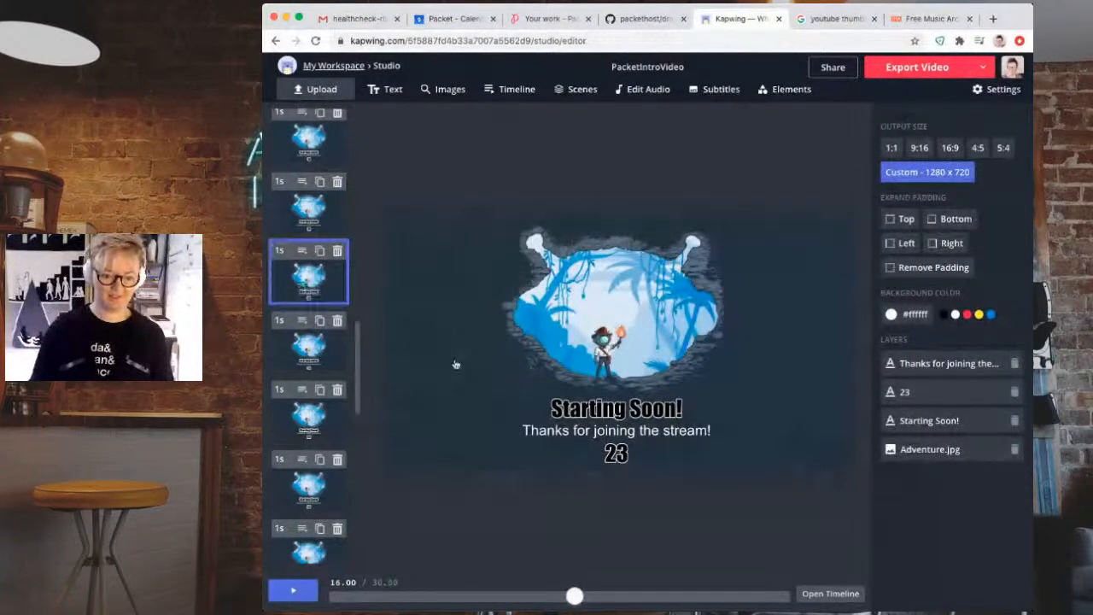
click(609, 454)
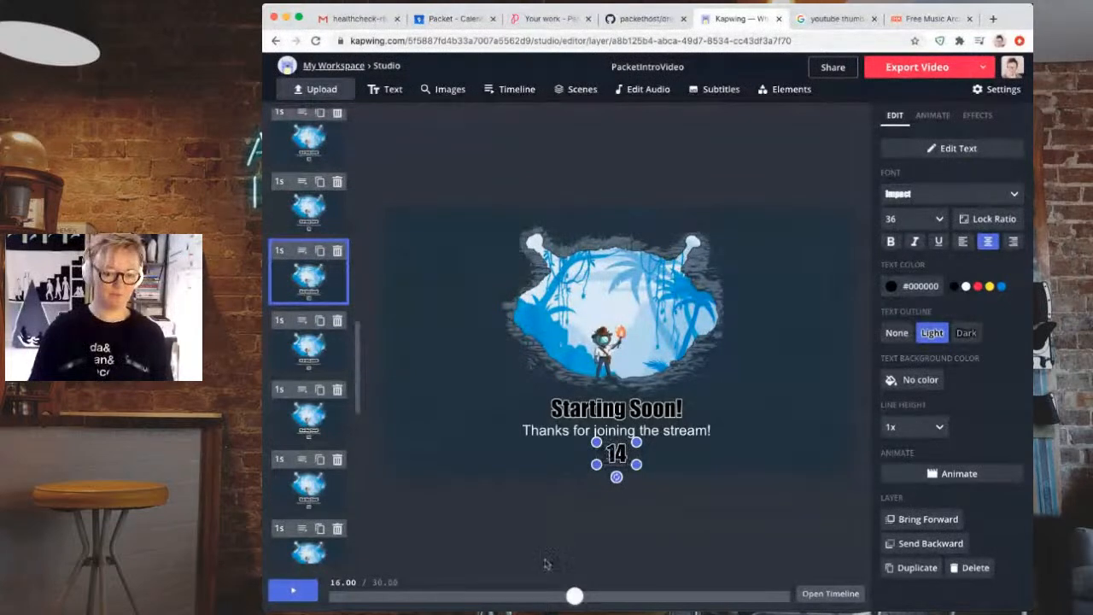
click(536, 533)
click(318, 221)
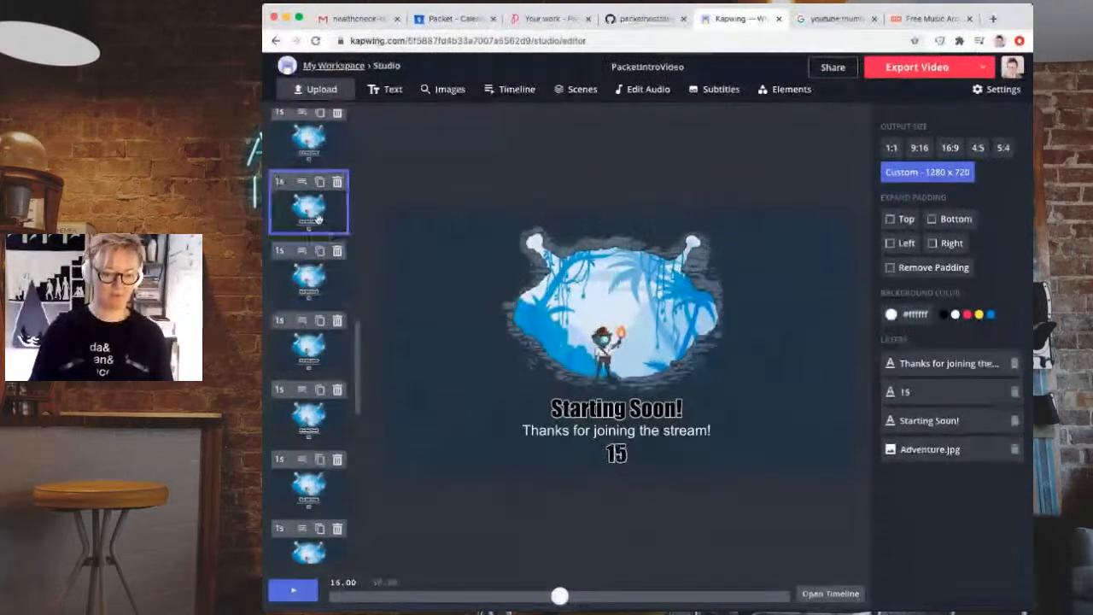
click(315, 287)
- Update the eighteenth scene's countdown number to continue after 14, and set the nineteenth scene's number to 12
click(307, 352)
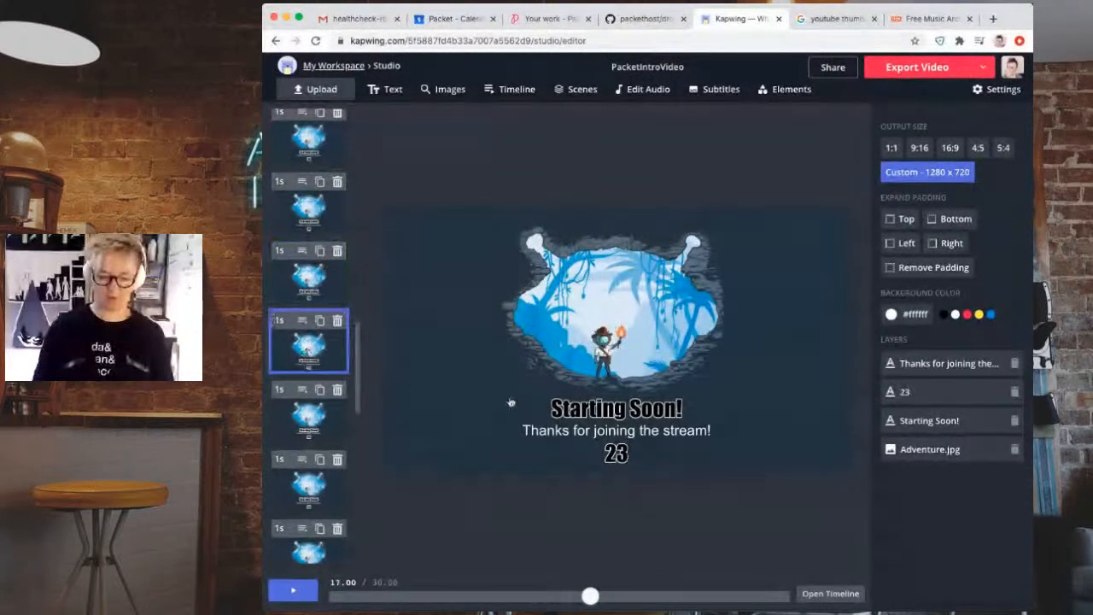
click(617, 455)
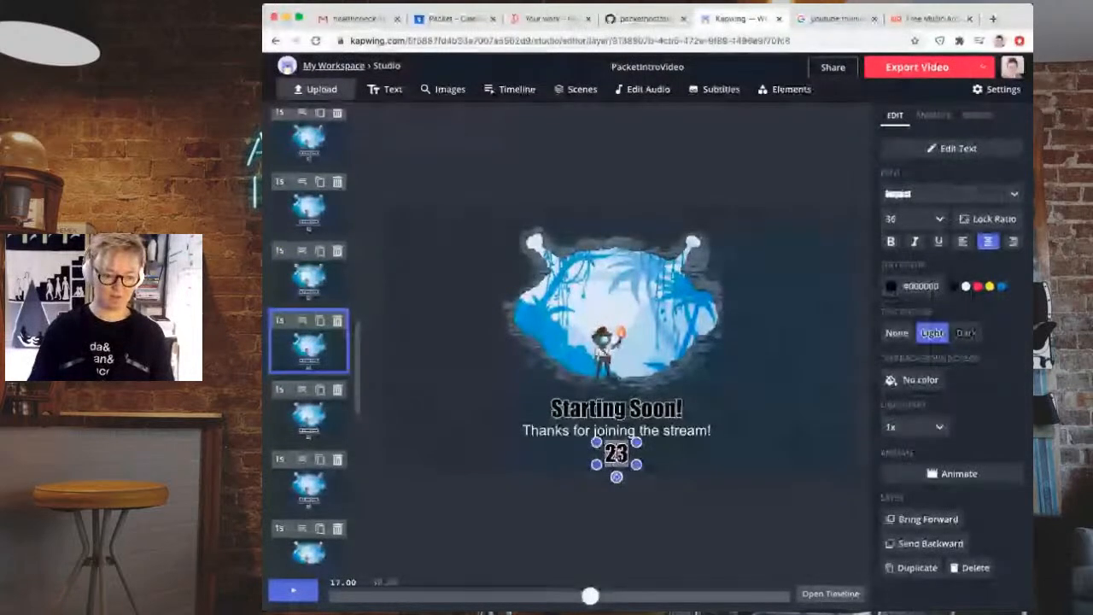
click(603, 486)
click(341, 418)
click(619, 455)
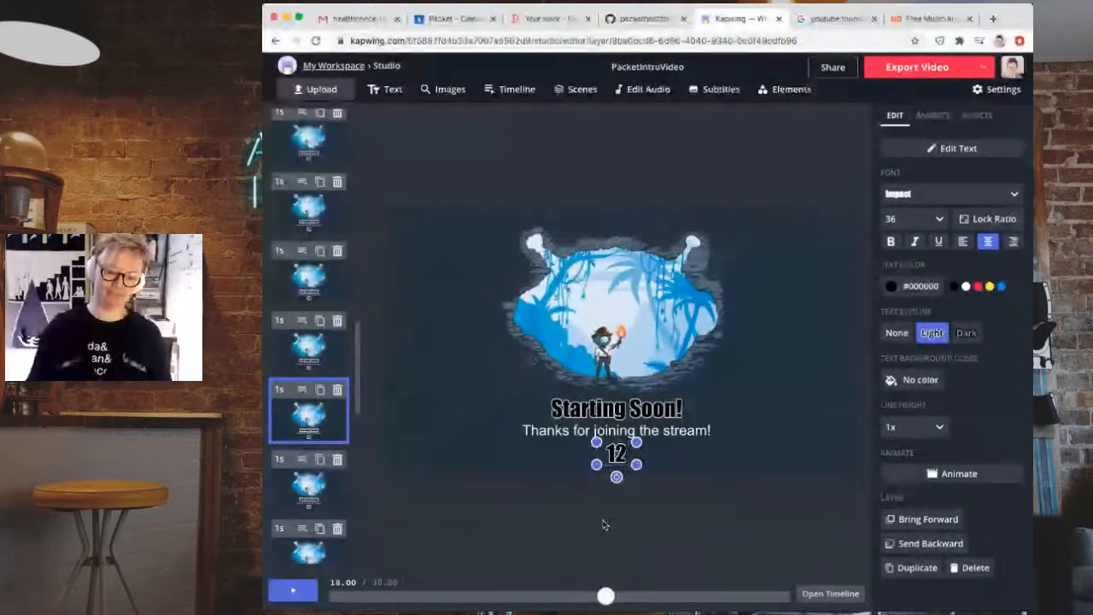
click(602, 524)
- Set the countdown number in the twentieth scene to 11 and in the twenty-first scene to 10
click(303, 507)
click(615, 453)
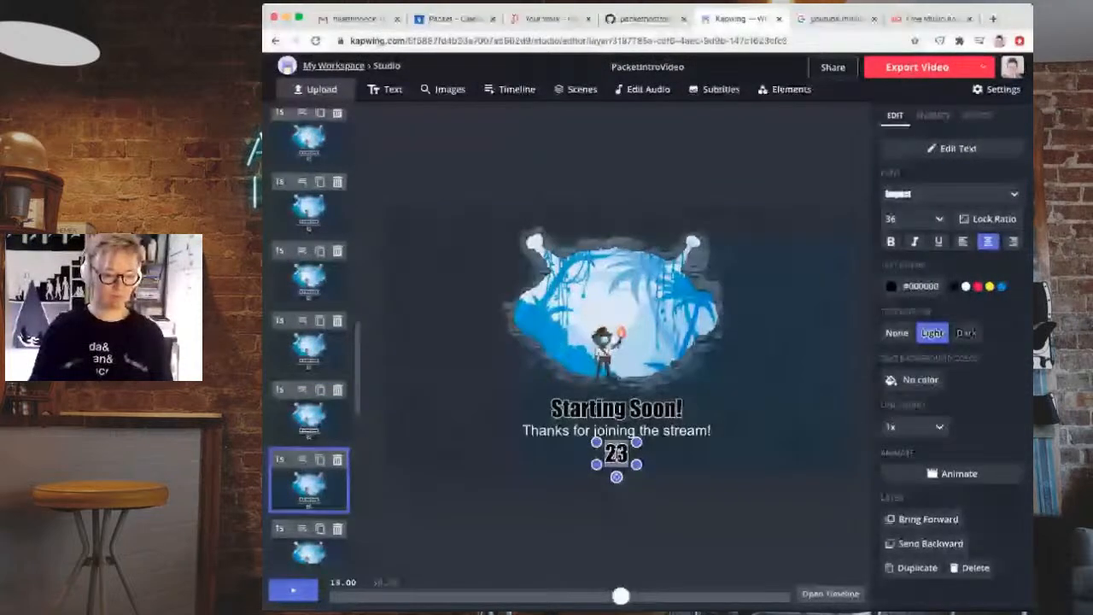
click(581, 492)
click(294, 427)
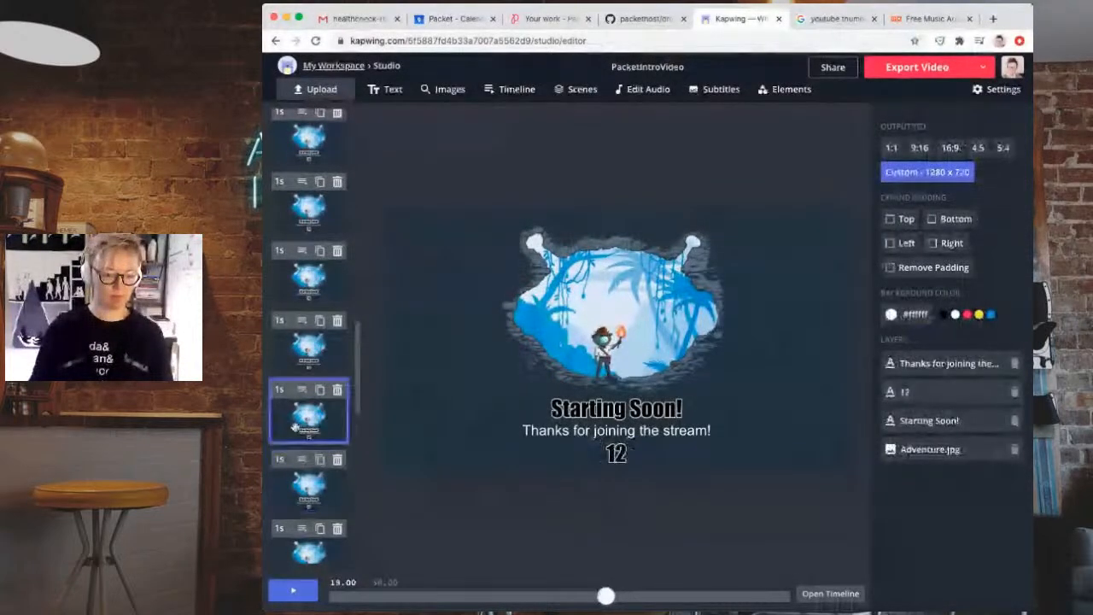
click(306, 488)
scroll(311, 478, down, 3)
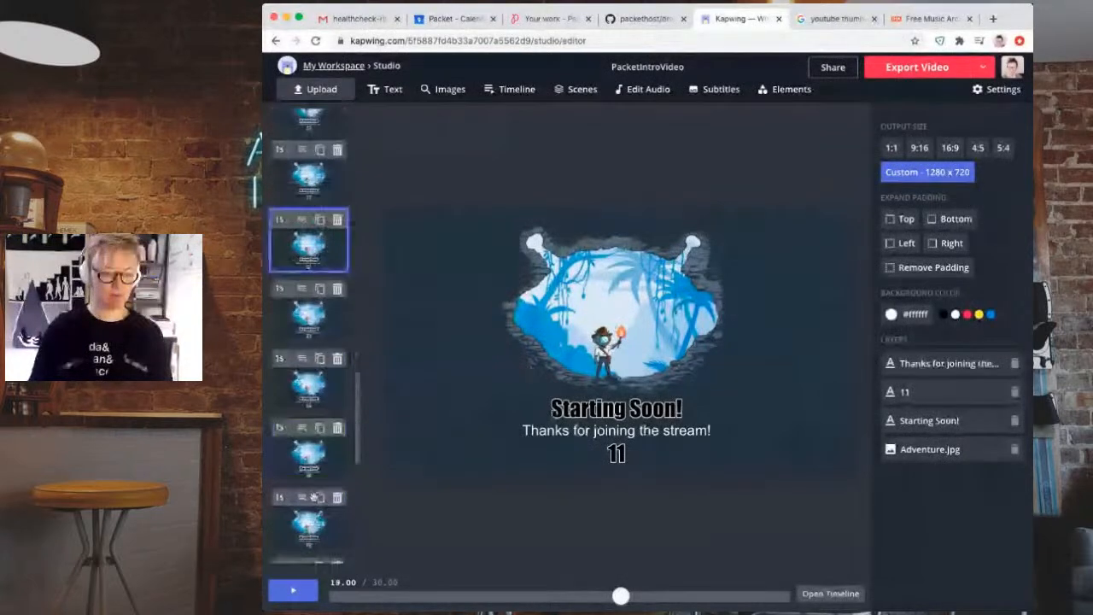
click(313, 255)
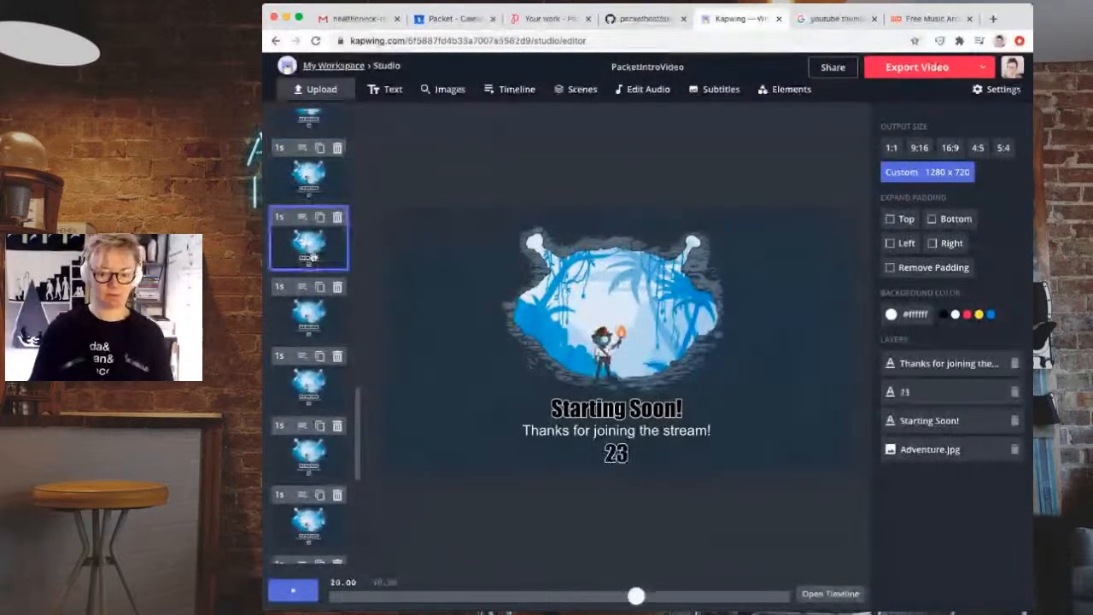
click(612, 455)
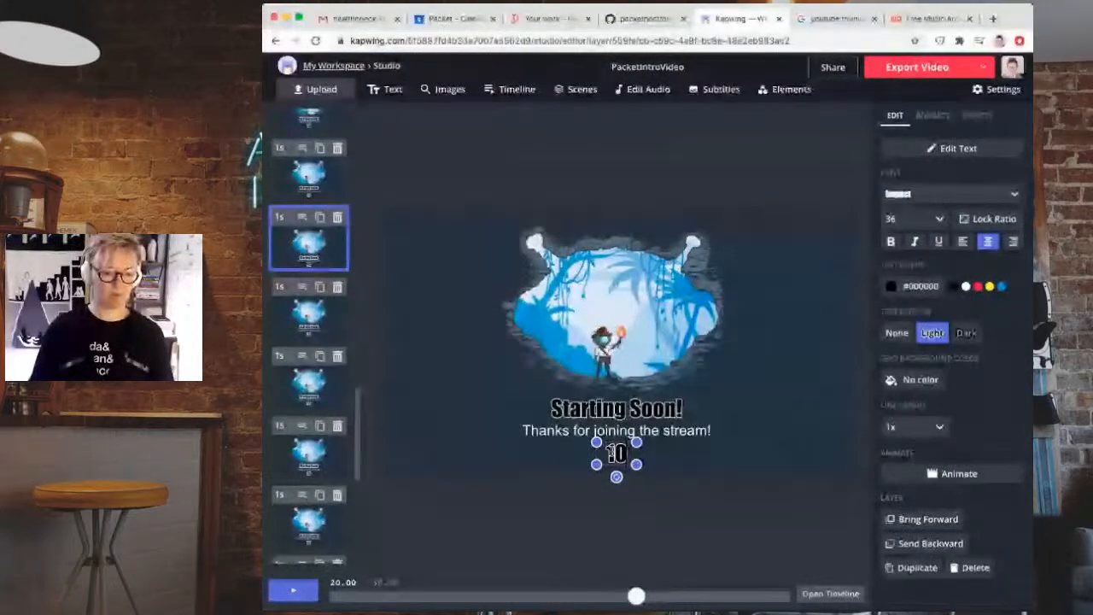
click(582, 525)
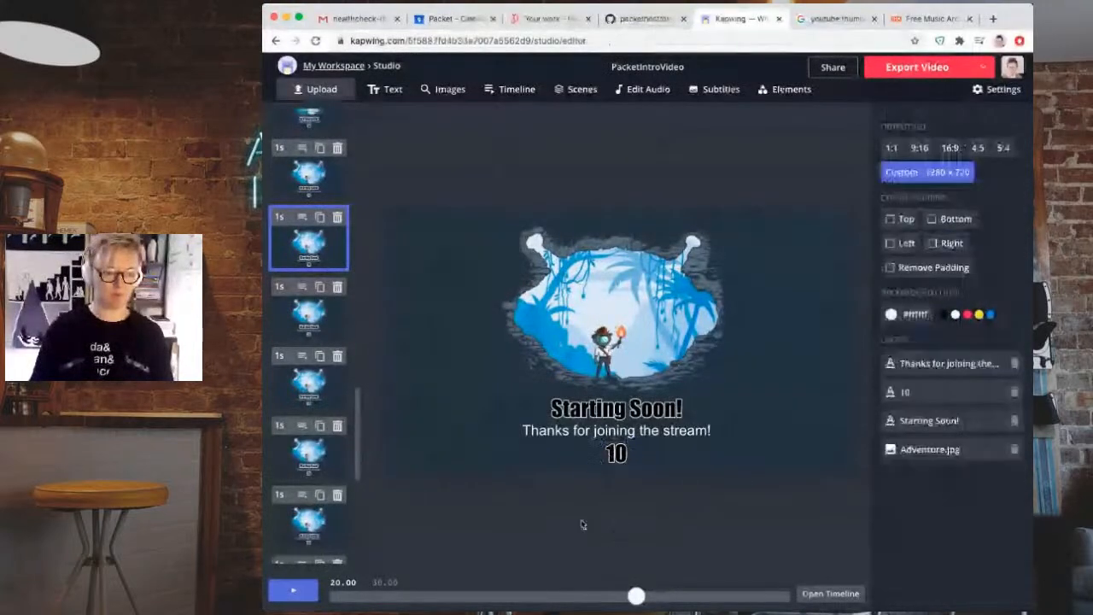
- Set the countdown number in the twenty-second scene to 9
click(309, 323)
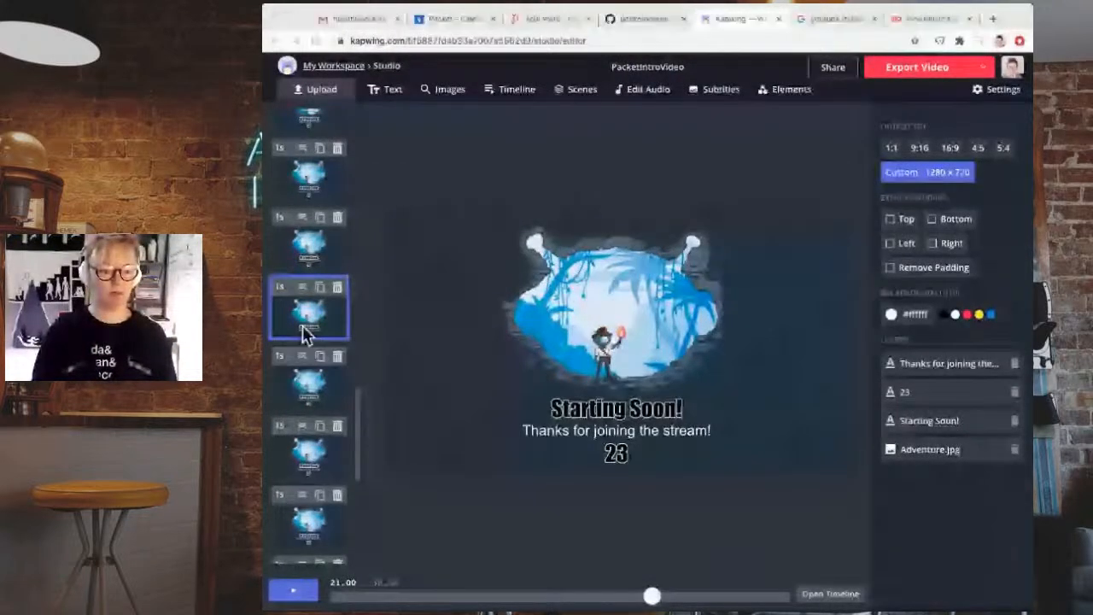
click(311, 248)
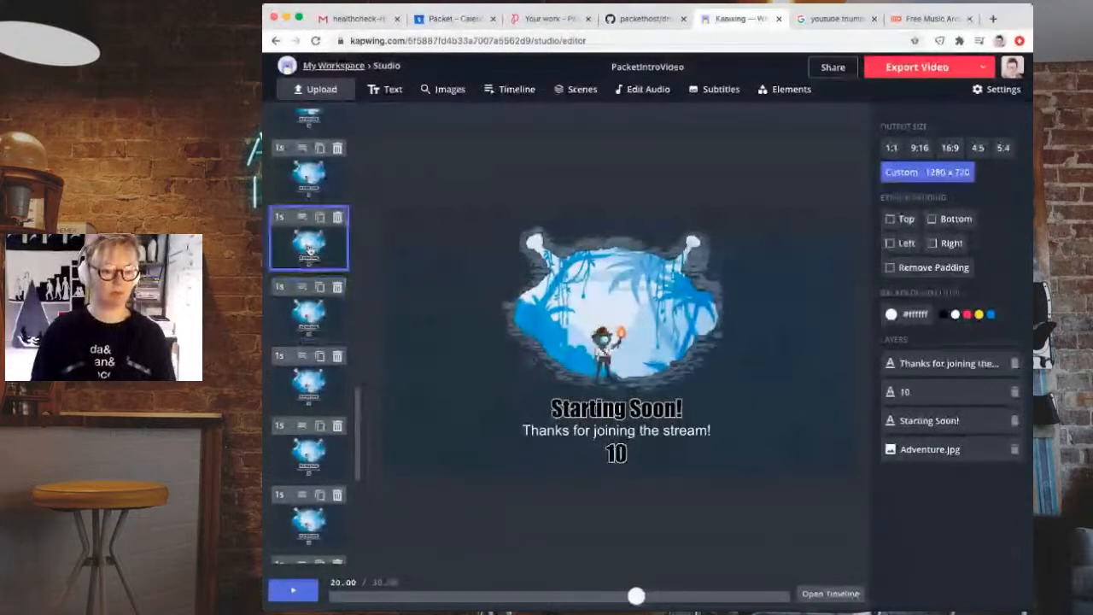
click(312, 332)
click(616, 453)
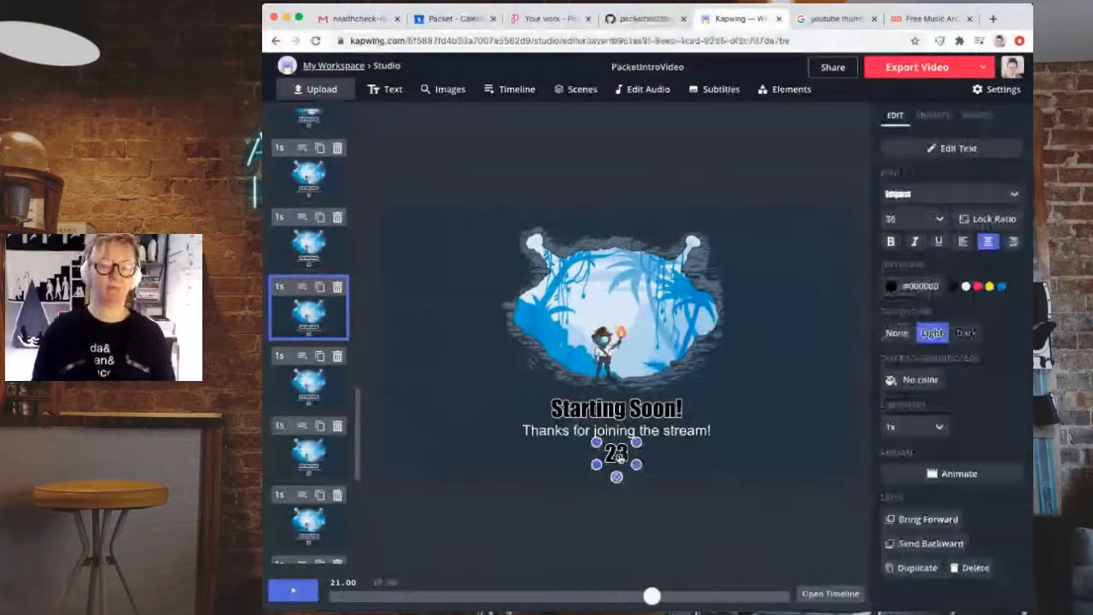
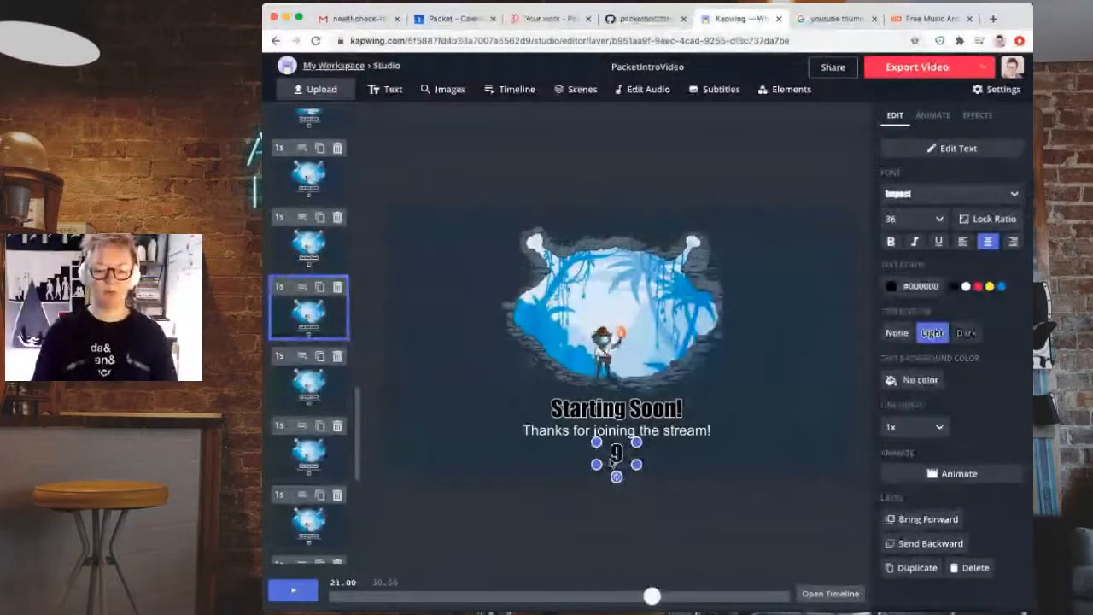
click(457, 518)
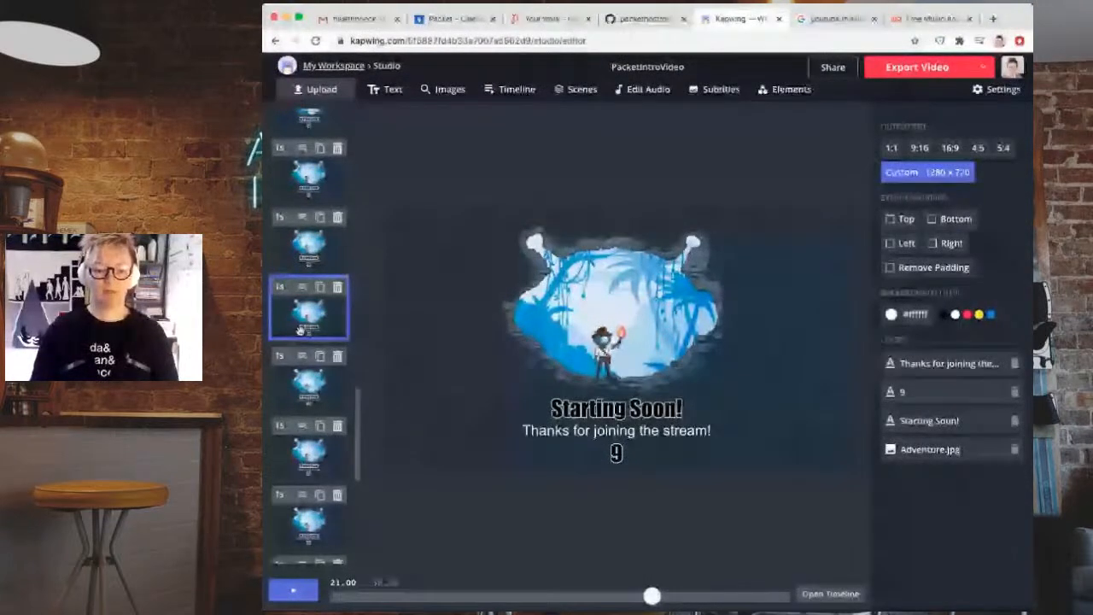
- Compare the countdown numbers of the twenty-first and twenty-second scenes by switching between the two scenes
click(307, 249)
click(316, 327)
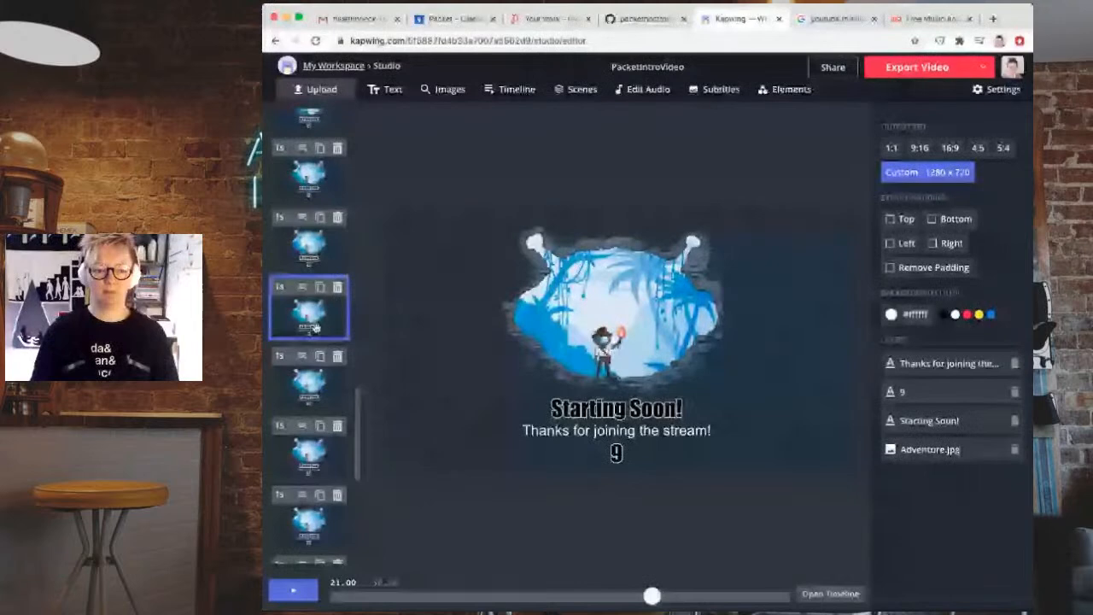
click(308, 244)
click(315, 321)
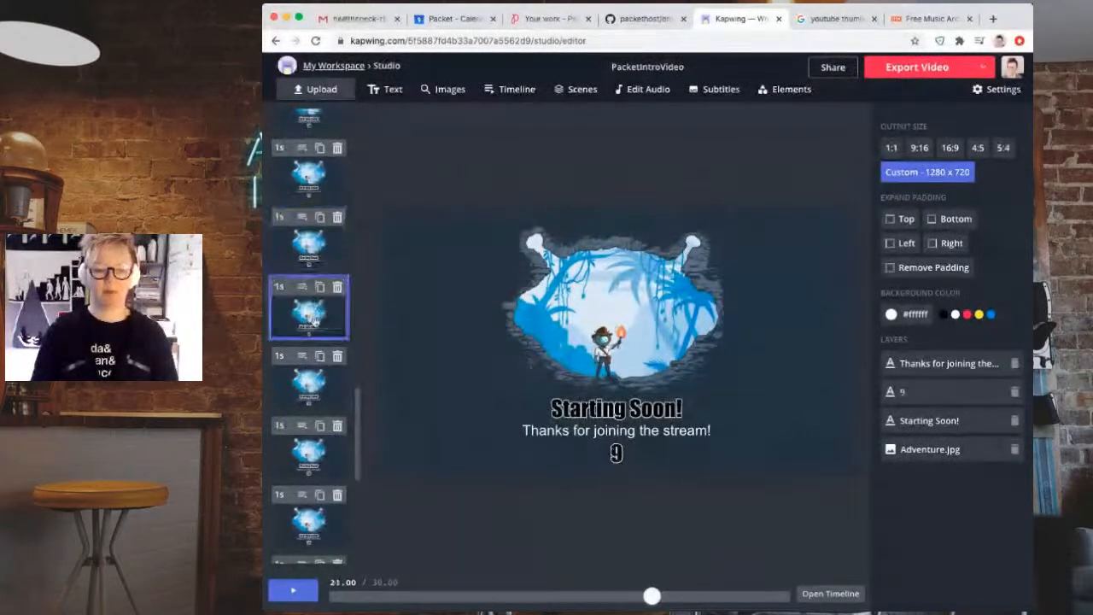
click(308, 243)
click(316, 321)
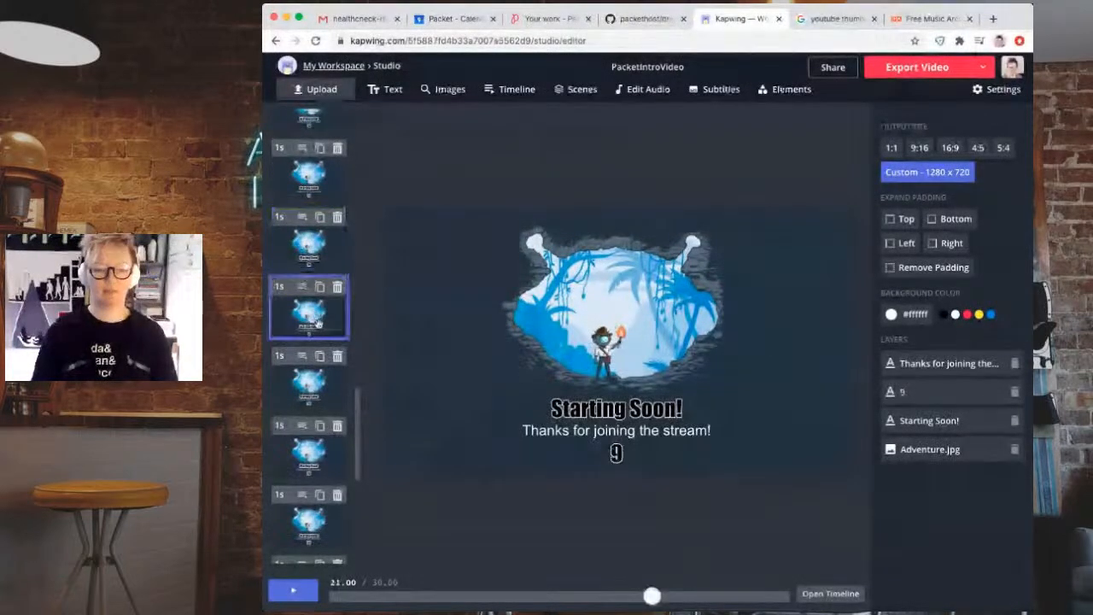
- Set the countdown number in the twenty-third scene to 8 and in the twenty-fourth scene to 7
click(313, 392)
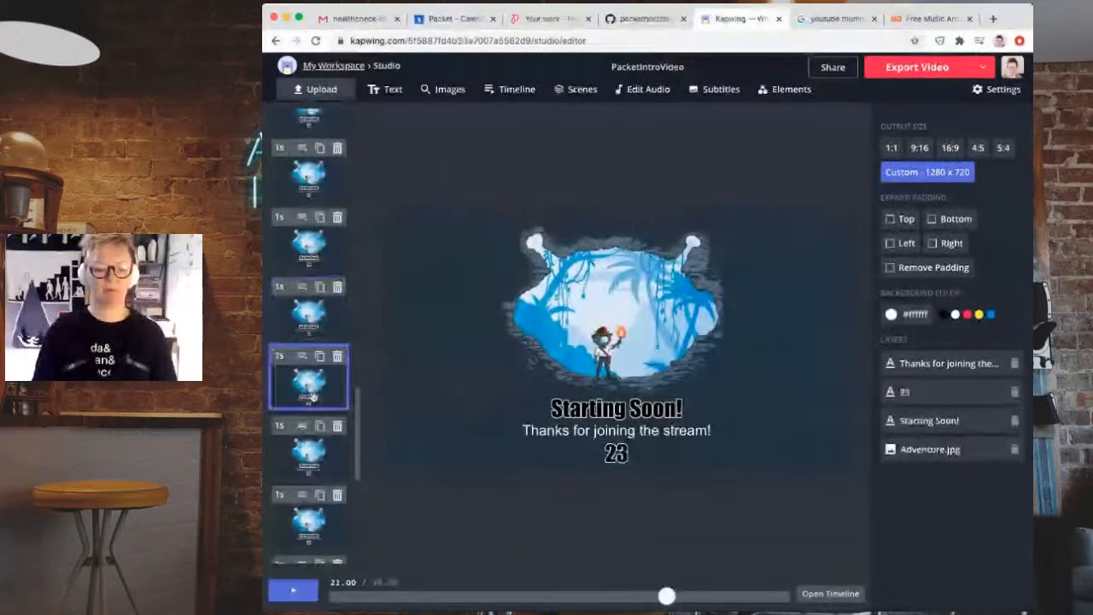
click(618, 457)
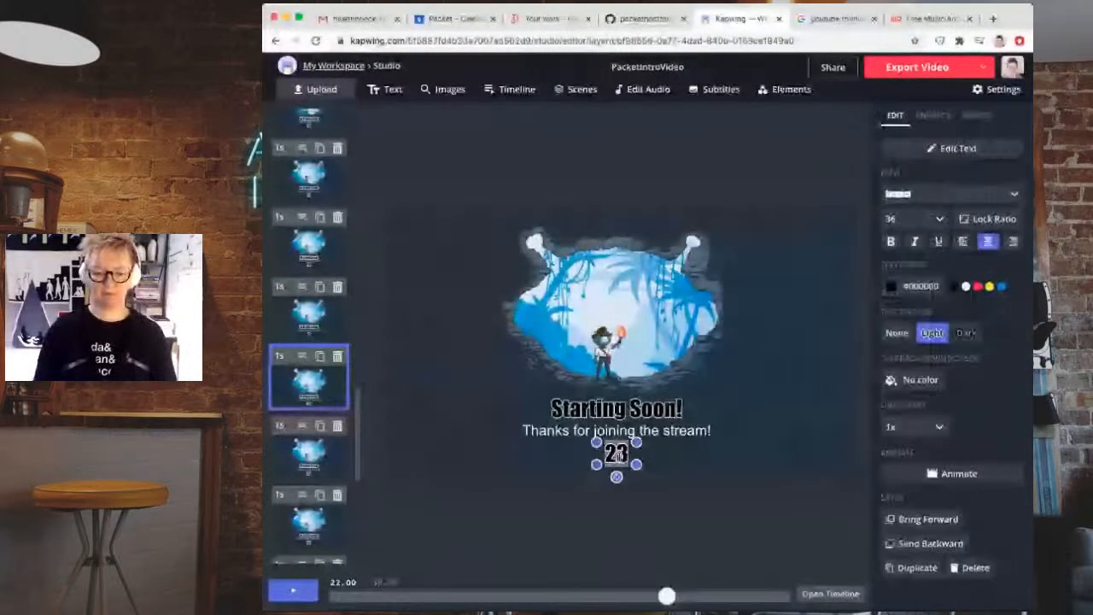
click(488, 541)
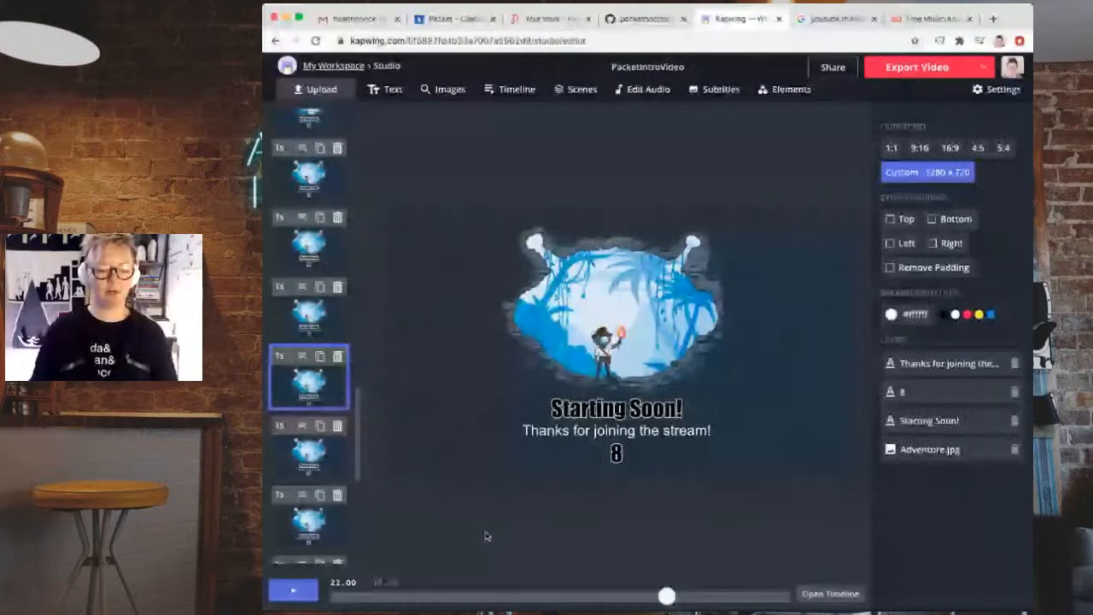
click(333, 461)
click(616, 453)
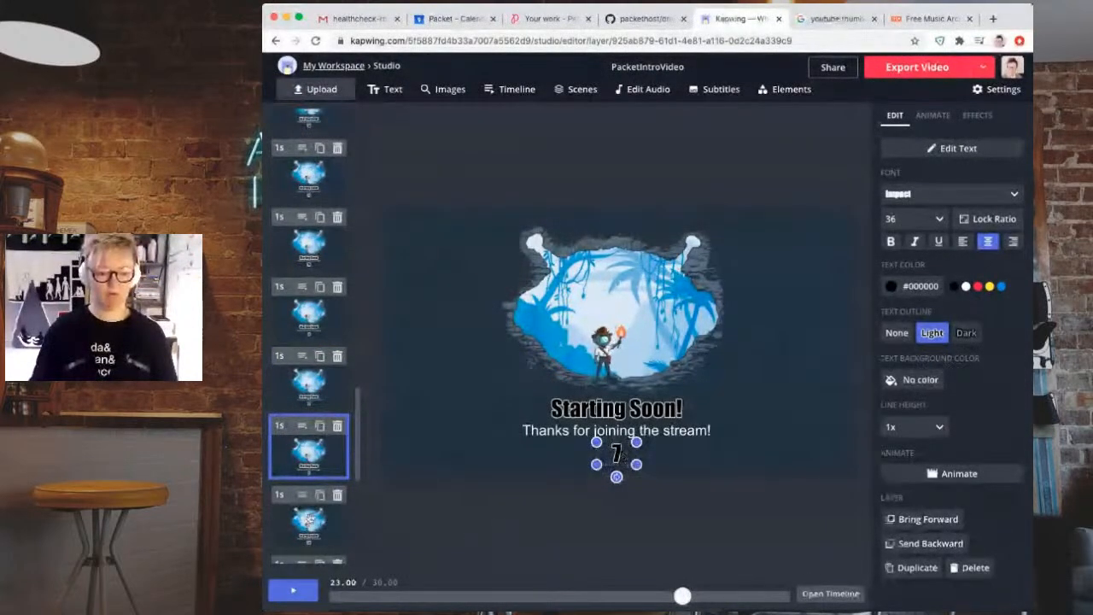
- Set the countdown number in the twenty-fifth scene to 6
click(309, 520)
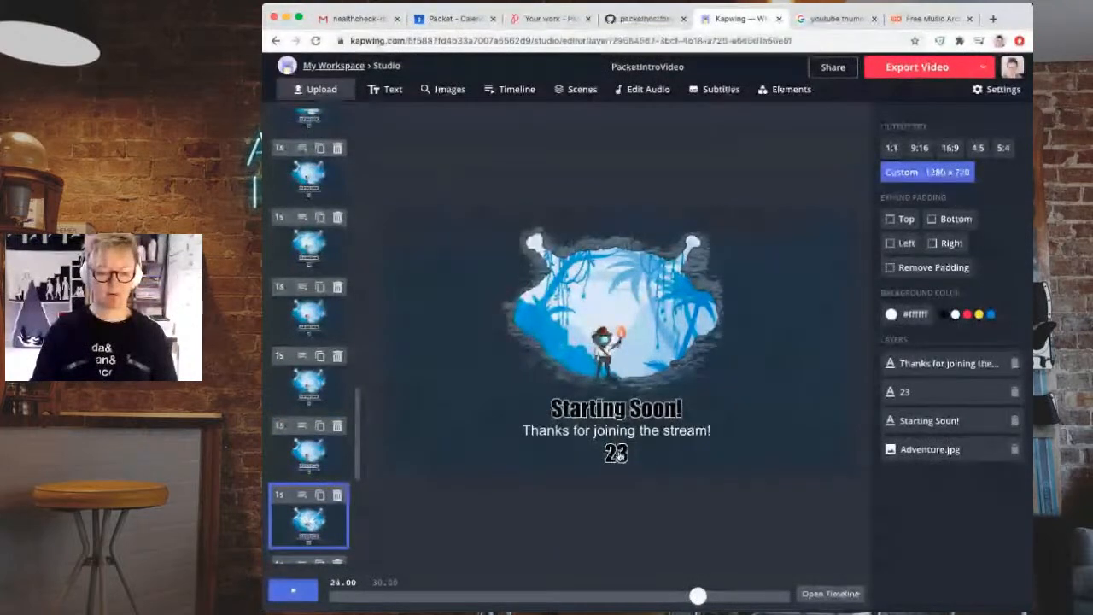
click(617, 453)
double_click(617, 453)
text(6)
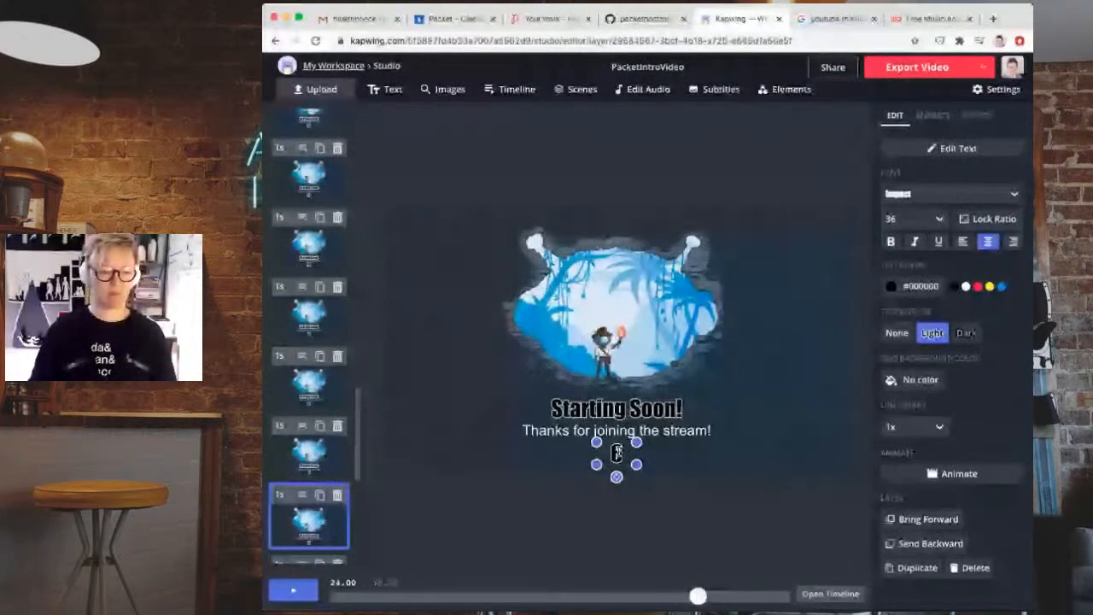
scroll(319, 449, down, 3)
scroll(320, 449, down, 3)
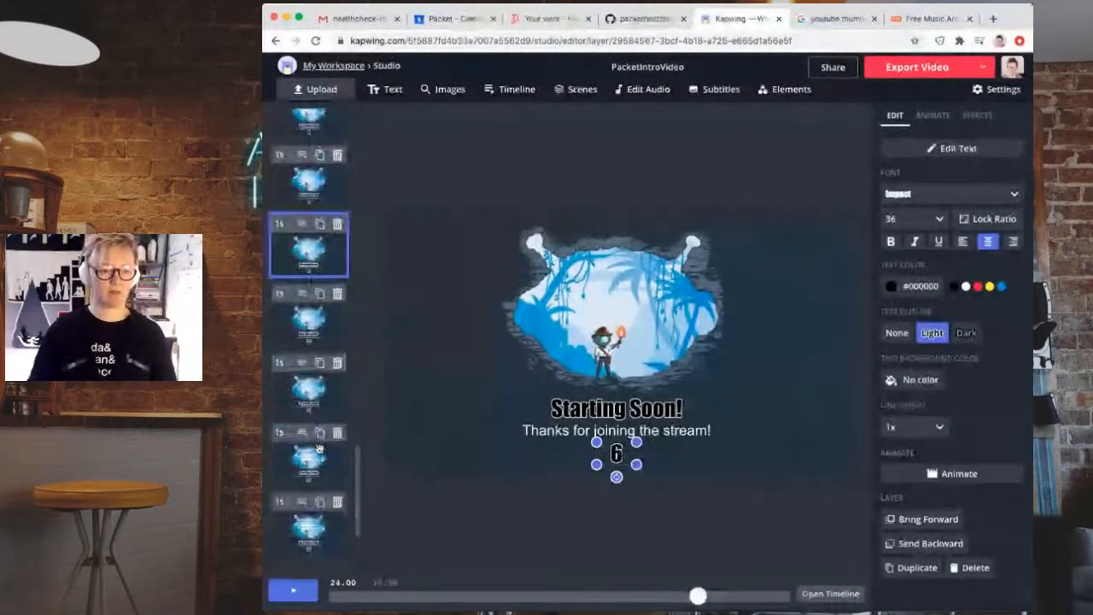
- Set the countdown number in the twenty-sixth scene to 5 and in the twenty-seventh scene to 4
click(309, 250)
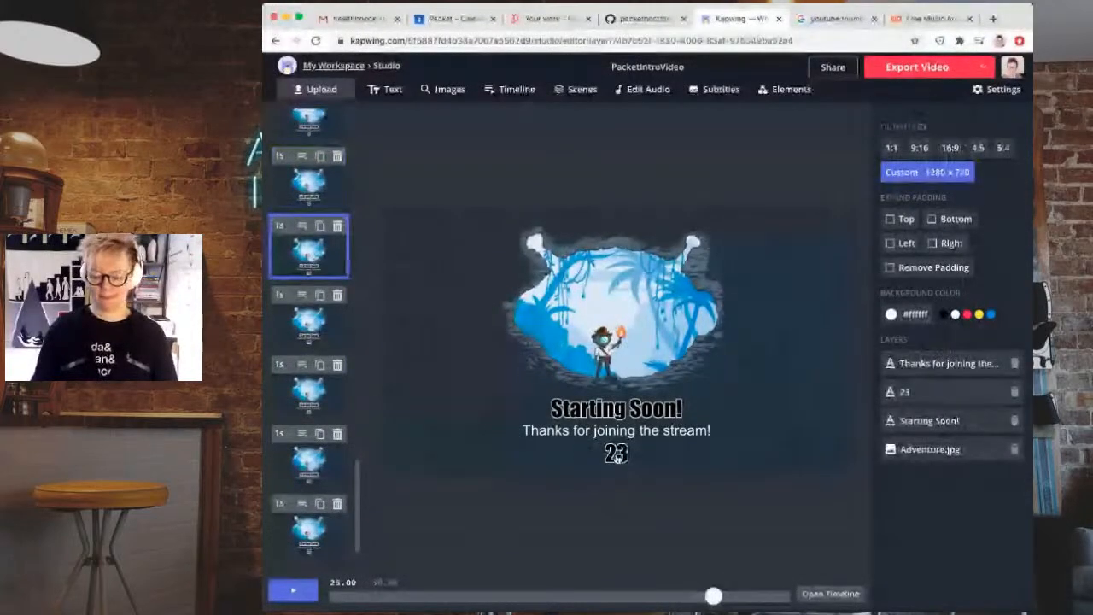
click(617, 453)
text(5)
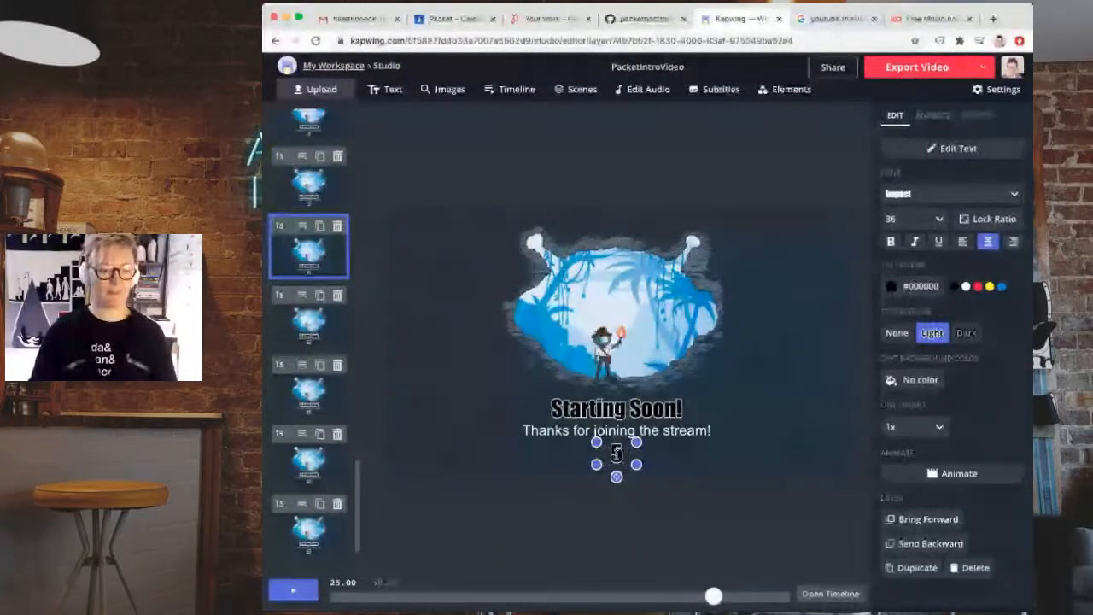
click(334, 281)
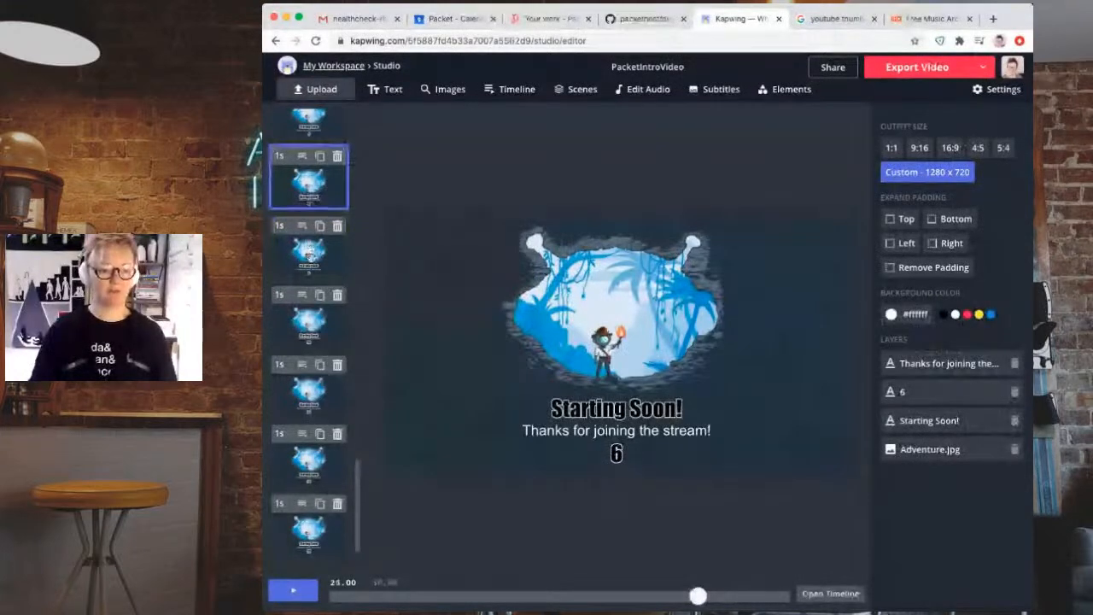
click(309, 323)
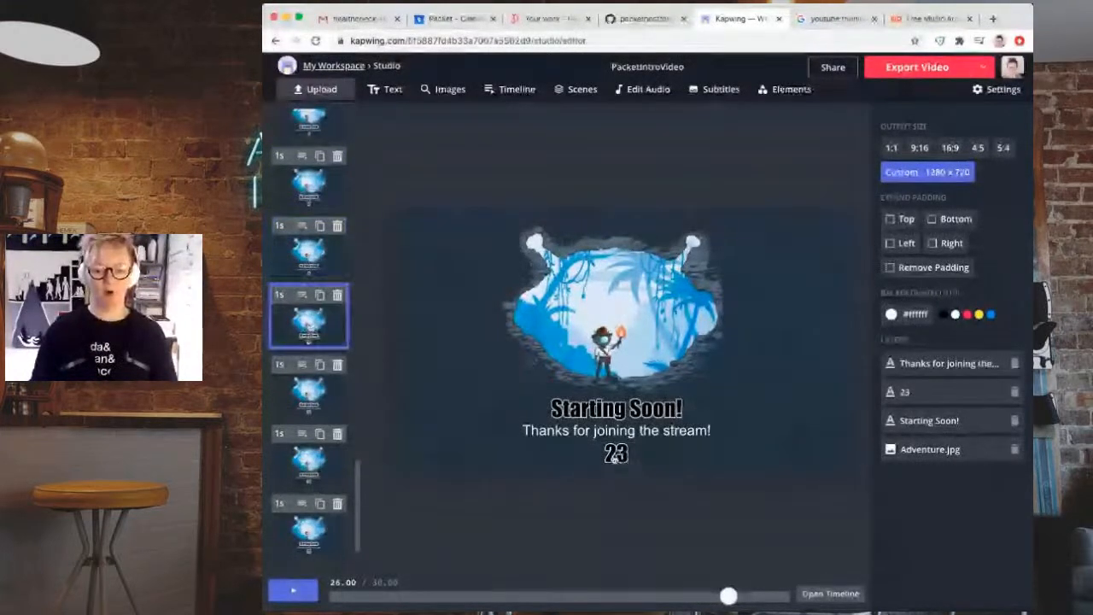
click(616, 455)
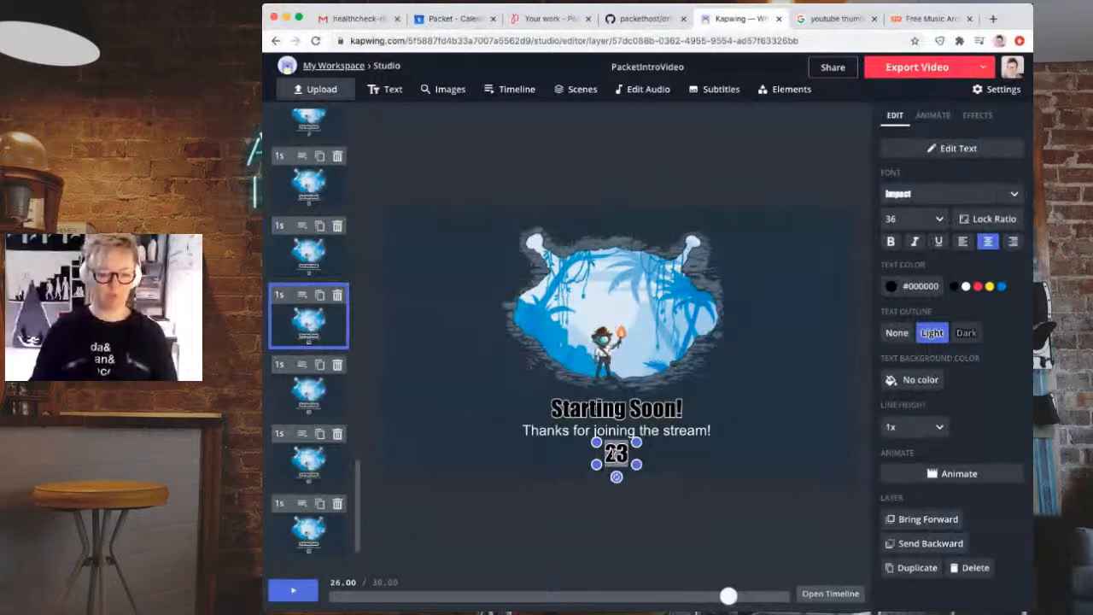
text(4)
click(598, 514)
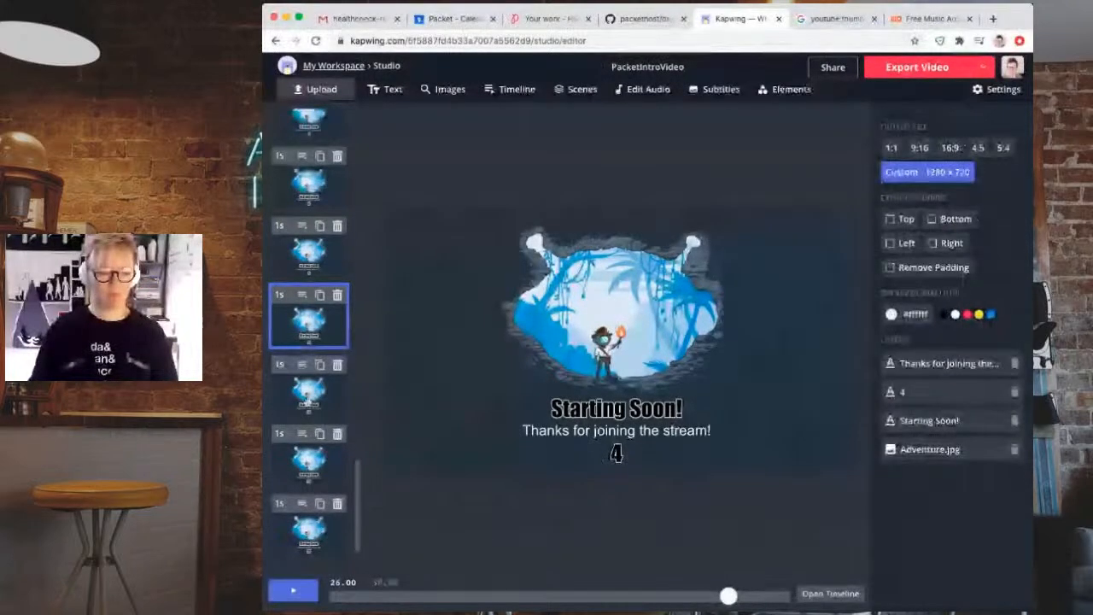
- Set the countdown number in the twenty-eighth scene to 3 and in the twenty-ninth scene to 2
click(306, 398)
click(610, 453)
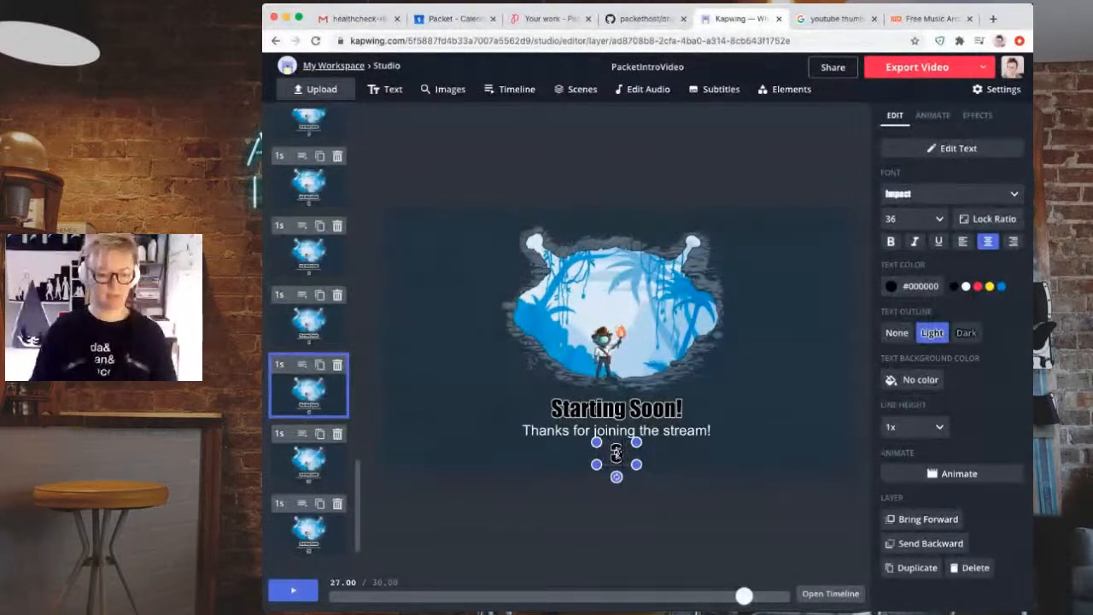
click(552, 505)
click(320, 462)
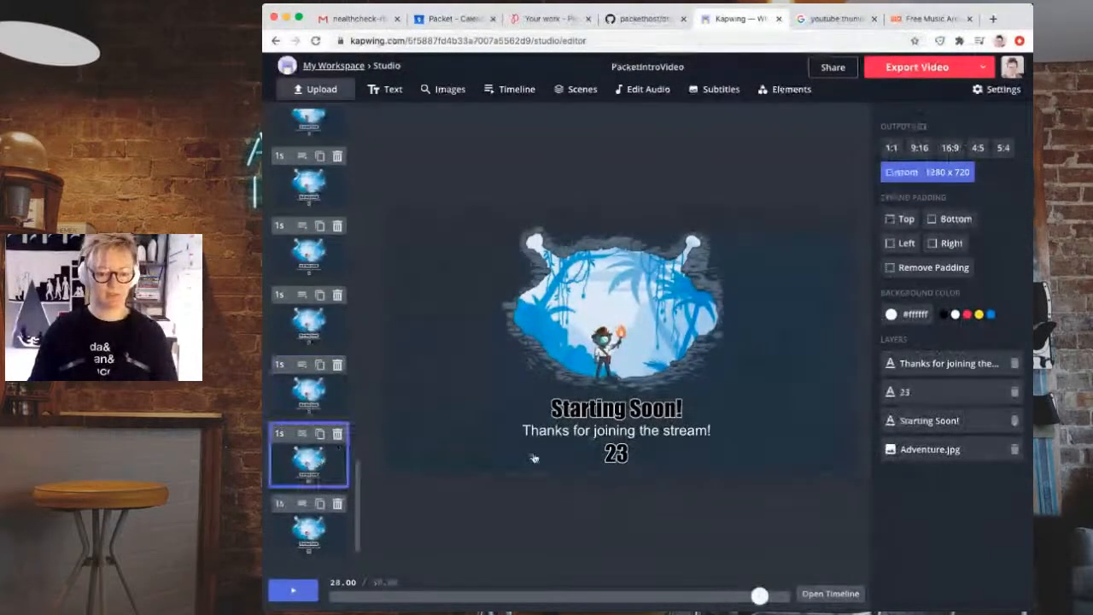
click(616, 456)
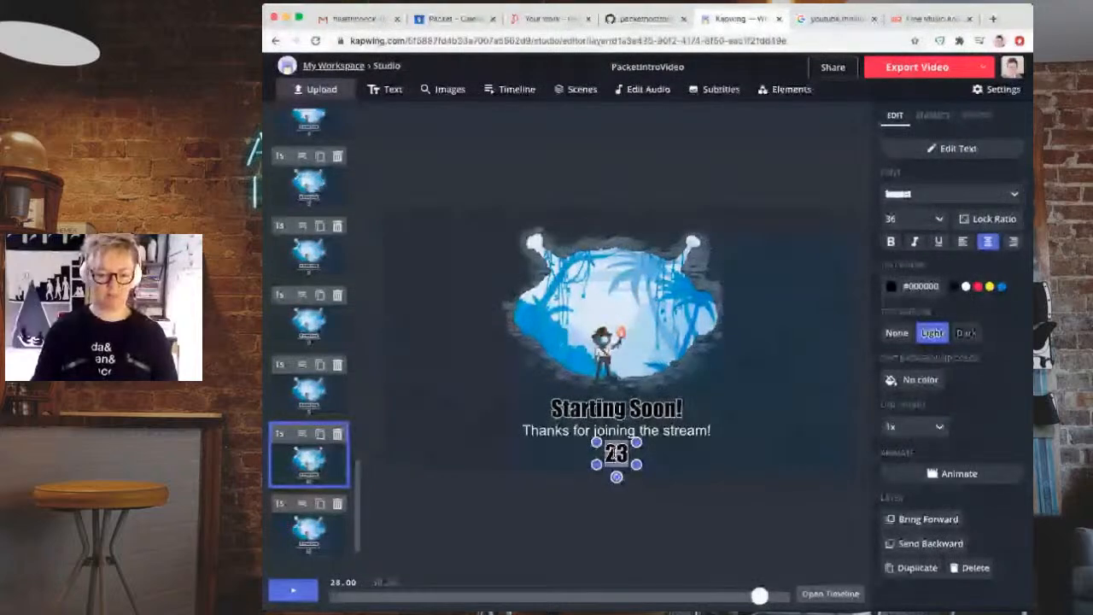
key(BackSpace)
click(585, 530)
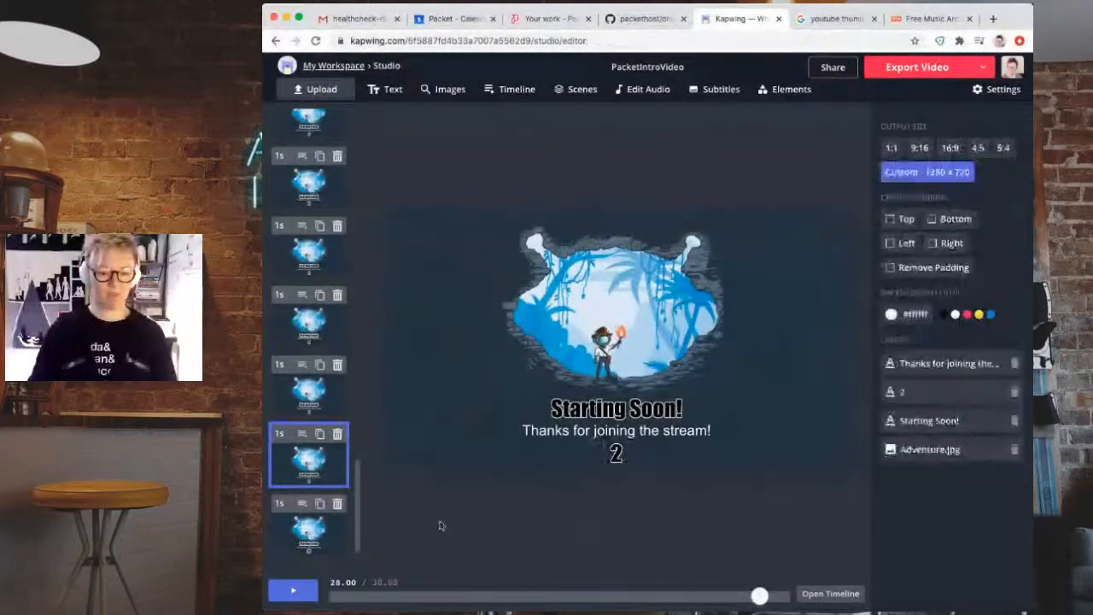
- Set the countdown number in the thirtieth scene to 1
click(314, 525)
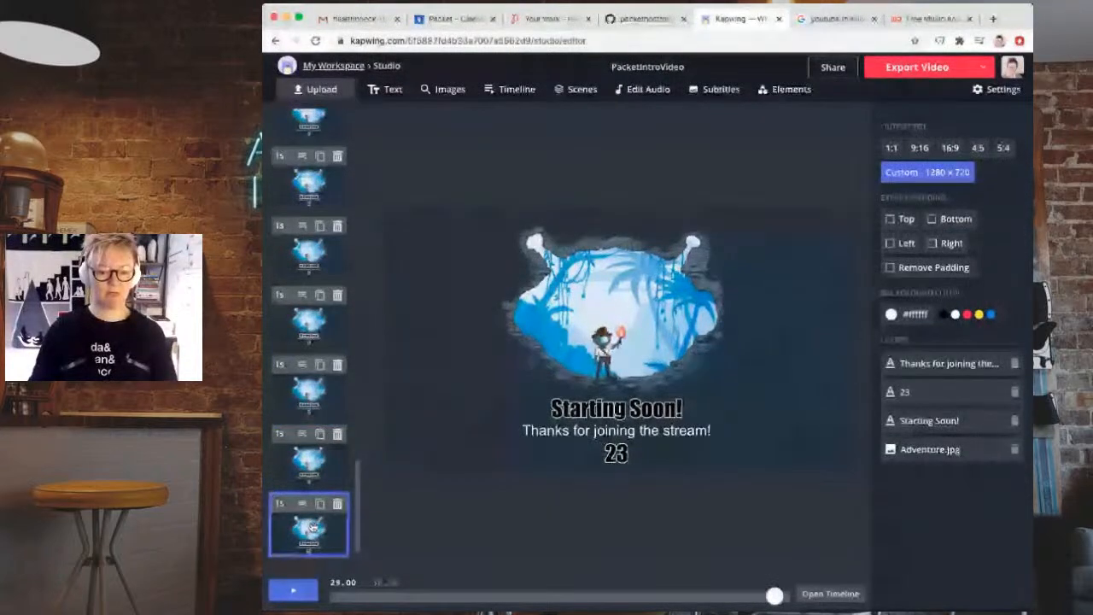
click(618, 455)
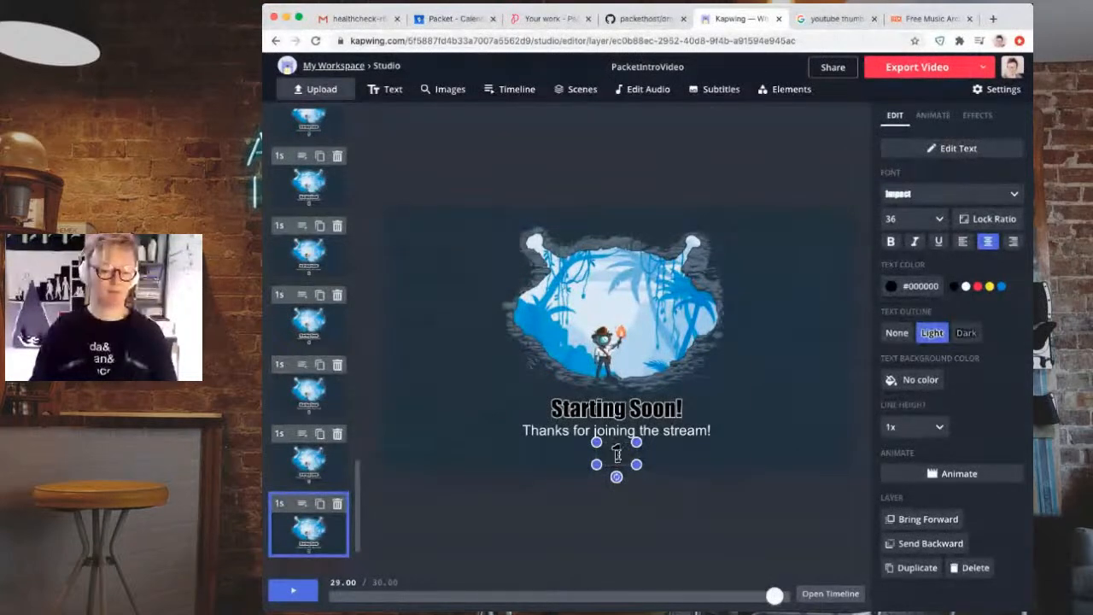
click(566, 532)
- Return from the end of the scene list to the first scene and preview the start of the countdown
scroll(329, 494, down, 1)
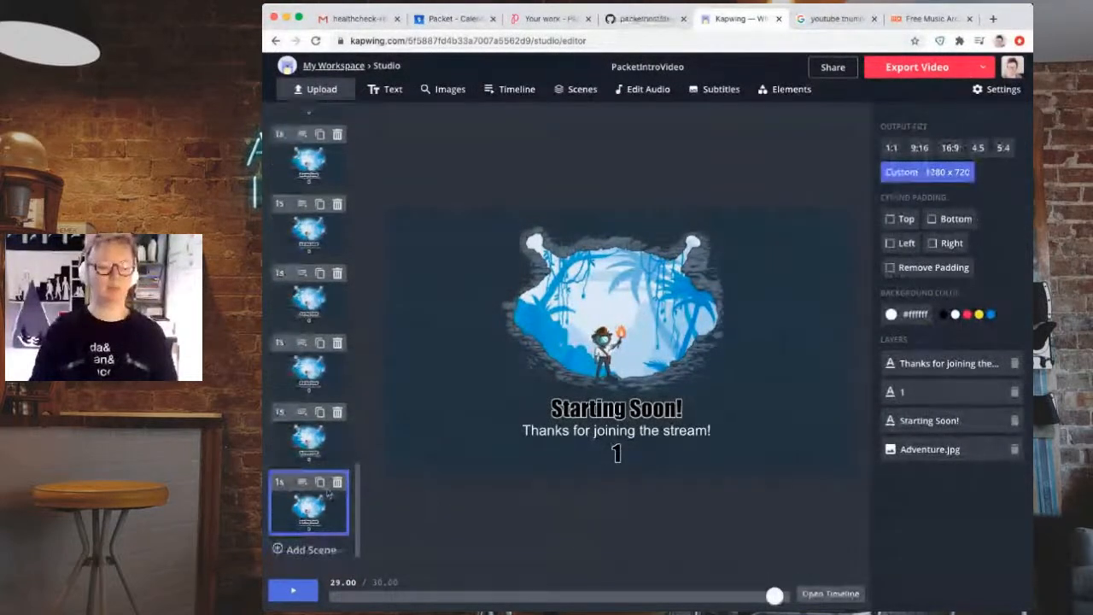
scroll(328, 493, down, 1)
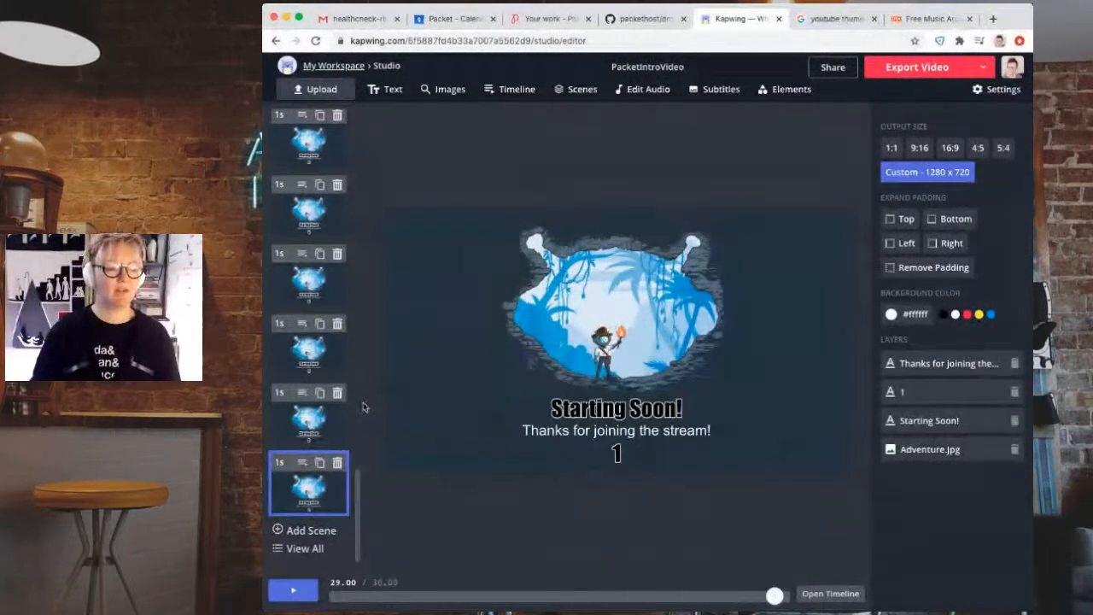
scroll(361, 529, up, 15)
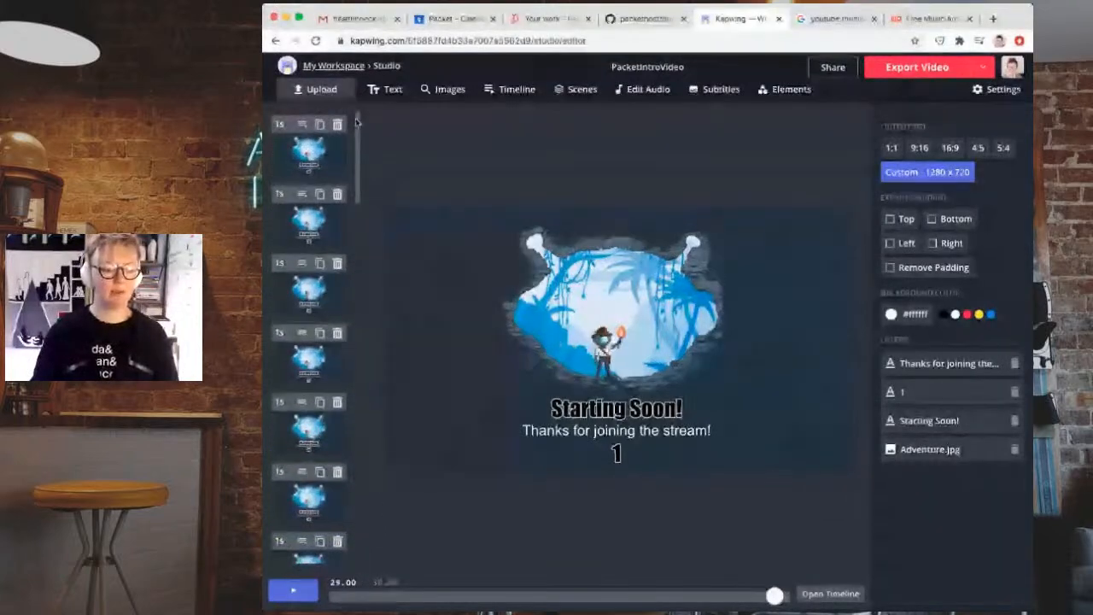
click(326, 158)
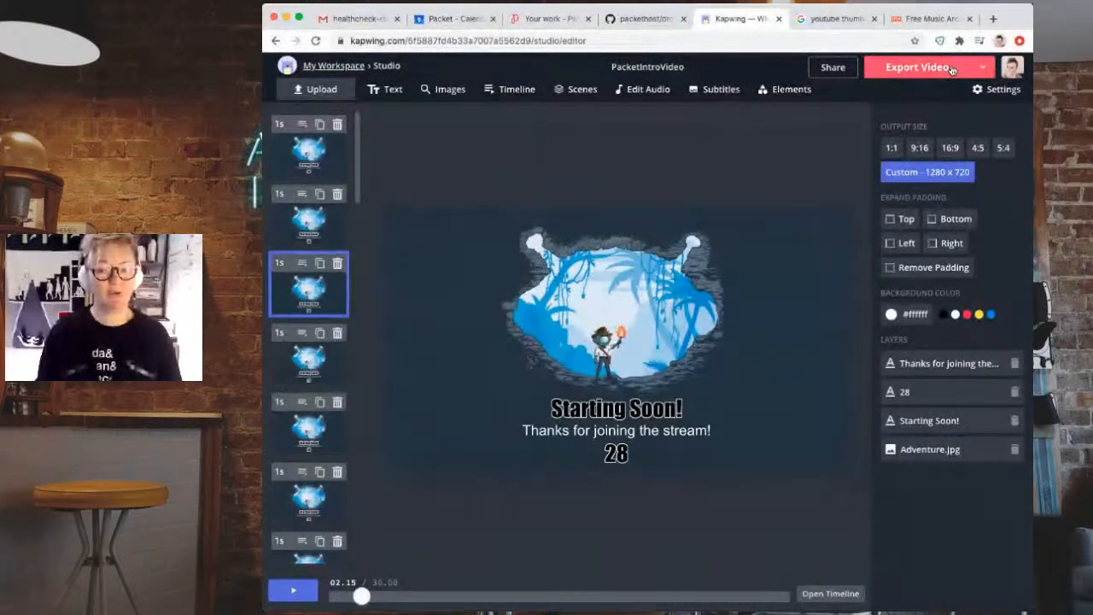
- Check the project settings for output file type, video quality and grid snapping, leaving them as they are
click(996, 89)
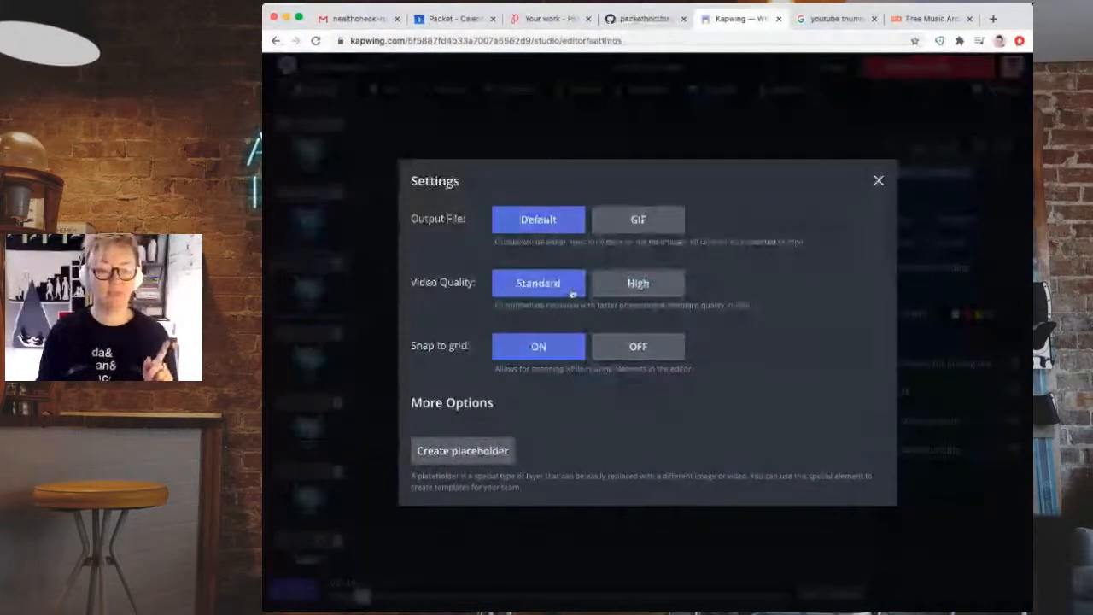
click(878, 181)
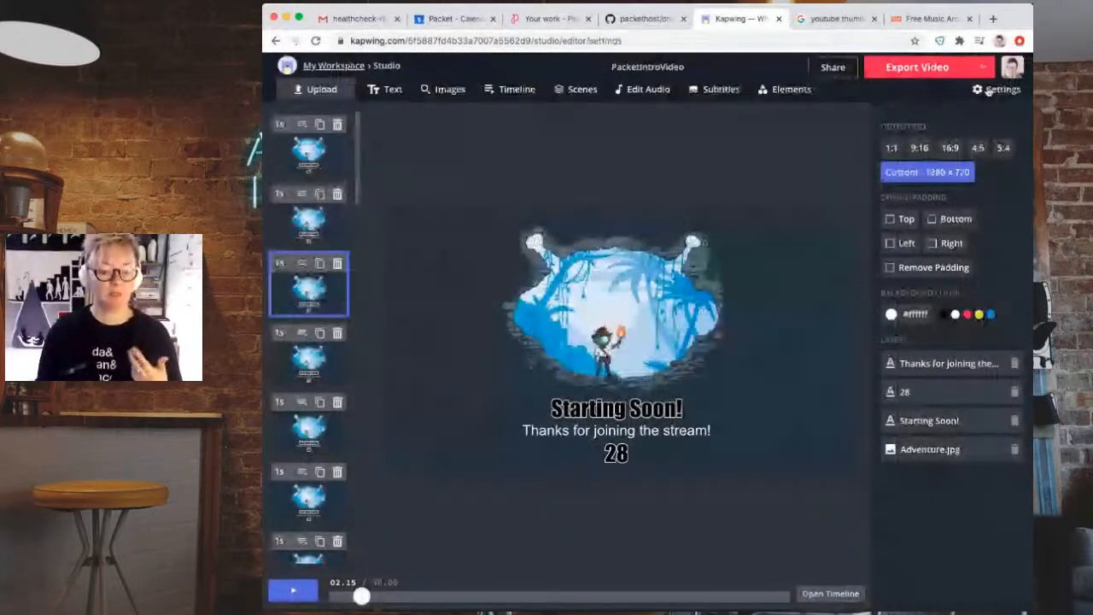
click(989, 90)
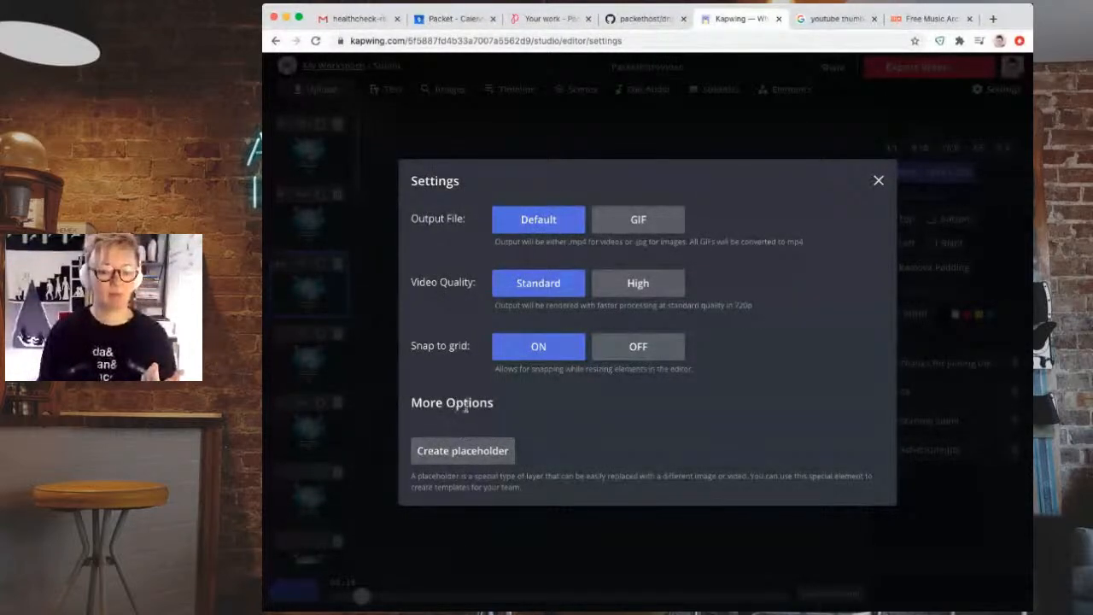
click(878, 181)
- Export the countdown video, dismissing the error notice and starting the export again
click(918, 69)
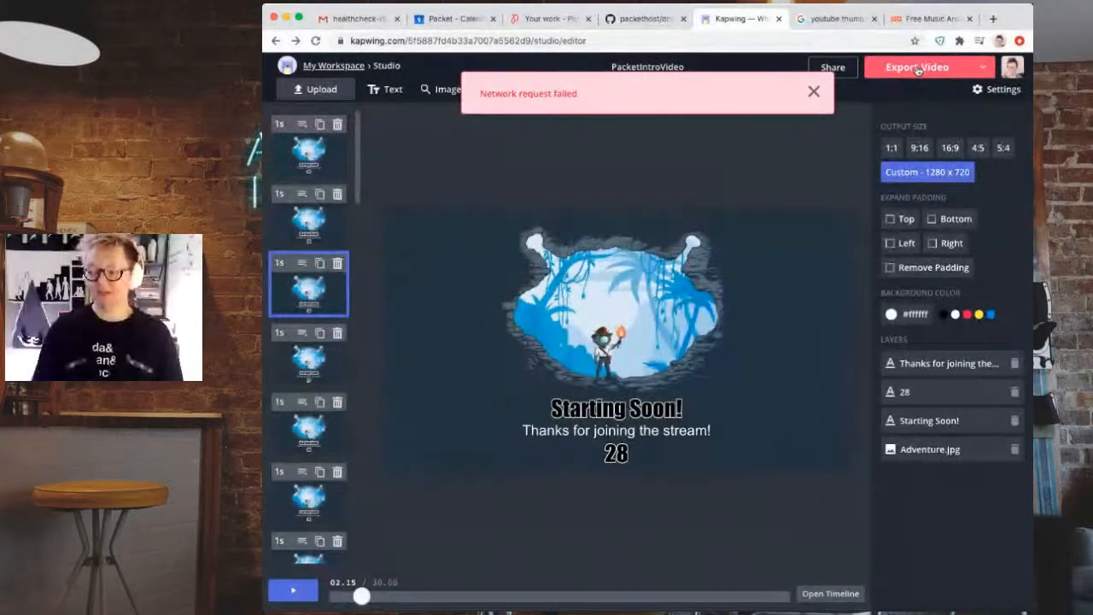
click(813, 91)
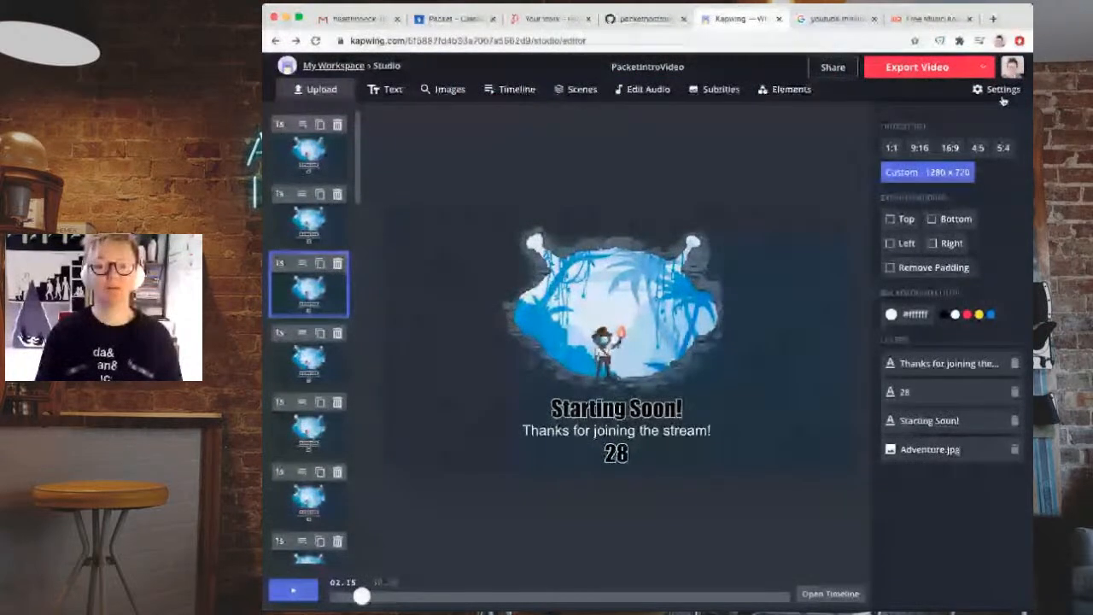
click(920, 73)
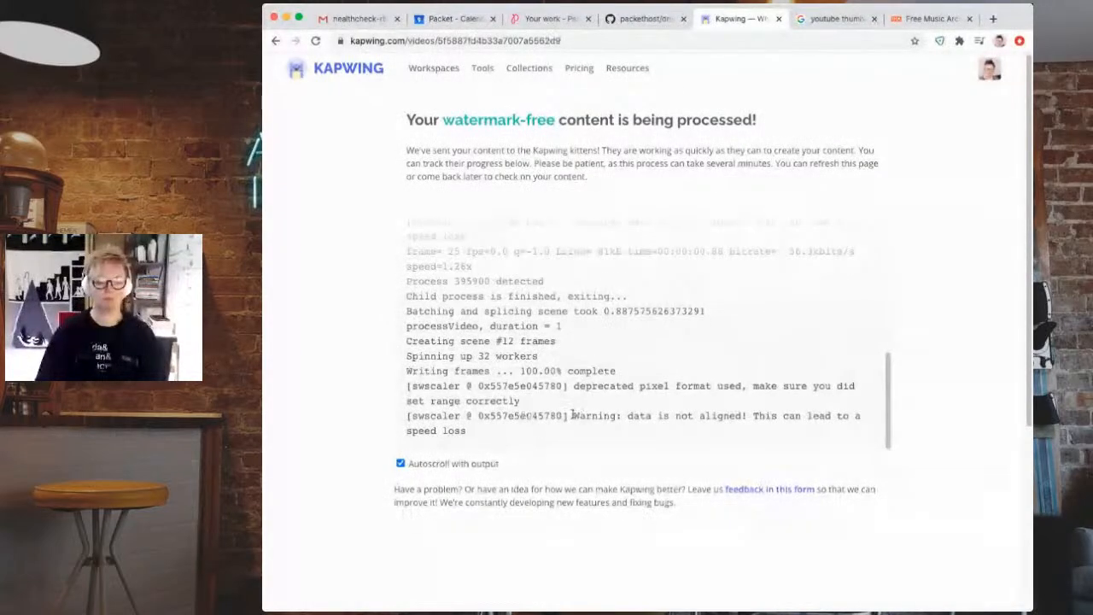
drag(578, 421, 644, 321)
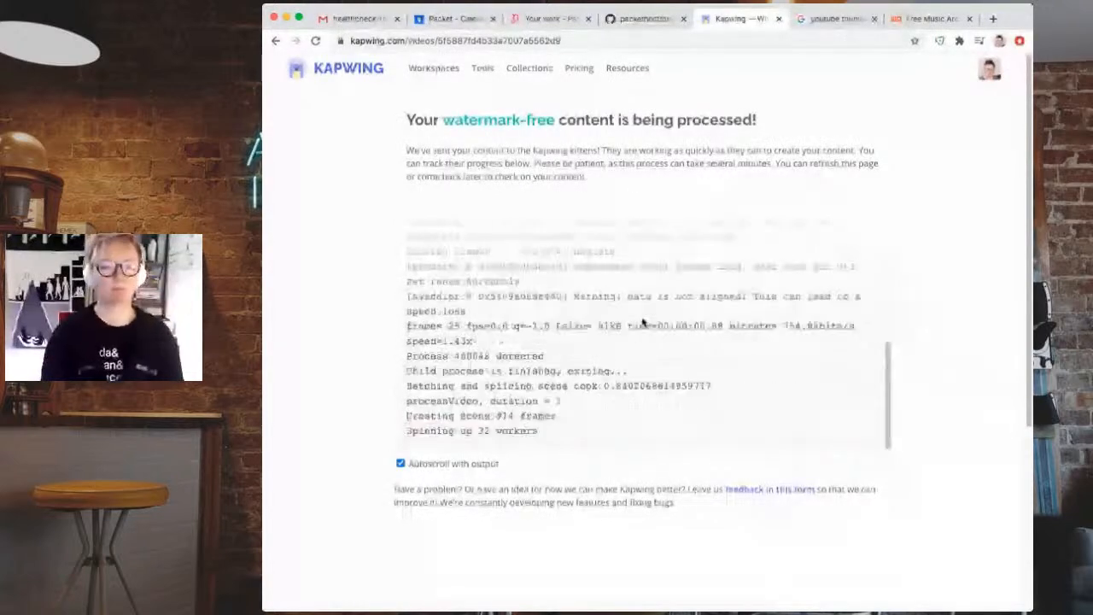
key(super+t)
text(https://www.twitch.tv/videos/732284940)
key(Return)
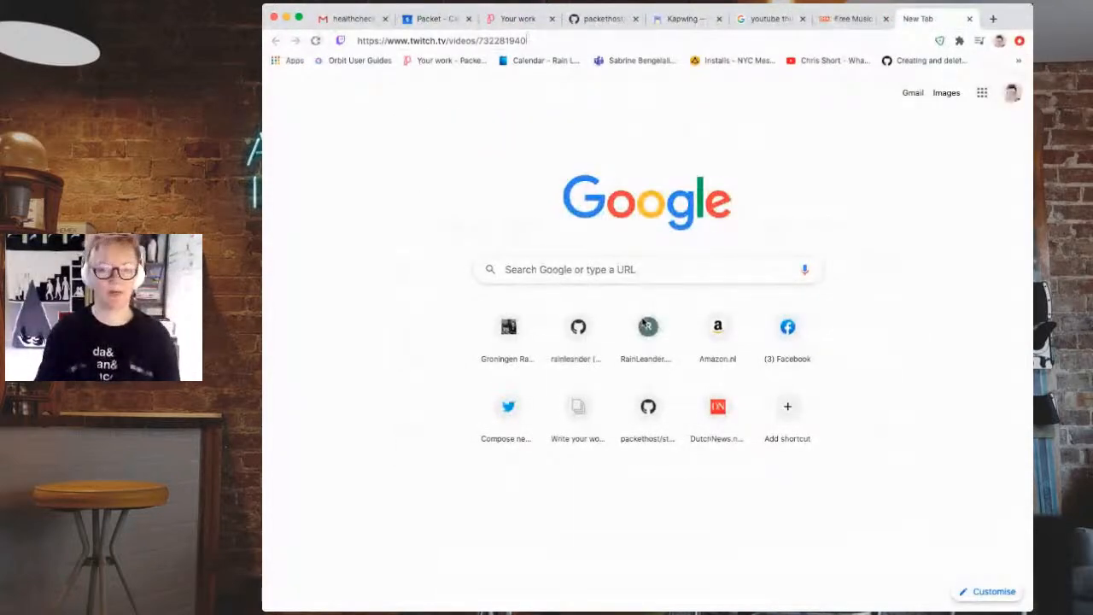
key(super+w)
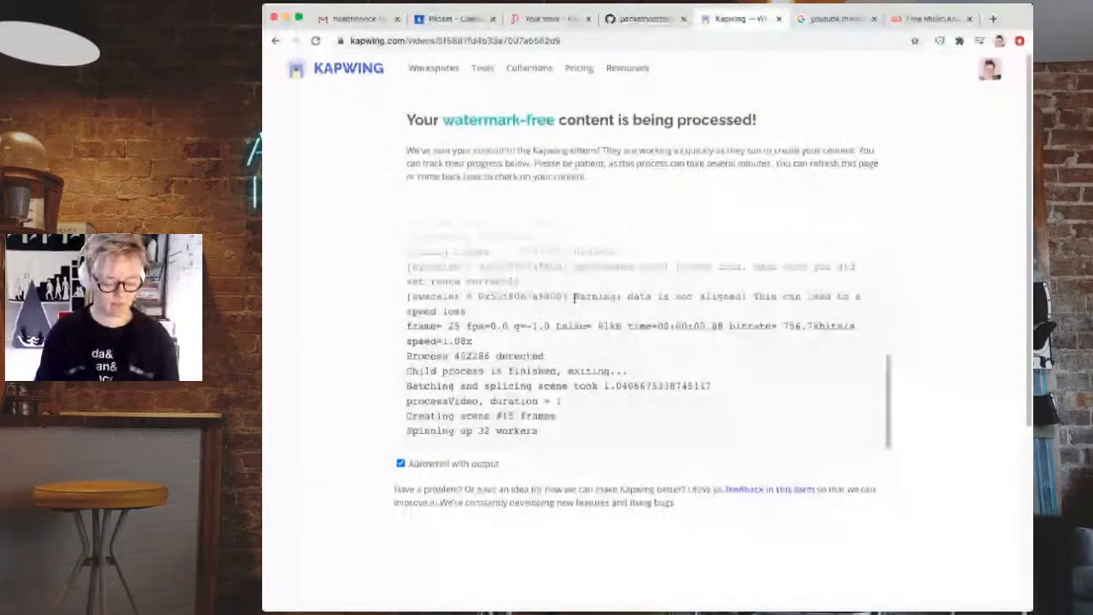
- Copy "Warning: data is not aligned! This can lead to a speed loss" from the processing log and search the web for it
drag(573, 297, 577, 311)
key(super+c)
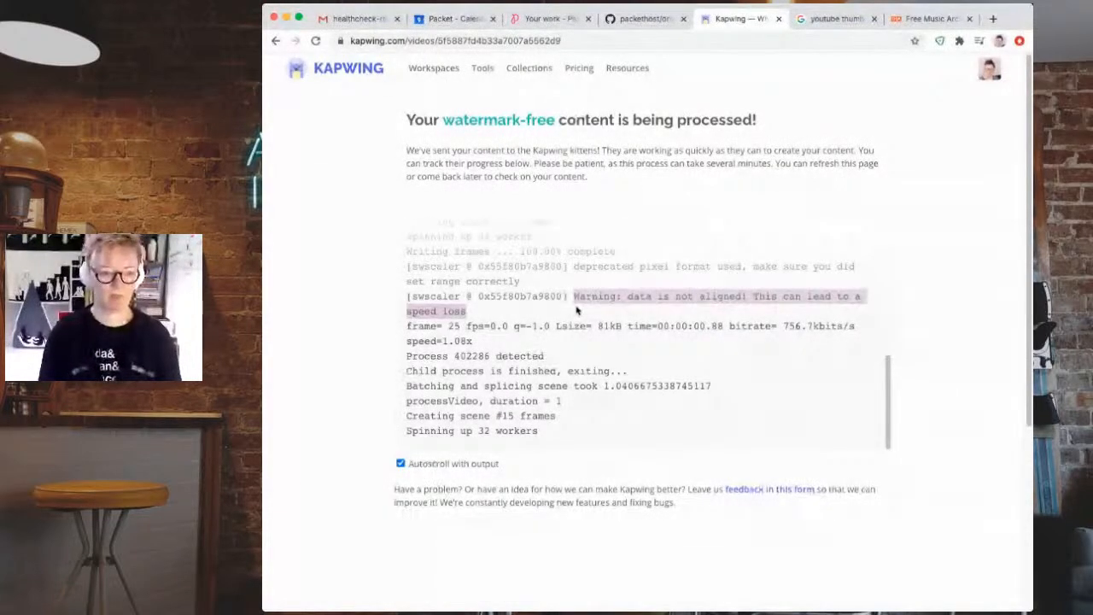
key(super+t)
key(super+v)
key(Return)
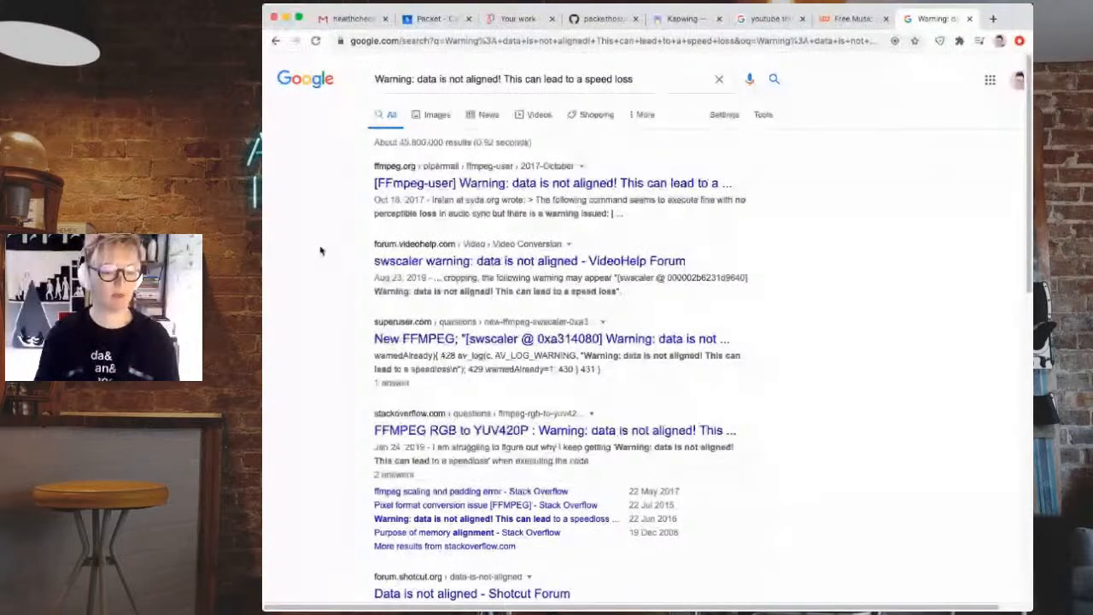
- Look through the search results for the alignment warning and open the FFmpeg-user mailing list post from October 2017
scroll(320, 250, down, 1)
scroll(320, 250, down, 1)
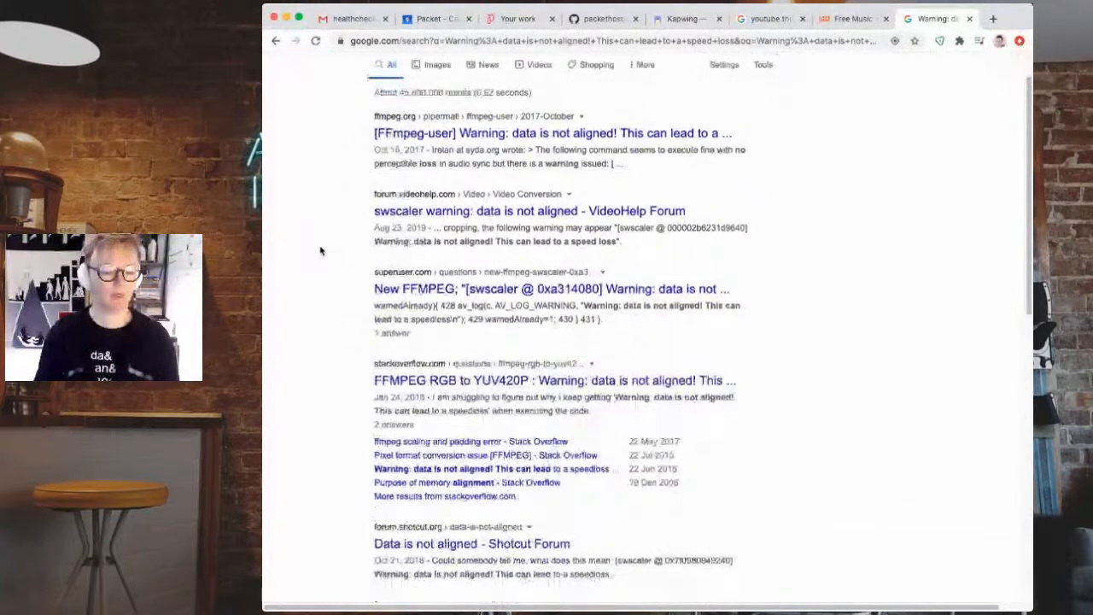
scroll(321, 251, up, 1)
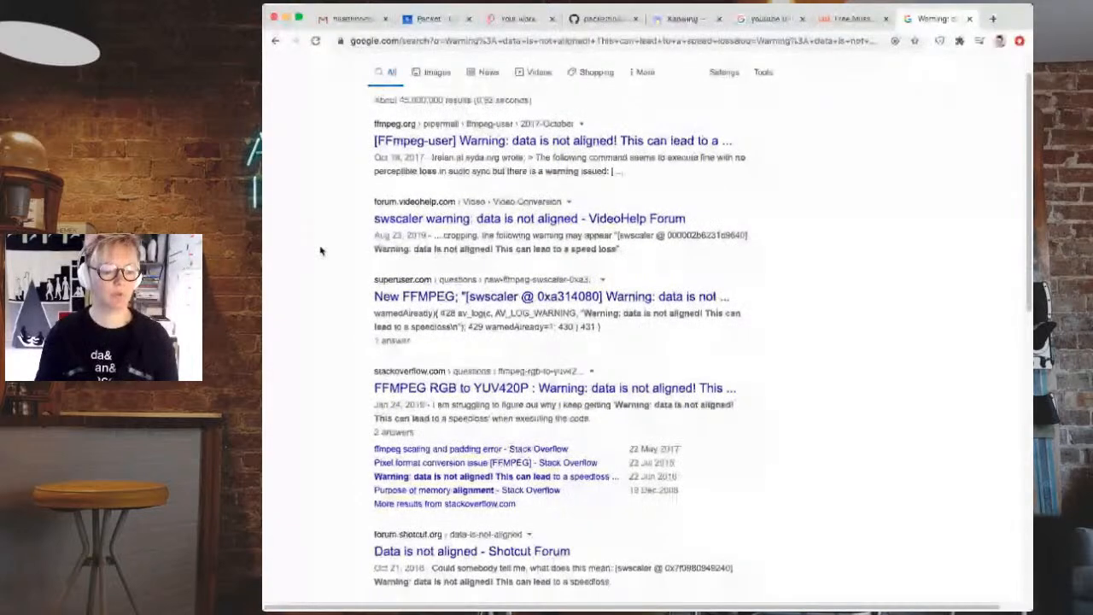
scroll(320, 250, up, 3)
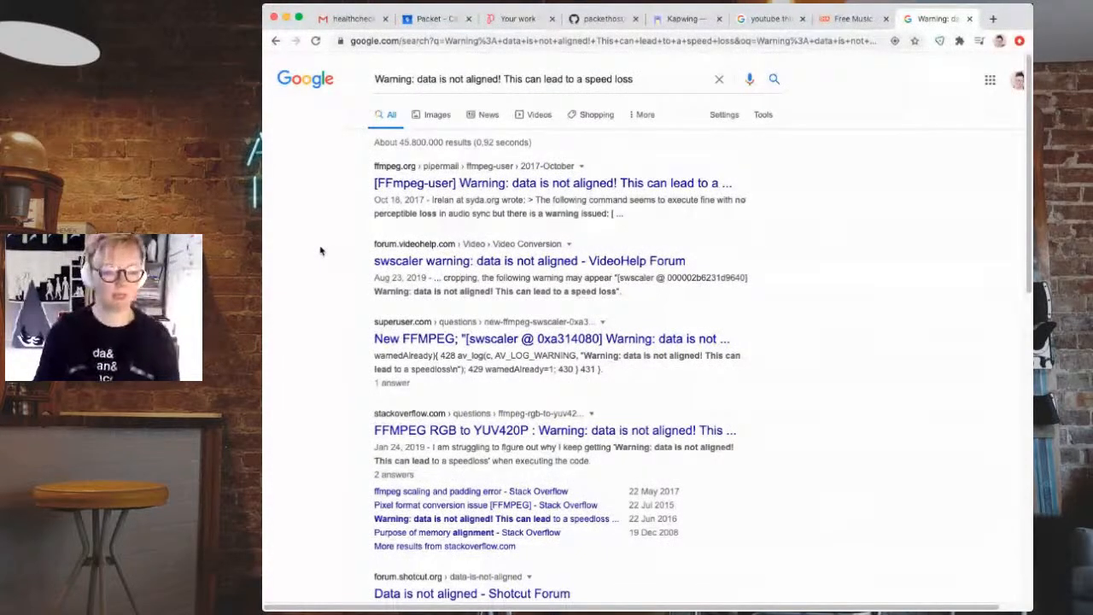
click(500, 185)
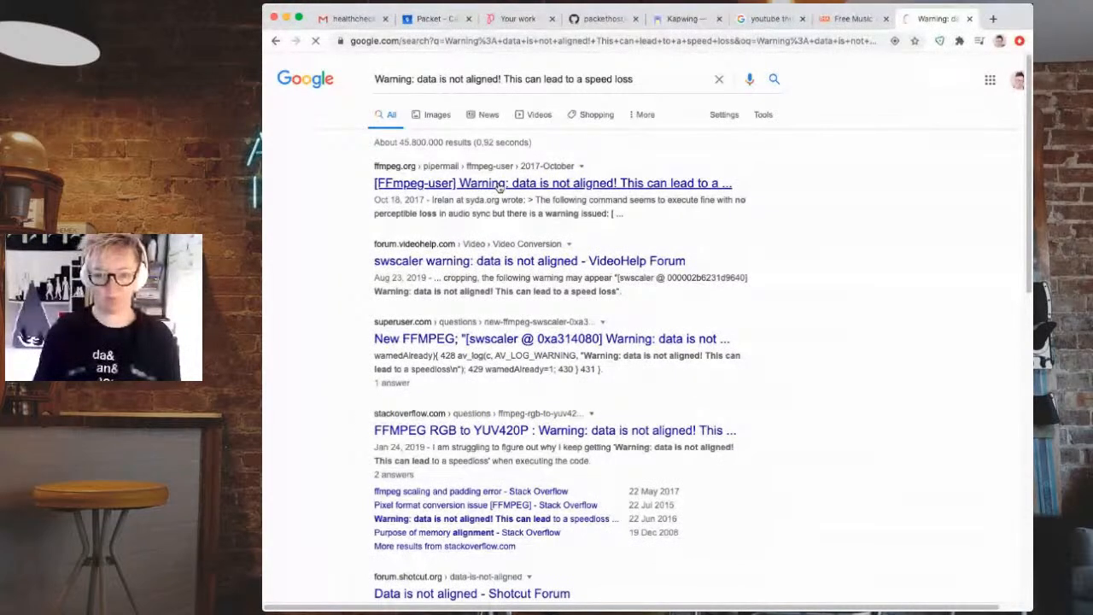
- Close the YouTube thumbnail size search and the Free Music Archive page, and bring up the FFmpeg-user post about the warning
click(771, 20)
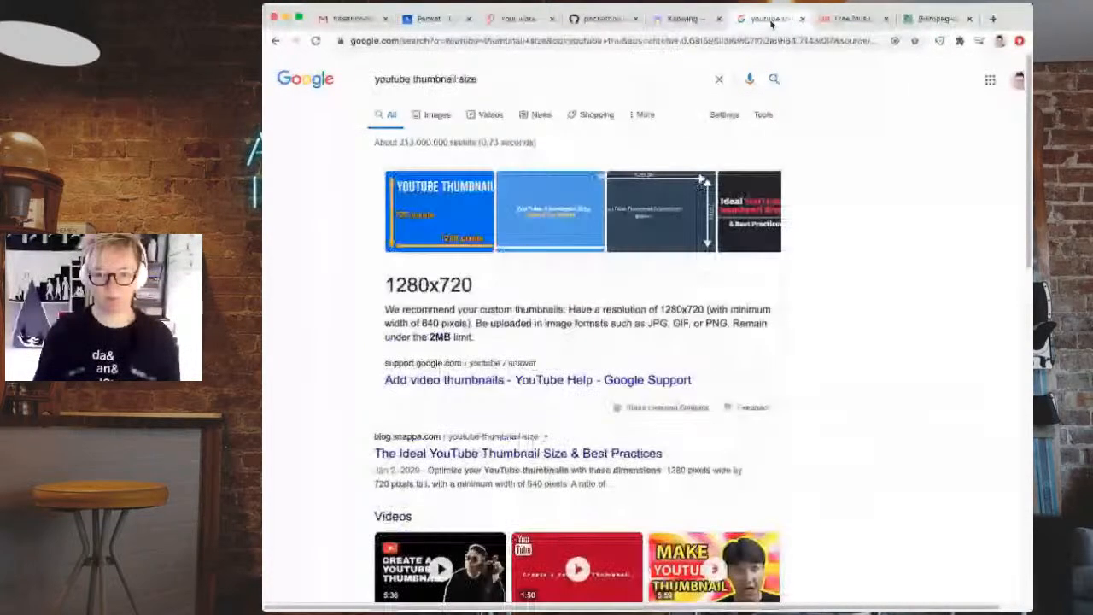
key(super+w)
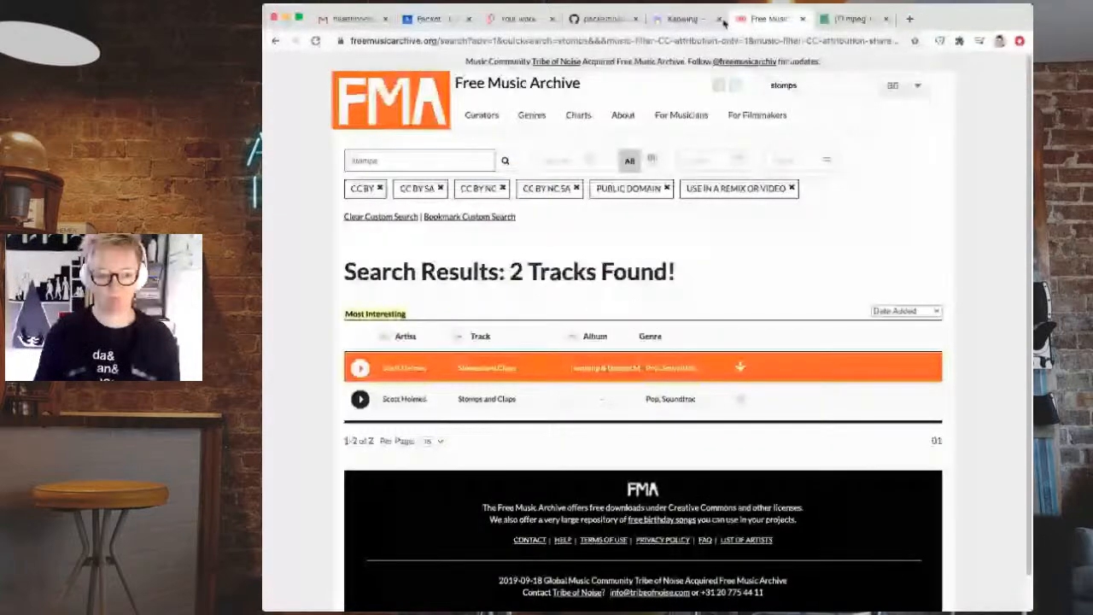
click(802, 19)
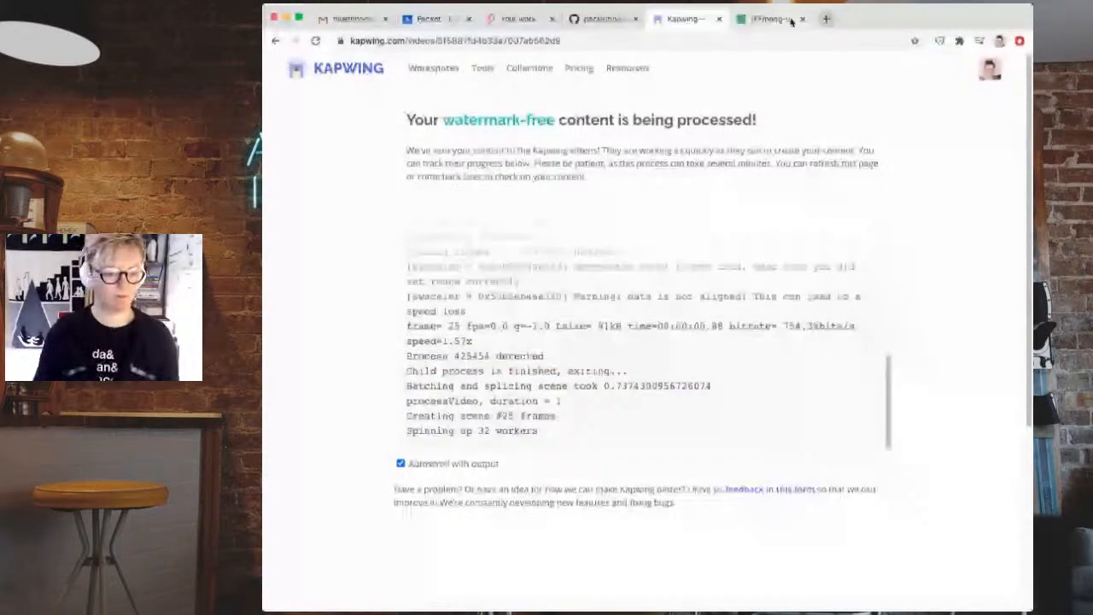
click(789, 18)
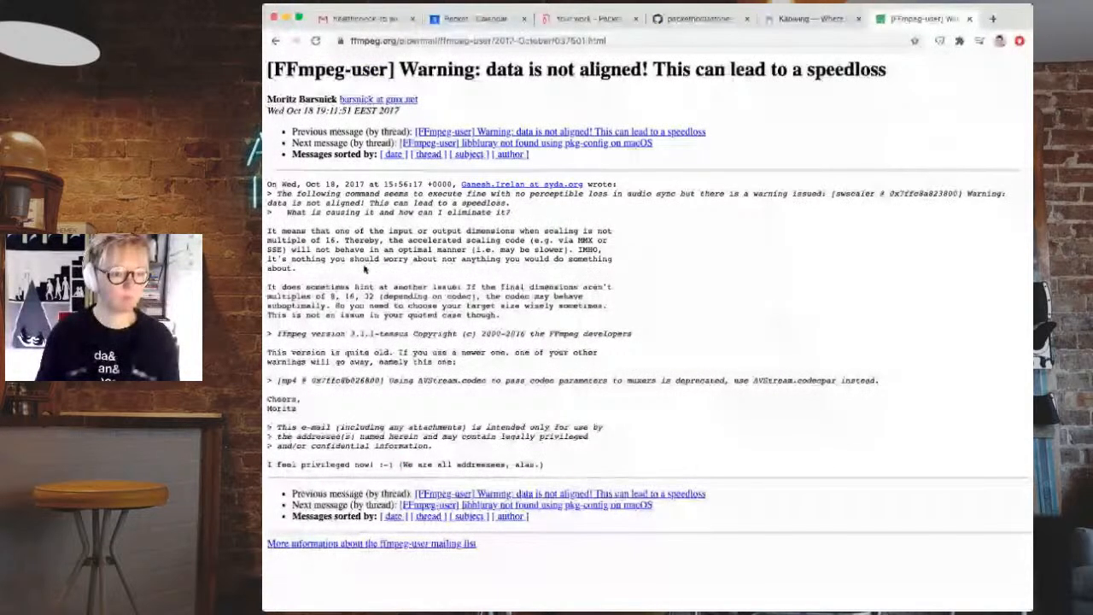
- Read the FFmpeg-user reply on what causes the alignment warning, marking the passages about multiples of 16 and the final dimensions
drag(267, 242, 376, 243)
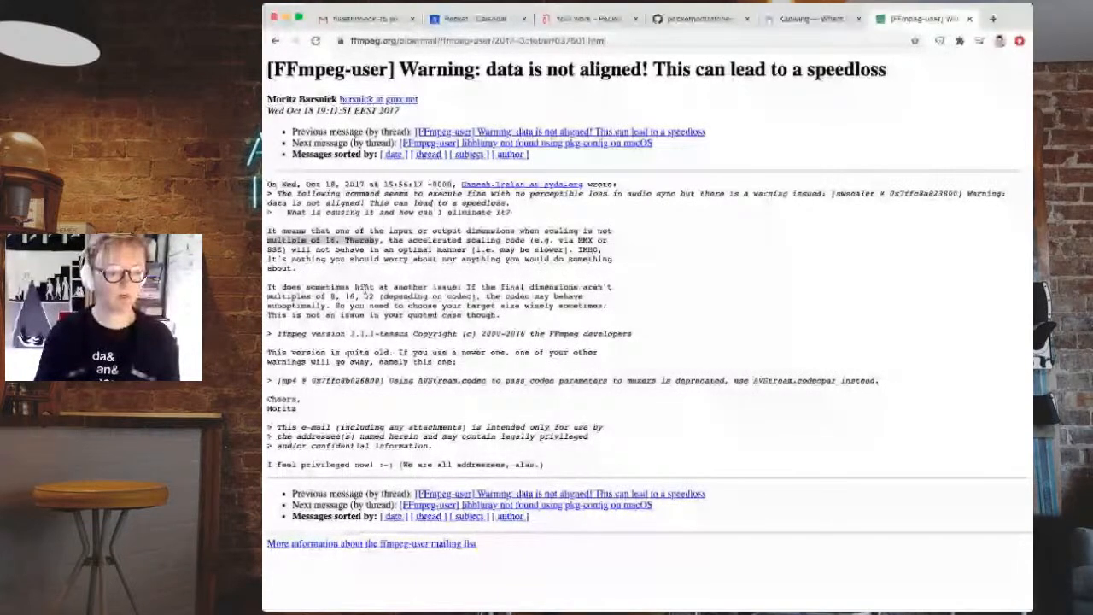
click(297, 237)
drag(267, 242, 340, 241)
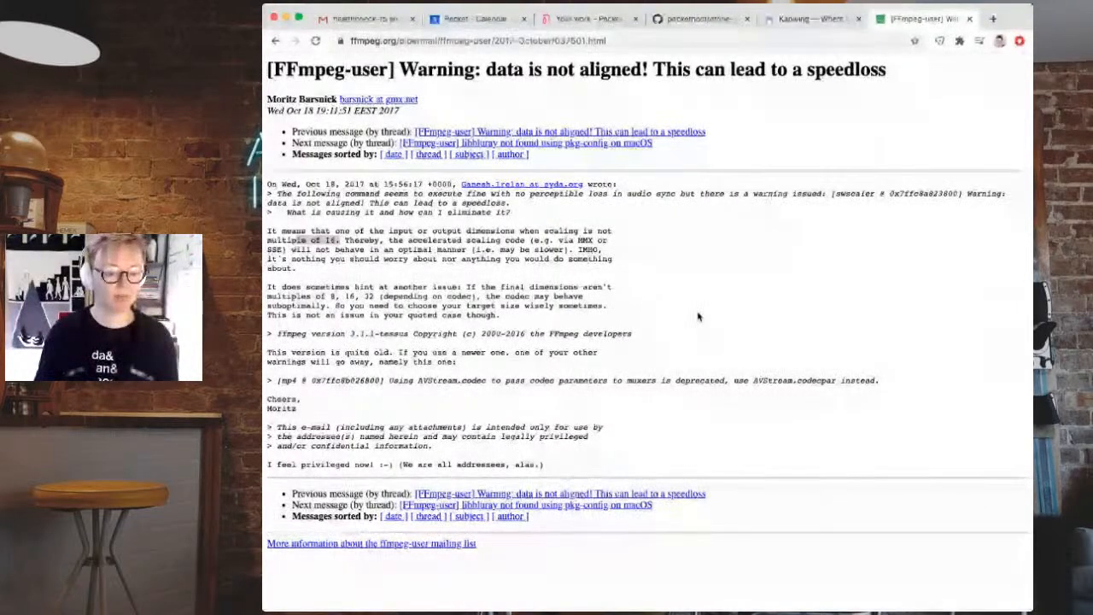
click(336, 262)
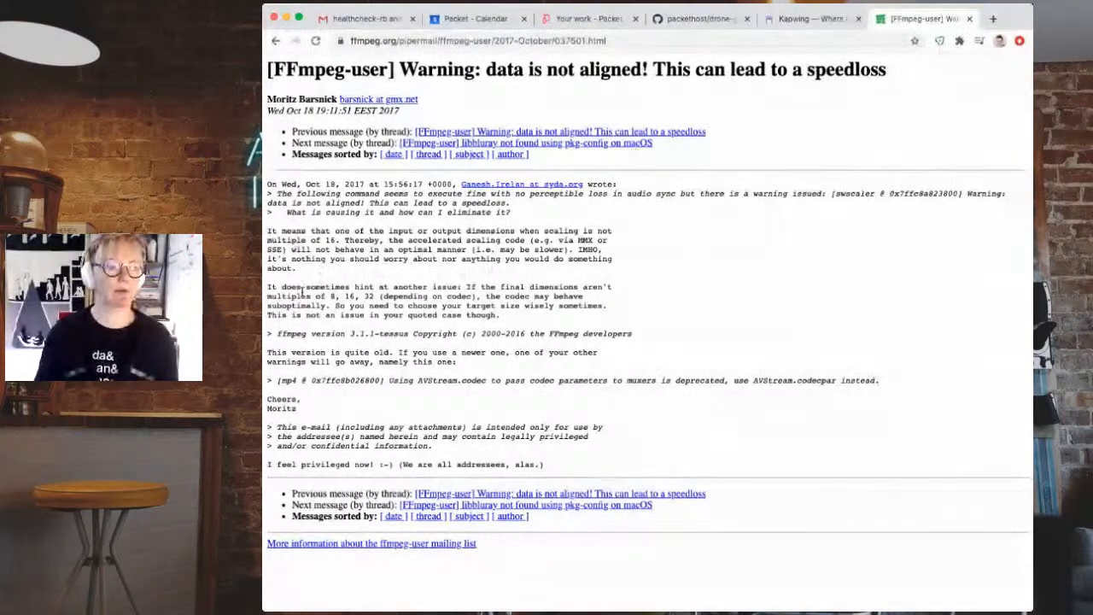
drag(283, 288, 436, 298)
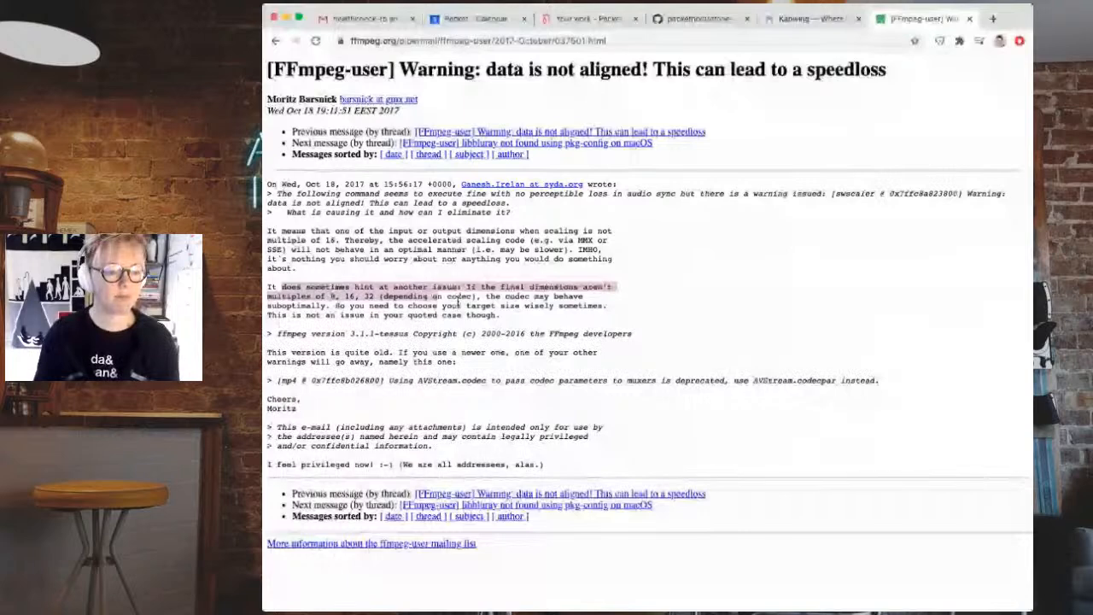
- Return to the search results, open the VideoHelp Forum thread on the swscaler alignment warning and read its first replies
click(275, 40)
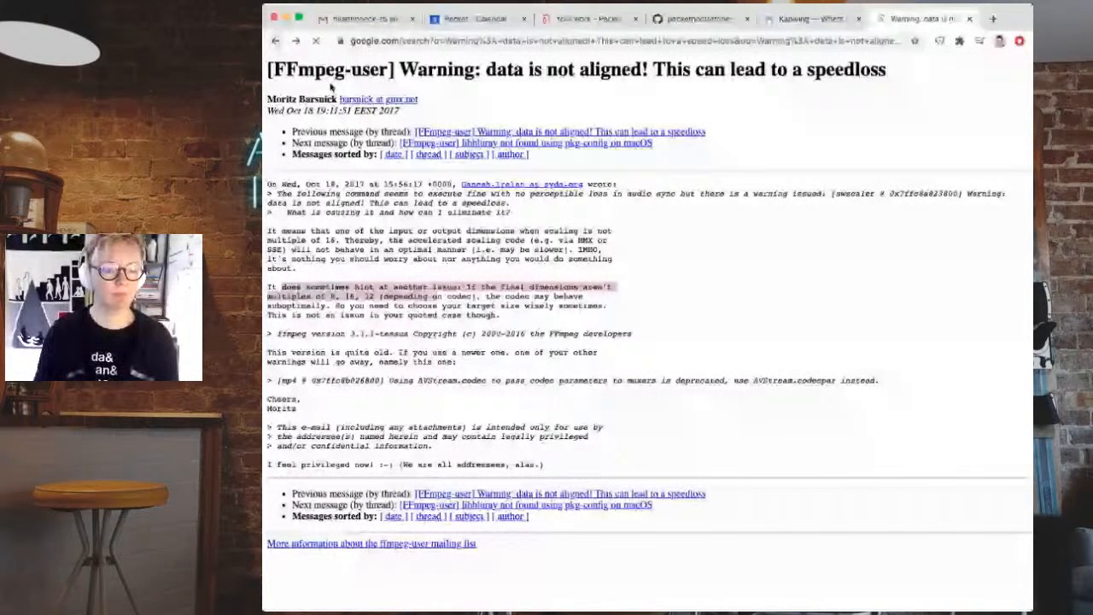
click(625, 305)
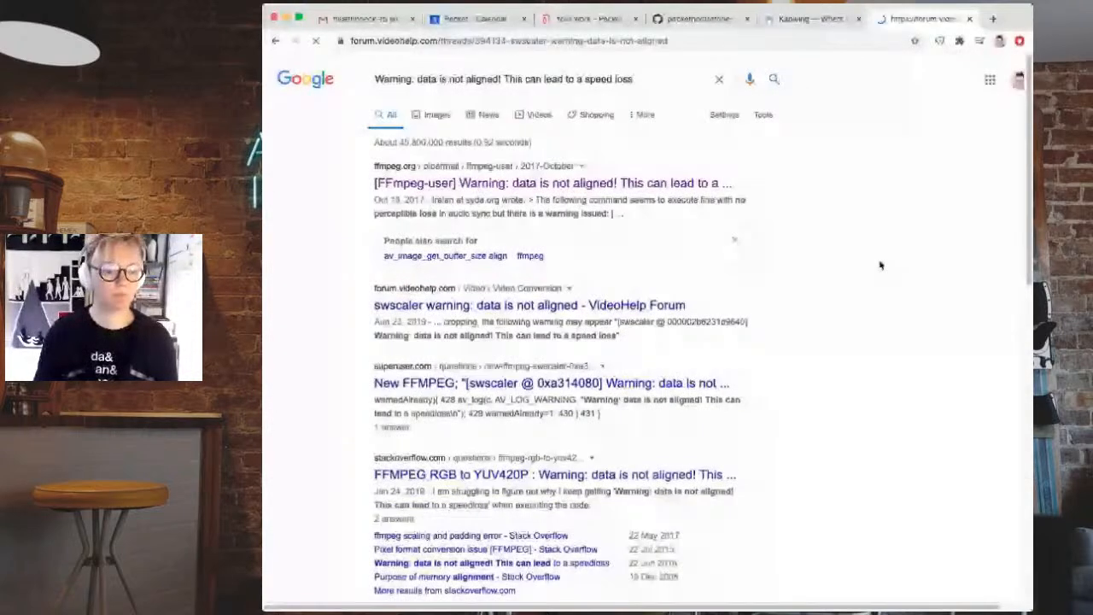
scroll(820, 277, down, 3)
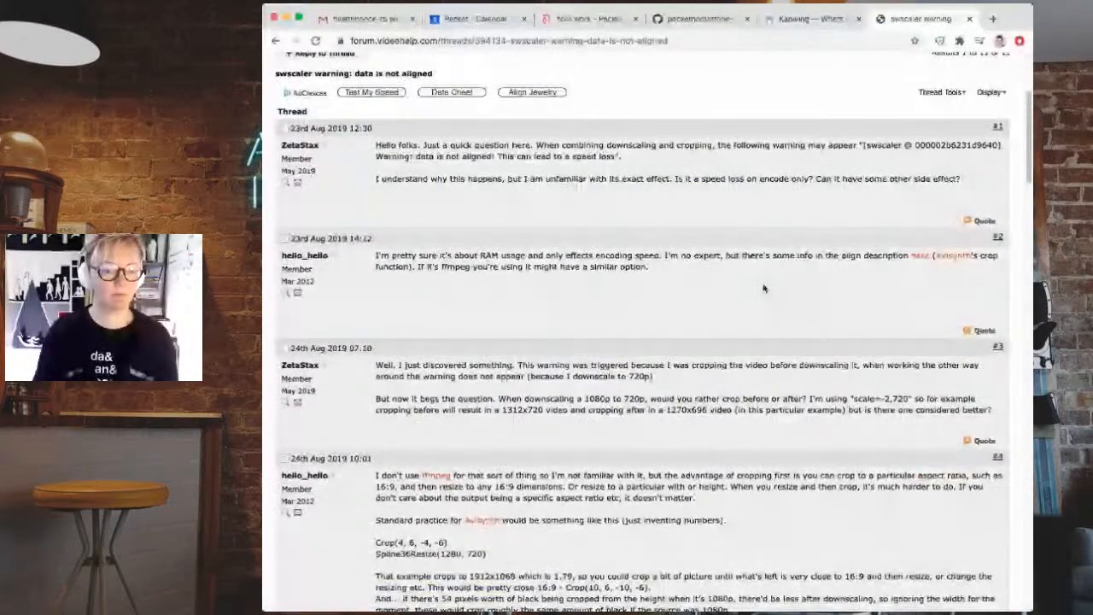
scroll(763, 288, down, 2)
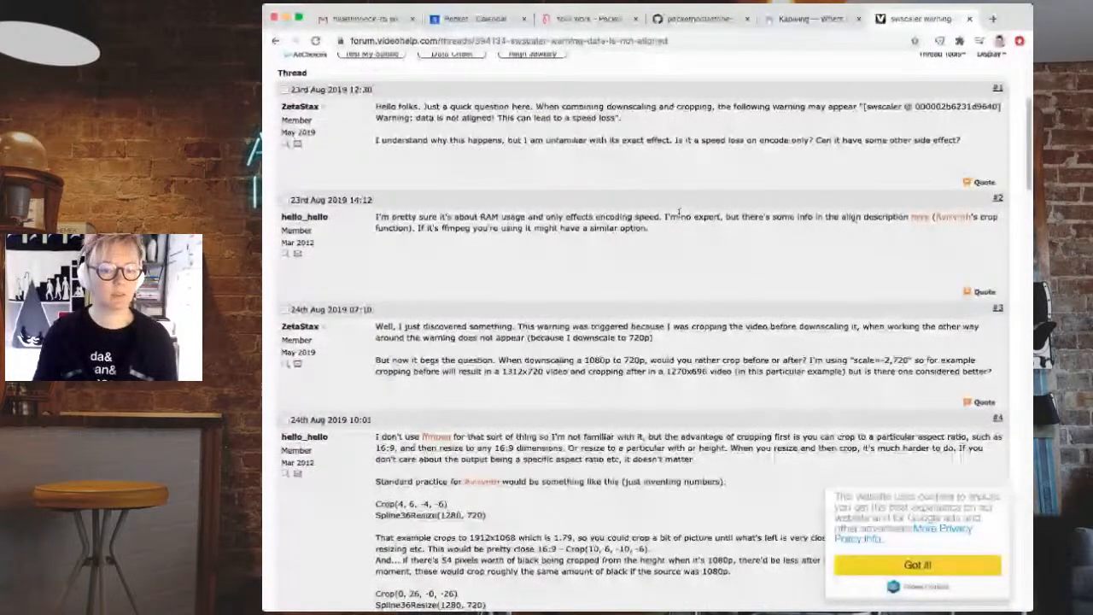
drag(665, 216, 651, 229)
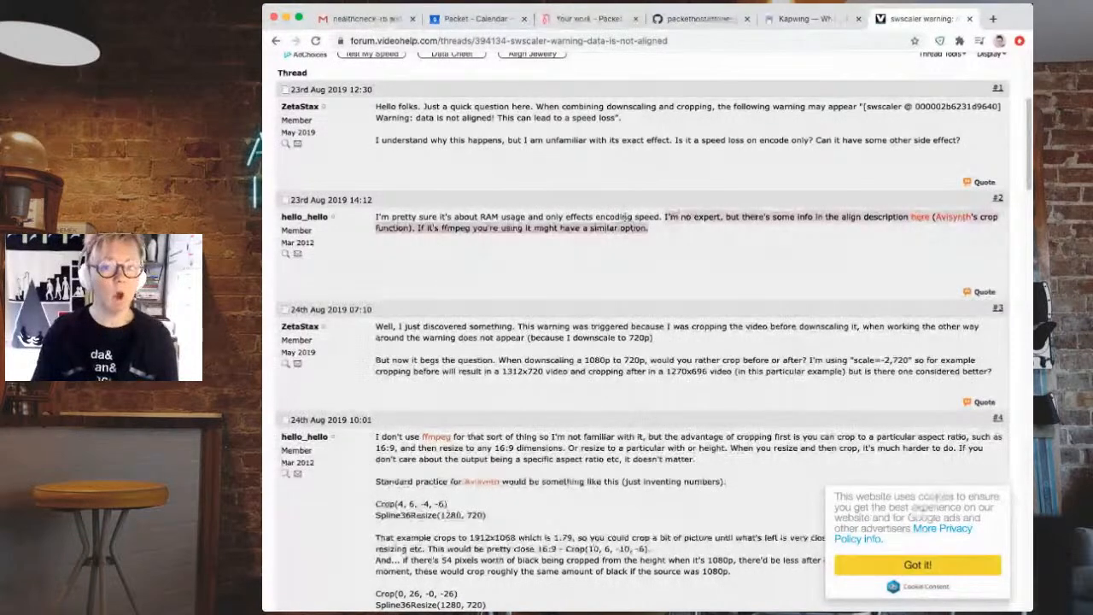
- Go back to the exported PacketIntroVideo in Kapwing, rewind it and play the whole countdown from the start
click(804, 19)
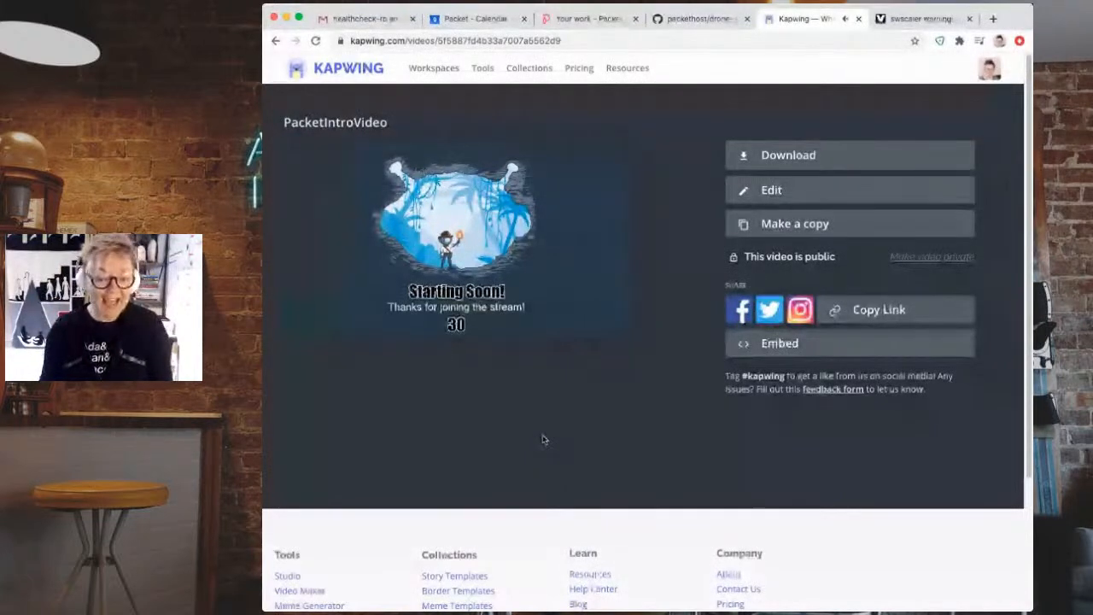
mouse_move(352, 319)
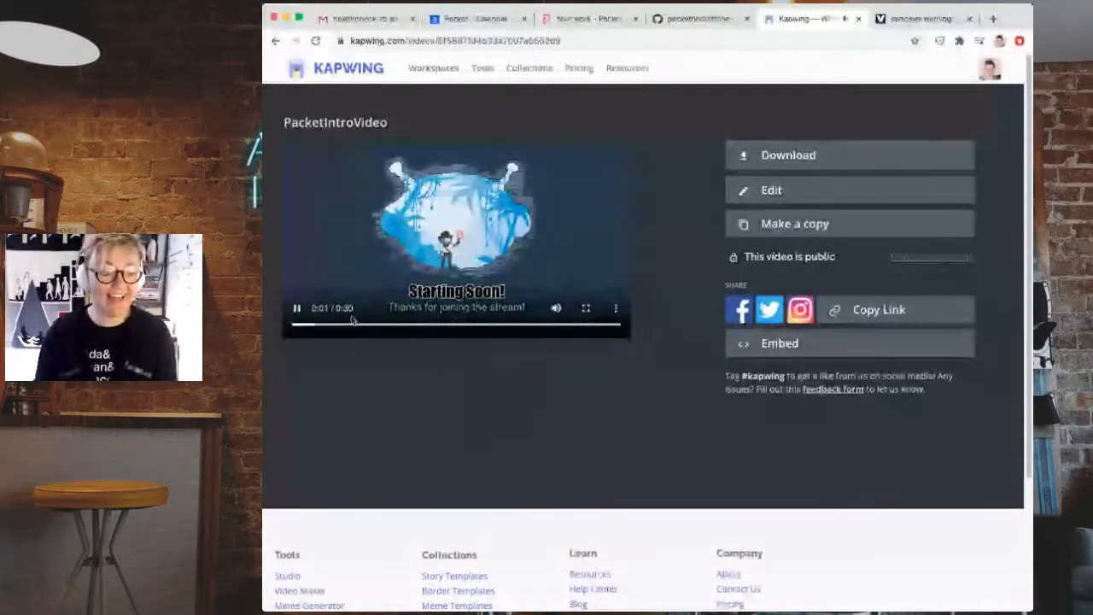
click(297, 310)
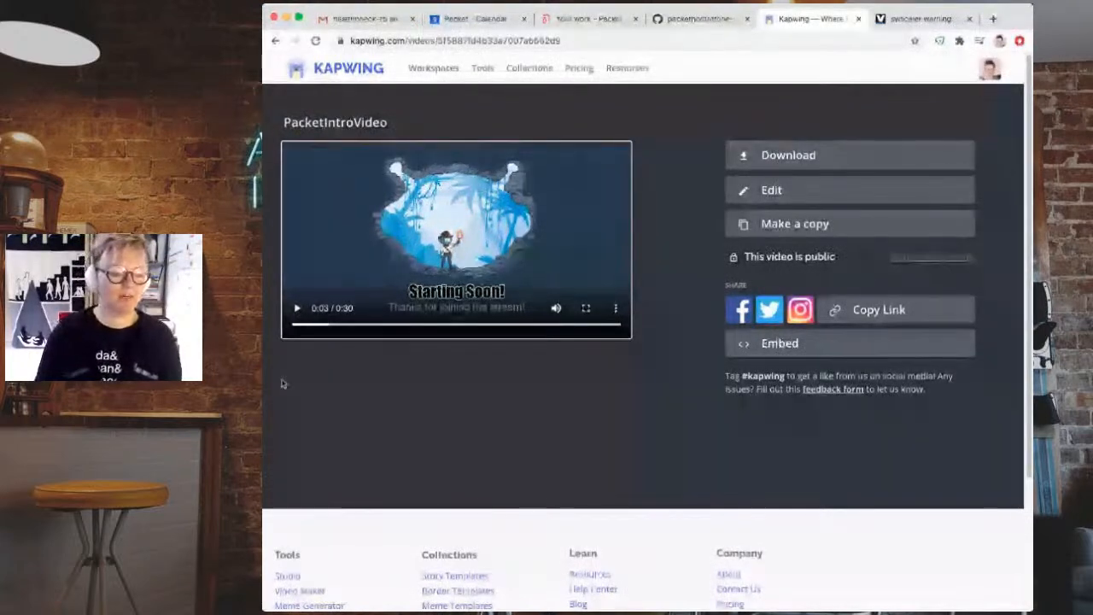
drag(328, 325, 281, 323)
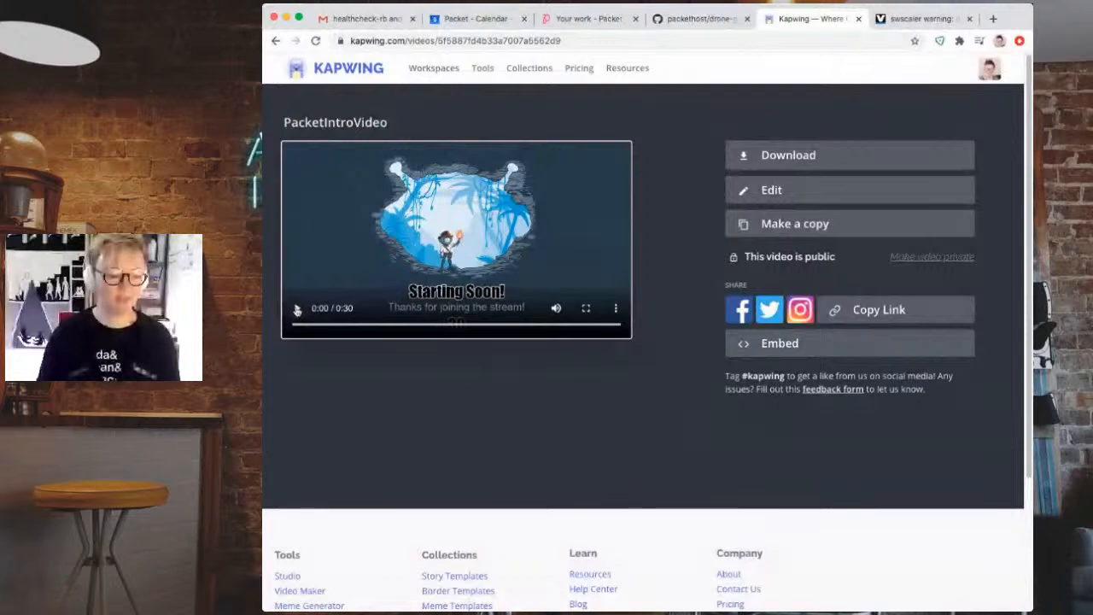
click(297, 309)
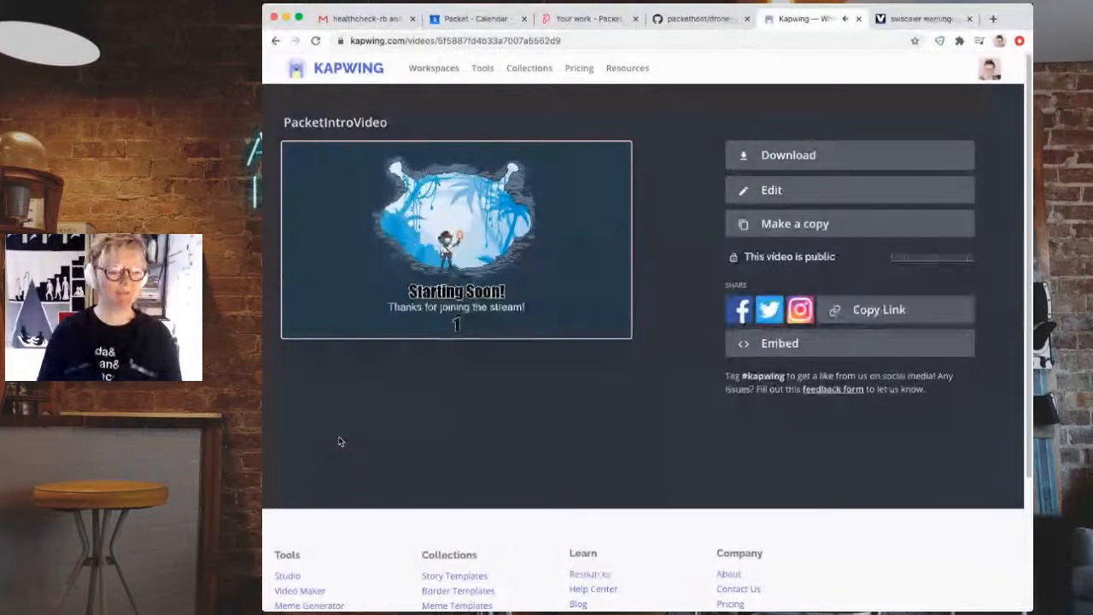
click(305, 312)
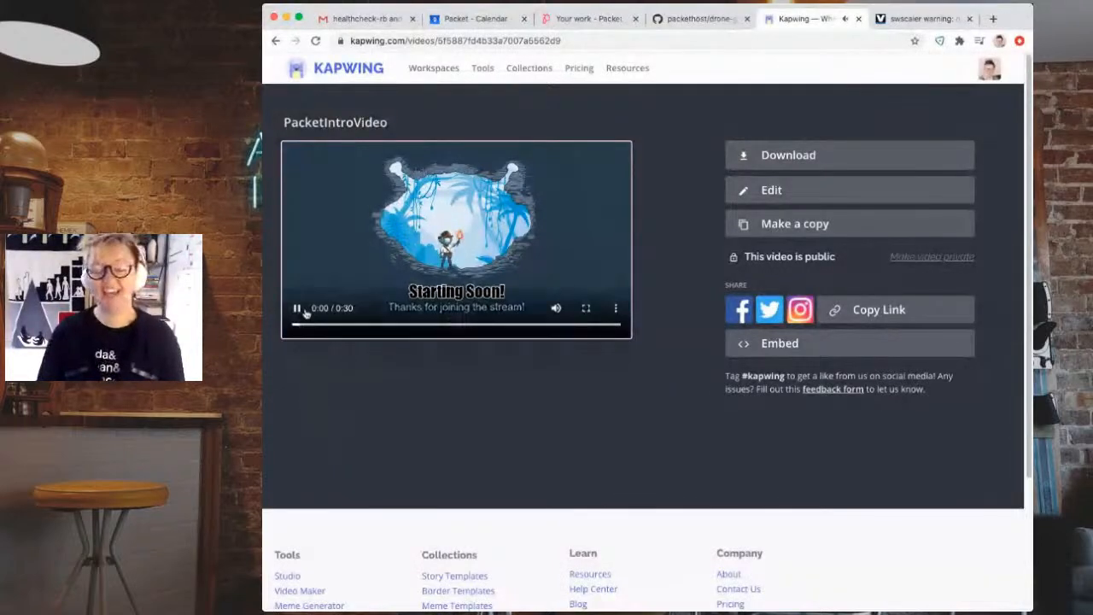
click(300, 311)
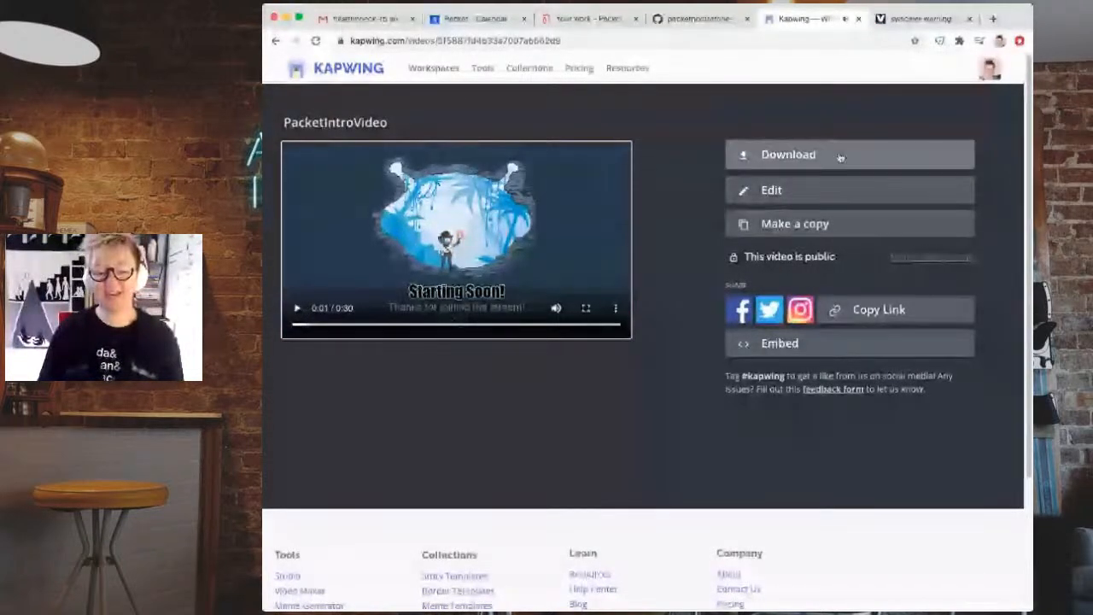
- Download PacketIntroVideo, close the forum thread and upload the downloaded MP4 as a new video clip in the StreamYard studio
click(840, 156)
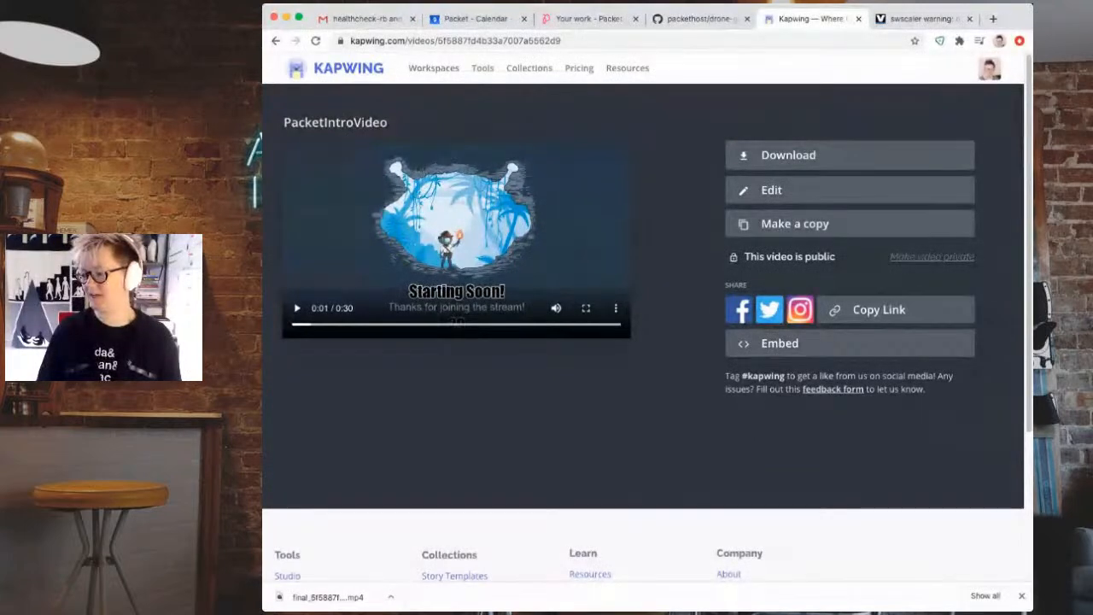
key(super+Tab)
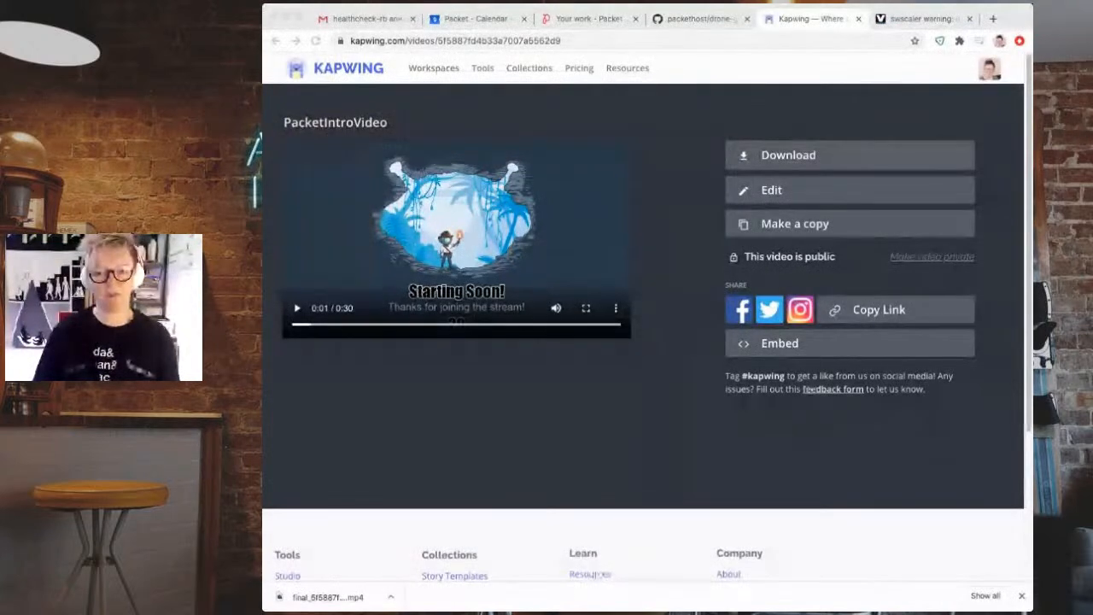
click(969, 18)
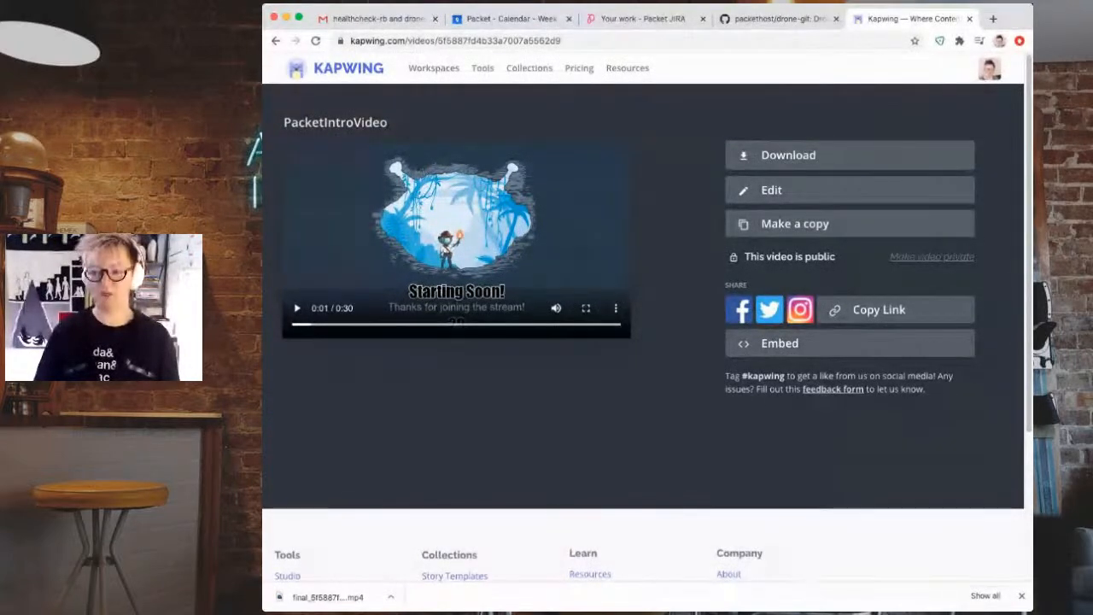
click(955, 20)
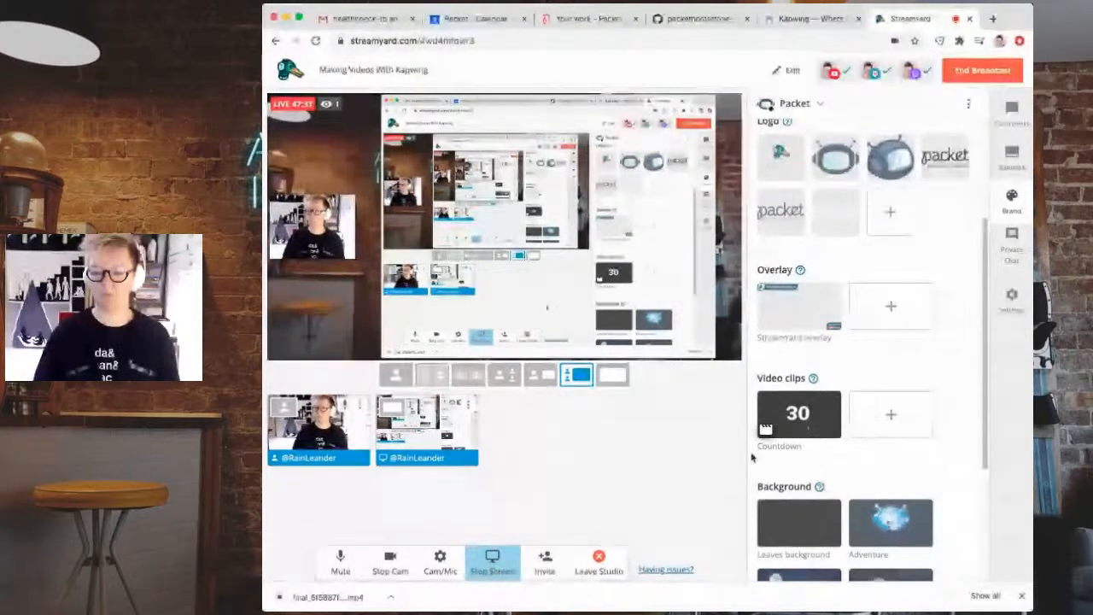
click(884, 413)
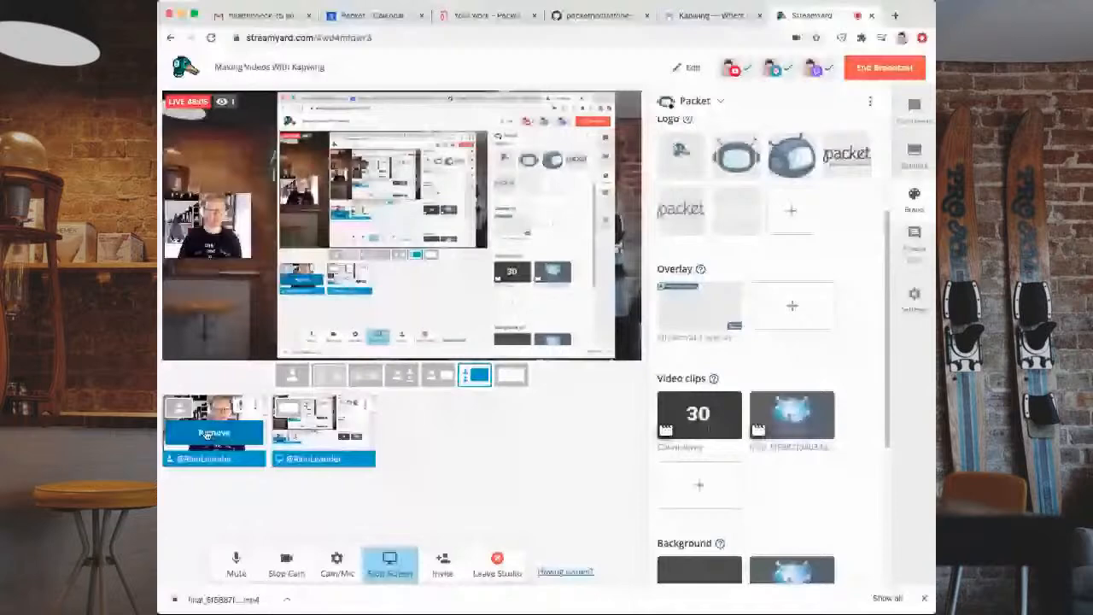
- Remove the webcam feed from the stream and add it back
click(212, 434)
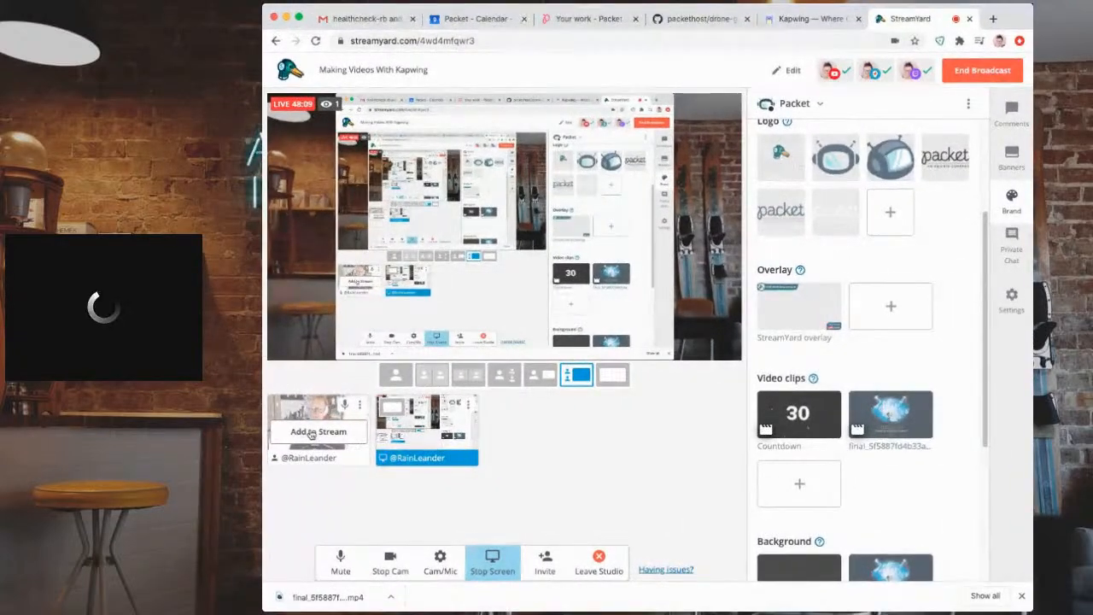
click(312, 432)
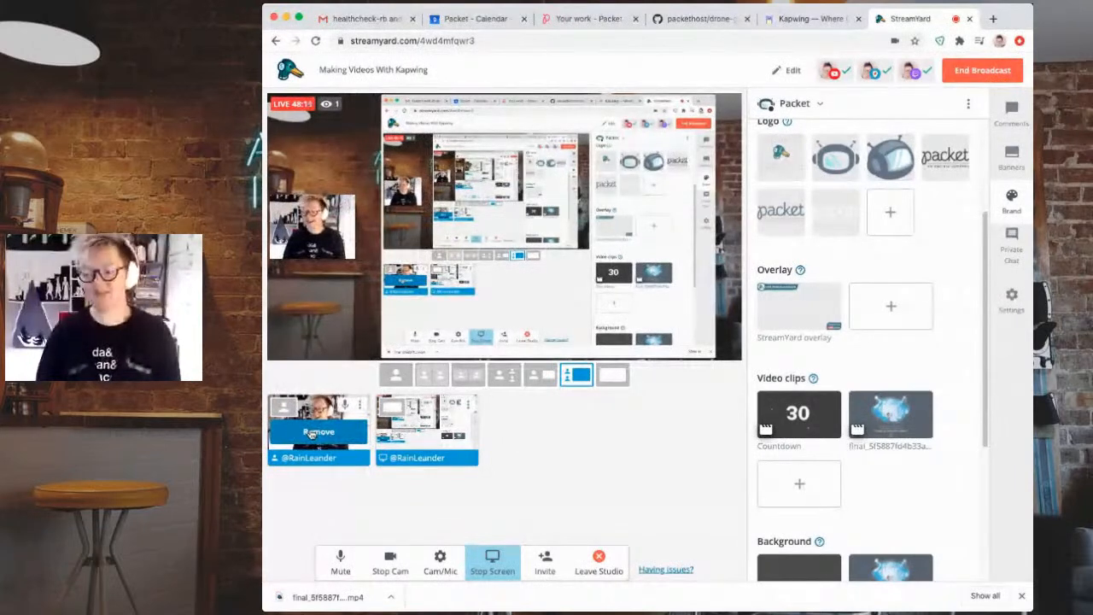
- Rename the uploaded video clip as "intro video" and play it on the live stream
mouse_move(882, 423)
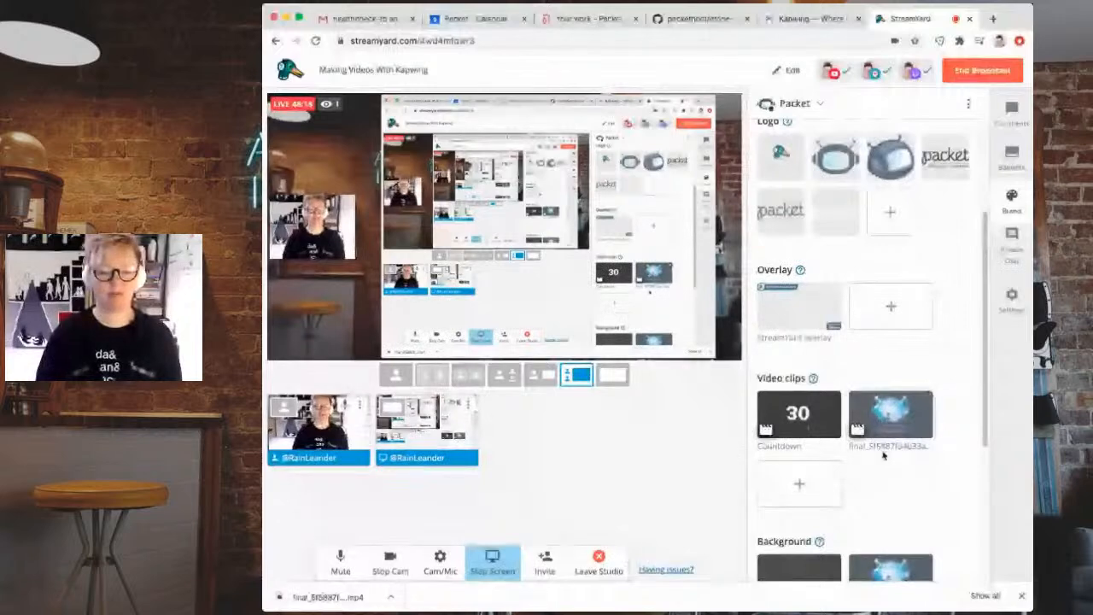
click(884, 455)
drag(699, 318, 504, 303)
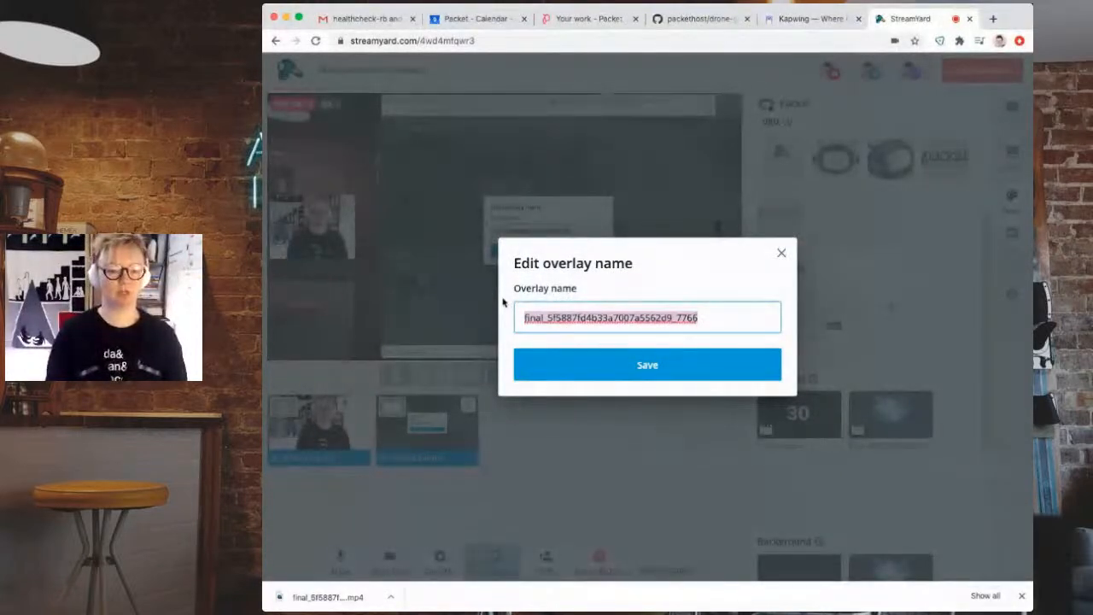
text(intro video)
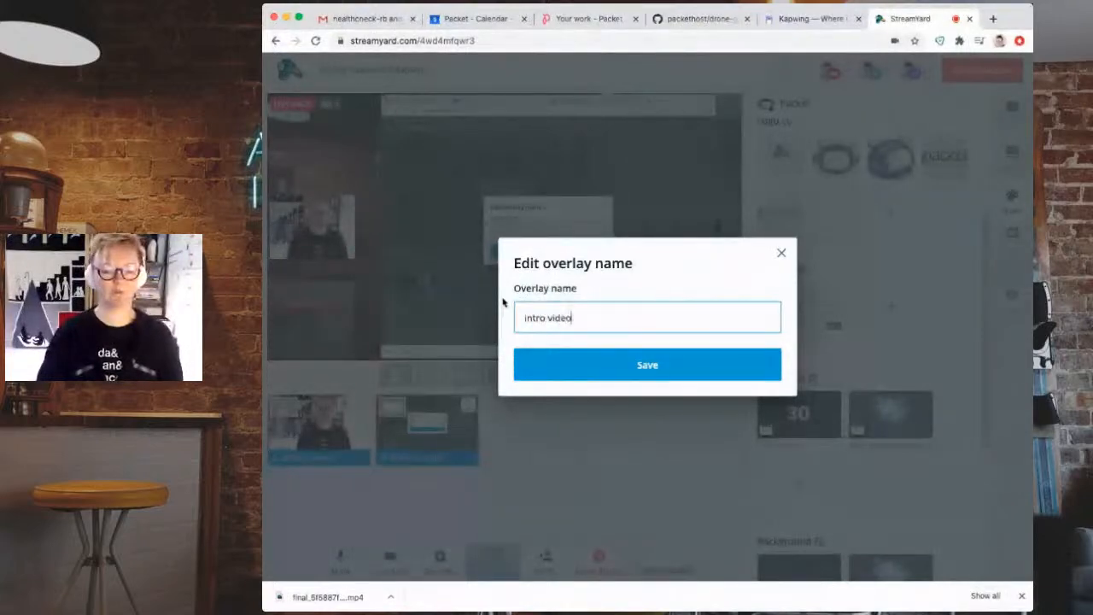
key(Return)
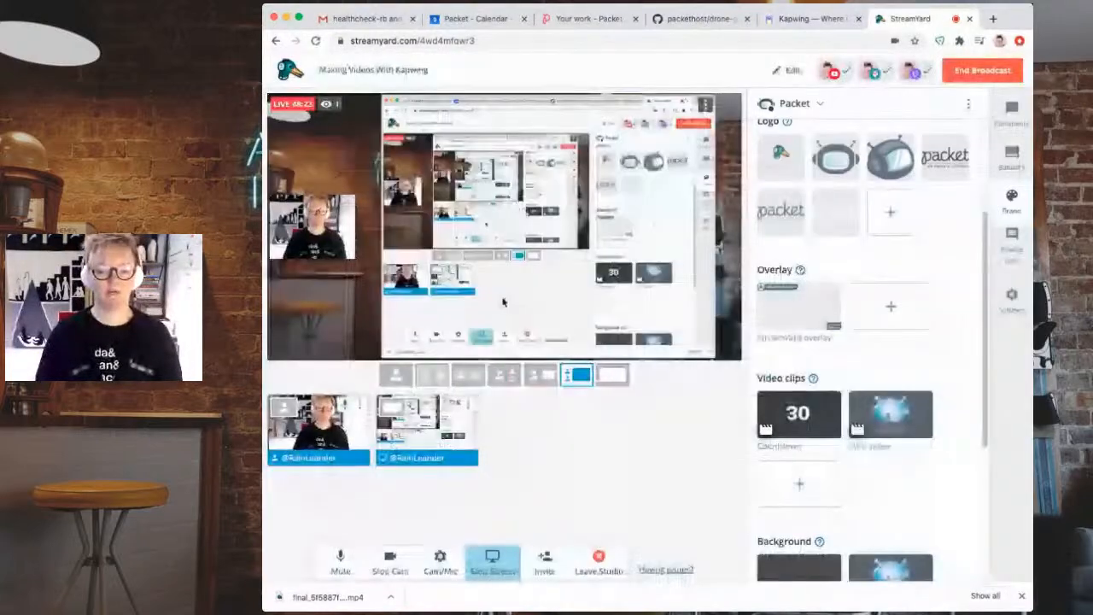
click(891, 414)
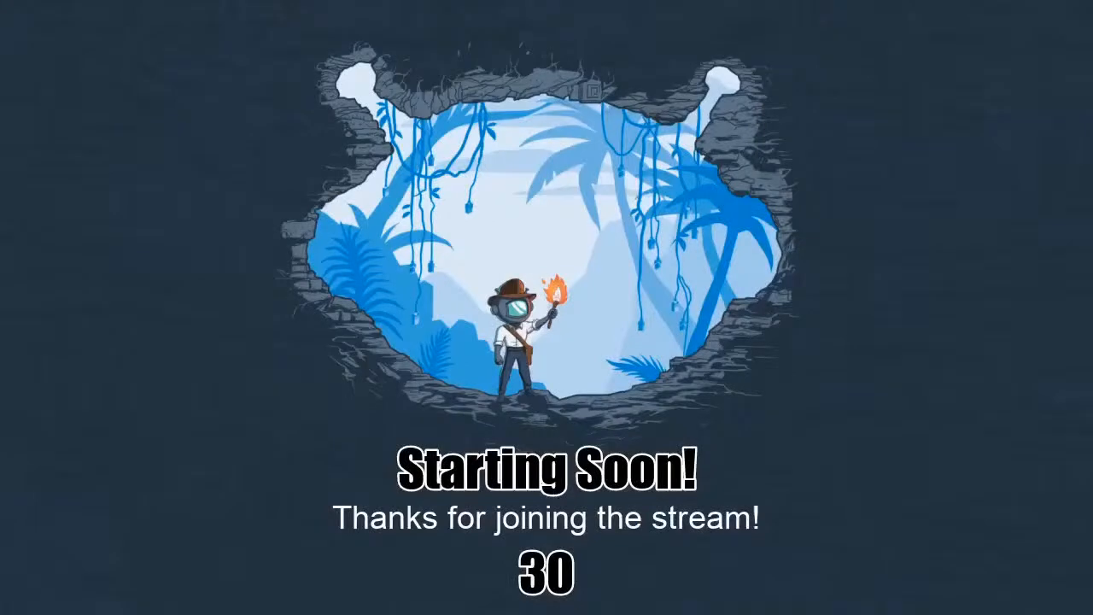
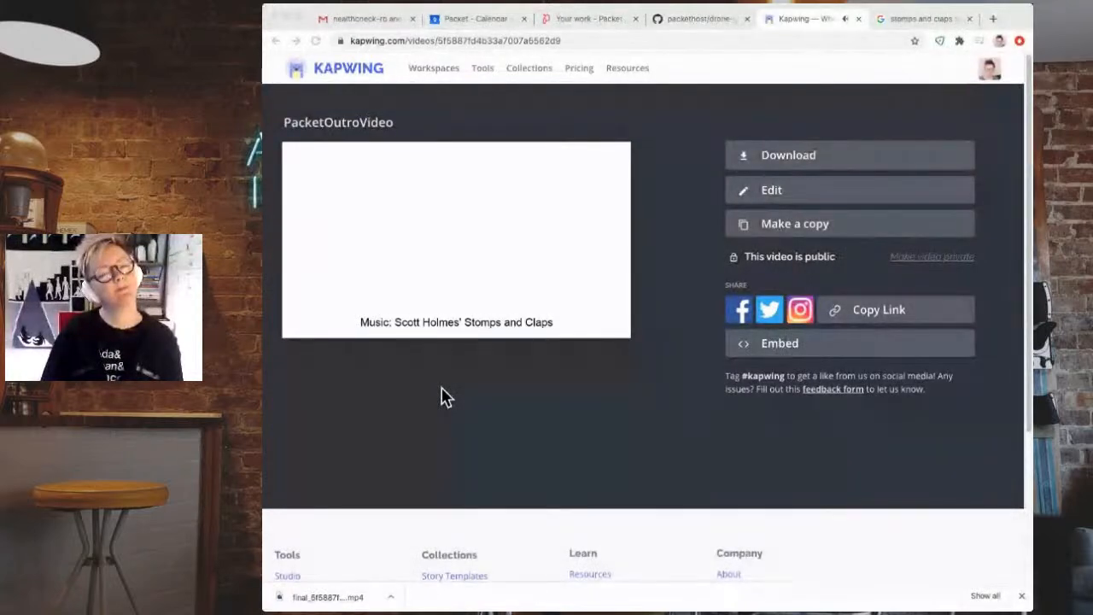
- Reopen PacketOutroVideo for editing in Kapwing and set the music credit text to white (#FFFFFF) with no text outline
click(777, 196)
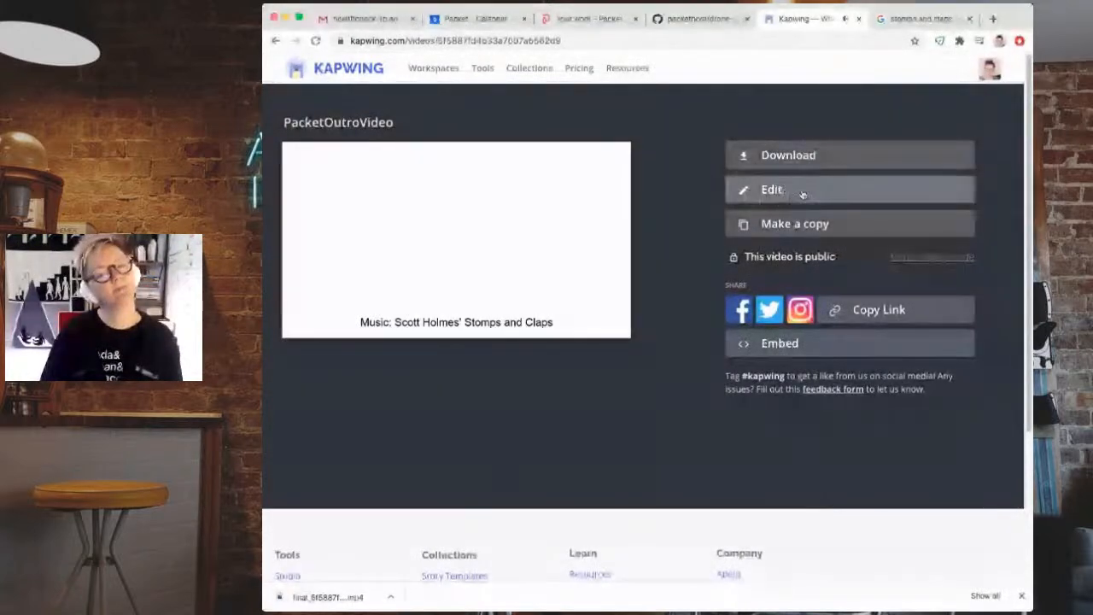
click(803, 195)
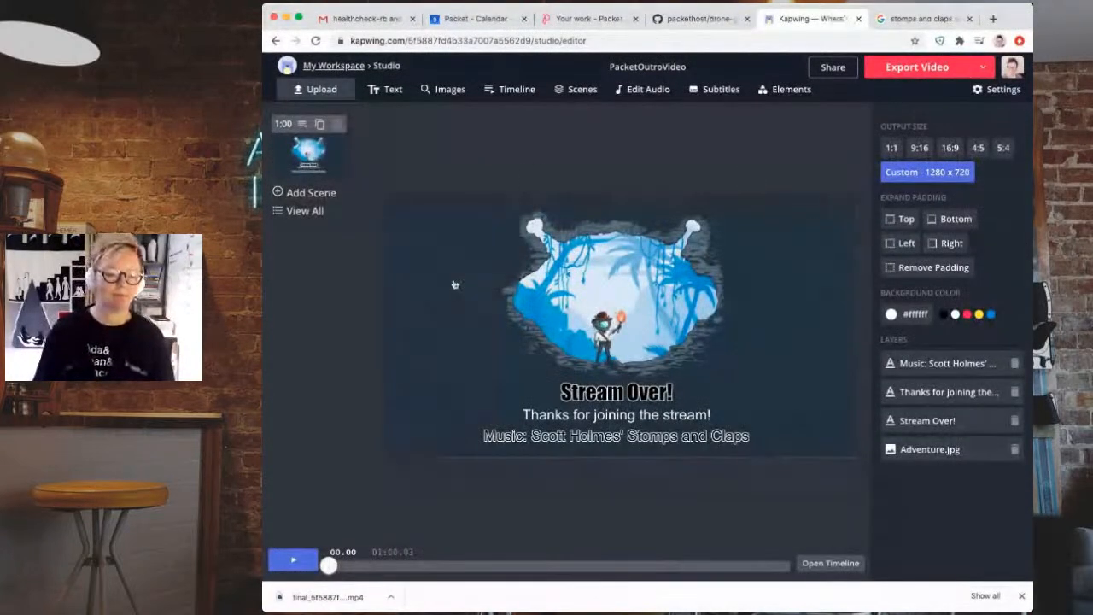
click(654, 437)
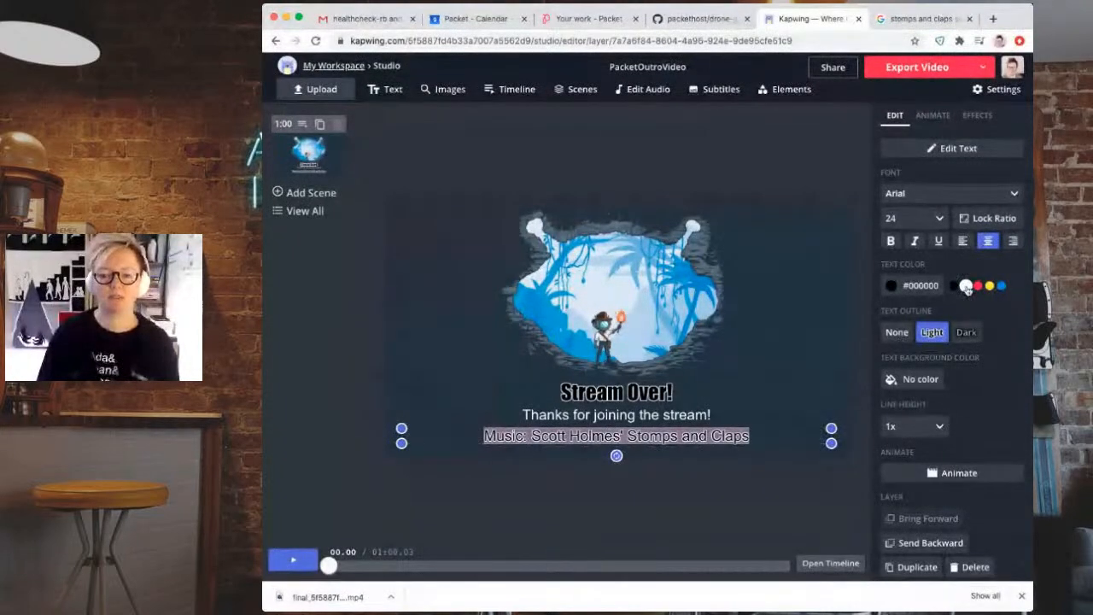
click(966, 287)
click(944, 333)
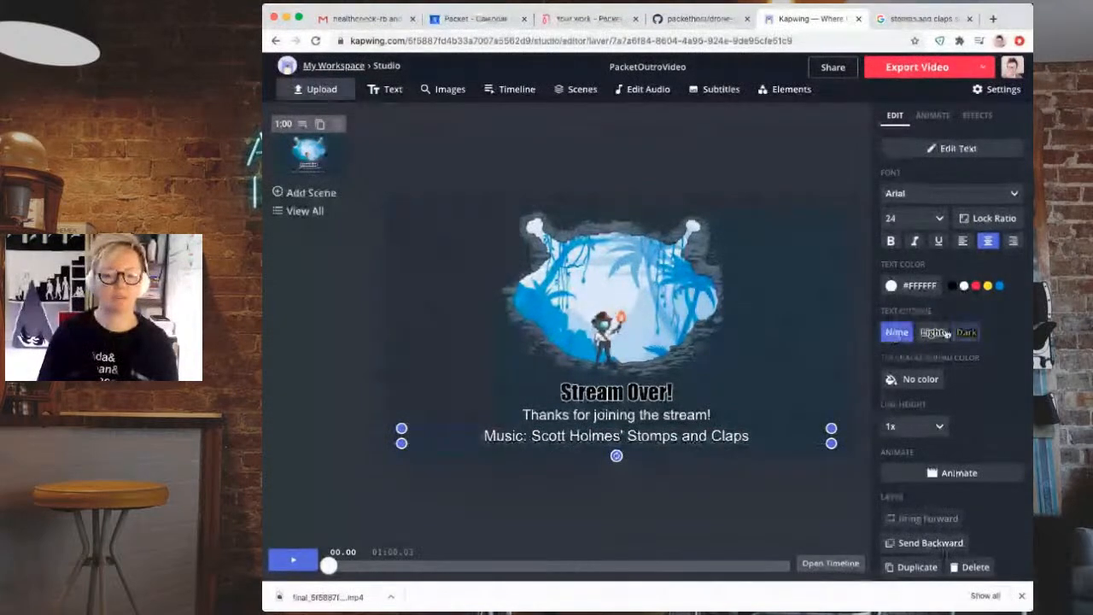
click(966, 332)
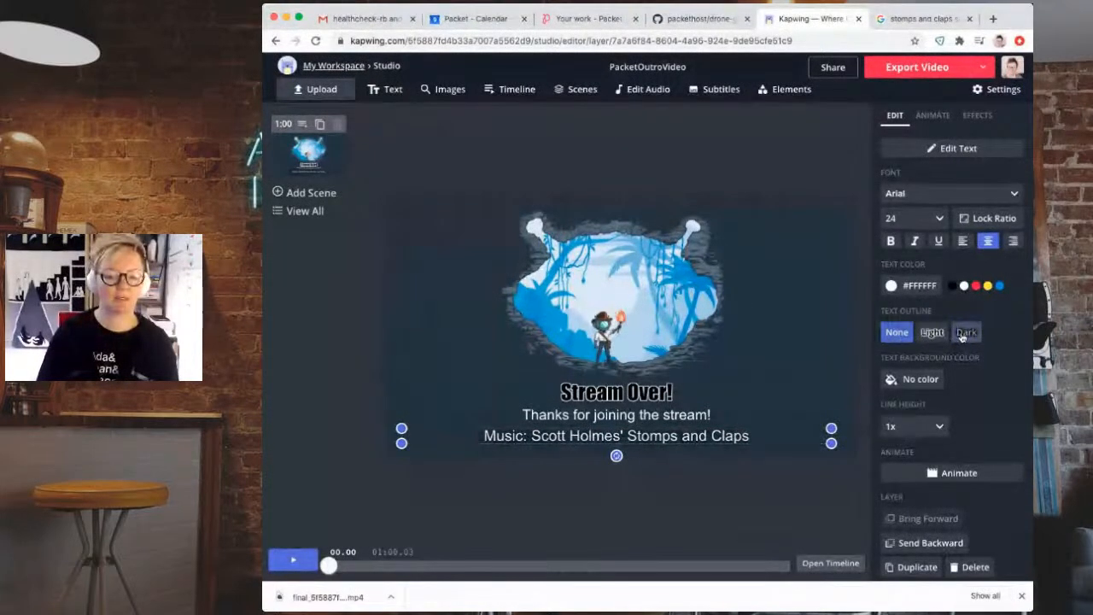
click(814, 495)
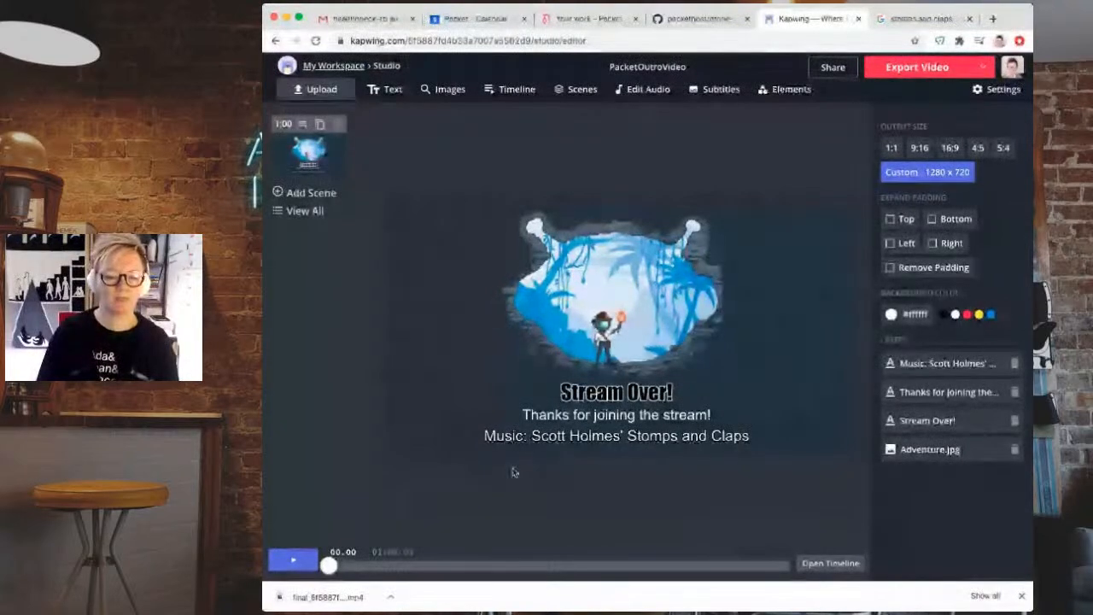
- Set the music credit text colour to blue #1E88E5 with no text outline
click(644, 437)
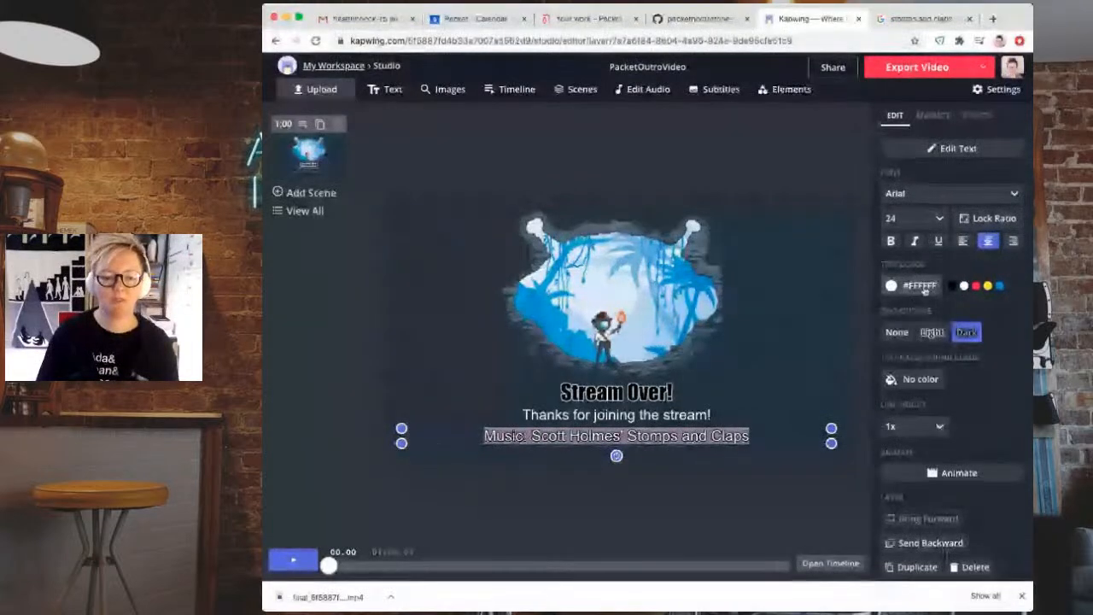
click(921, 287)
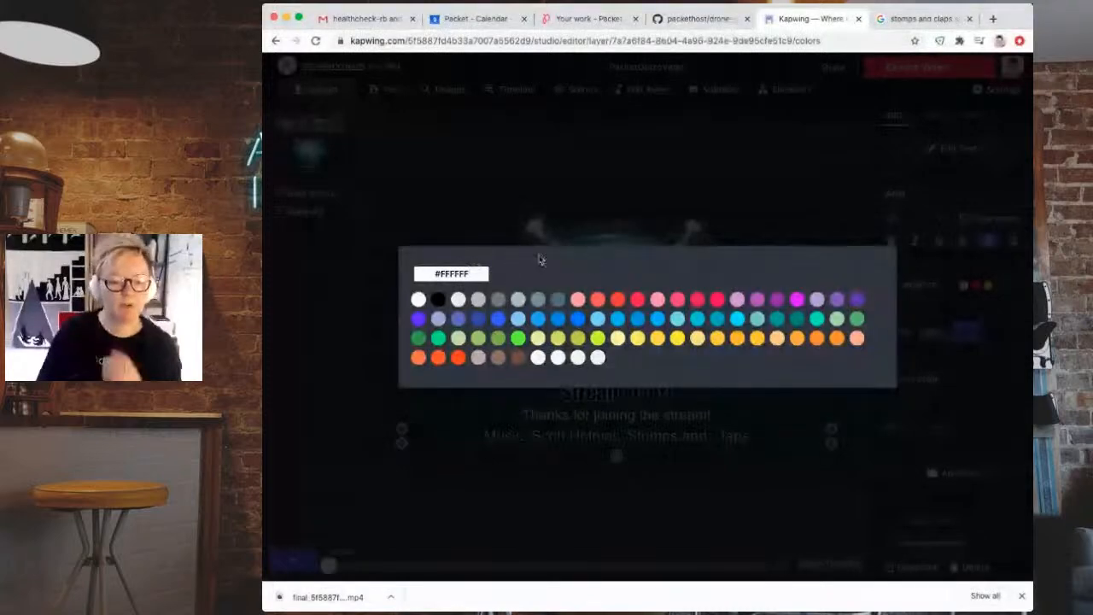
click(568, 231)
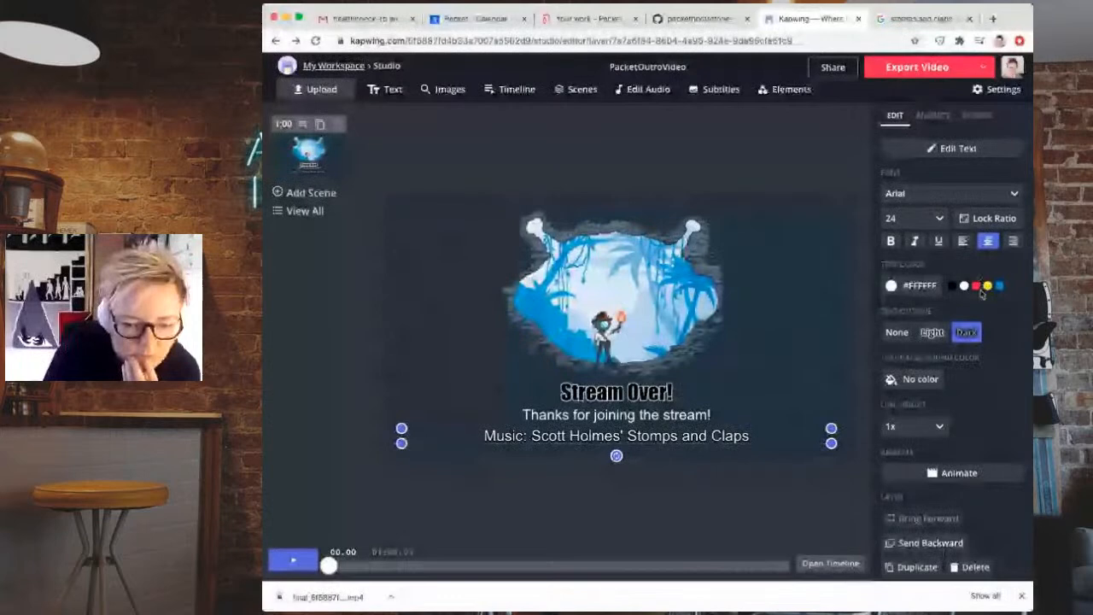
click(1000, 286)
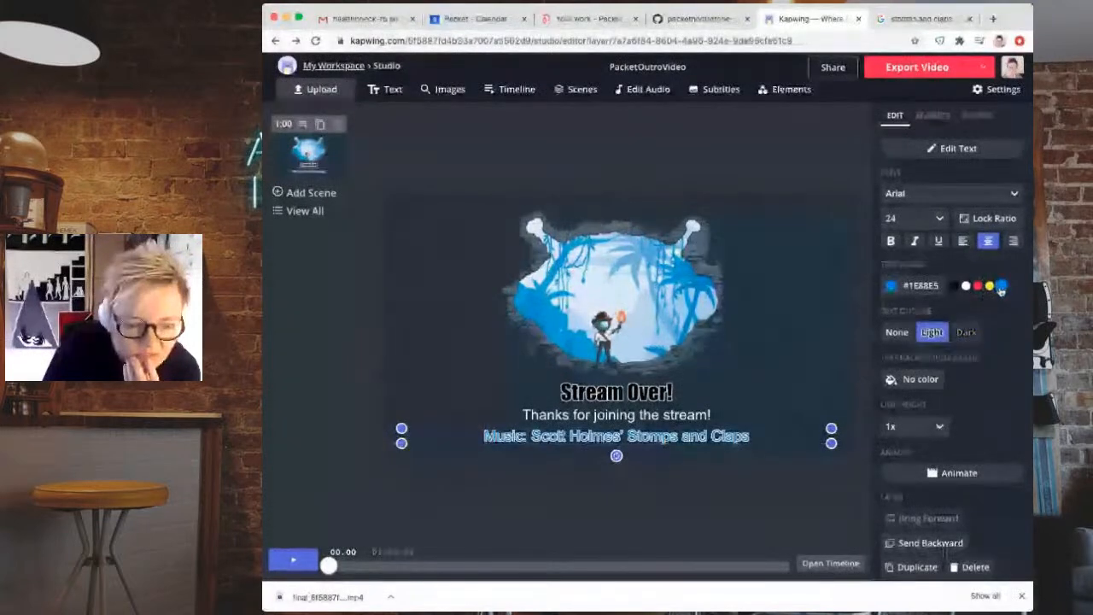
click(897, 332)
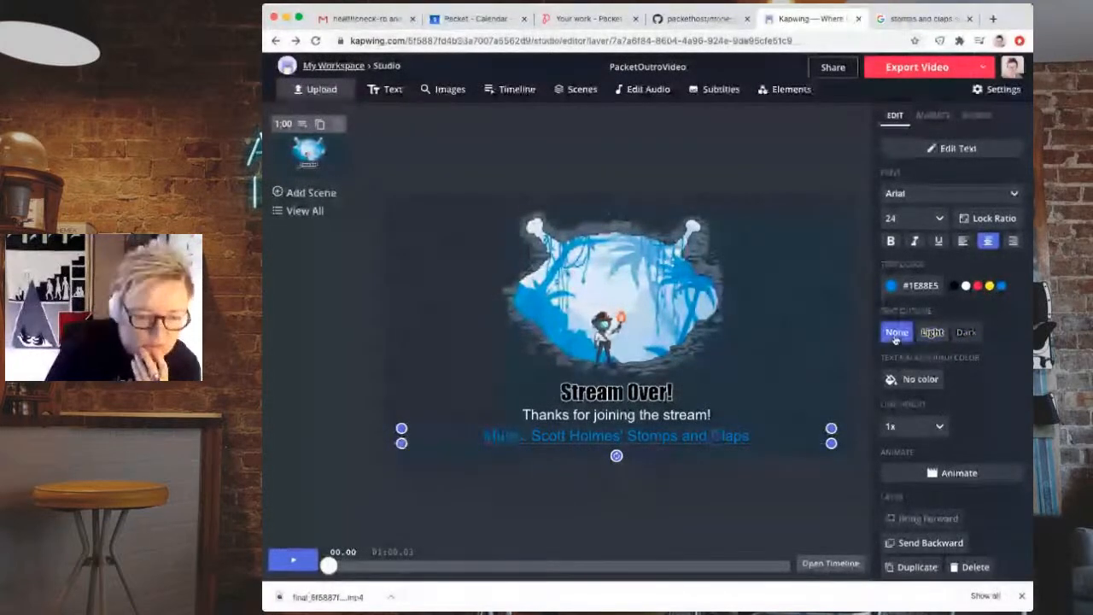
click(645, 509)
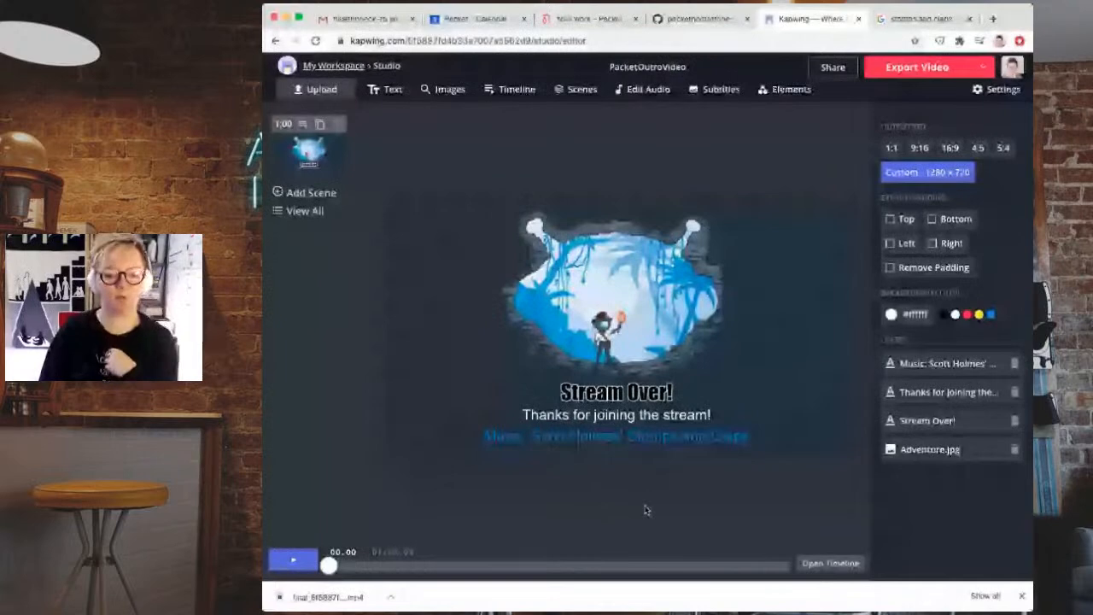
- Set the music credit's font size to 18 and centre it beneath the "Thanks for joining the stream!" line
click(638, 437)
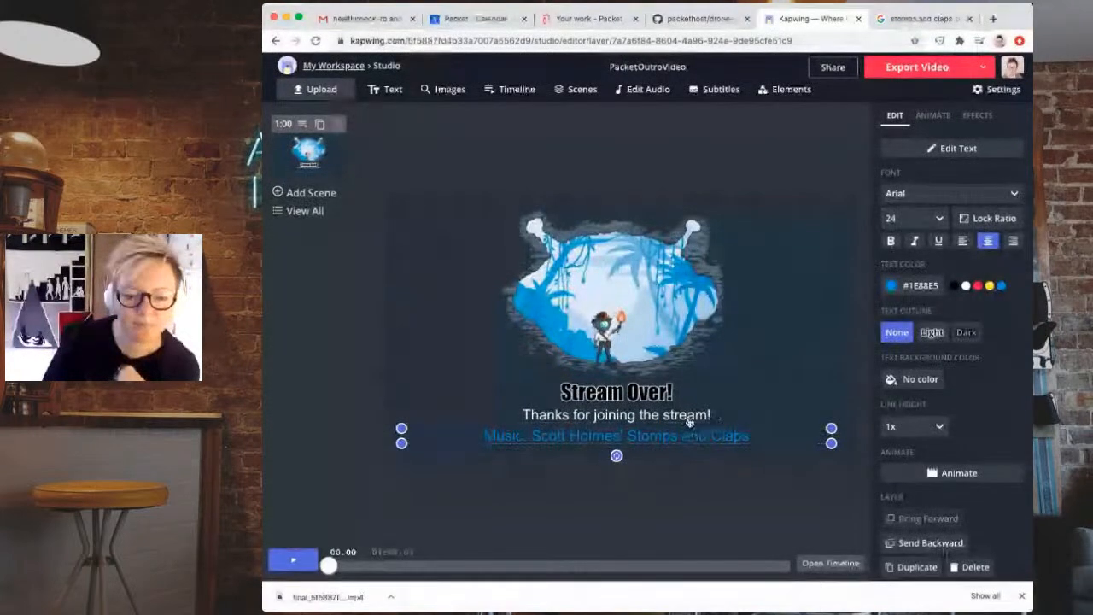
click(914, 219)
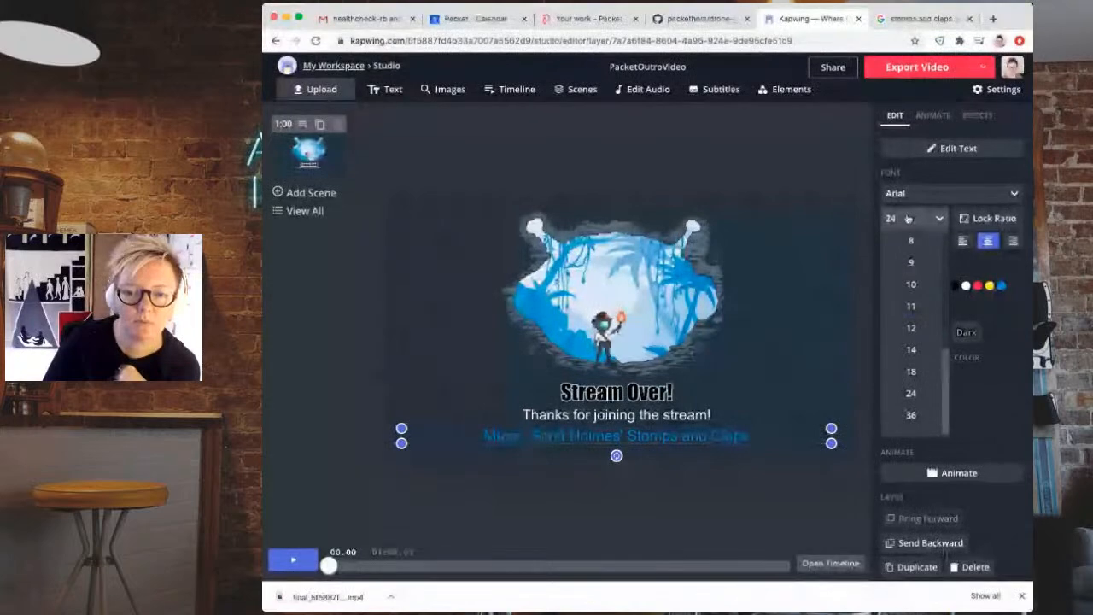
click(923, 375)
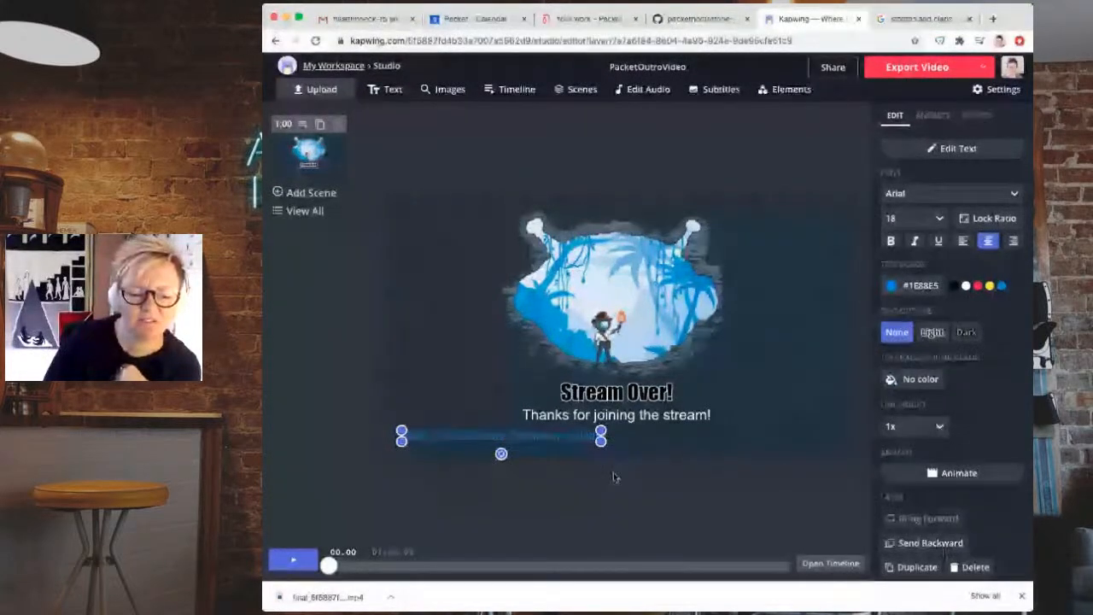
drag(542, 442, 645, 440)
click(458, 471)
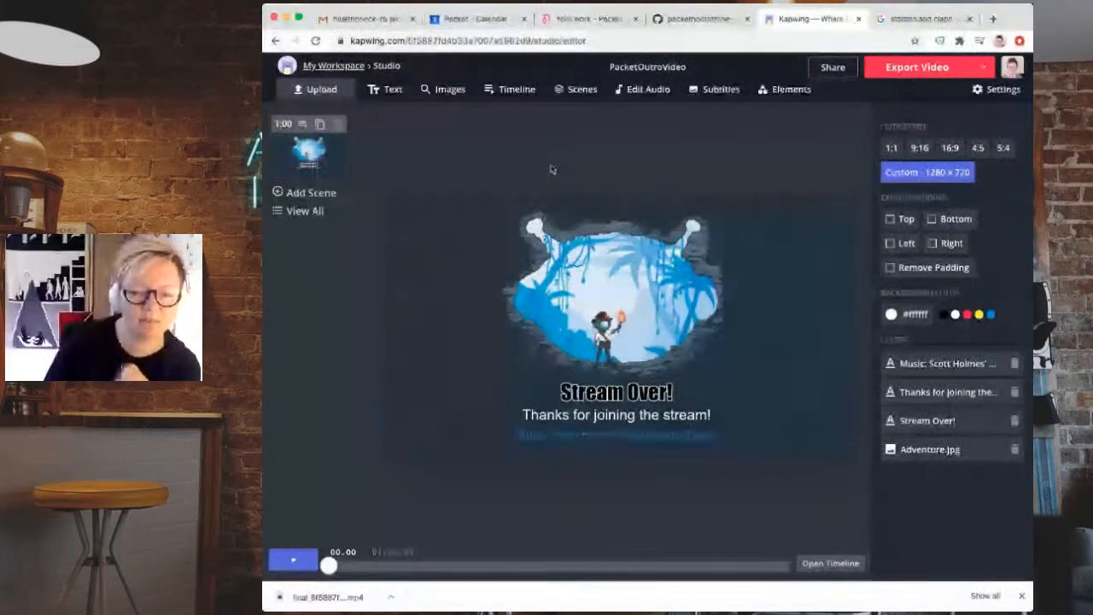
- Export PacketOutroVideo and check the playback of the exported result
click(915, 76)
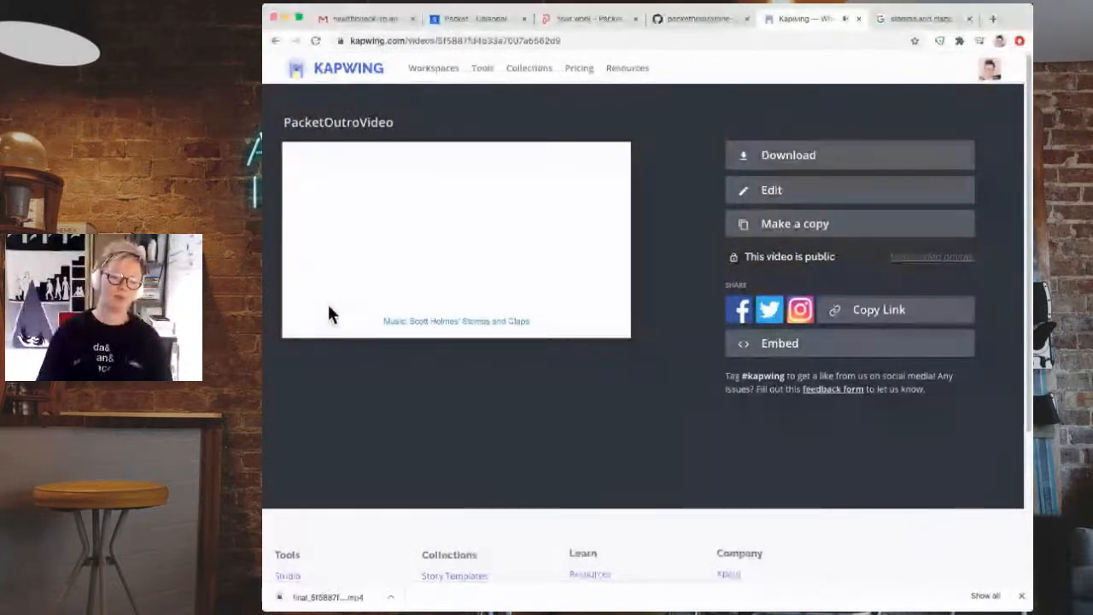
click(298, 309)
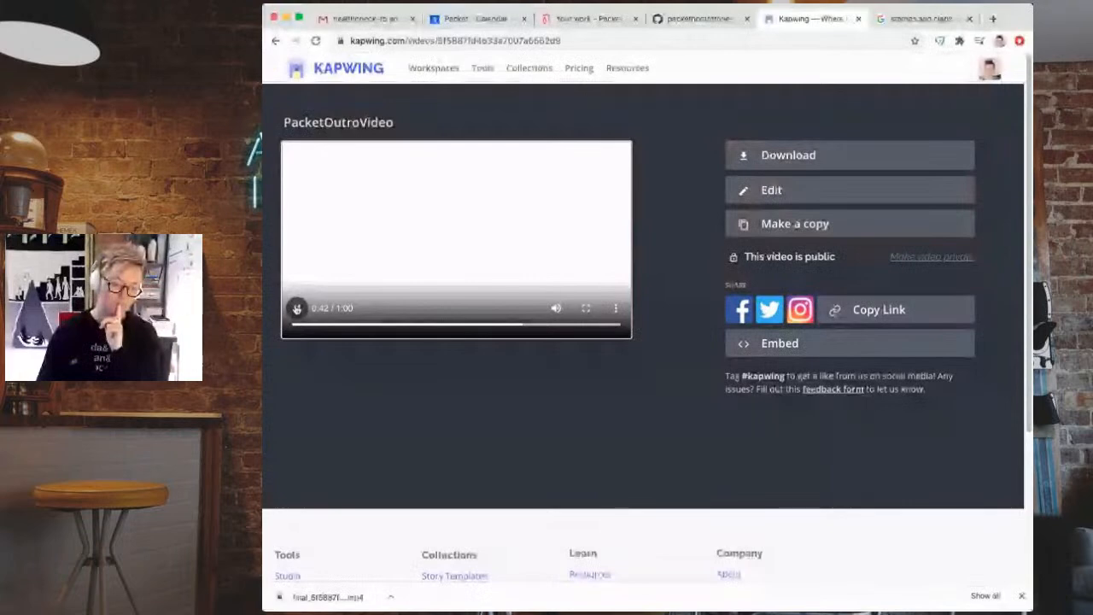
click(298, 308)
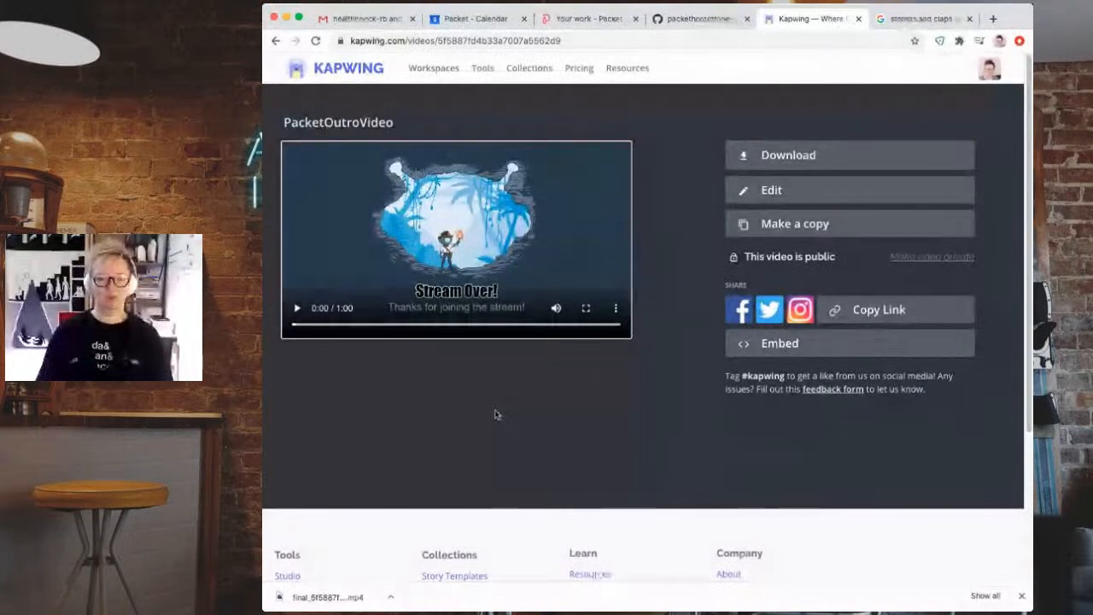
- Reopen PacketOutroVideo for editing, duplicate its scene and select the first of the two scenes
click(803, 190)
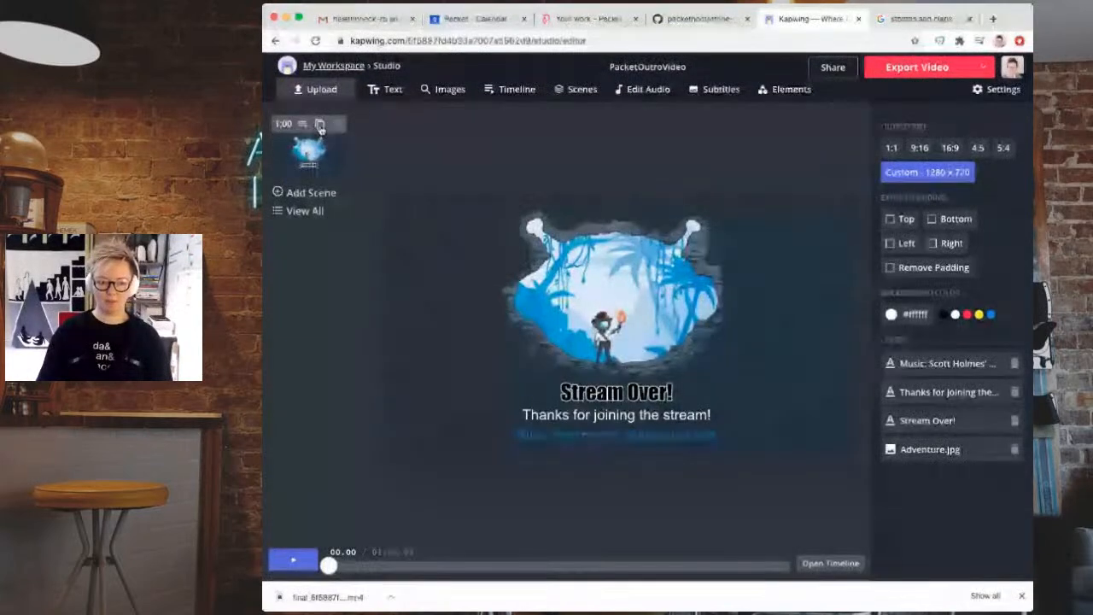
click(320, 125)
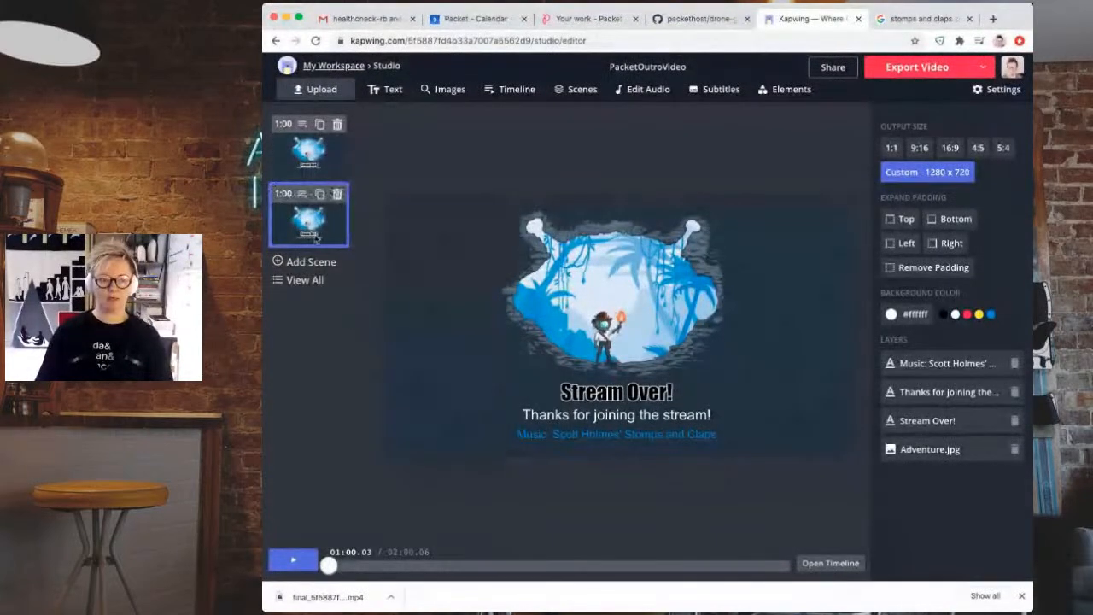
click(337, 125)
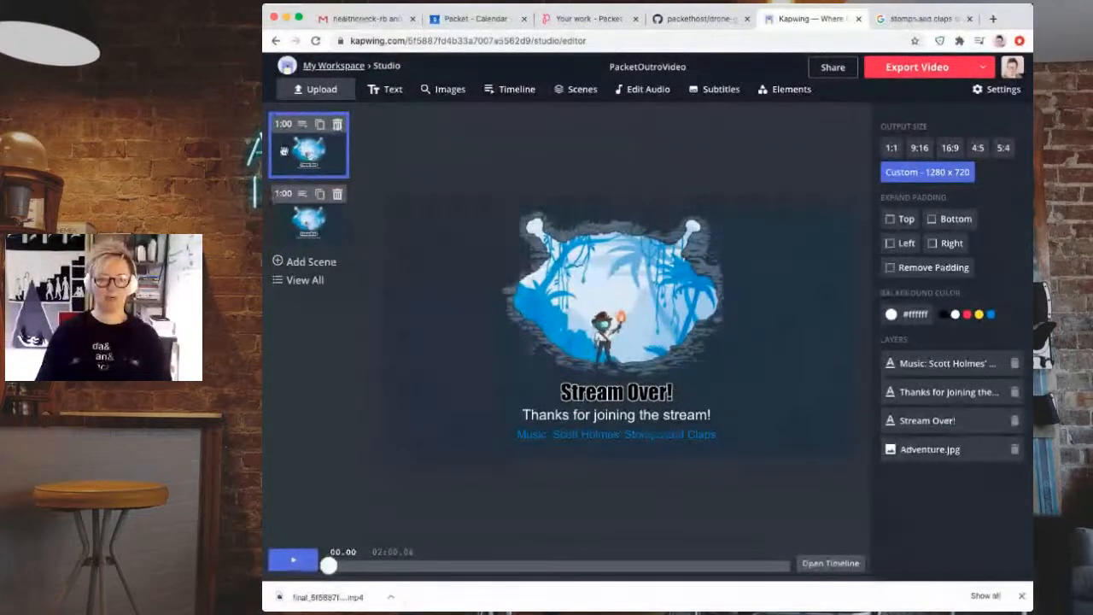
- Set the duration of Scene 1 to 0.1 s
click(584, 89)
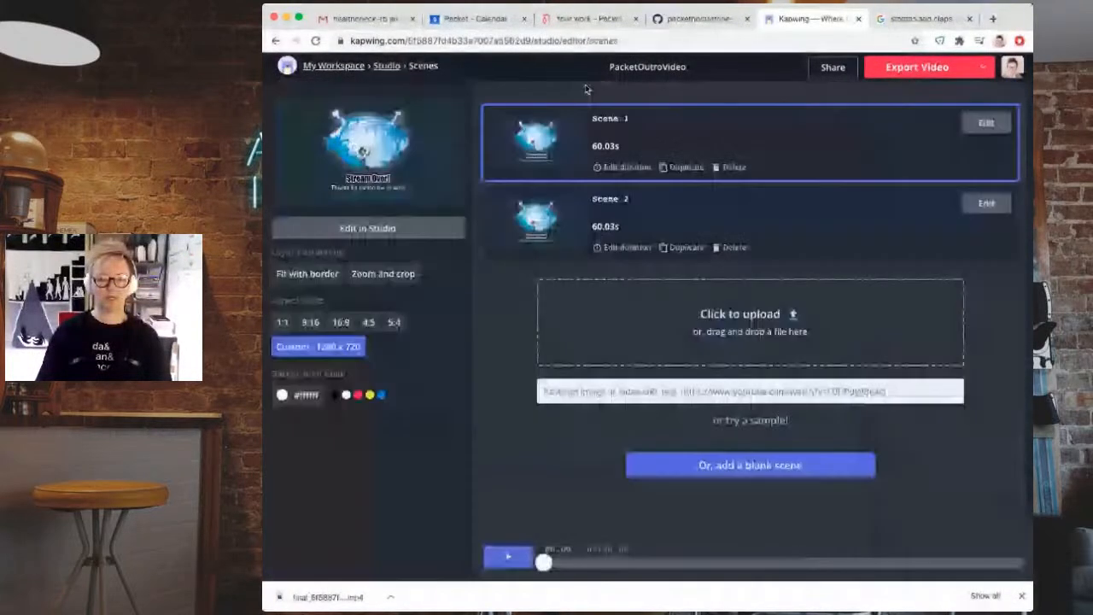
click(618, 167)
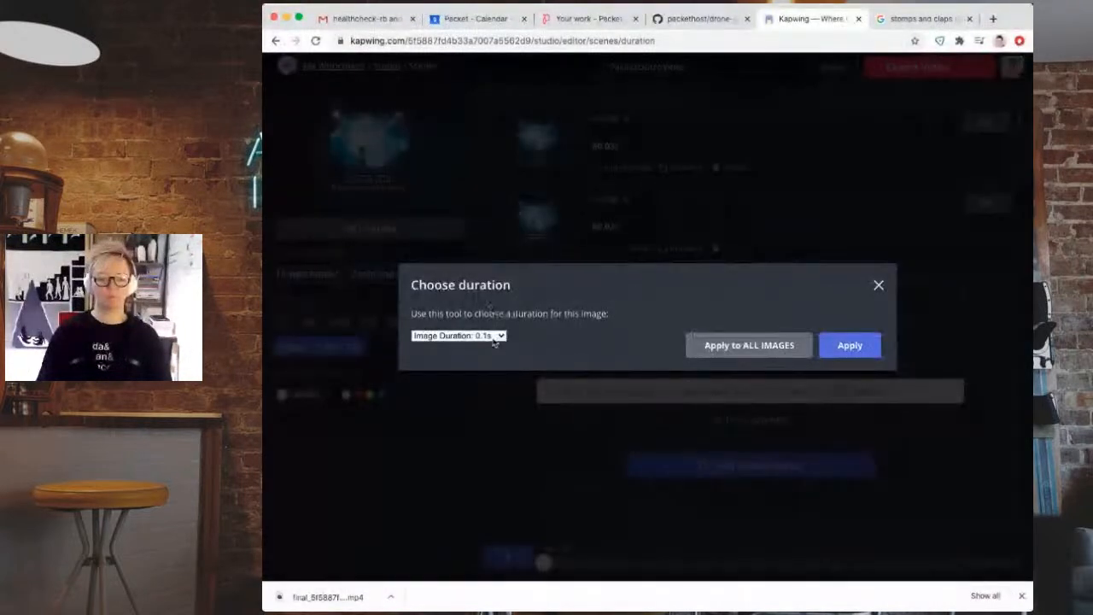
click(467, 518)
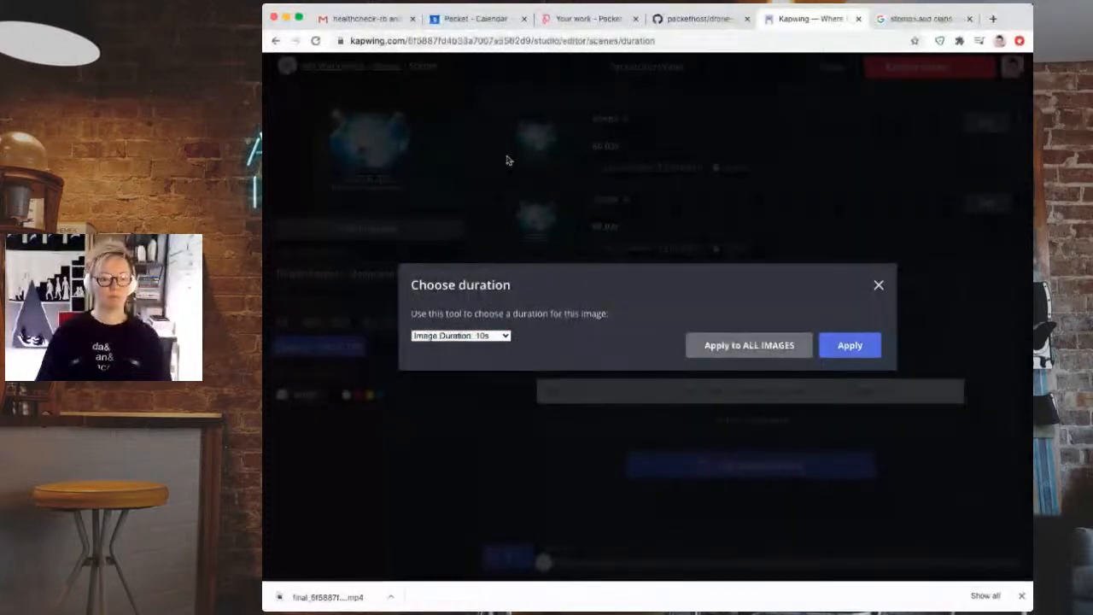
click(850, 345)
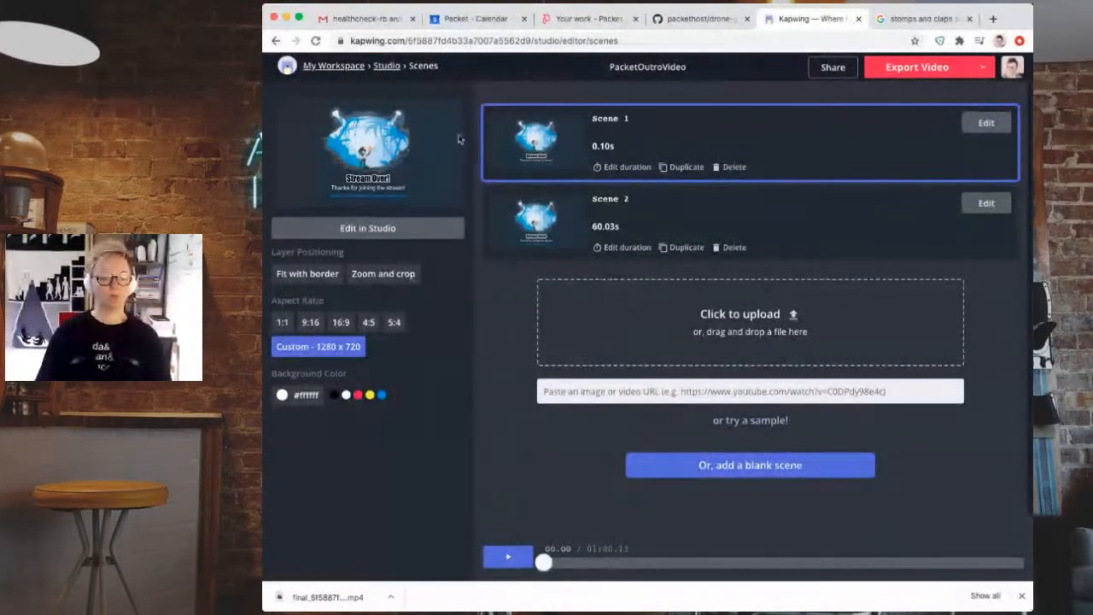
- Preview the two-scene sequence, export the video and try to play the exported result
click(505, 559)
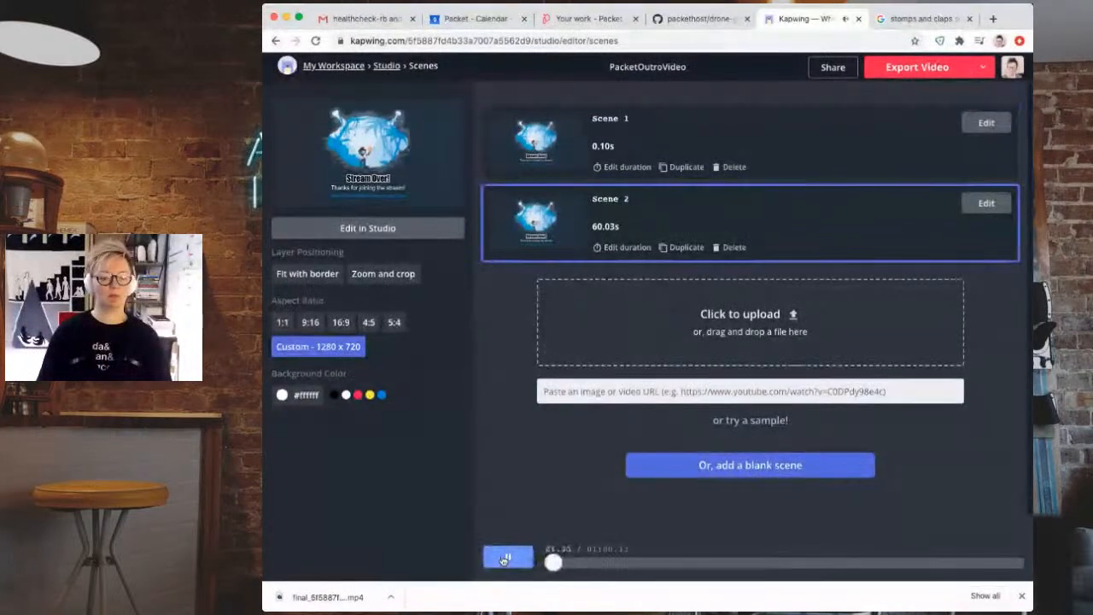
click(914, 69)
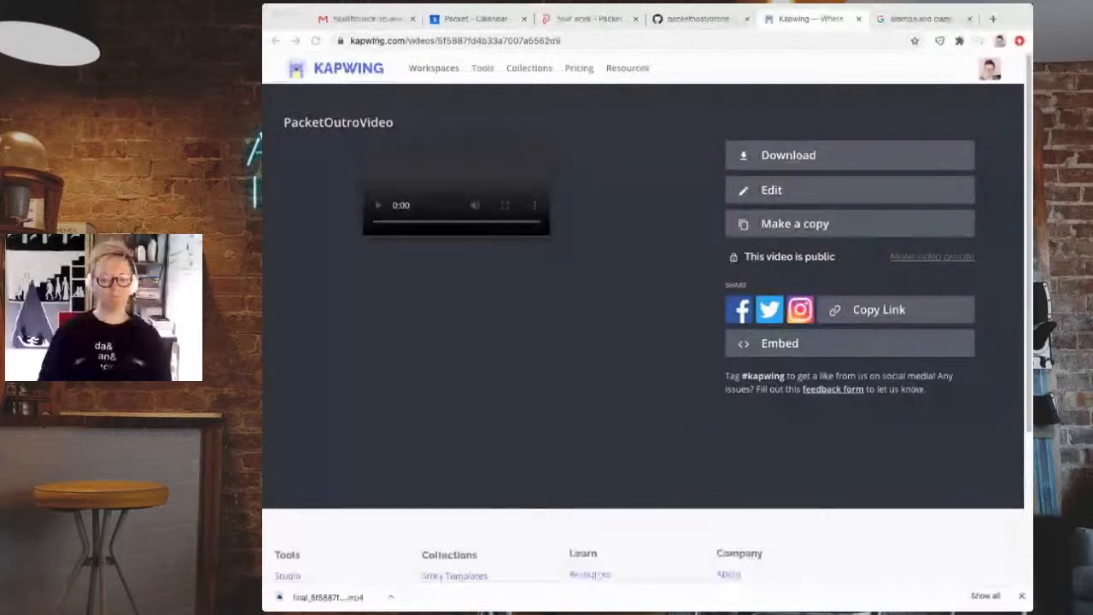
click(377, 206)
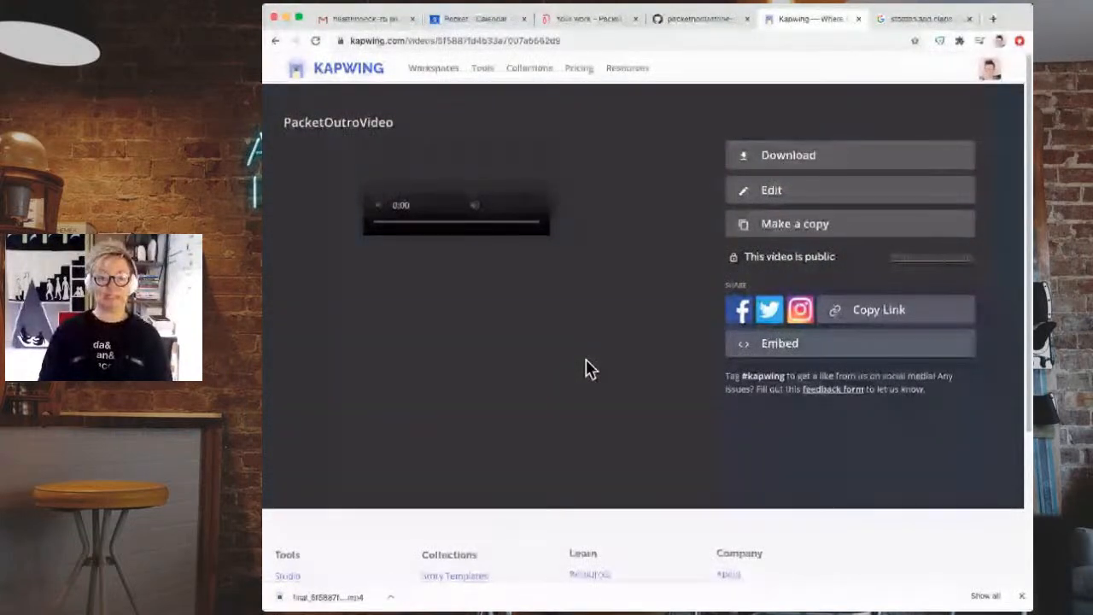
- Reopen PacketOutroVideo for editing, delete its 0.1 s first scene and export the video again
click(771, 199)
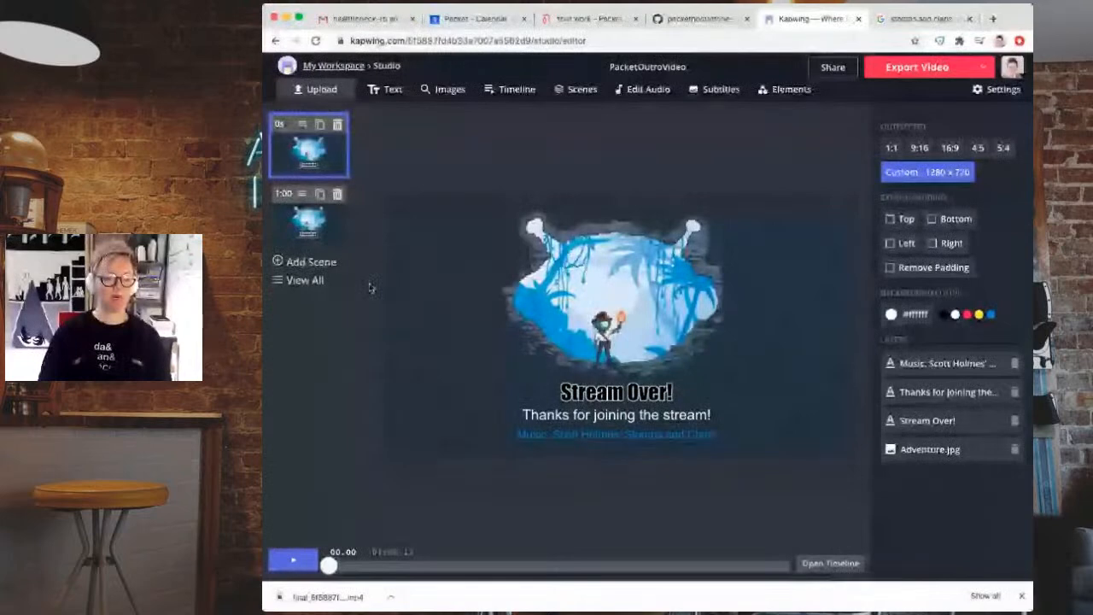
click(338, 126)
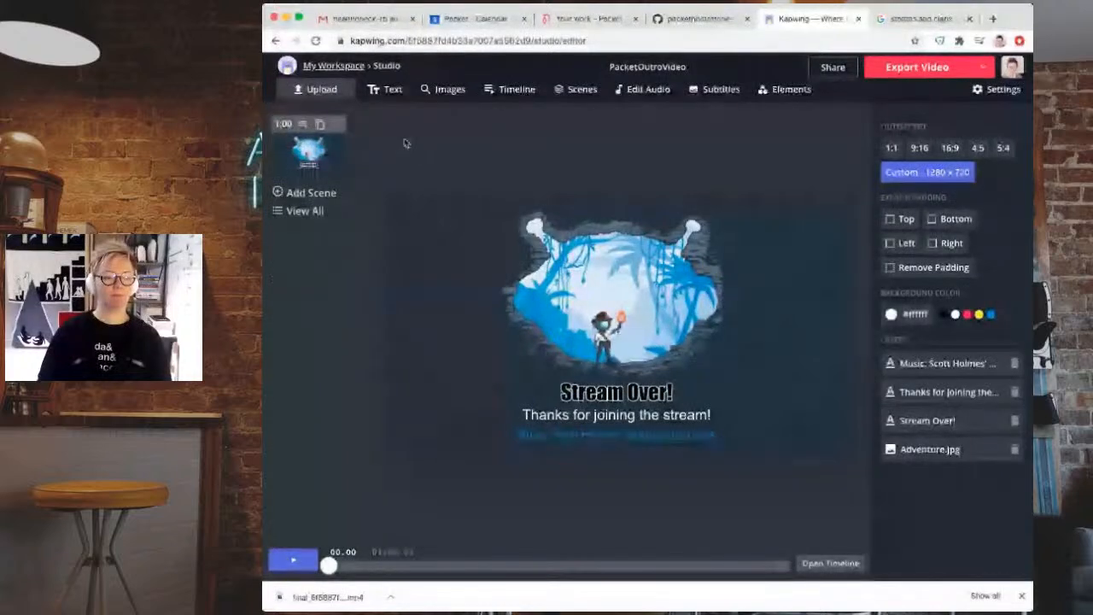
click(917, 66)
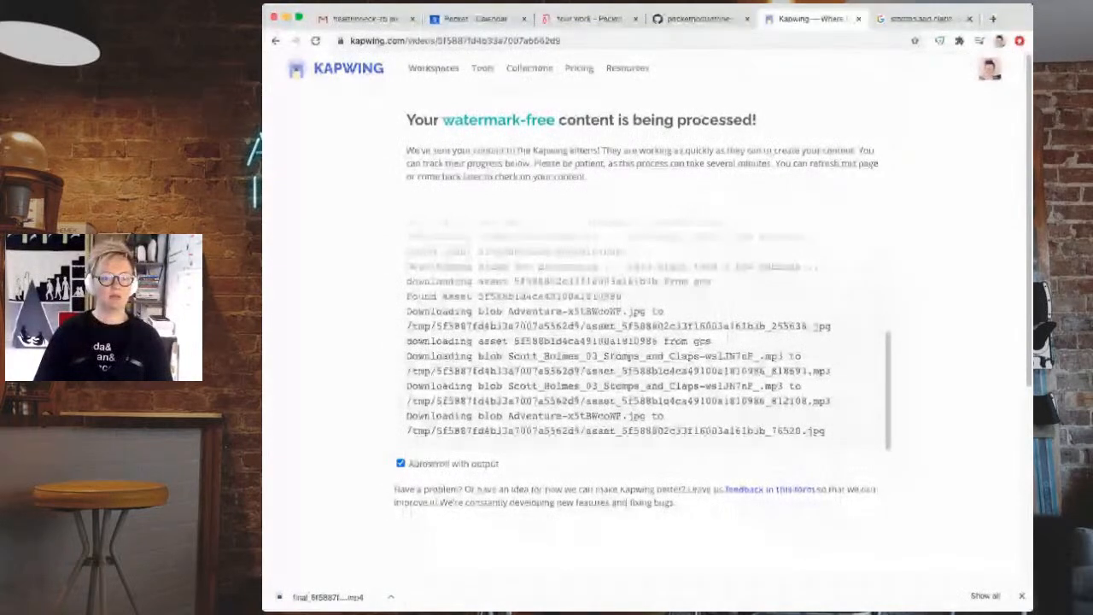
key(super+Tab)
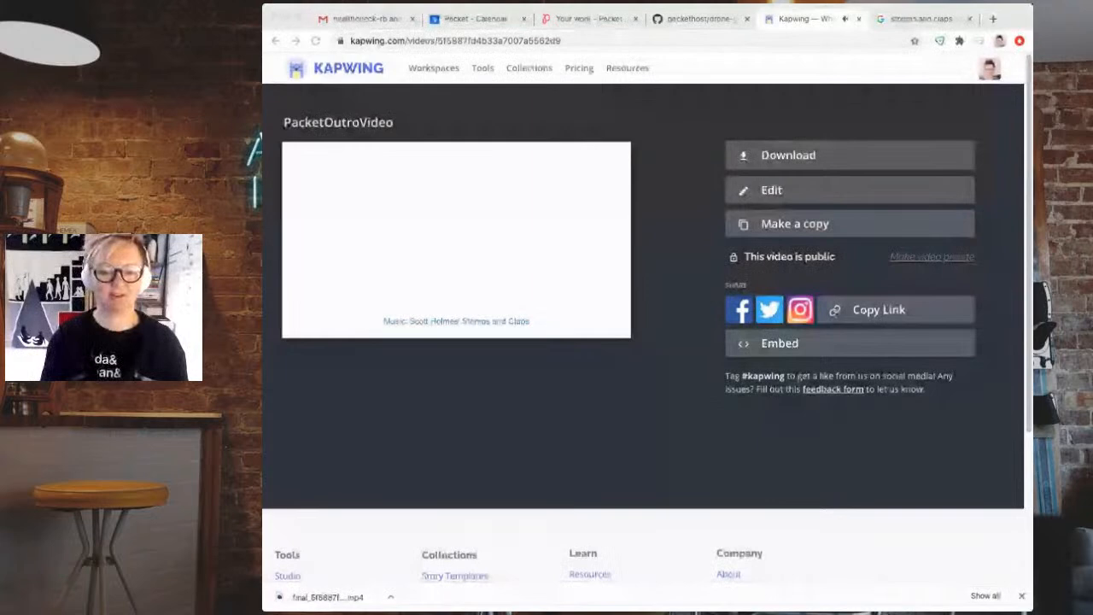
- Reopen PacketOutroVideo for editing, upload Adventure.jpg as an additional image and move it lower on the canvas
click(779, 191)
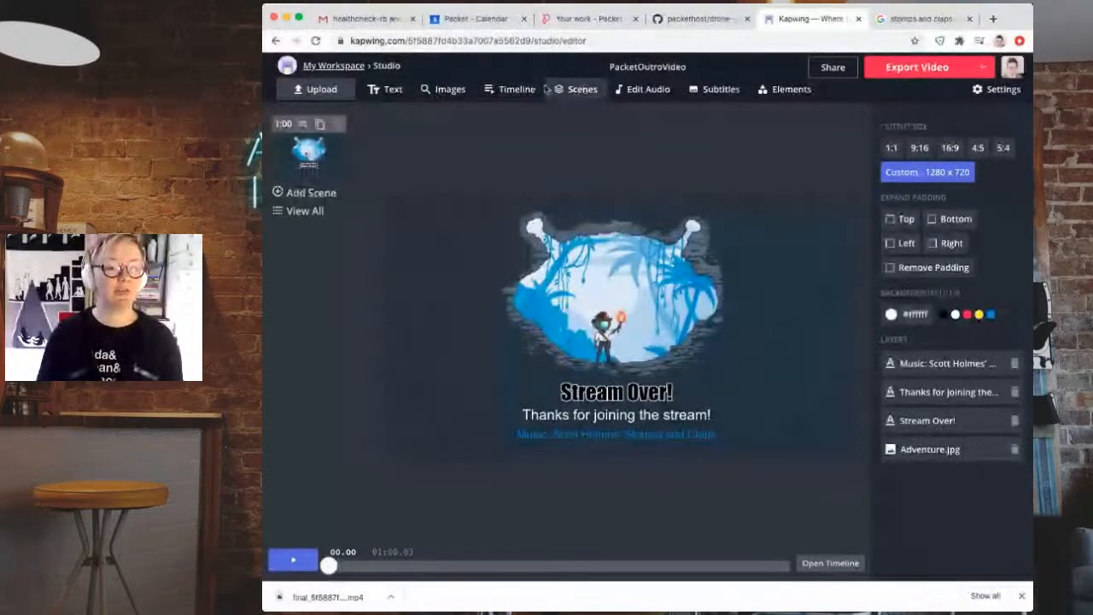
click(445, 90)
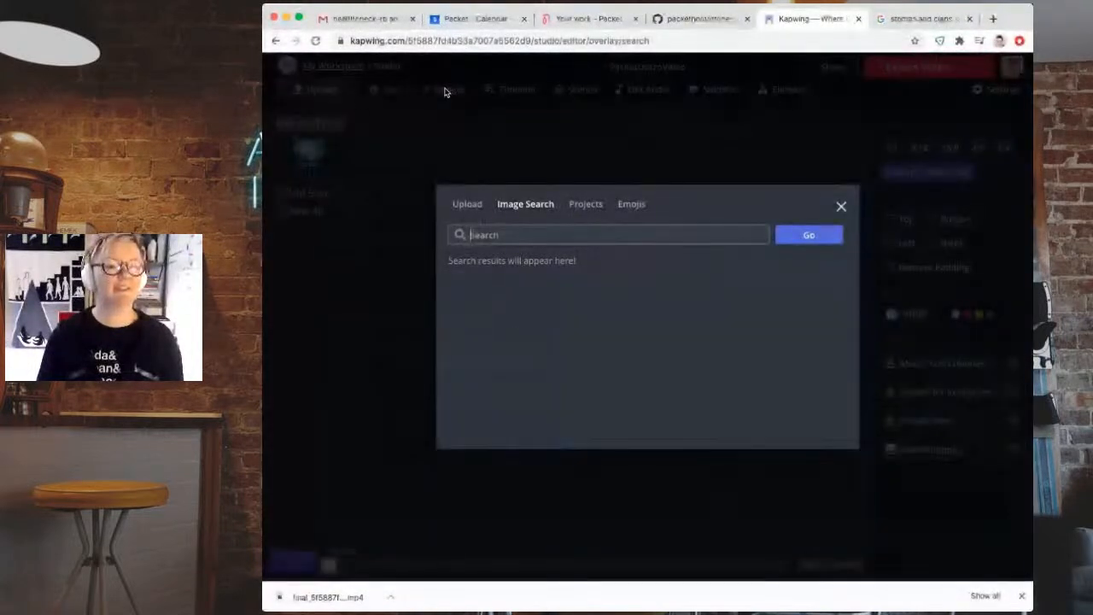
click(468, 207)
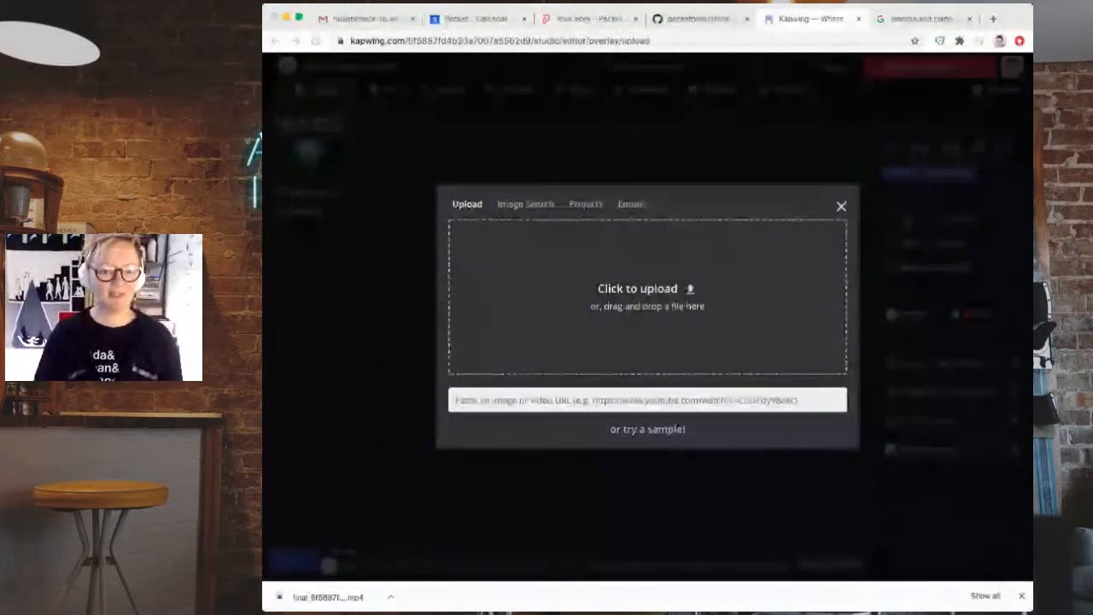
click(874, 317)
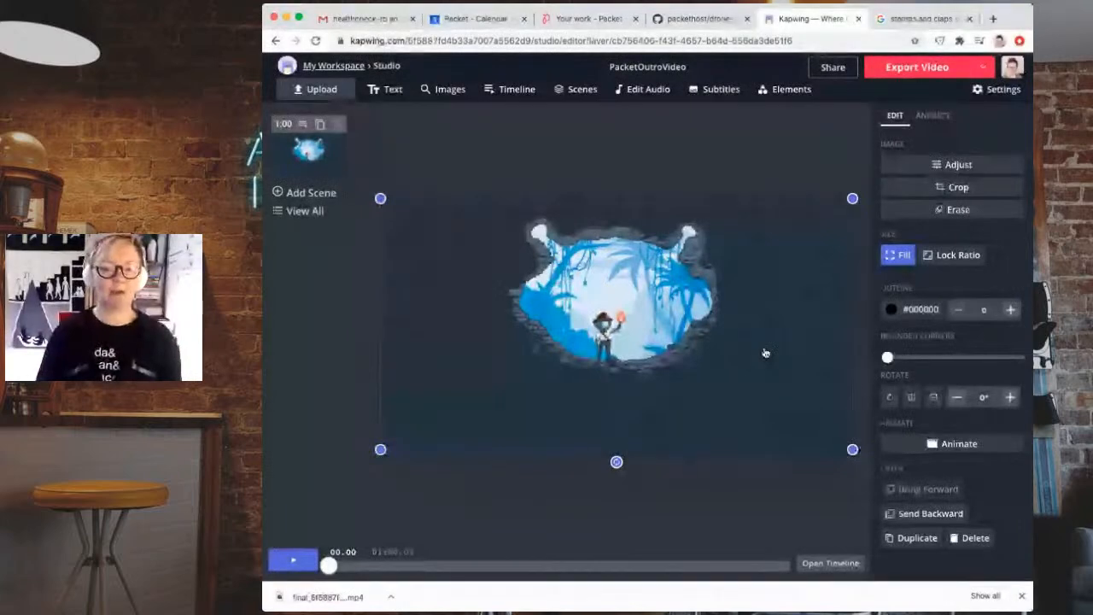
drag(670, 340, 667, 439)
click(720, 243)
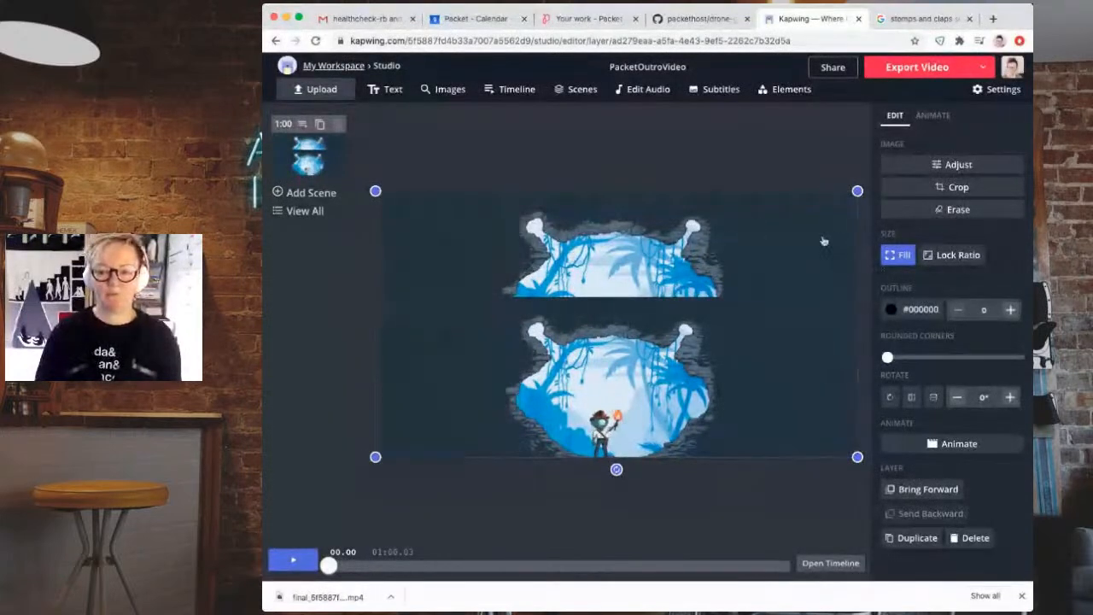
- Delete both Adventure.jpg image layers from the scene
click(816, 173)
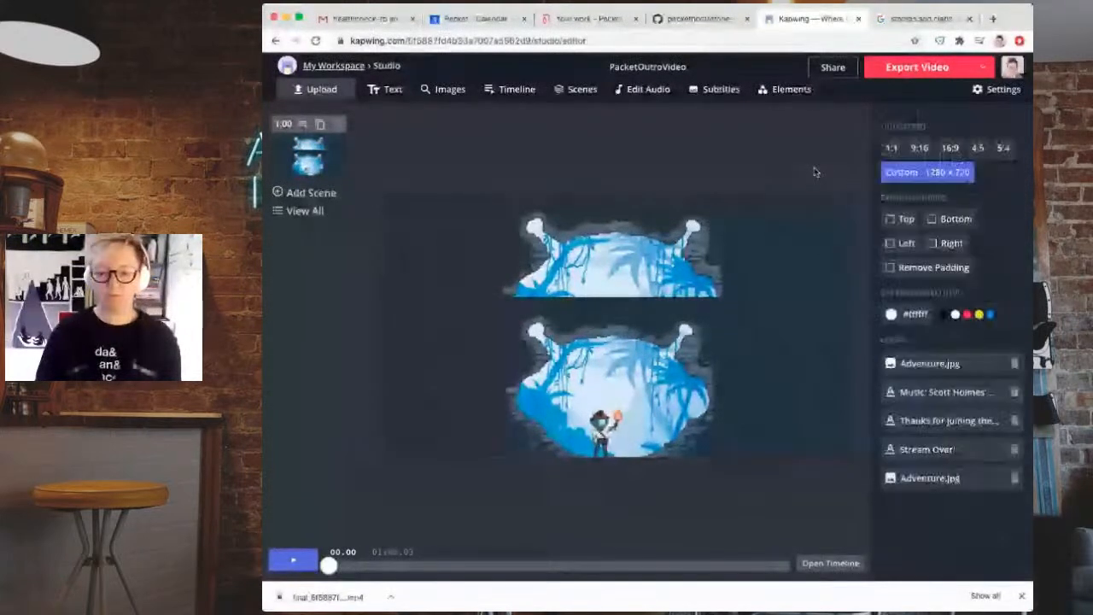
click(1015, 364)
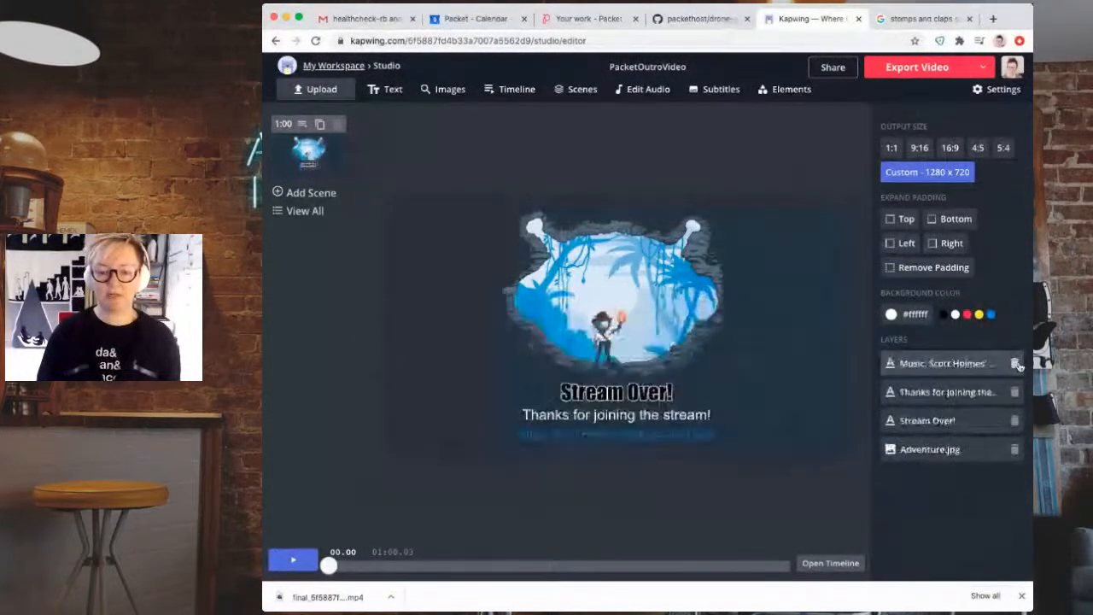
click(1014, 449)
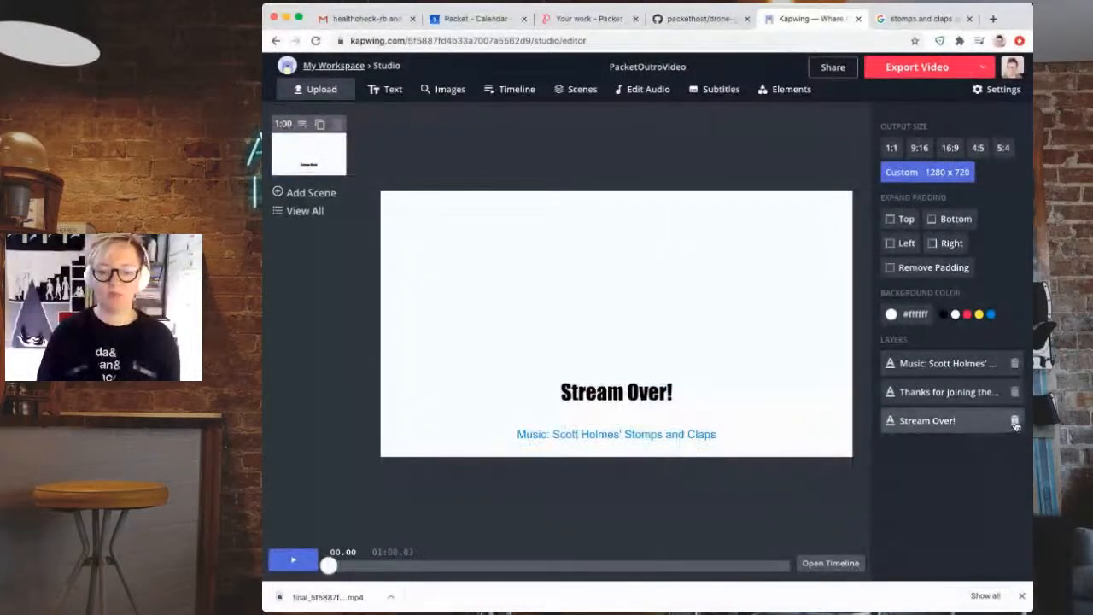
- Delete the "Stream Over!" and "Thanks for joining" text layers and upload Adventure.jpg to the scene
click(1015, 421)
click(1015, 392)
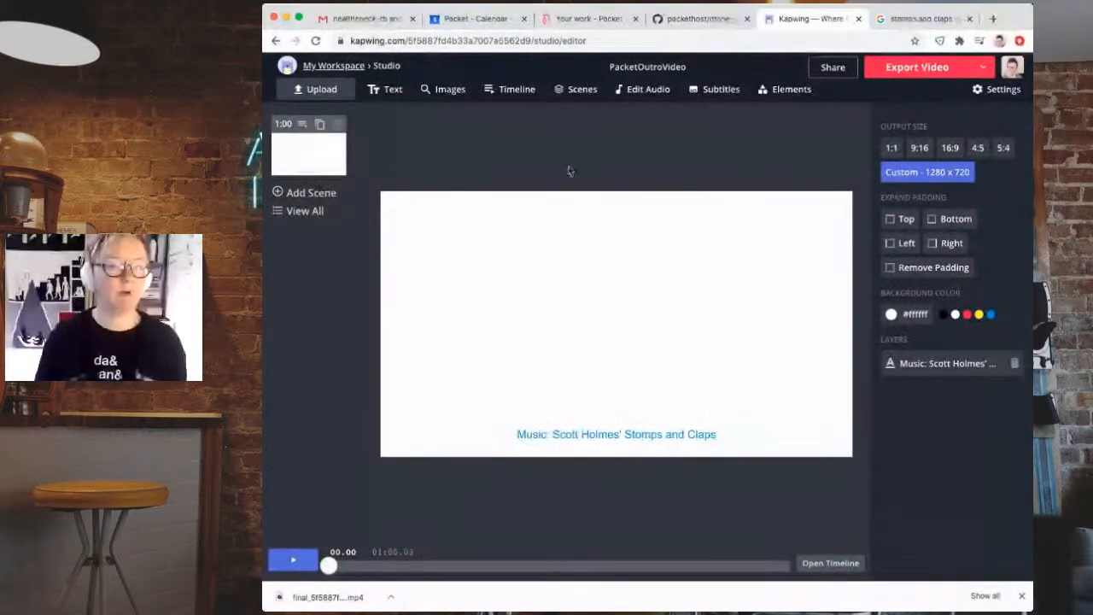
click(443, 90)
click(472, 205)
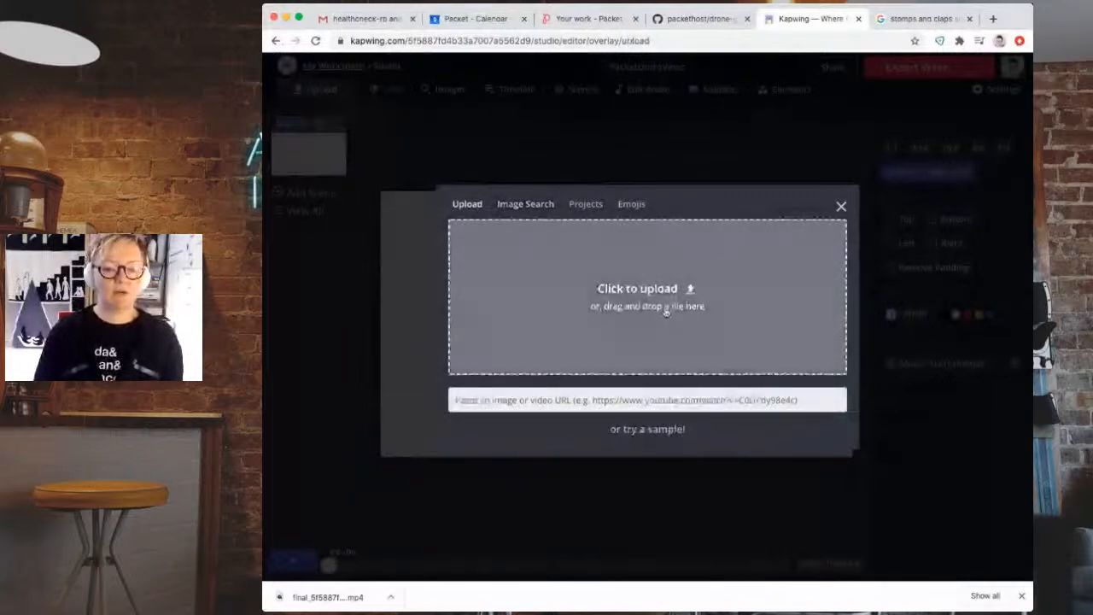
click(666, 313)
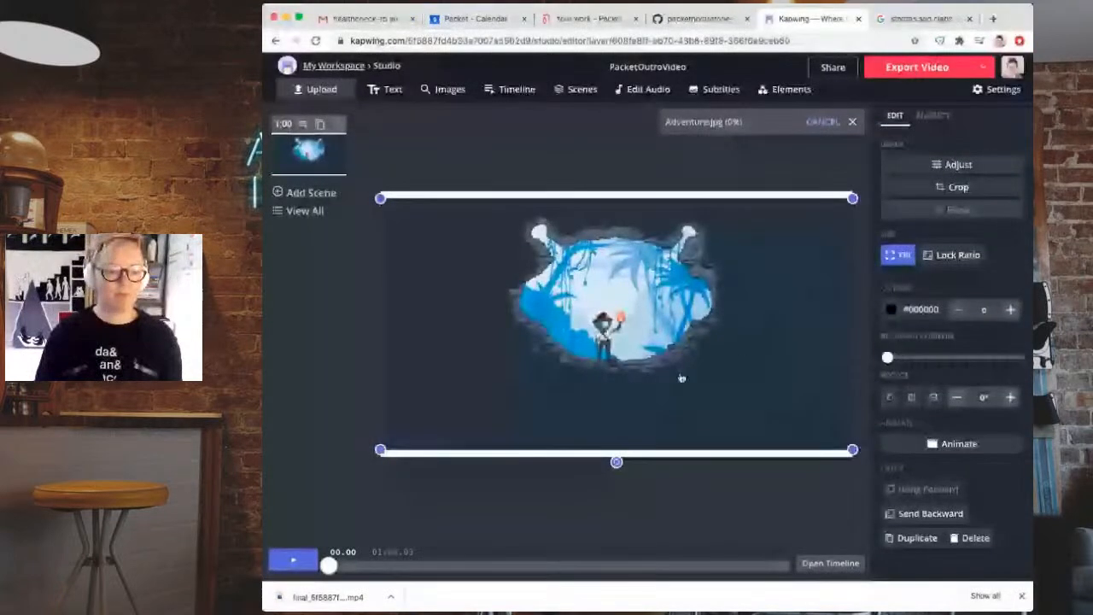
- Position and enlarge Adventure.jpg to cover the whole canvas and send it behind the music credit
drag(681, 378, 681, 373)
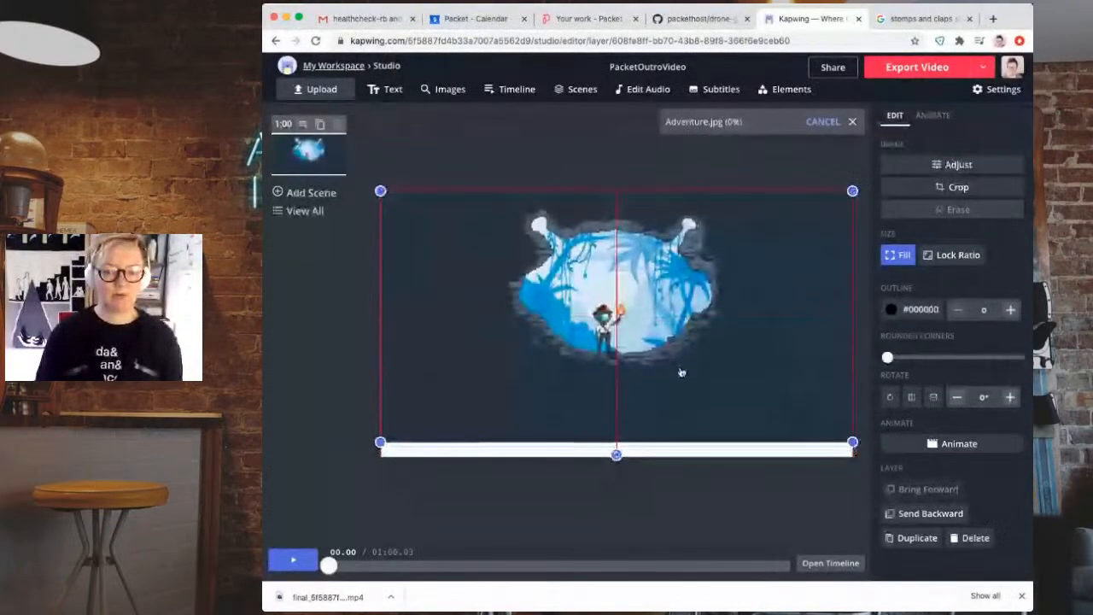
drag(852, 443, 859, 458)
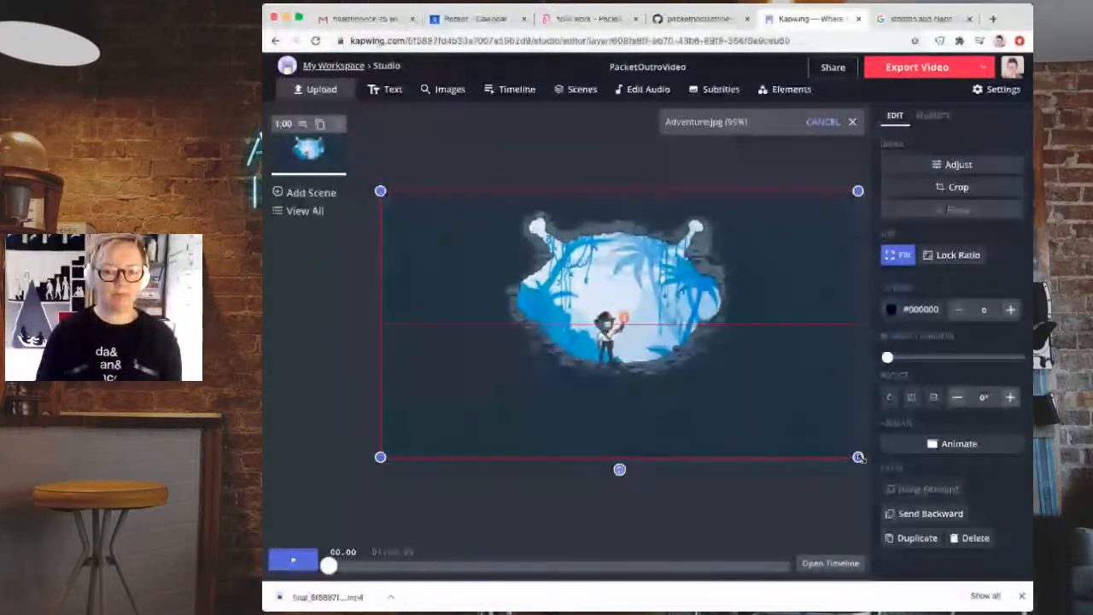
drag(808, 410, 806, 411)
click(954, 513)
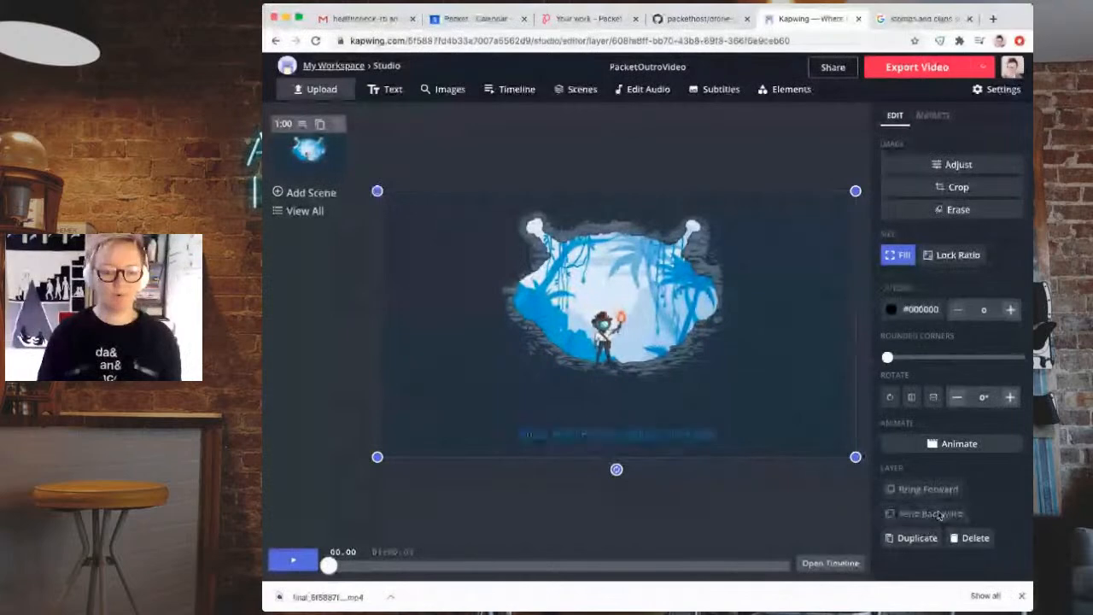
click(332, 278)
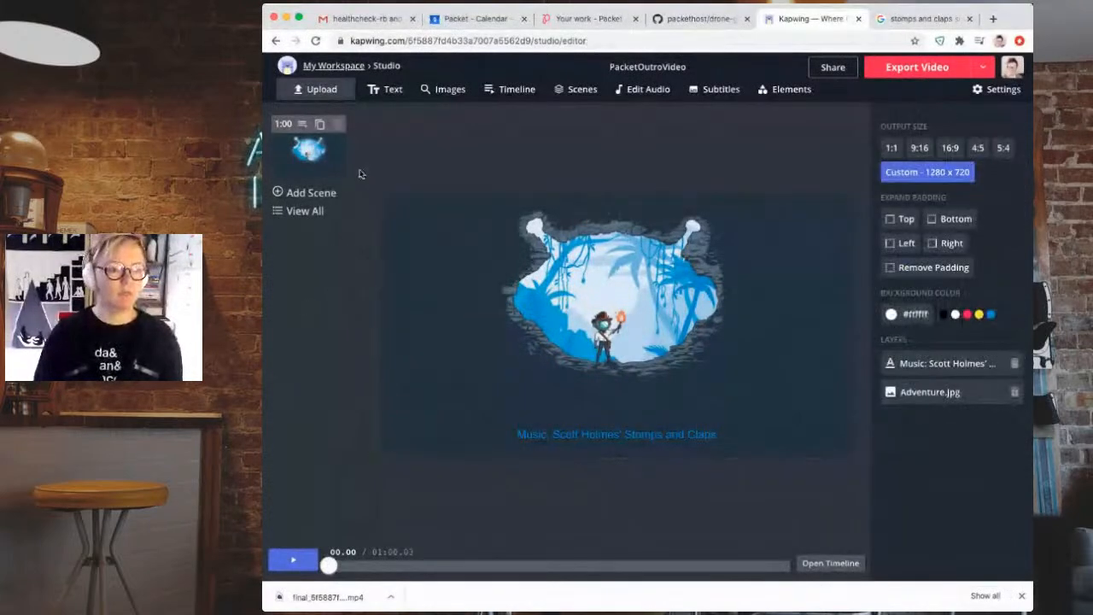
- Add the text "Stream Over!" in the Impact font and centre it just below the cave illustration
click(371, 89)
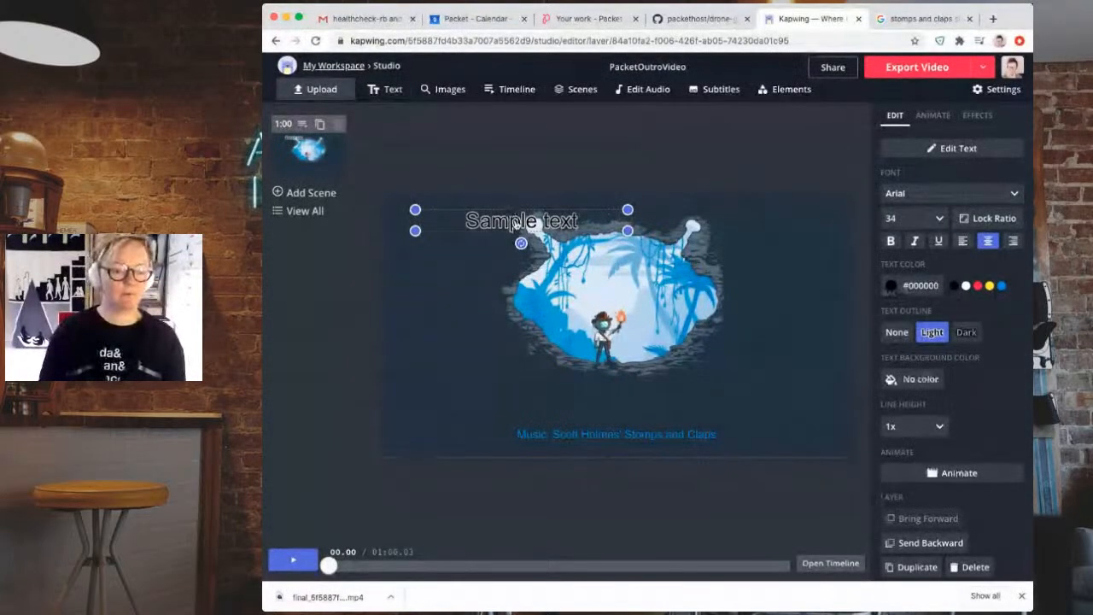
triple_click(516, 221)
text(Stre)
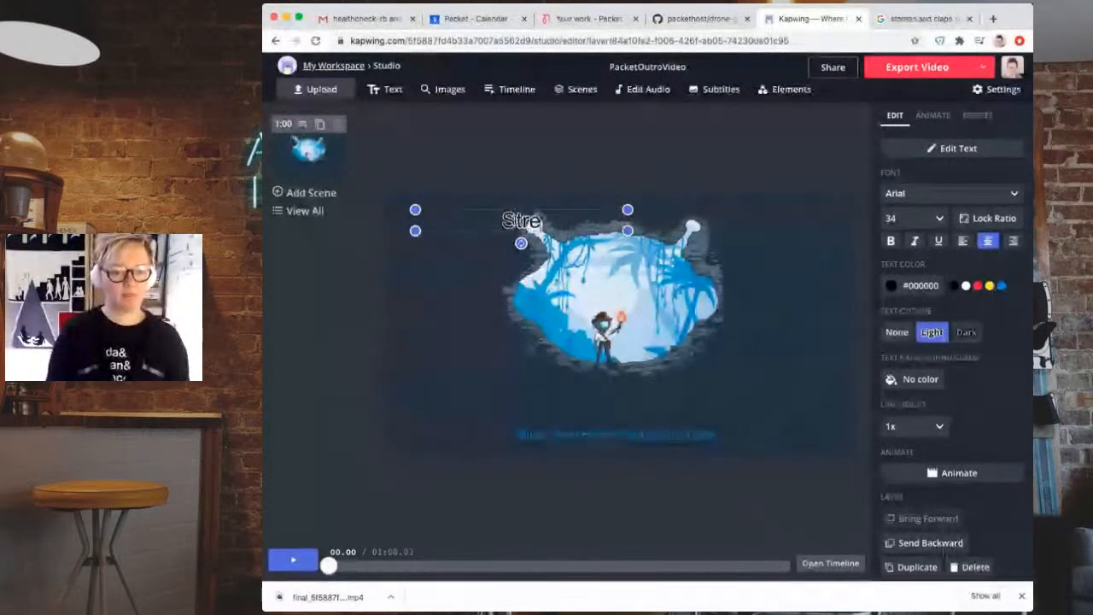
text(am Over!)
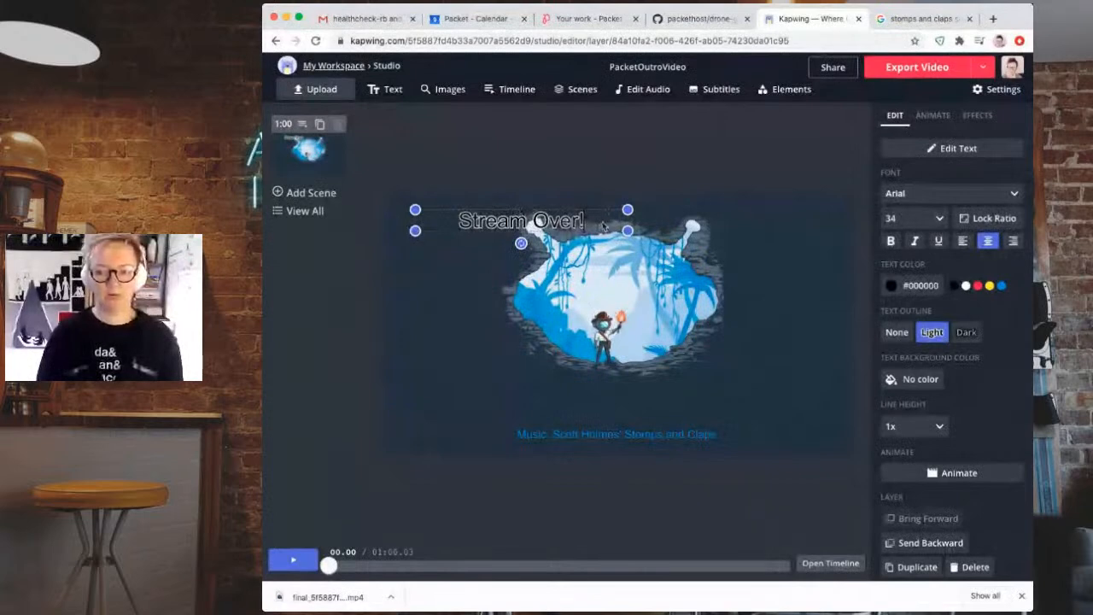
click(929, 194)
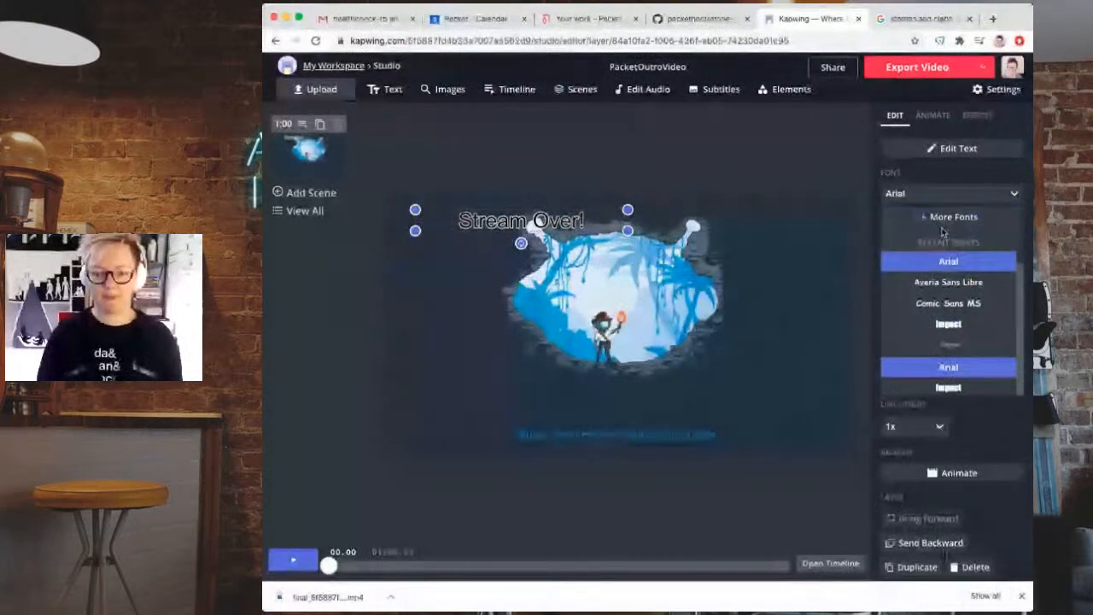
click(962, 323)
drag(553, 221, 648, 382)
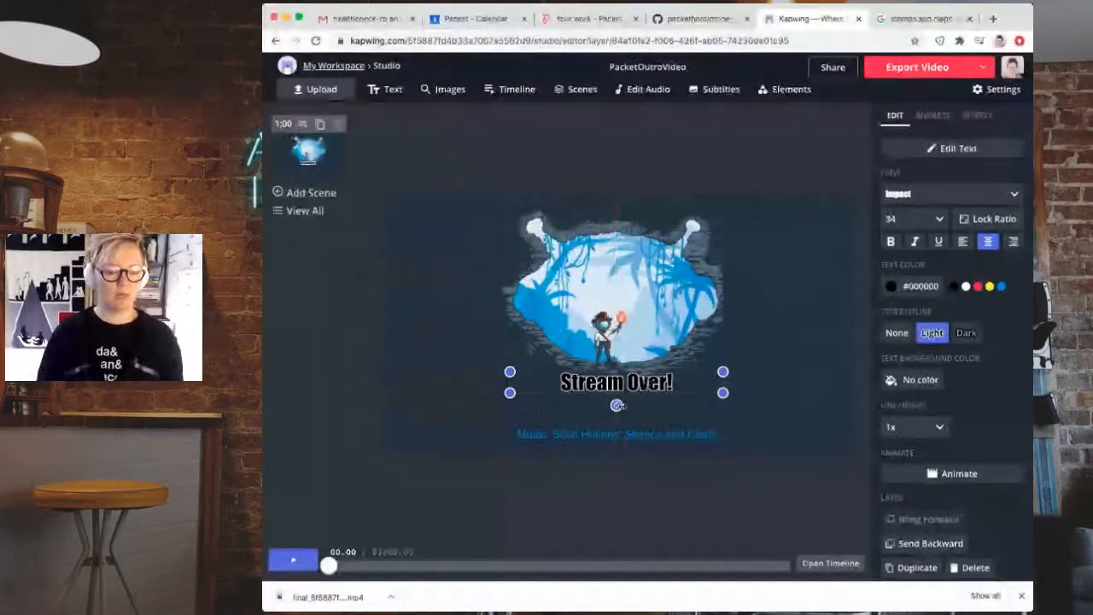
click(307, 327)
- Add a second text layer reading "Thanks so much for joining us today!"
click(387, 90)
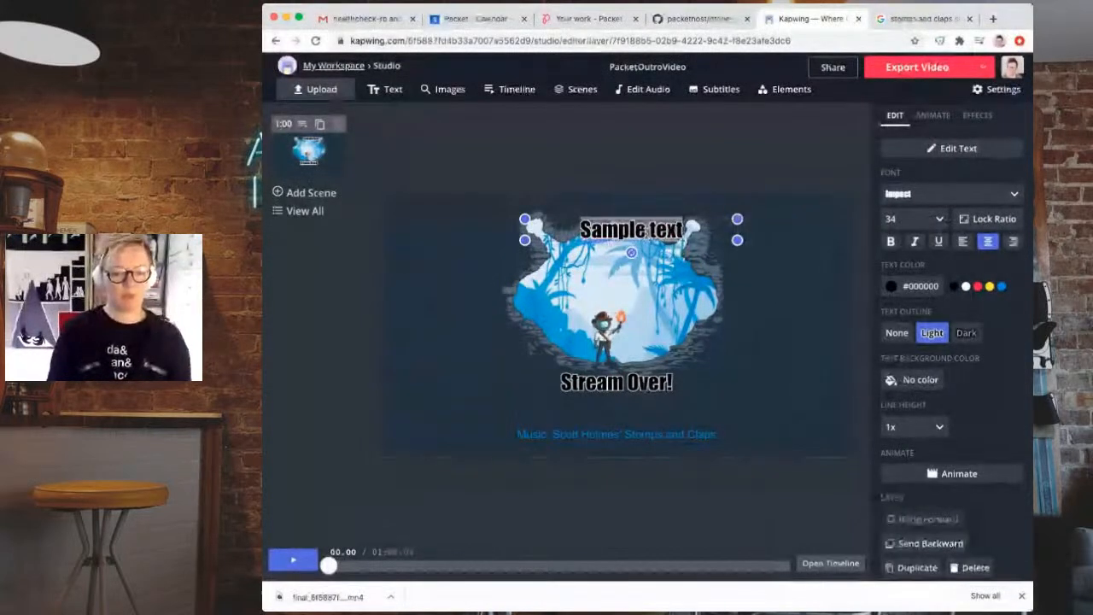
text(Thanks so much for joining us)
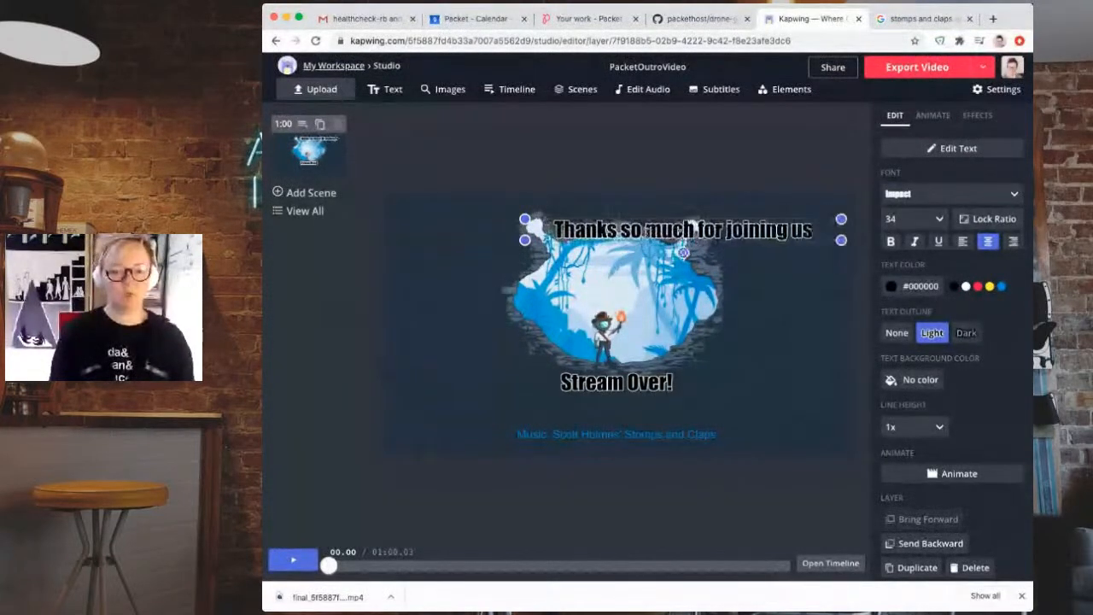
text( today!)
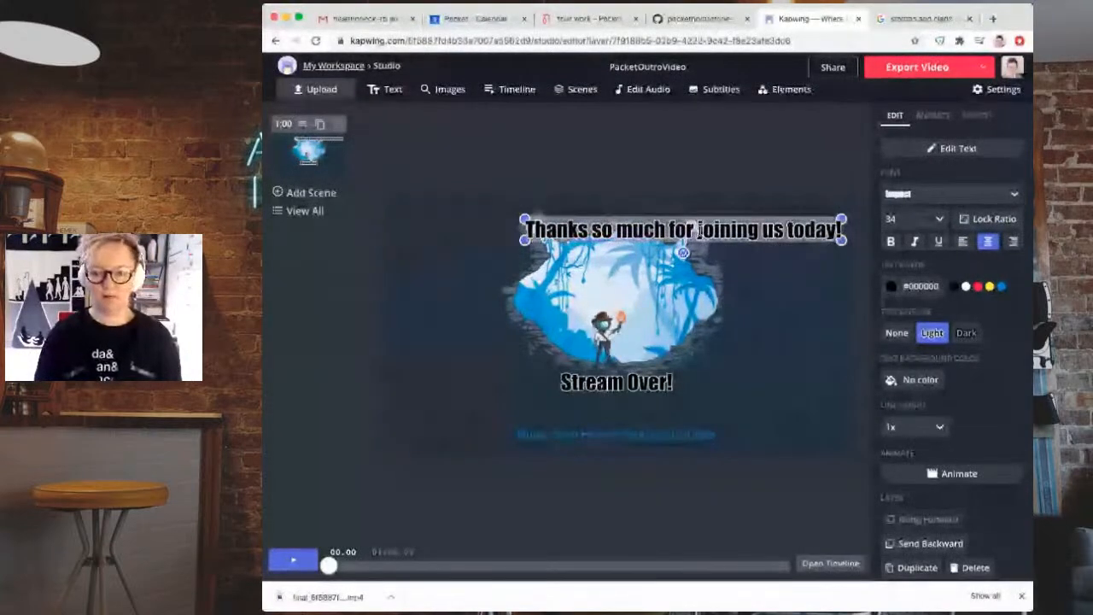
- Format the thank-you text in white Arial without an outline and centre it between "Stream Over!" and the music credit
click(938, 196)
click(948, 281)
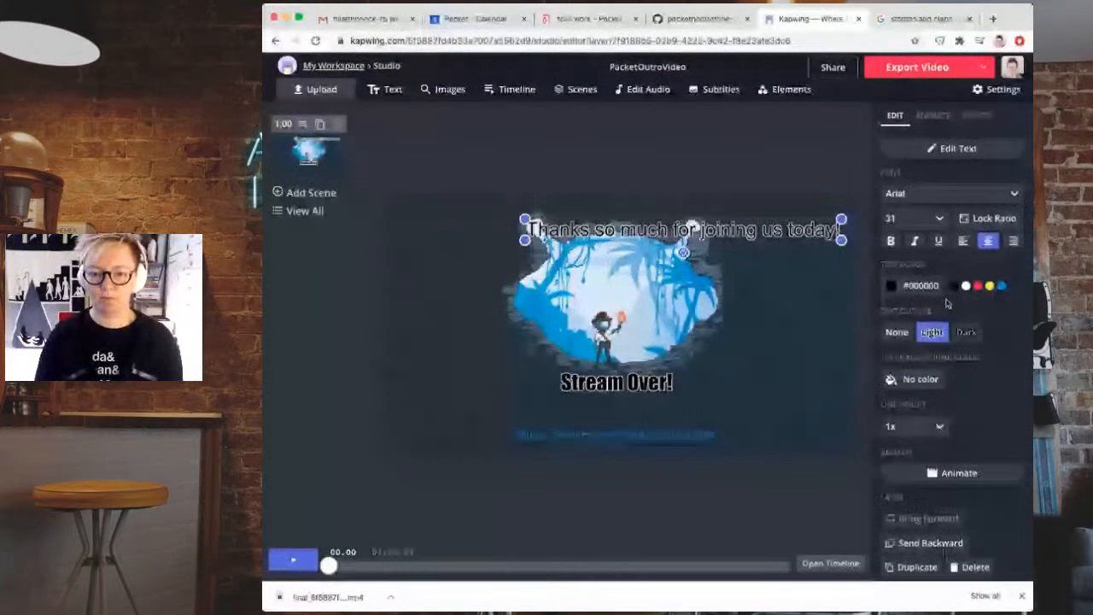
key(ctrl+a)
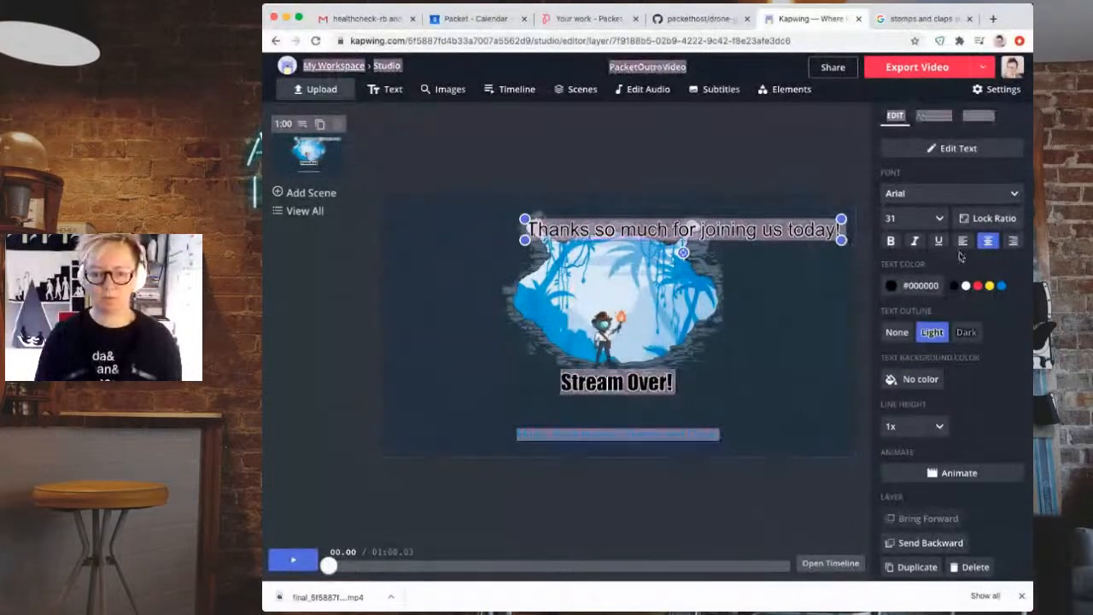
click(741, 229)
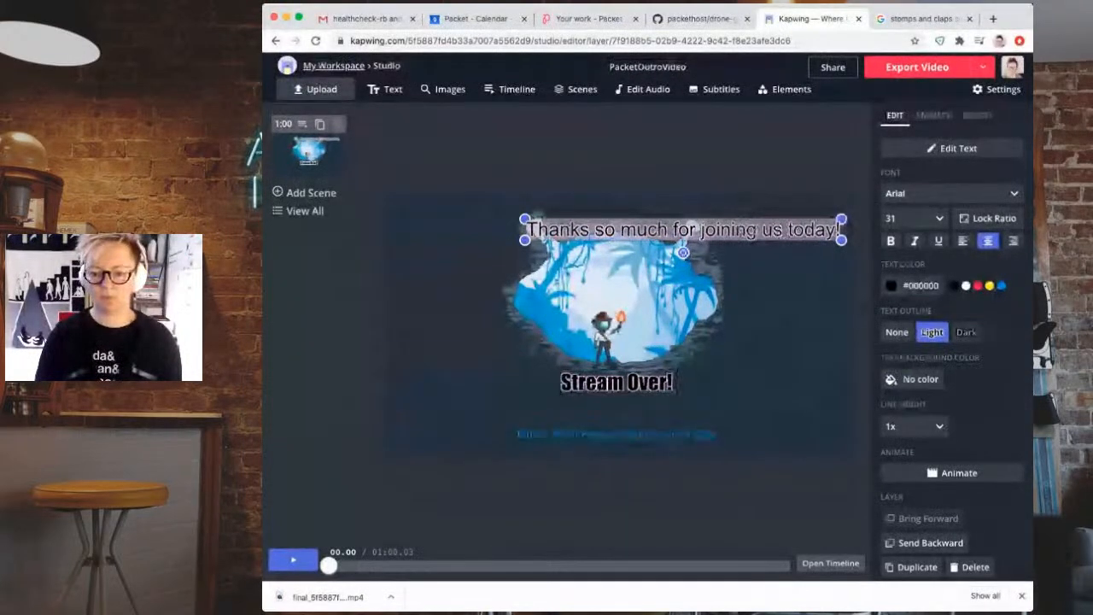
click(966, 286)
click(896, 332)
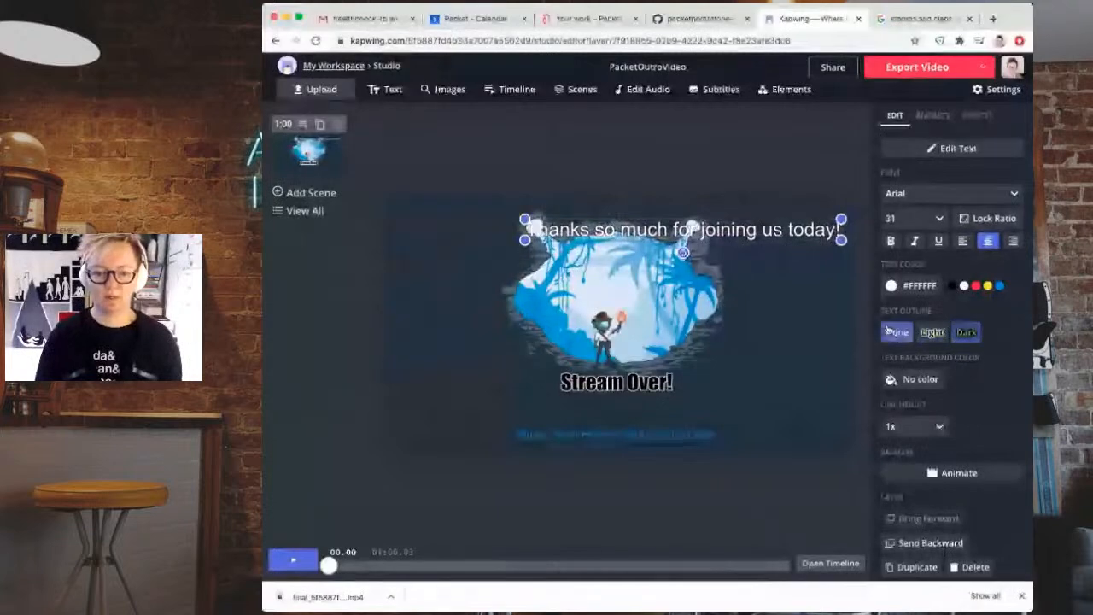
drag(726, 230, 662, 412)
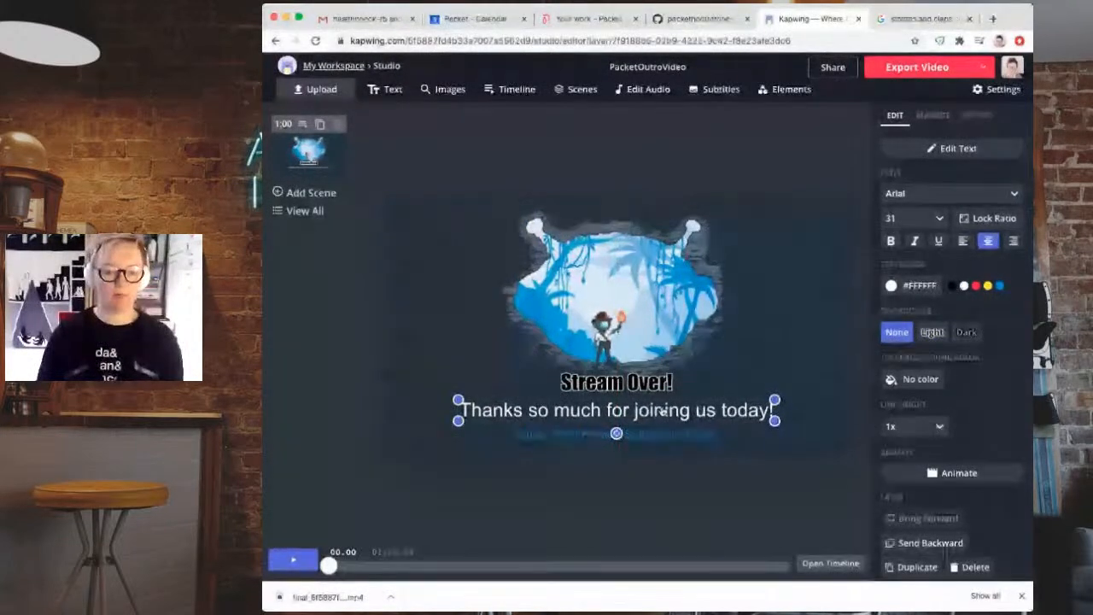
click(309, 391)
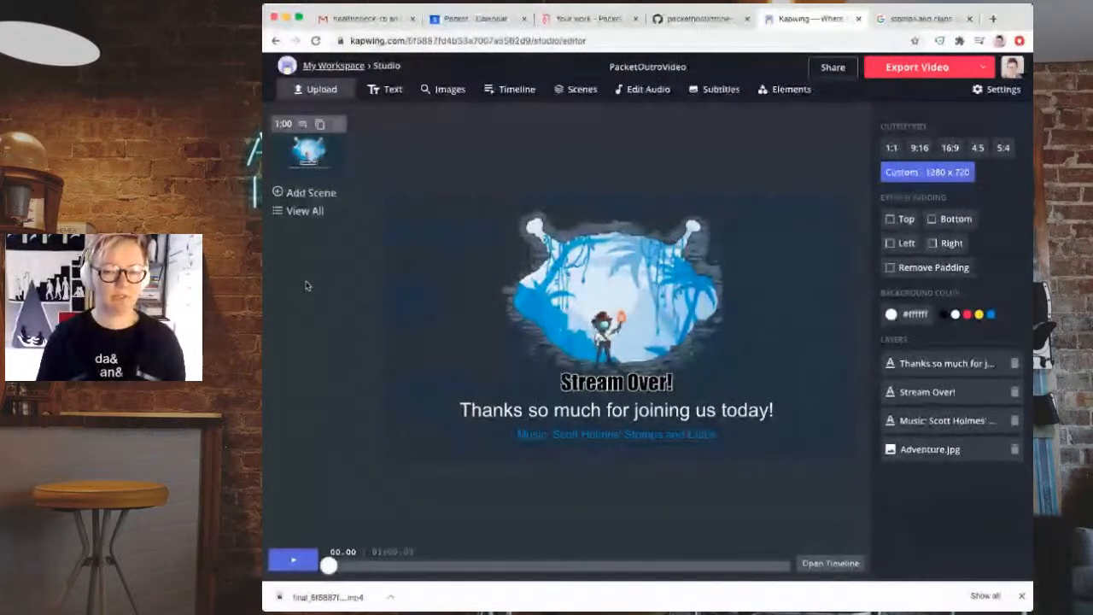
- Export the outro video, look through its processing log and download the finished file
click(934, 68)
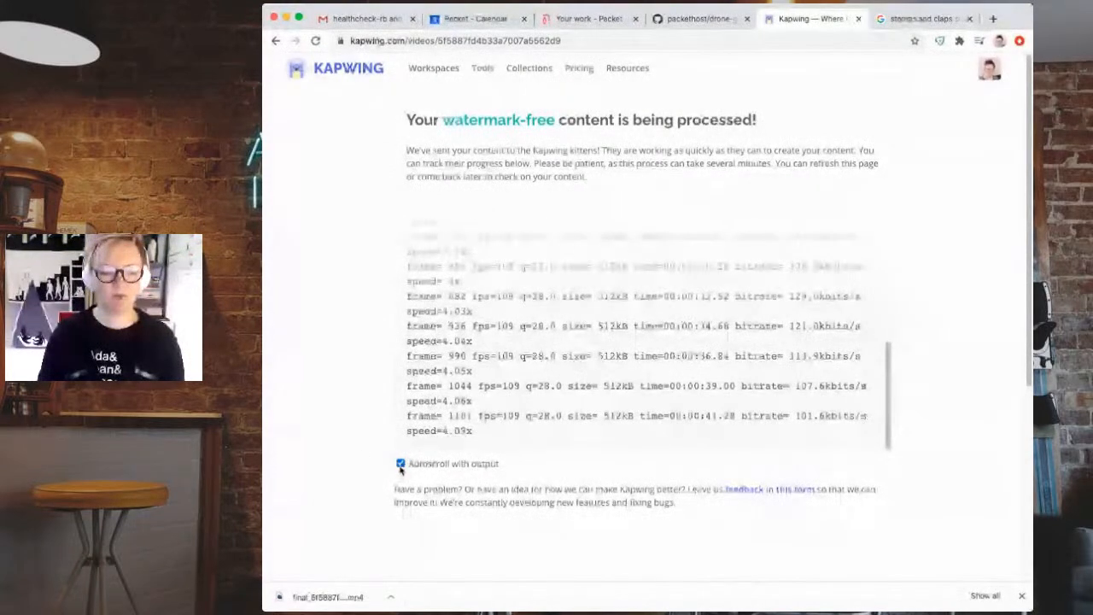
scroll(555, 397, up, 10)
scroll(602, 384, down, 3)
scroll(602, 383, up, 3)
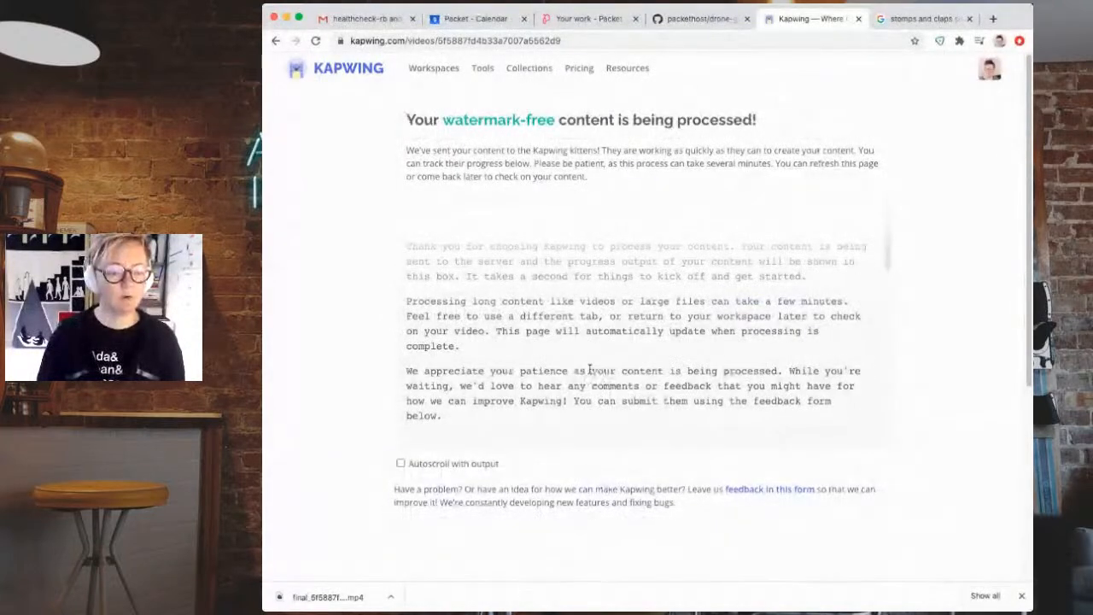
drag(888, 285, 887, 425)
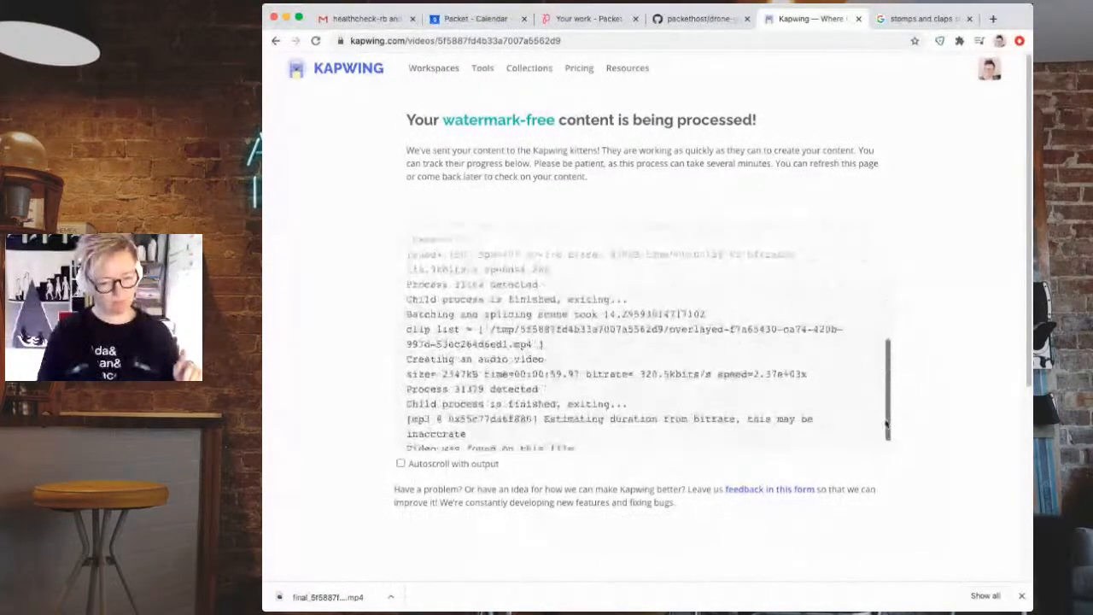
drag(888, 435, 920, 423)
click(399, 465)
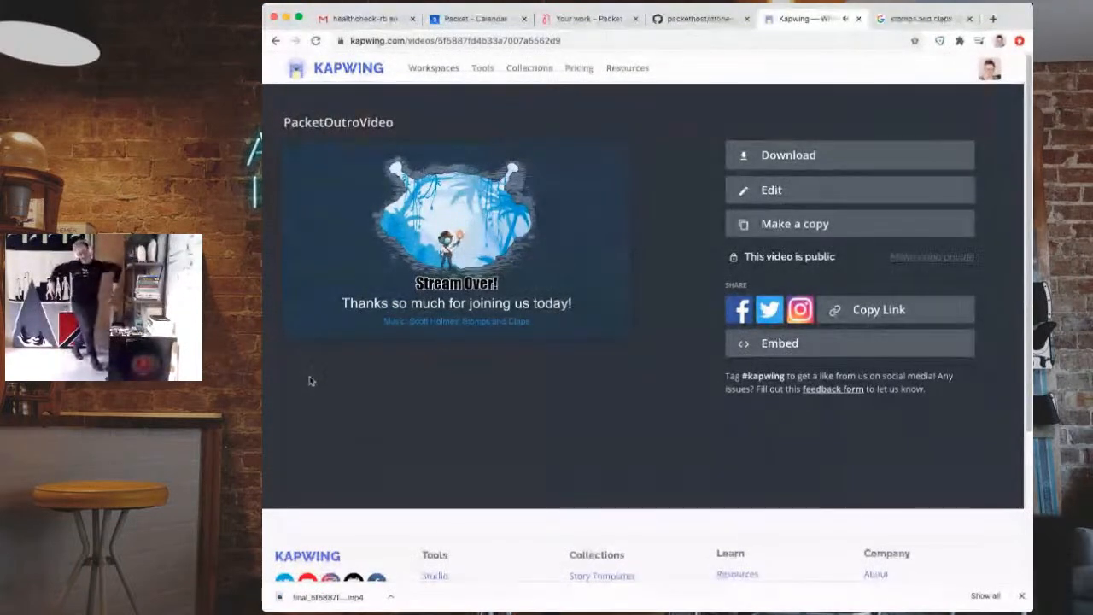
click(795, 157)
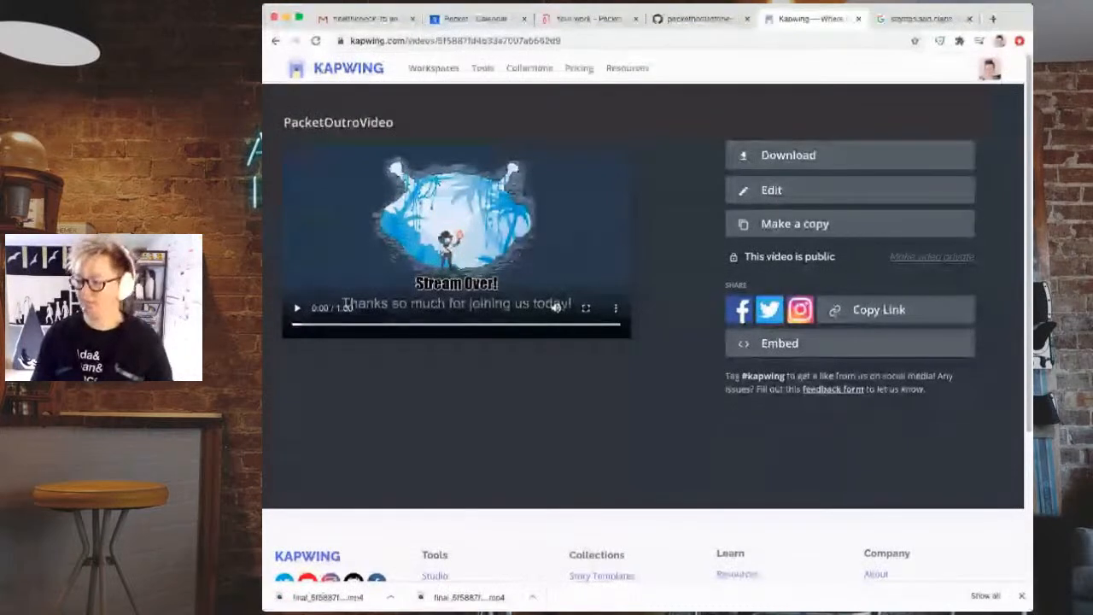
- Bring the StreamYard studio tab into this browser window and upload the downloaded outro video as a video clip
key(super+Tab)
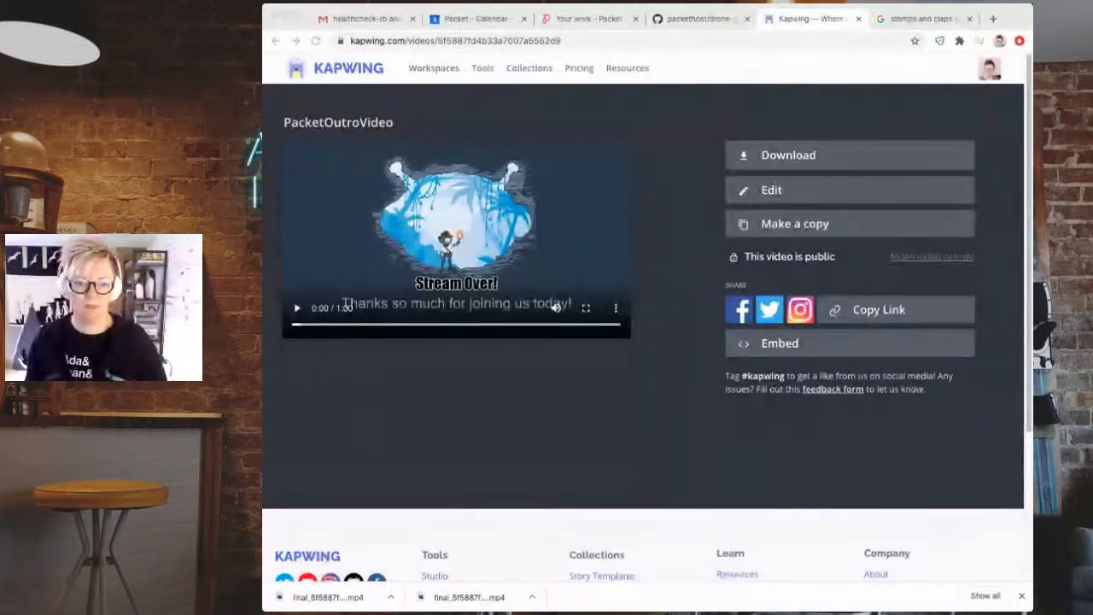
drag(1008, 23, 733, 23)
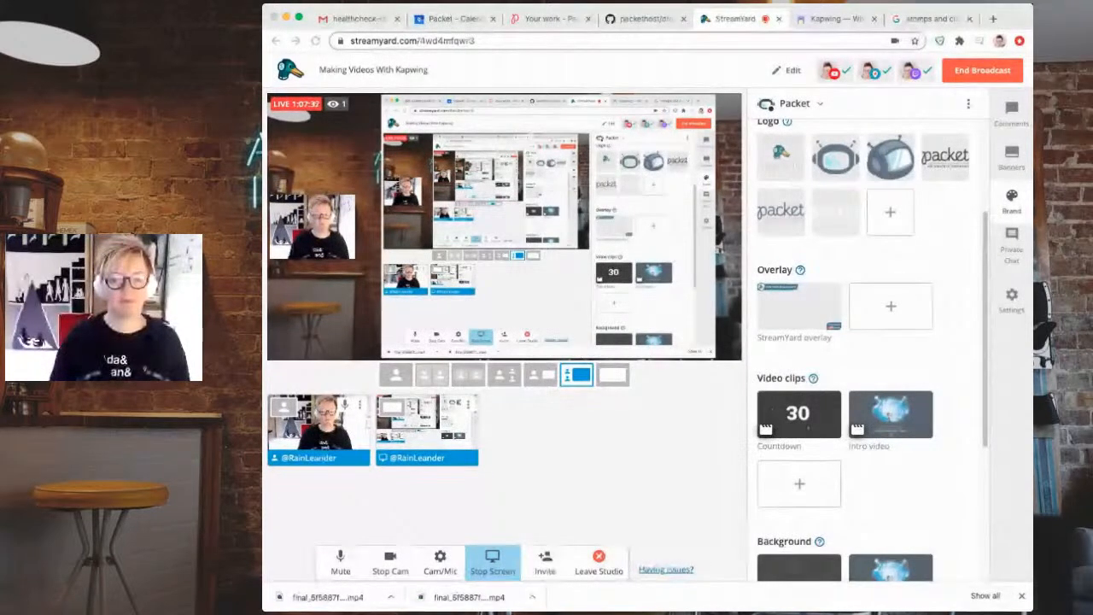
click(873, 323)
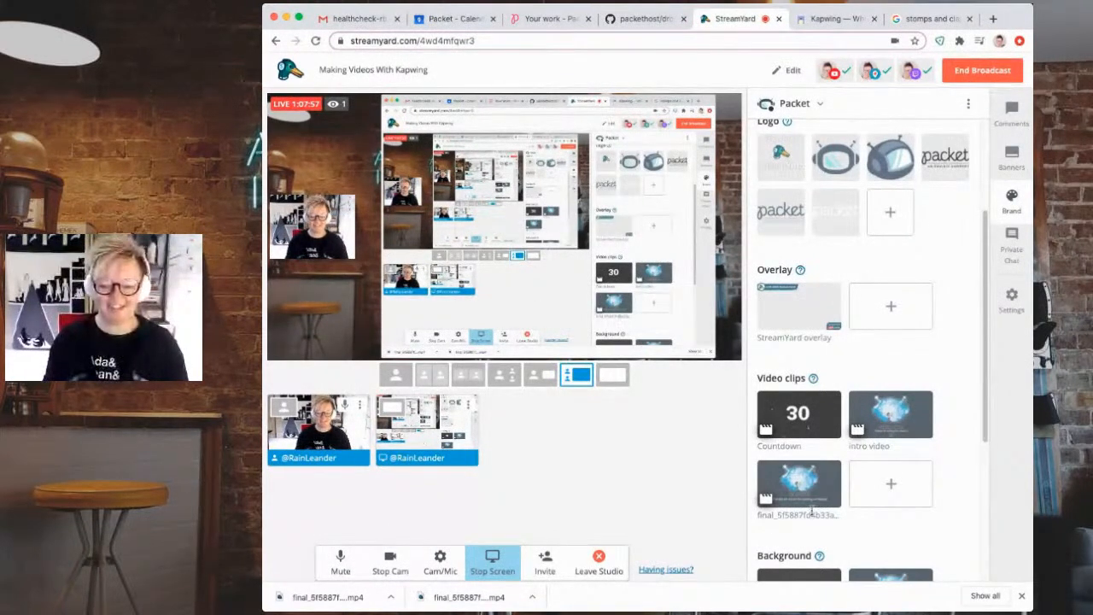
- Rename the newly uploaded video clip to "outro video"
click(812, 519)
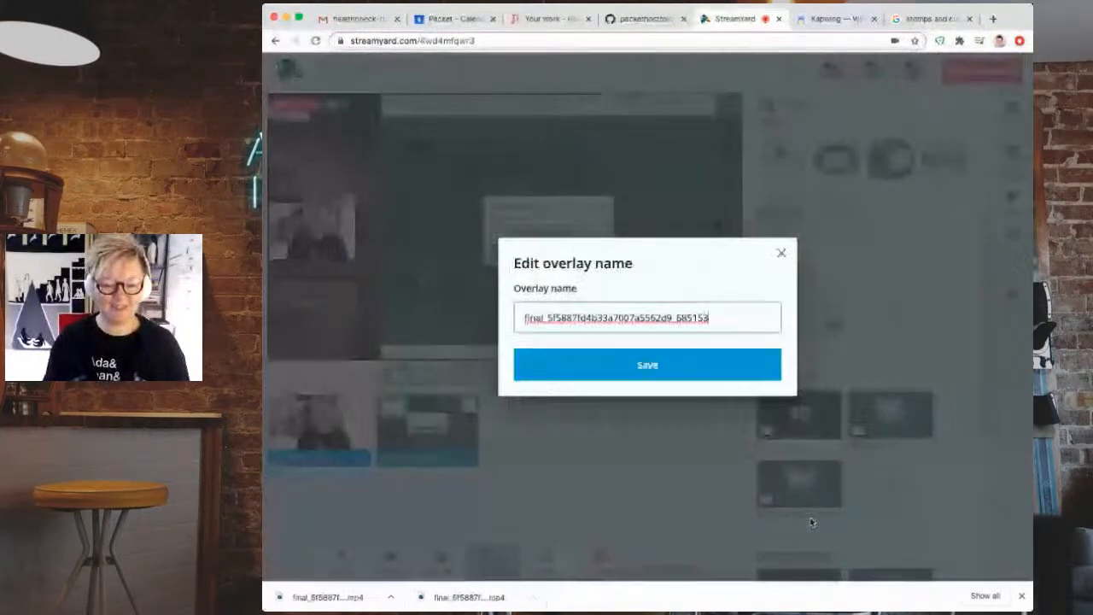
double_click(724, 317)
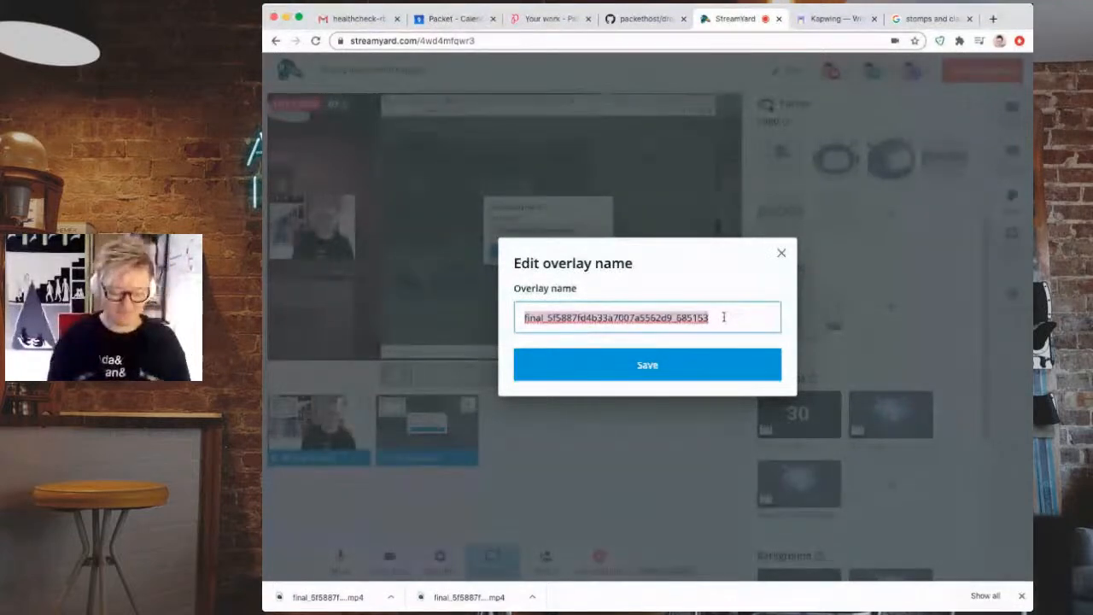
text(outer)
key(BackSpace)
key(BackSpace)
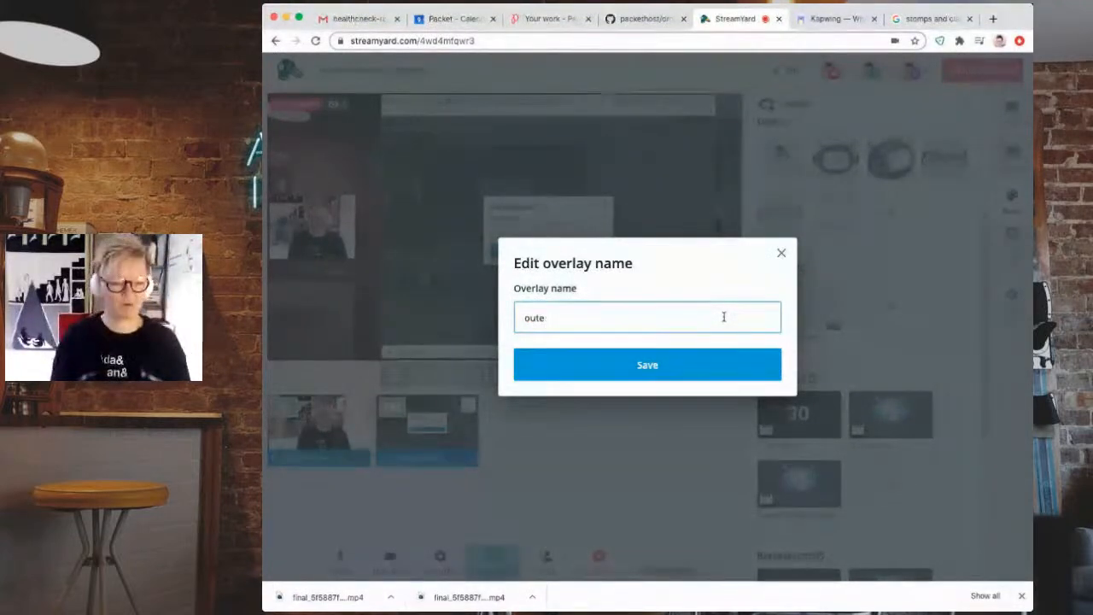
text(ro video)
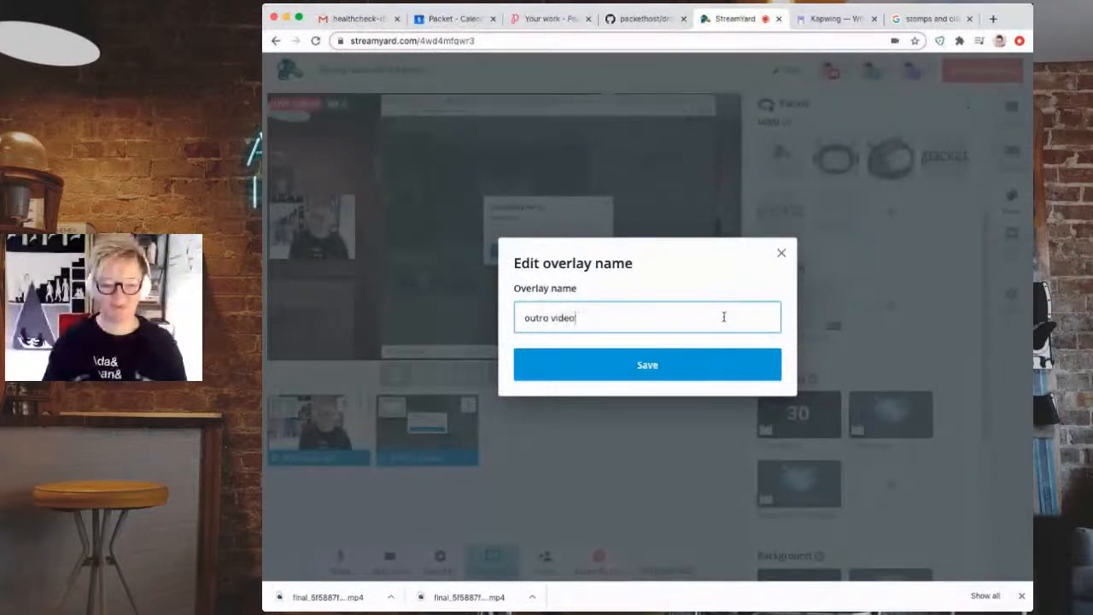
key(Return)
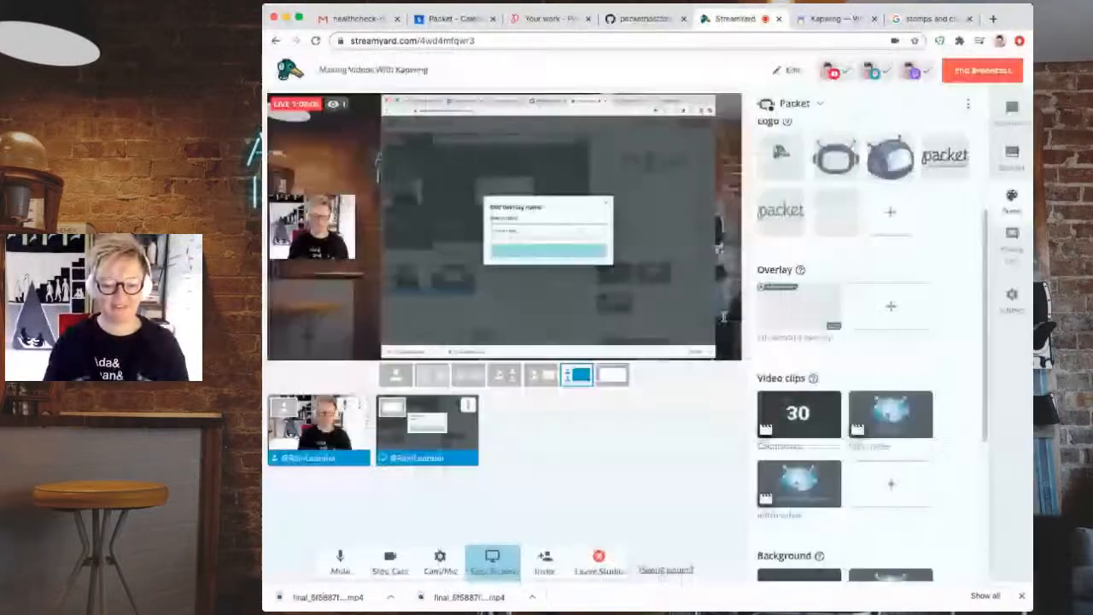